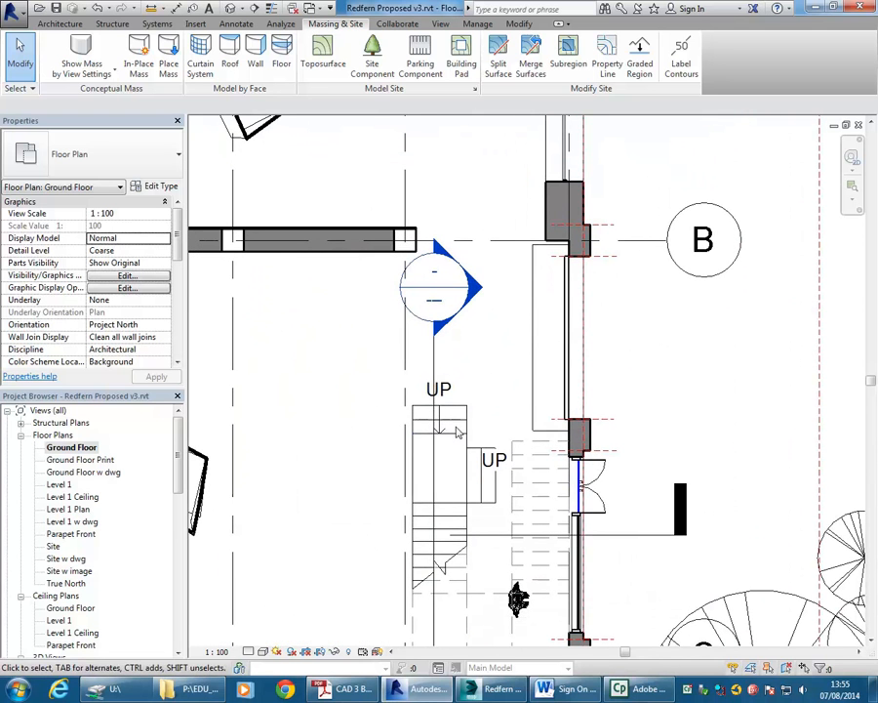
# Examine the ground floor plan around the stair, the angled panel enclosures and the walls between grids A and C.
pyautogui.moveTo(353, 449); pyautogui.dragTo(343, 445, button='middle')
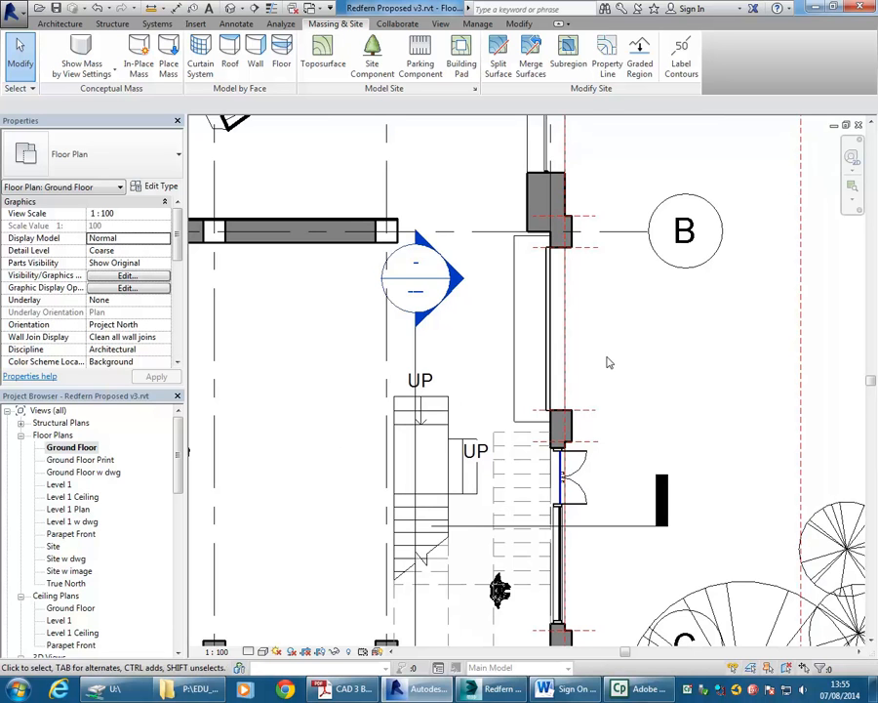
pyautogui.scroll(-1, 320, 345)
pyautogui.moveTo(329, 353); pyautogui.dragTo(365, 416, button='middle')
pyautogui.scroll(-1, 323, 363)
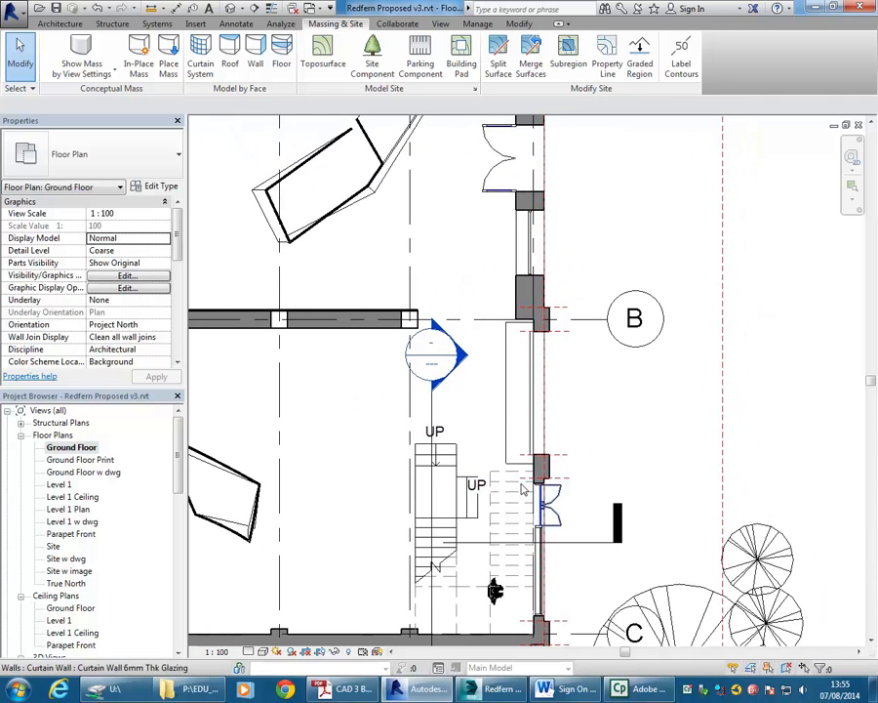
pyautogui.moveTo(353, 488); pyautogui.dragTo(475, 497, button='middle')
pyautogui.scroll(-1, 477, 495)
pyautogui.scroll(-1, 578, 299)
pyautogui.moveTo(581, 306); pyautogui.dragTo(612, 363, button='middle')
pyautogui.moveTo(523, 480); pyautogui.dragTo(562, 417, button='middle')
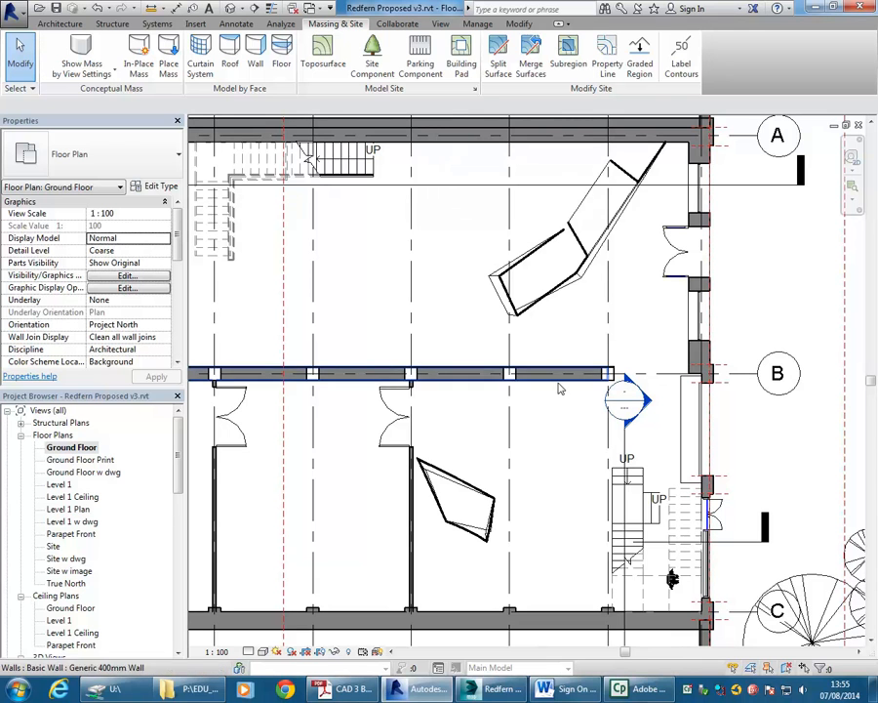
pyautogui.moveTo(643, 314); pyautogui.dragTo(616, 326, button='middle')
# Draw a diagonal reference plane at about 150° from the pier near grids 10 and B to just beyond the grid C wall.
pyautogui.click(43, 25)
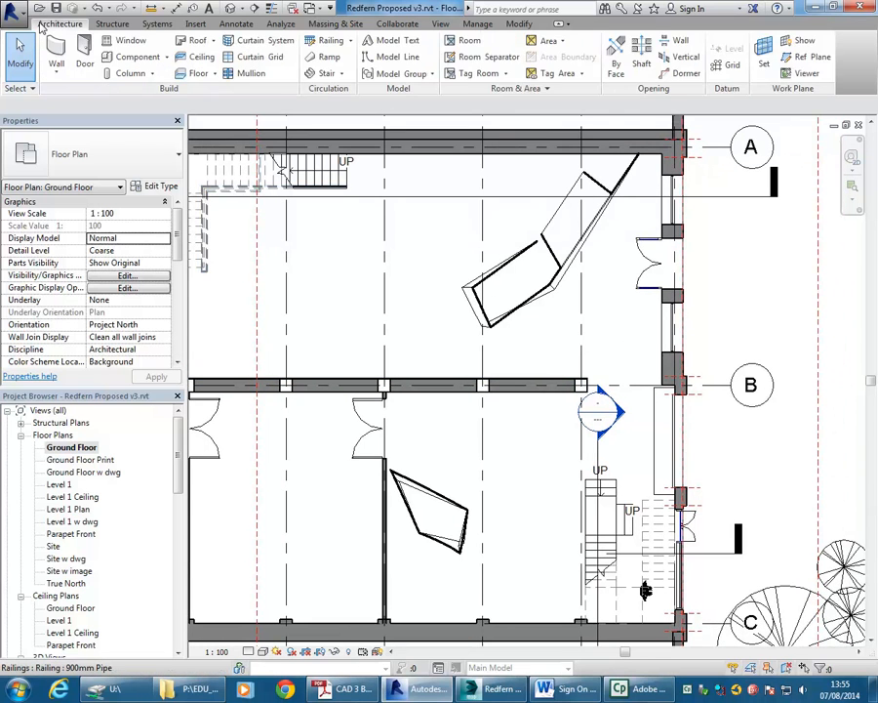
pyautogui.click(802, 58)
pyautogui.scroll(3, 691, 365)
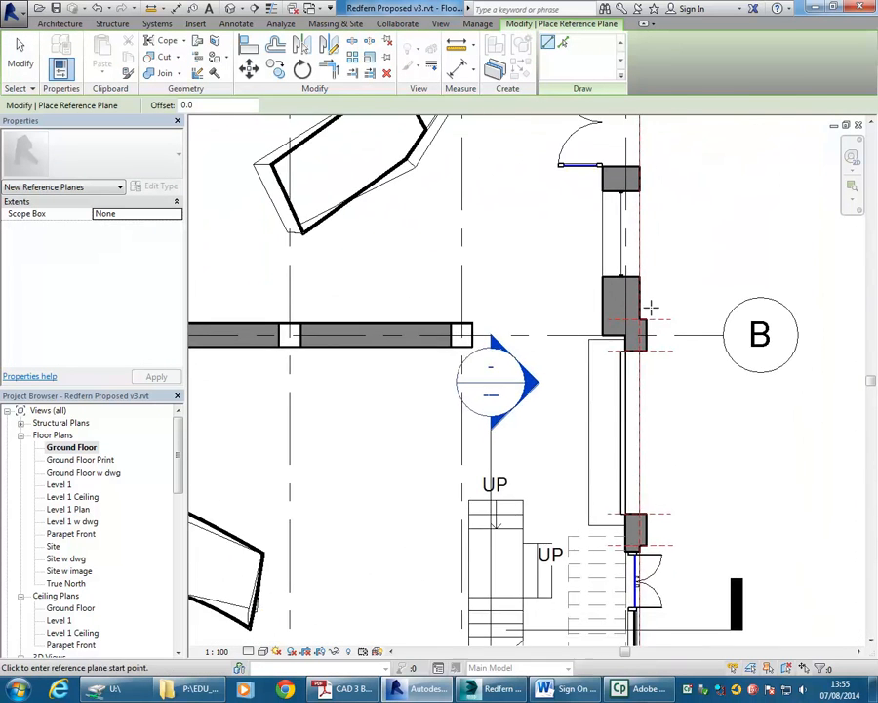
pyautogui.scroll(2, 652, 308)
pyautogui.scroll(-3, 568, 248)
pyautogui.moveTo(615, 320); pyautogui.dragTo(650, 353, button='middle')
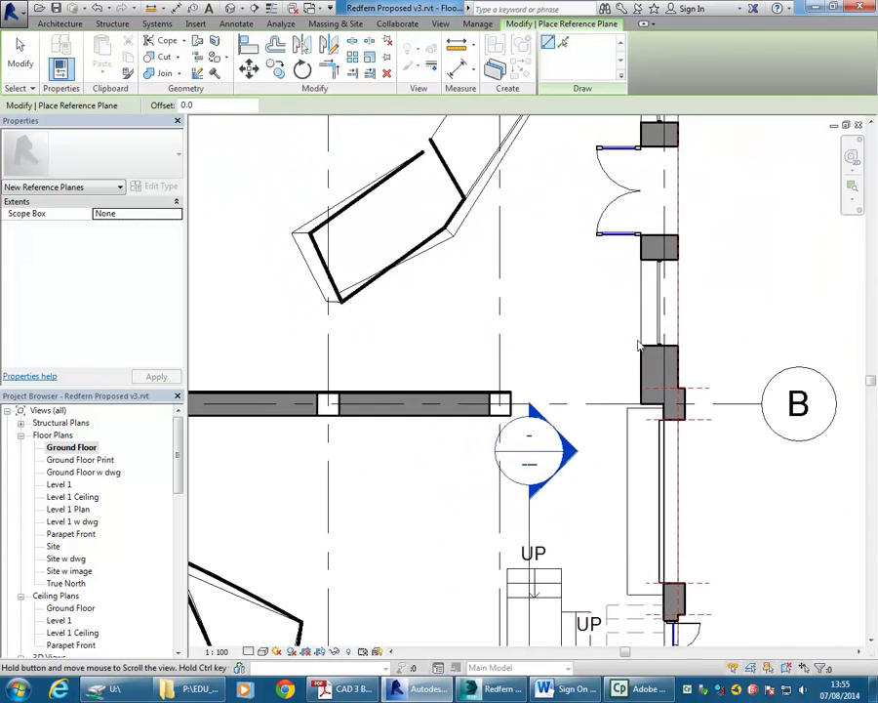
pyautogui.scroll(2, 656, 376)
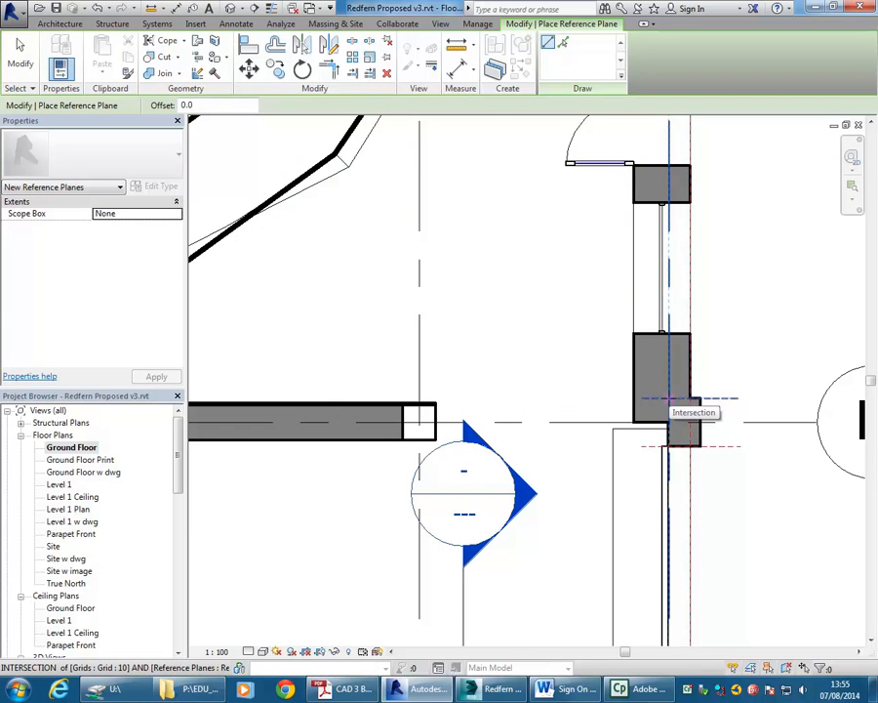
pyautogui.scroll(-4, 669, 399)
pyautogui.moveTo(507, 406); pyautogui.dragTo(622, 308, button='middle')
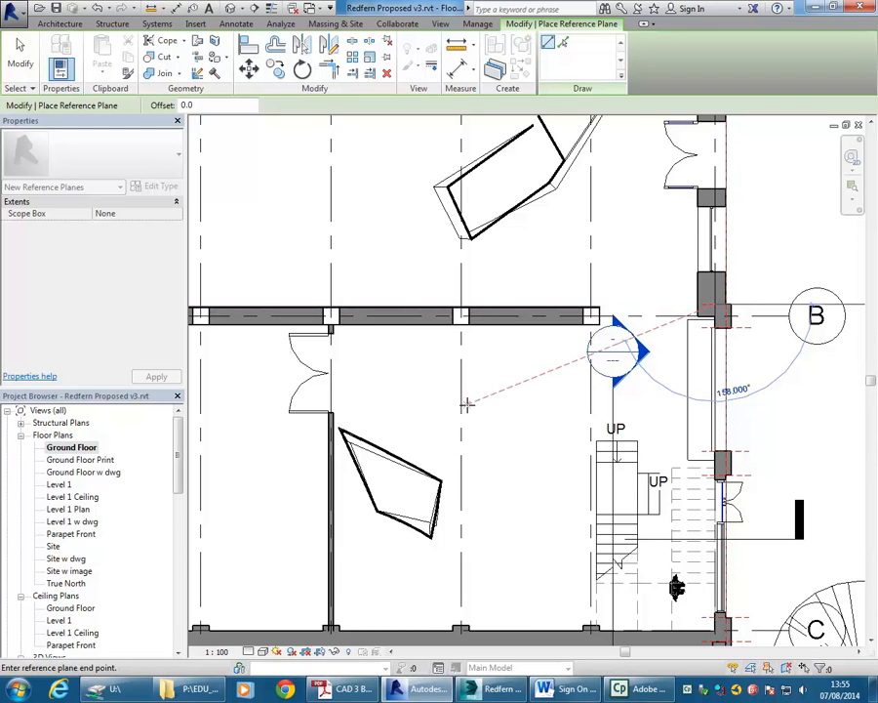
pyautogui.scroll(-2, 488, 396)
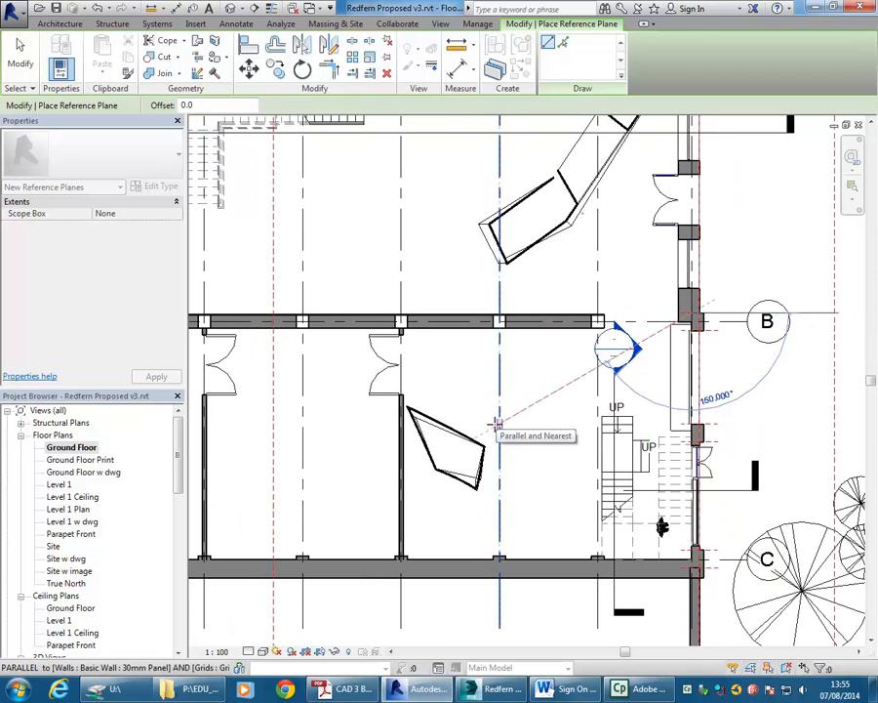
pyautogui.moveTo(388, 527); pyautogui.dragTo(459, 514, button='middle')
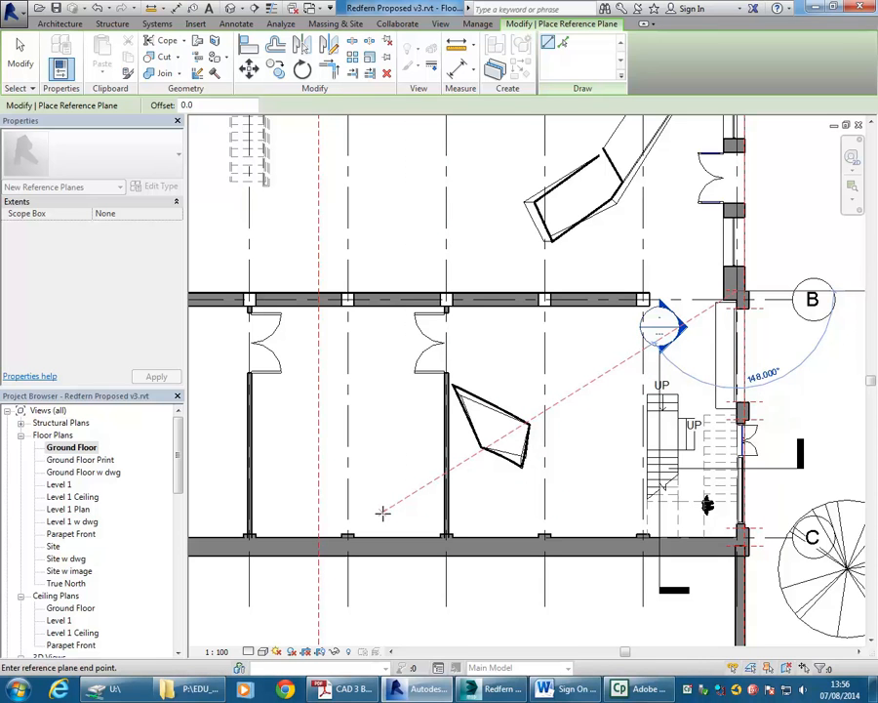
pyautogui.click(234, 578)
pyautogui.scroll(-3, 535, 424)
pyautogui.press('Escape')
pyautogui.scroll(2, 543, 517)
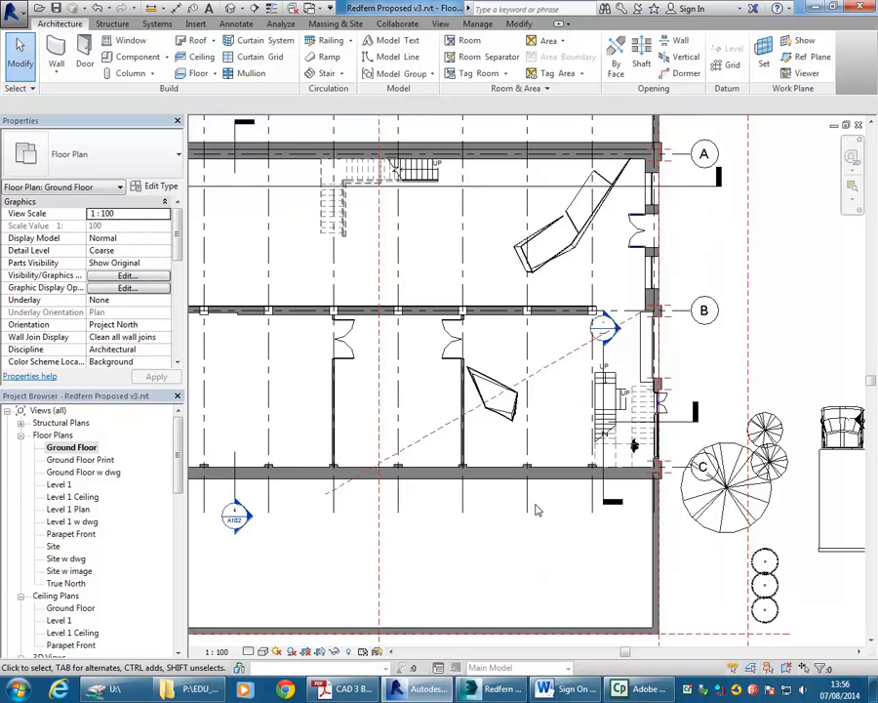
# Name the diagonal reference plane "Screen".
pyautogui.moveTo(825, 330); pyautogui.dragTo(806, 328, button='middle')
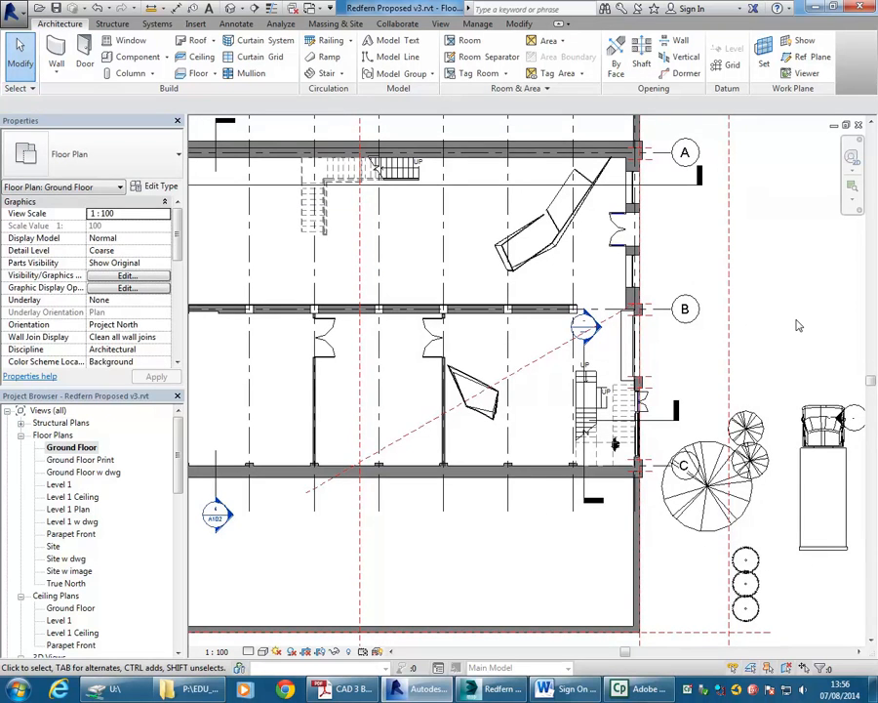
pyautogui.scroll(1, 325, 408)
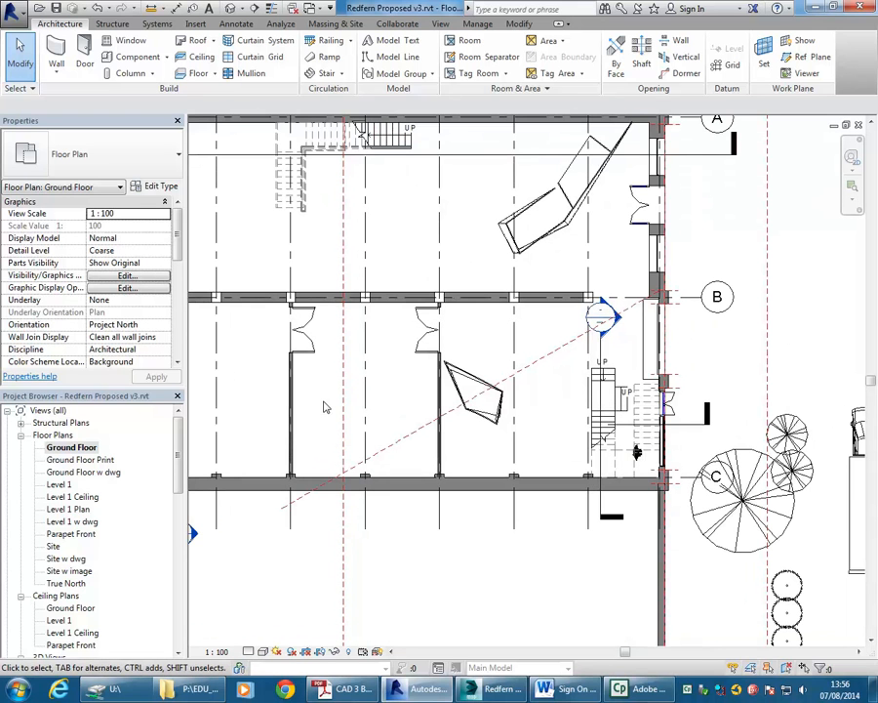
pyautogui.click(536, 367)
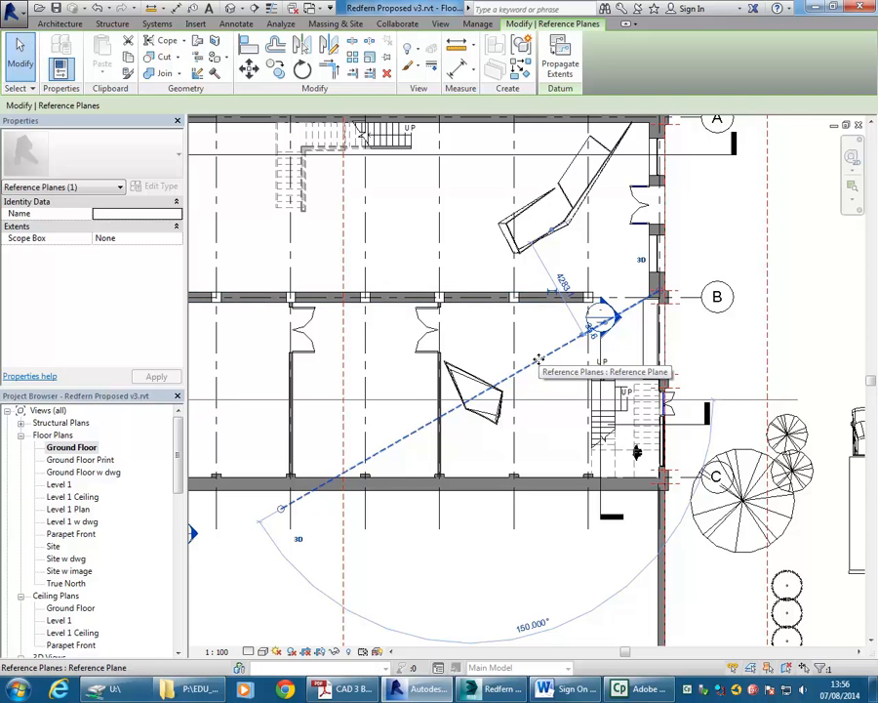
pyautogui.click(121, 213)
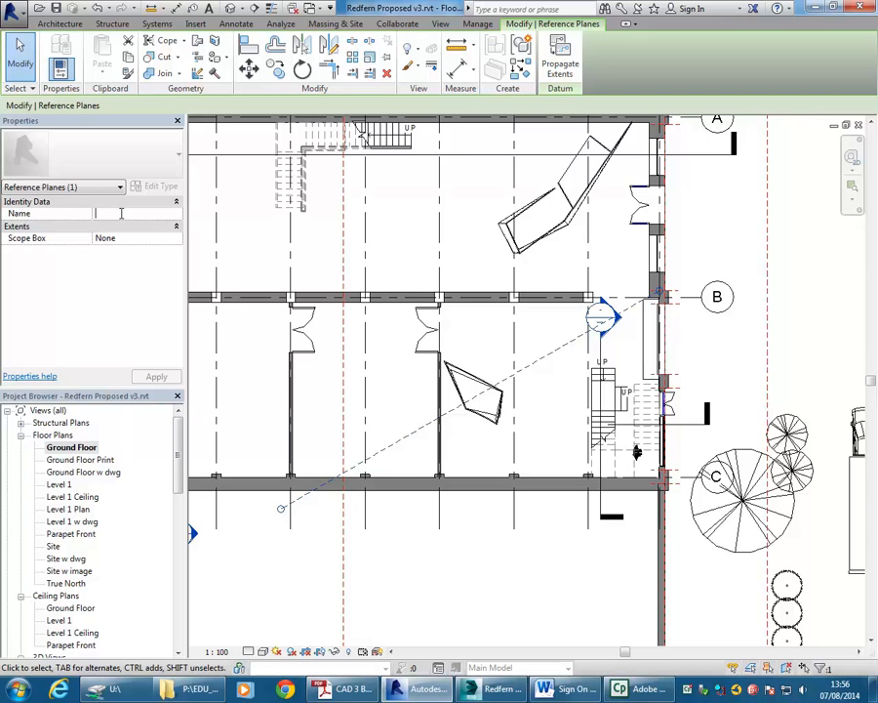
pyautogui.write('Screen')
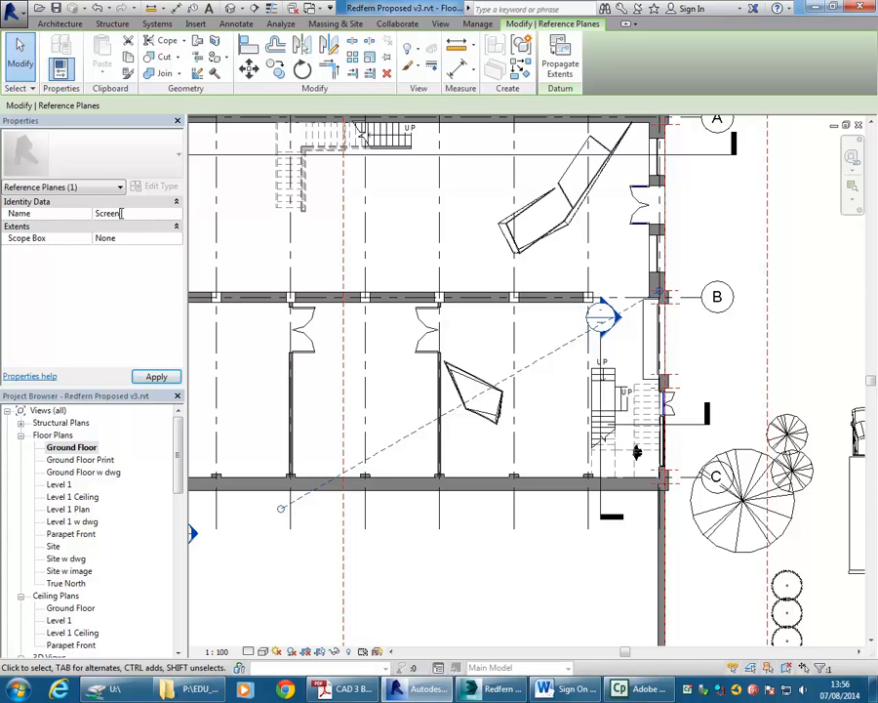
pyautogui.press('Return')
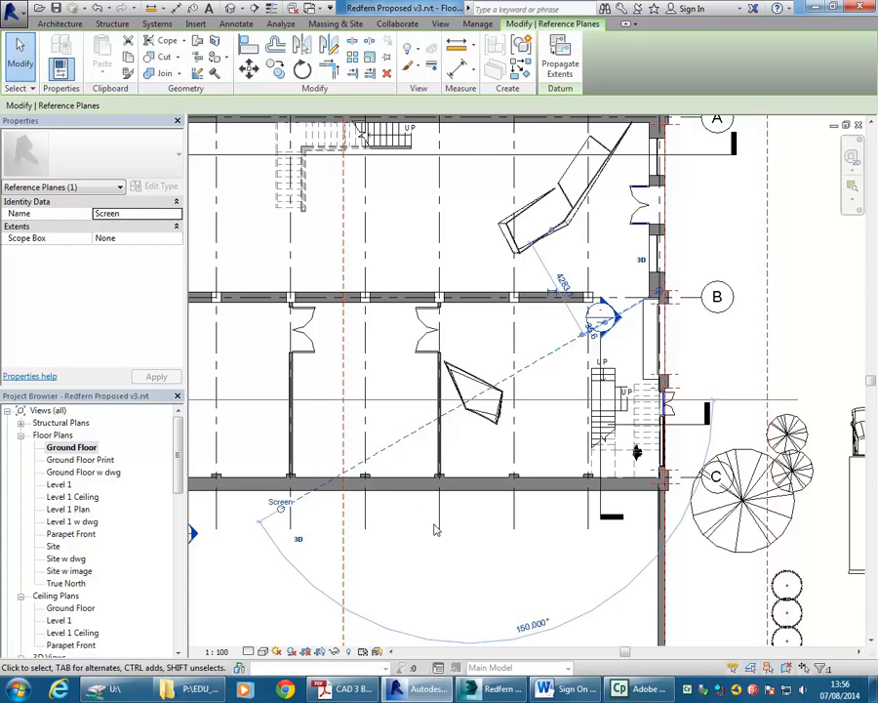
pyautogui.click(496, 582)
# Create a building section along the Screen reference plane, from its end beyond the grid C wall to outside the grid 10 wall.
pyautogui.scroll(-2, 478, 465)
pyautogui.scroll(2, 524, 395)
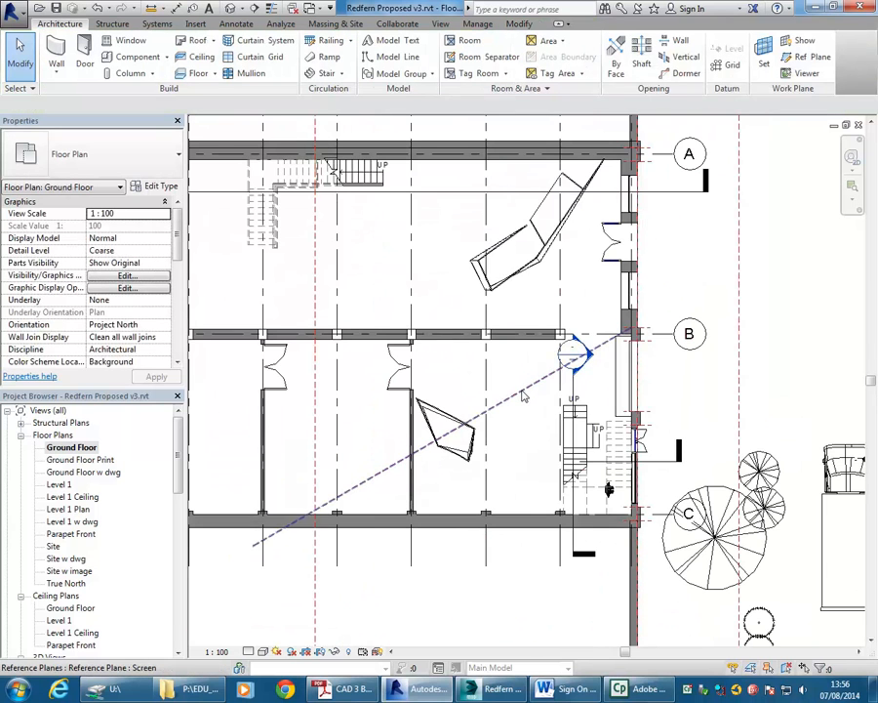
pyautogui.moveTo(377, 196); pyautogui.dragTo(404, 210, button='middle')
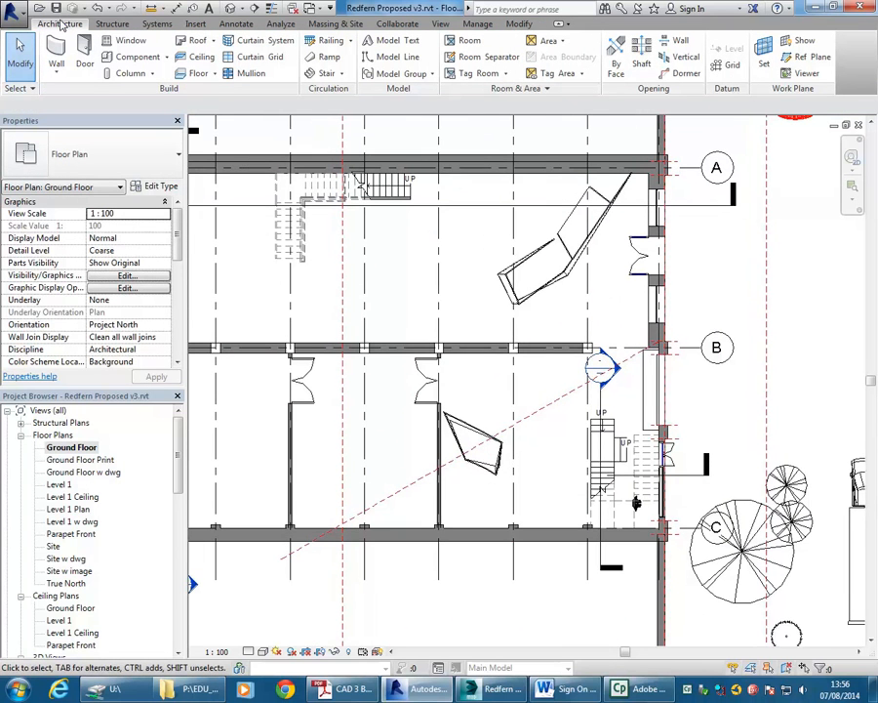
pyautogui.click(168, 57)
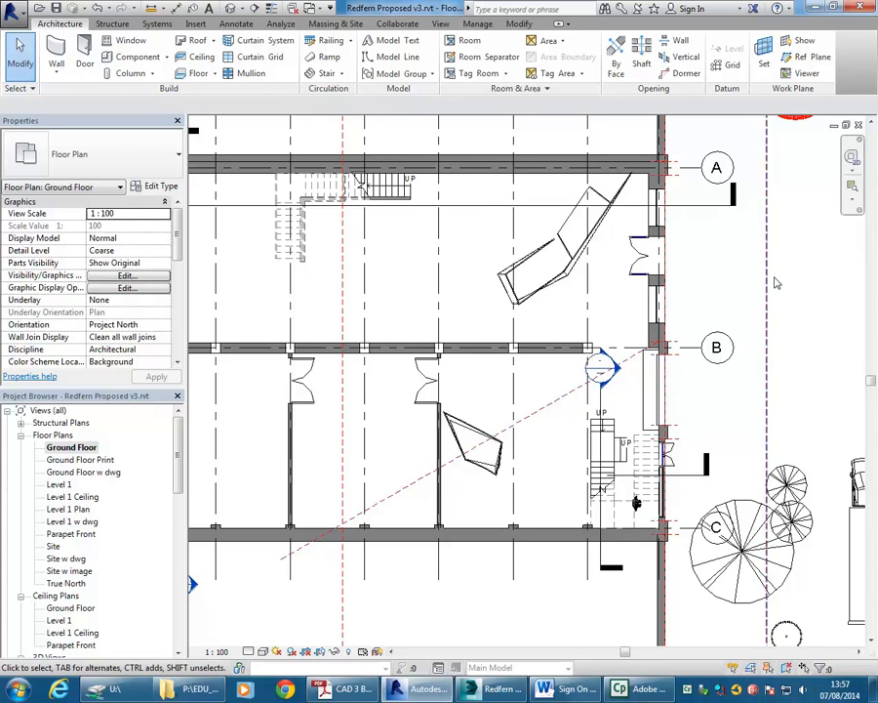
pyautogui.moveTo(426, 521); pyautogui.dragTo(431, 510, button='middle')
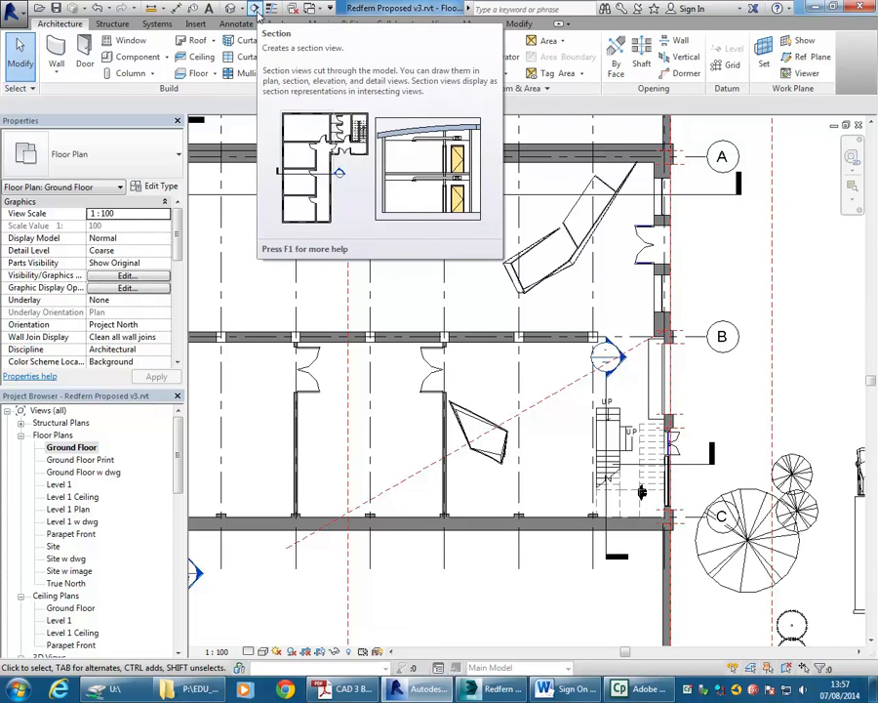
pyautogui.click(255, 8)
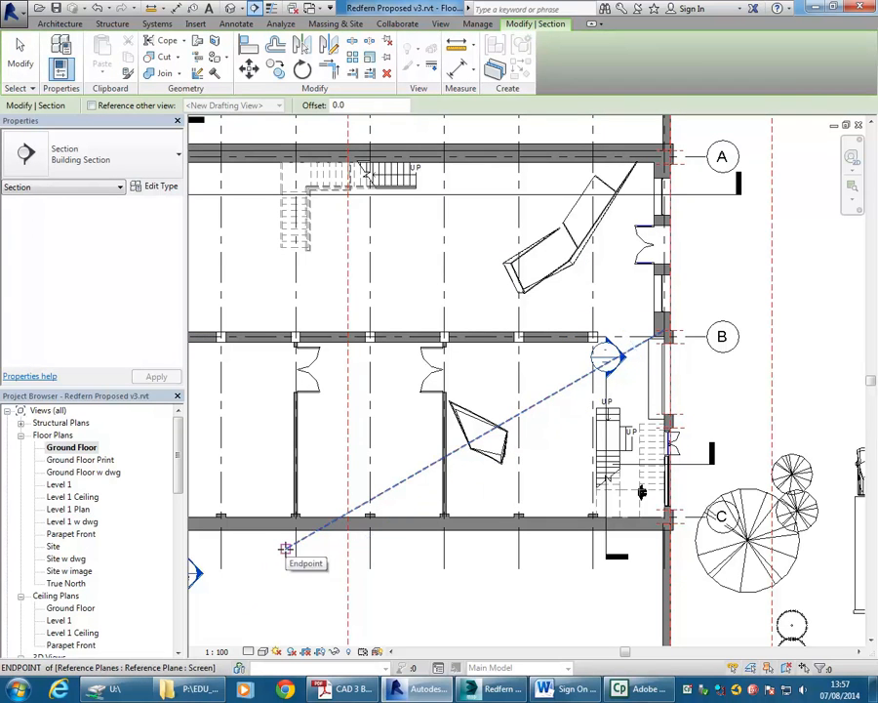
pyautogui.click(284, 548)
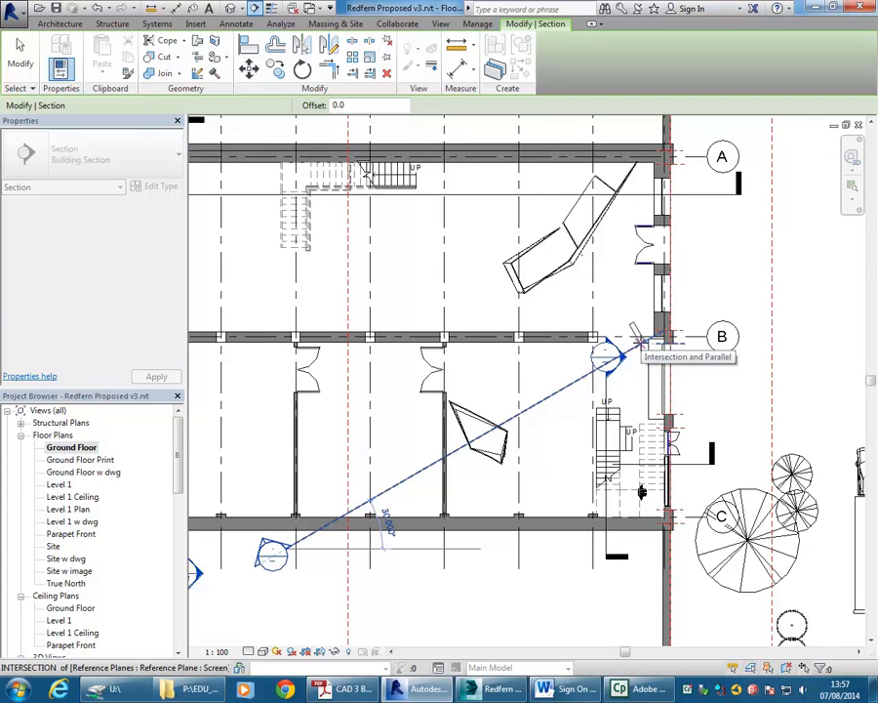
pyautogui.scroll(8, 639, 339)
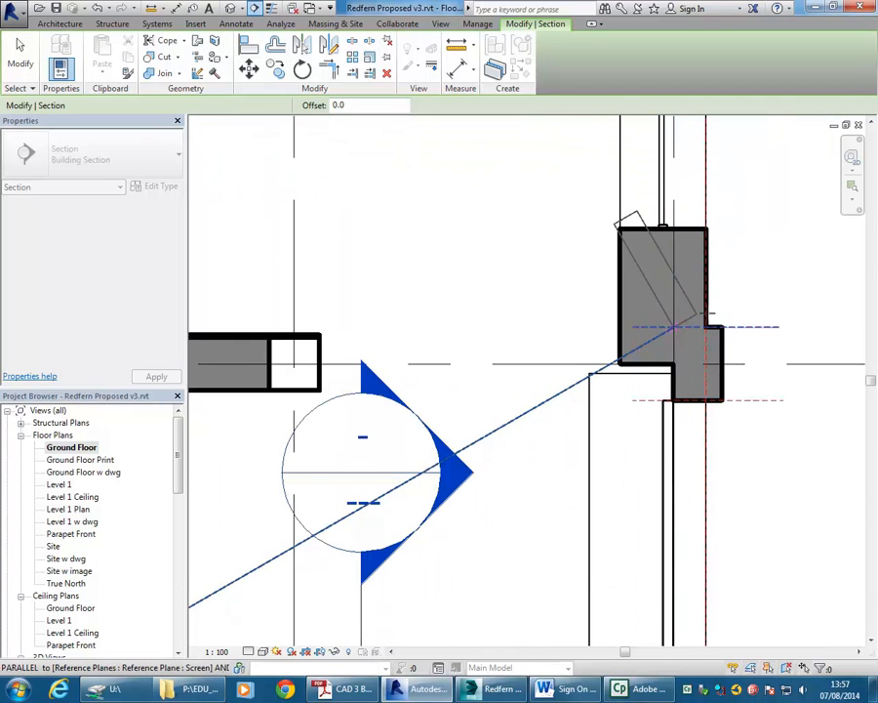
pyautogui.click(787, 255)
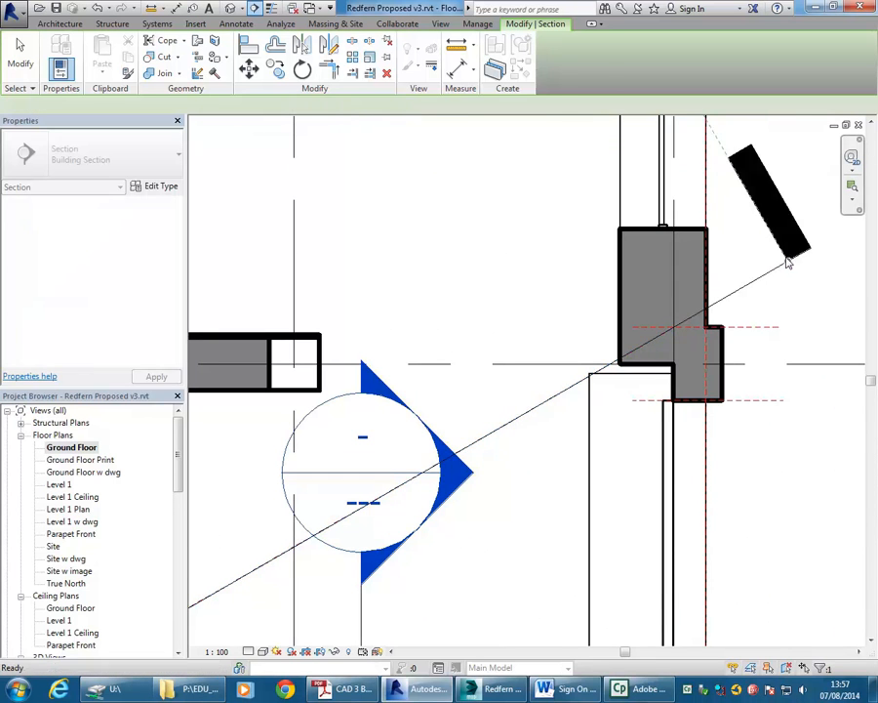
pyautogui.scroll(-3, 700, 284)
pyautogui.scroll(-4, 699, 284)
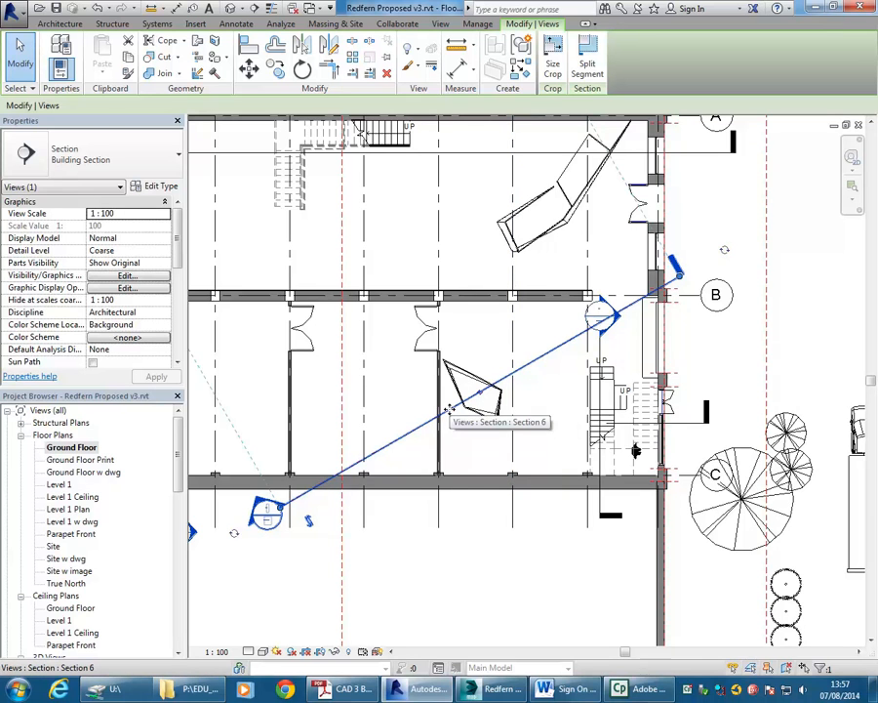
# Nudge the new section line off the Screen reference plane, down towards grid C, keeping it parallel to the plane.
pyautogui.press('Down')
pyautogui.press('Down')
pyautogui.press('Down')
pyautogui.press('Down')
pyautogui.press('Down')
pyautogui.press('Down')
pyautogui.press('Down')
pyautogui.press('Down')
pyautogui.press('Right')
pyautogui.press('Right')
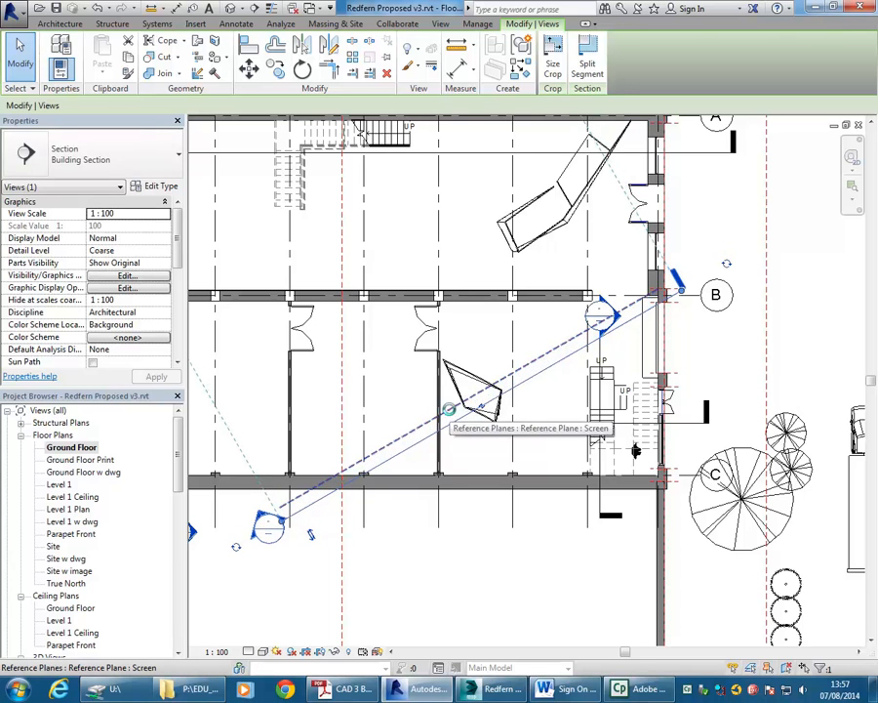
pyautogui.press('Down')
pyautogui.press('Down')
pyautogui.press('Down')
pyautogui.press('Down')
pyautogui.press('Down')
pyautogui.press('Right')
pyautogui.press('Left')
pyautogui.press('Down')
pyautogui.press('Down')
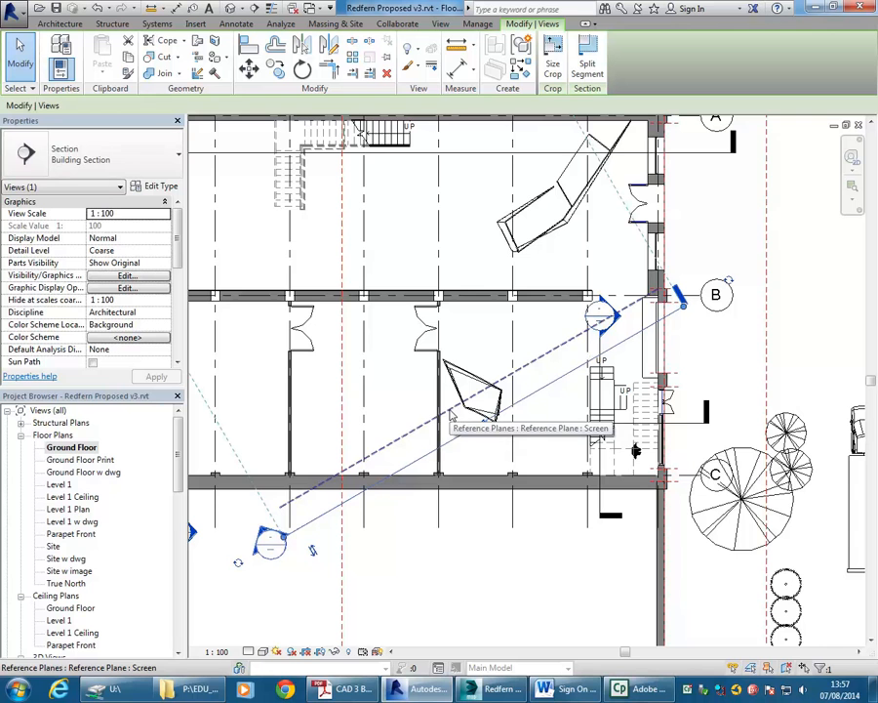
pyautogui.click(490, 548)
# Move the four 30mm Panel walls beside grid 7 clear of the Screen reference plane, into the room between grids 5 and 7.
pyautogui.scroll(3, 472, 433)
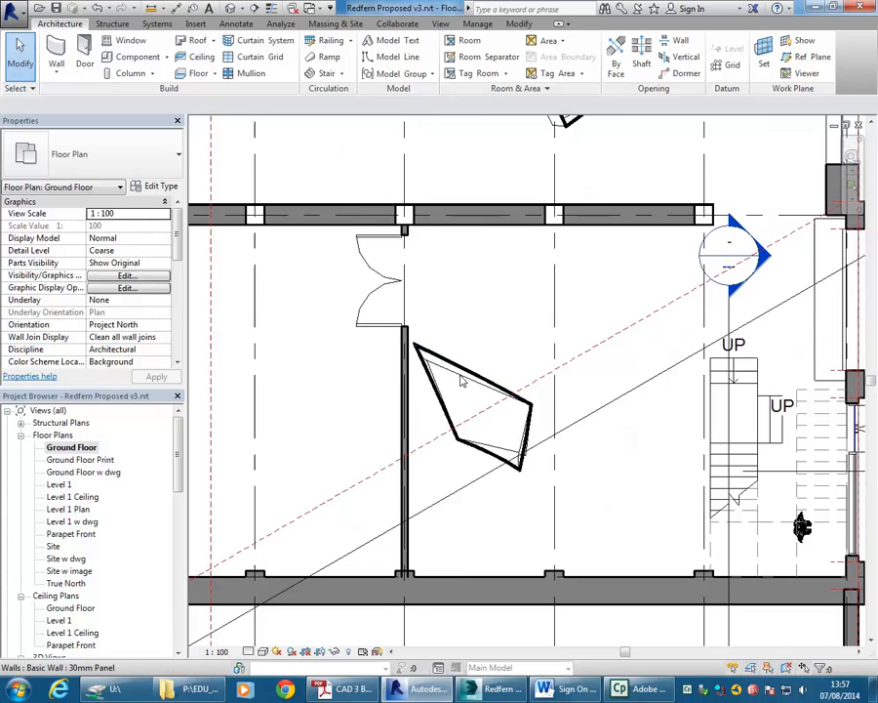
pyautogui.moveTo(486, 442); pyautogui.dragTo(422, 473, button='middle')
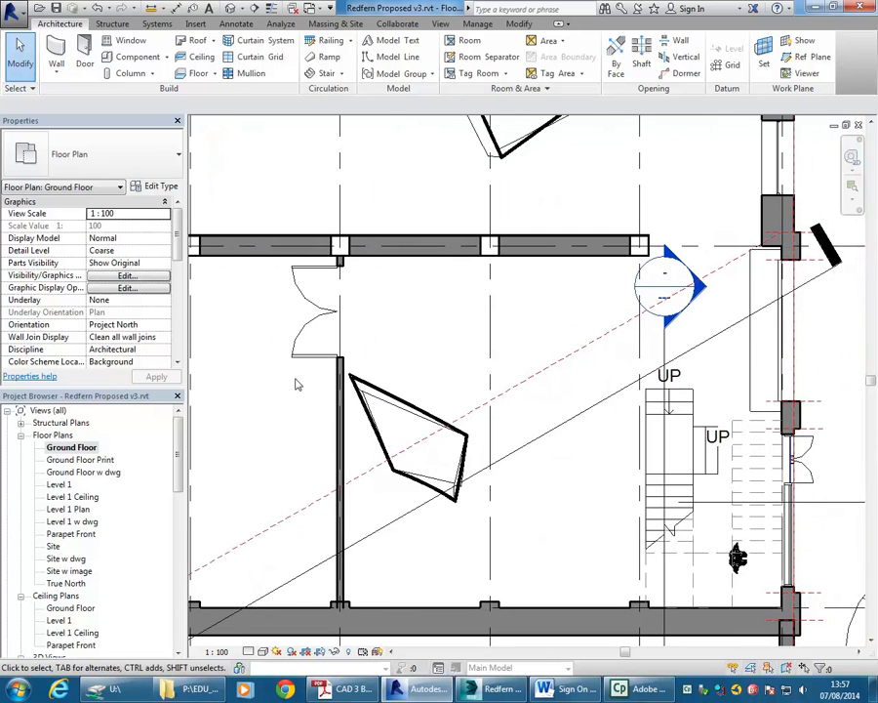
pyautogui.moveTo(306, 367); pyautogui.dragTo(477, 523)
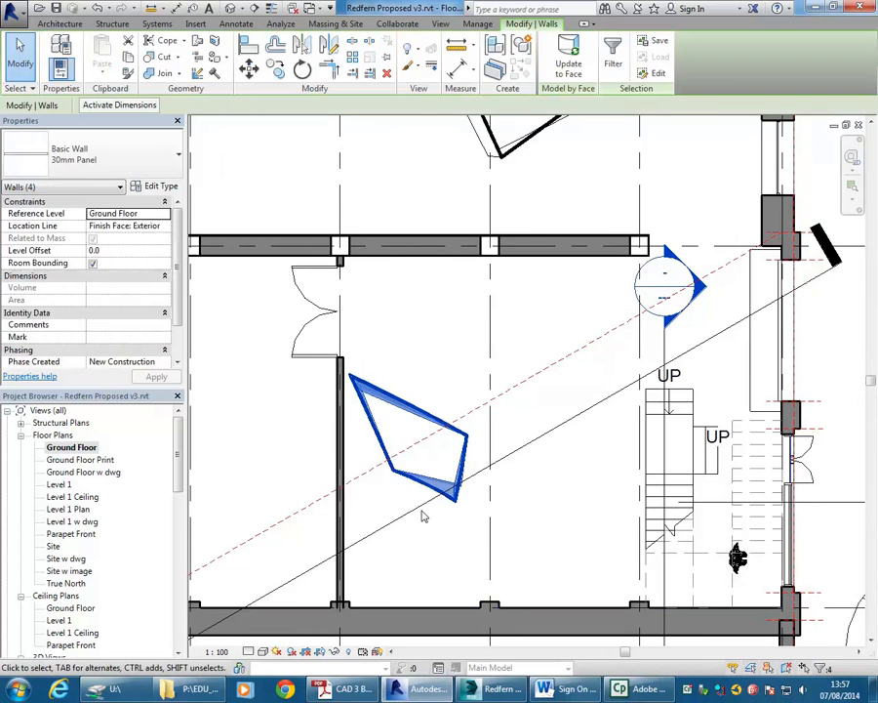
pyautogui.moveTo(426, 480); pyautogui.dragTo(463, 468, button='middle')
pyautogui.rightClick(465, 474)
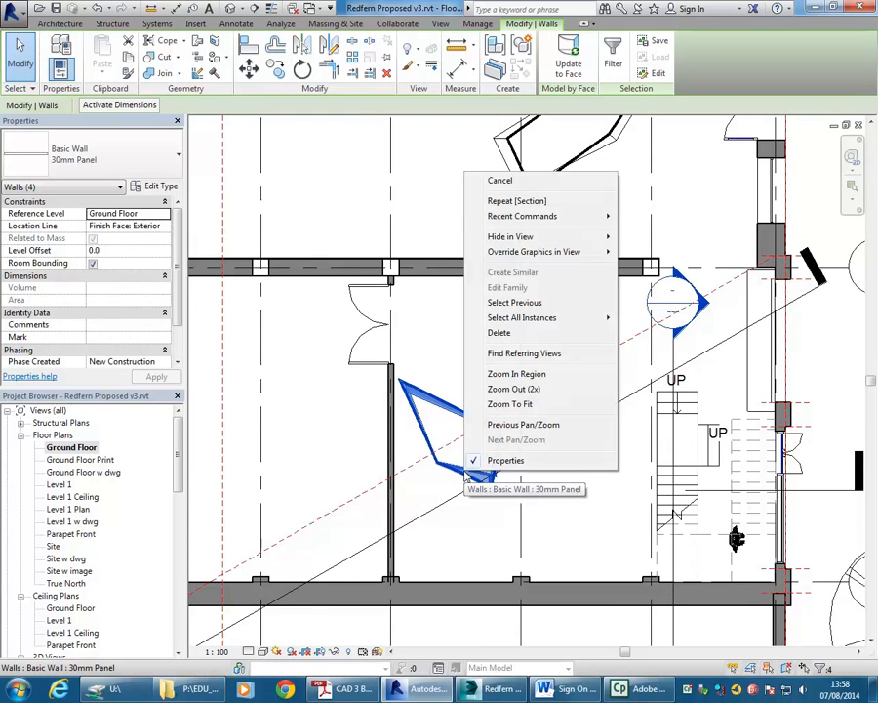
pyautogui.click(453, 470)
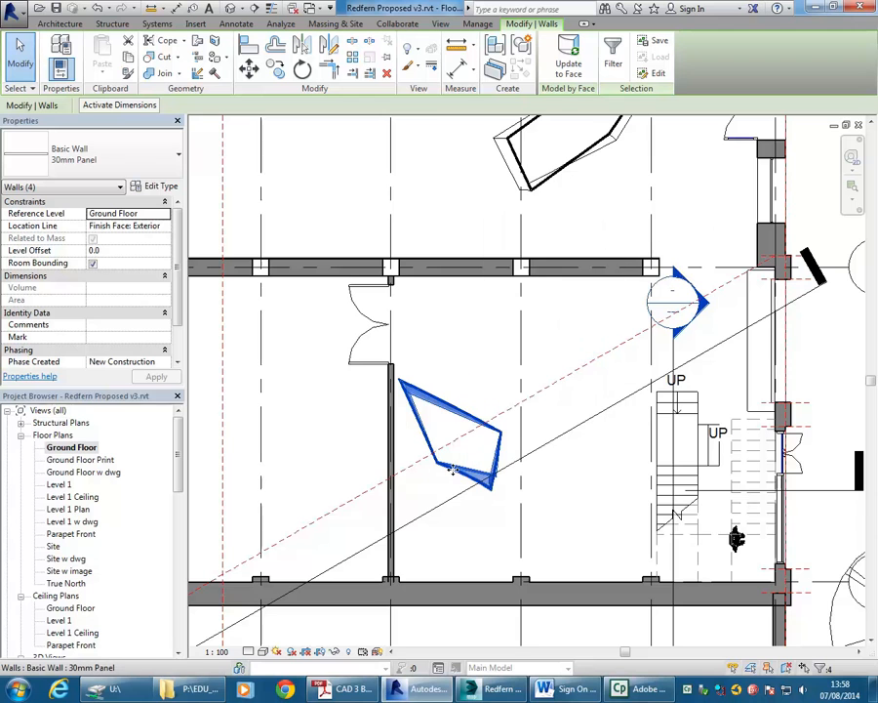
pyautogui.scroll(-1, 454, 471)
pyautogui.moveTo(471, 482); pyautogui.dragTo(513, 519, button='middle')
pyautogui.scroll(-2, 505, 532)
pyautogui.scroll(-1, 480, 544)
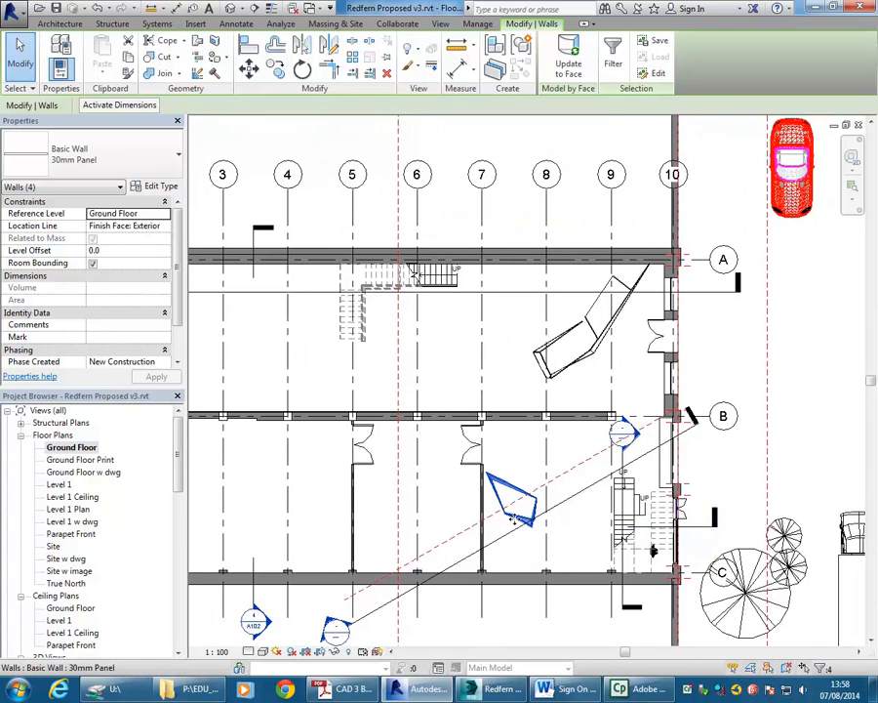
pyautogui.moveTo(514, 517); pyautogui.dragTo(432, 478)
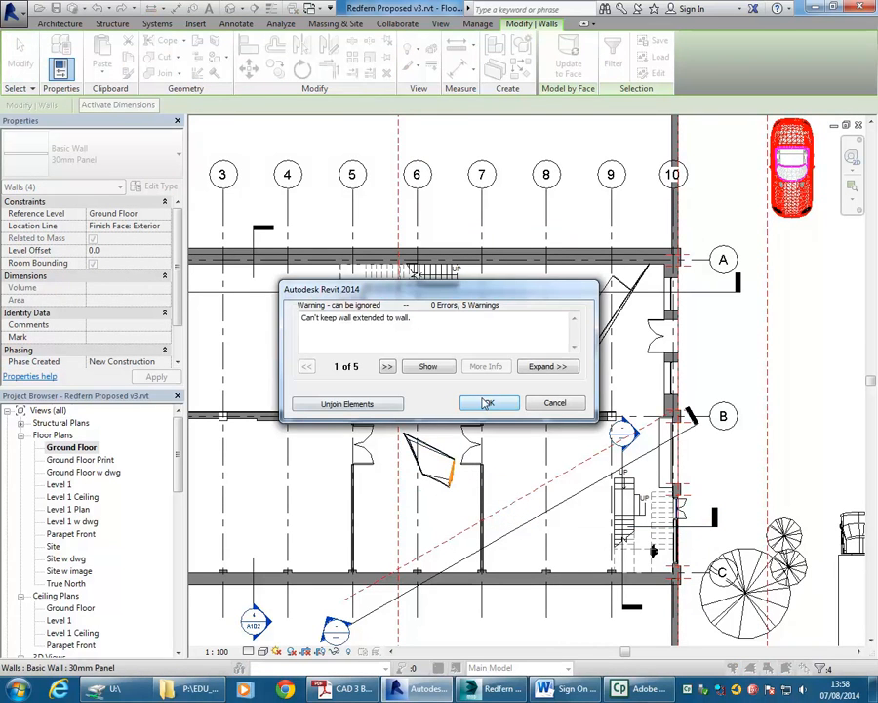
pyautogui.click(488, 403)
pyautogui.click(450, 502)
# Examine the building section cut beside the Screen reference plane and return to the Ground Floor plan.
pyautogui.moveTo(445, 491); pyautogui.dragTo(408, 446, button='middle')
pyautogui.scroll(-2, 408, 446)
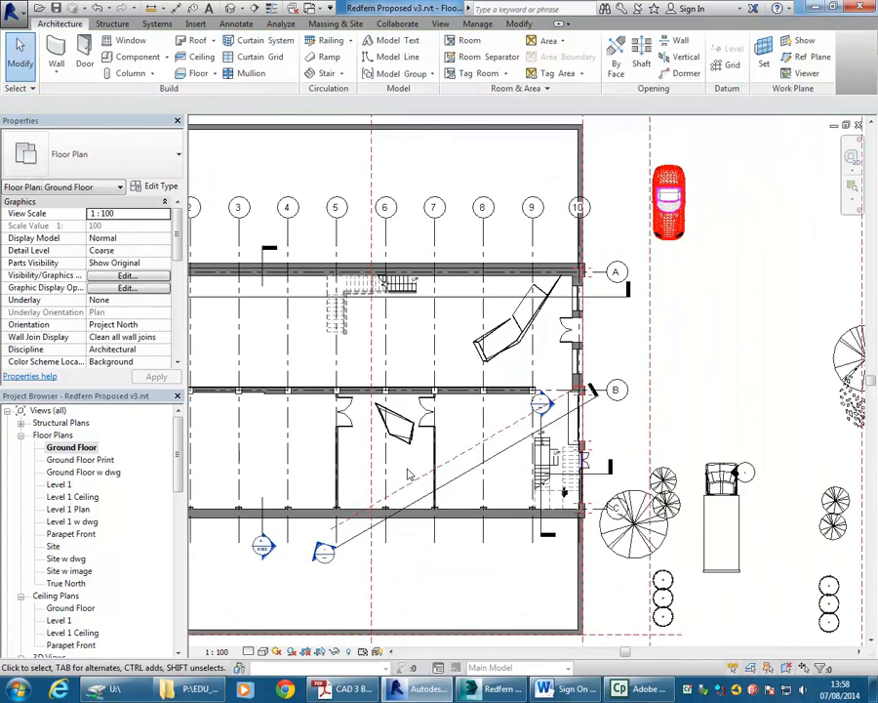
pyautogui.scroll(3, 455, 540)
pyautogui.moveTo(455, 539); pyautogui.dragTo(455, 562, button='middle')
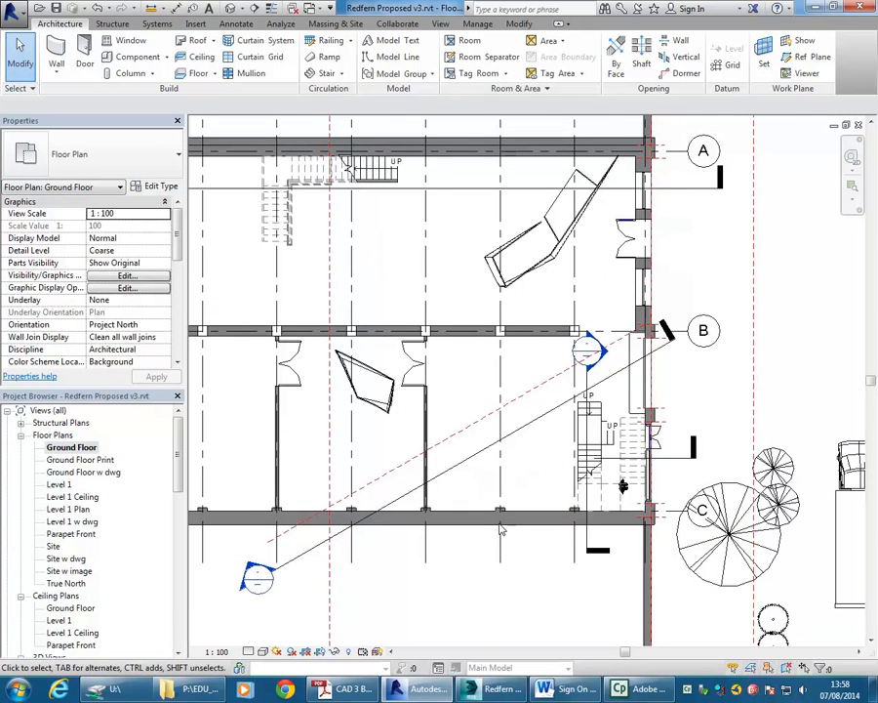
pyautogui.doubleClick(254, 573)
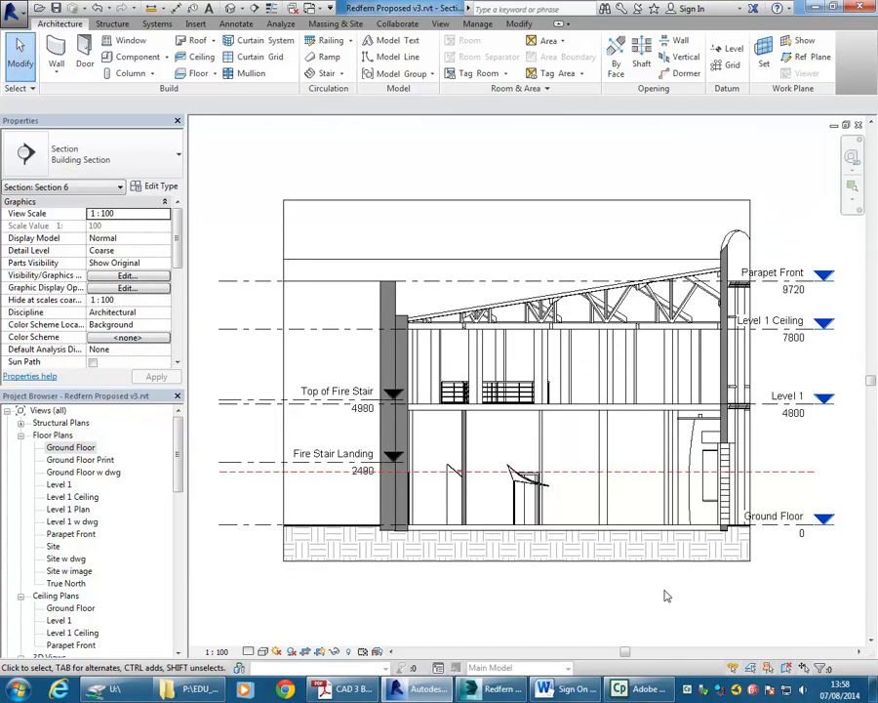
pyautogui.doubleClick(57, 447)
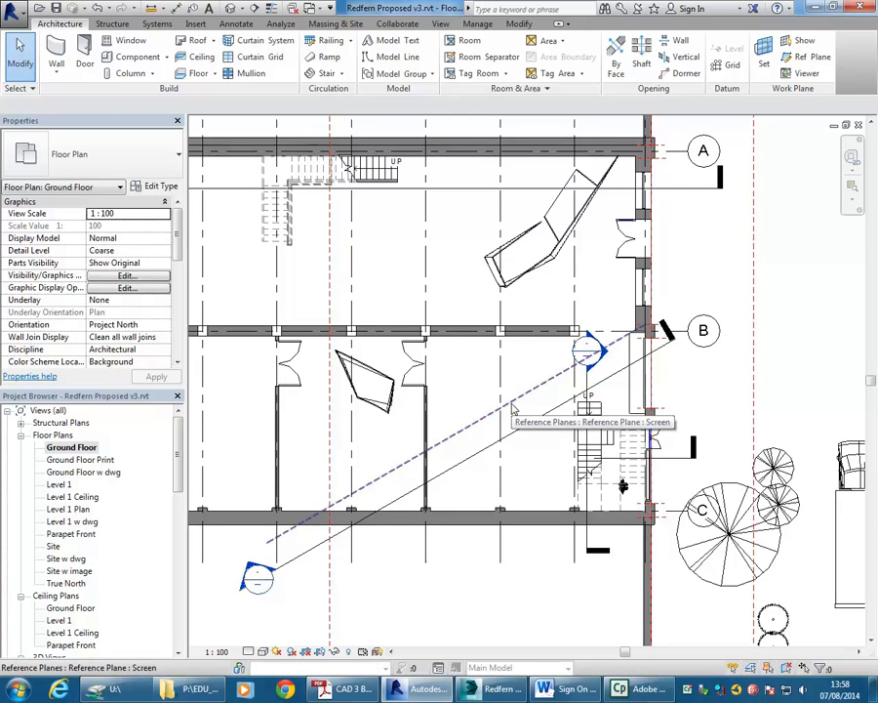
# Create an in-place model in the Walls category and name it as the screen wall.
pyautogui.click(167, 57)
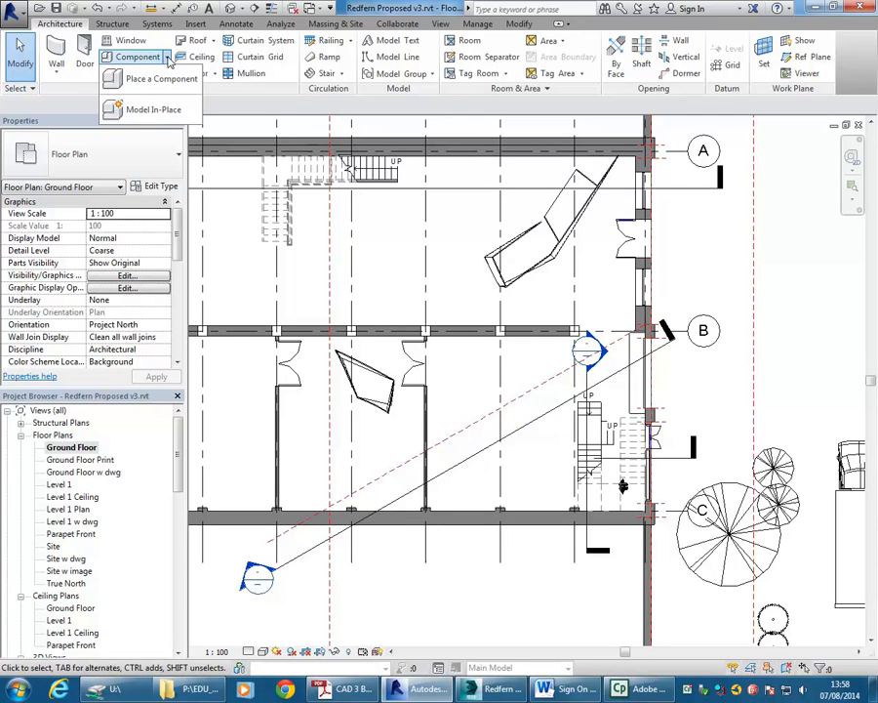
pyautogui.click(156, 114)
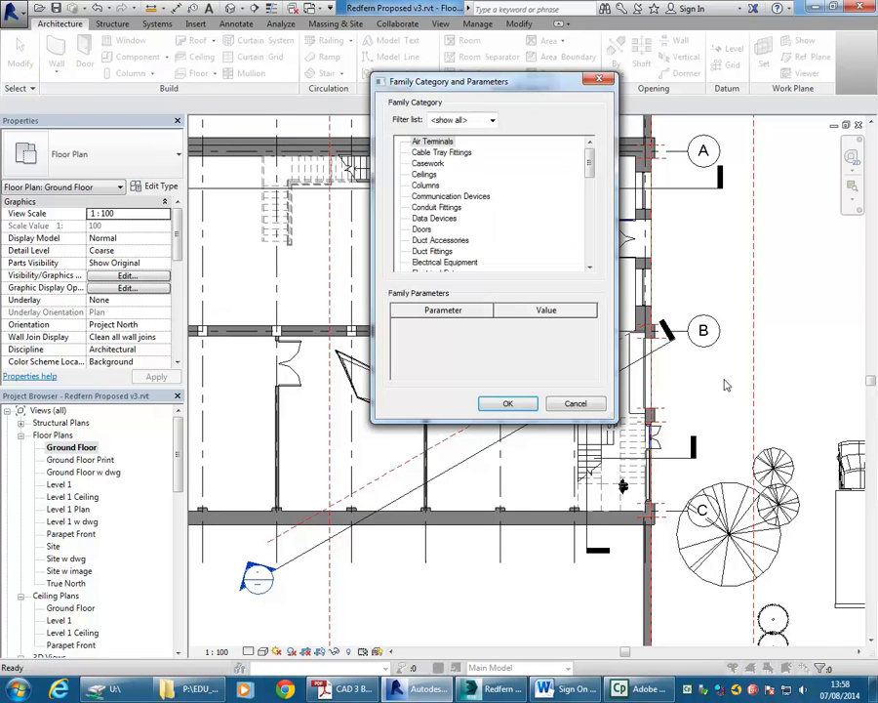
pyautogui.moveTo(591, 166); pyautogui.dragTo(589, 266)
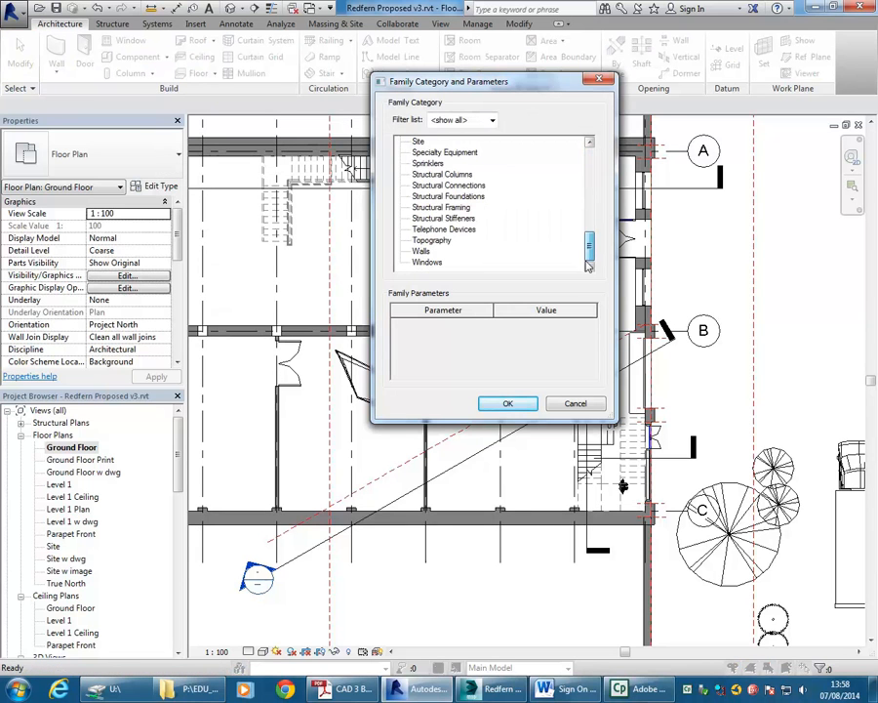
pyautogui.click(419, 251)
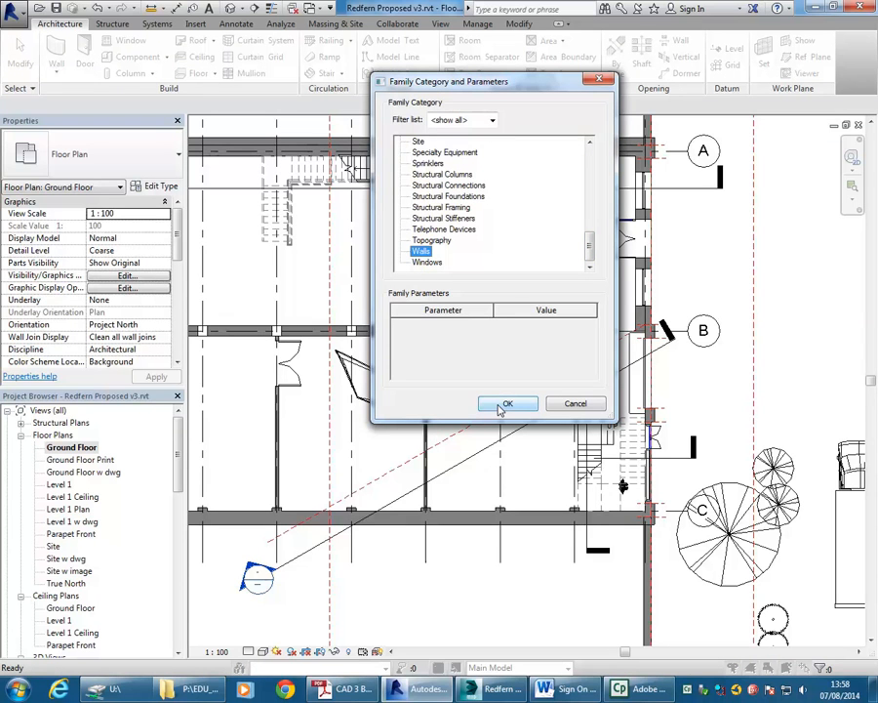
pyautogui.click(504, 404)
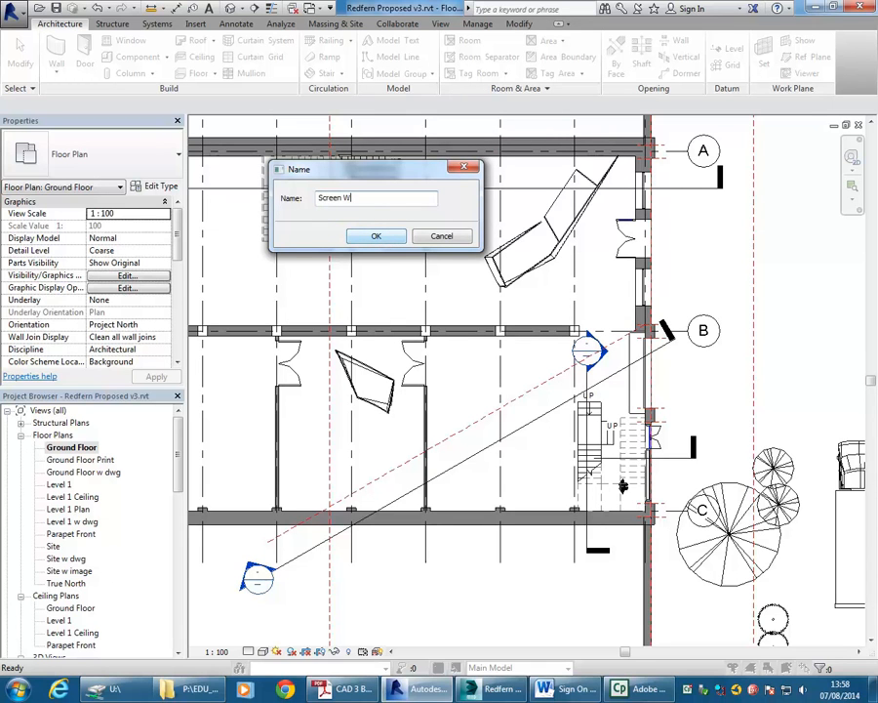
pyautogui.click(376, 236)
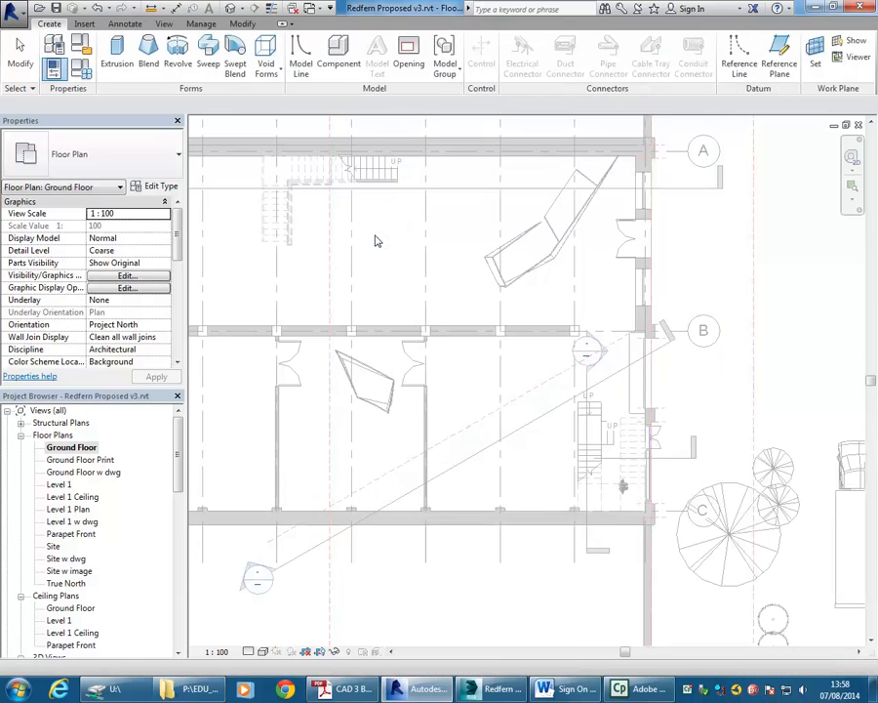
# In the new diagonal section, begin an extrusion with Reference Plane : Screen as its work plane.
pyautogui.doubleClick(251, 573)
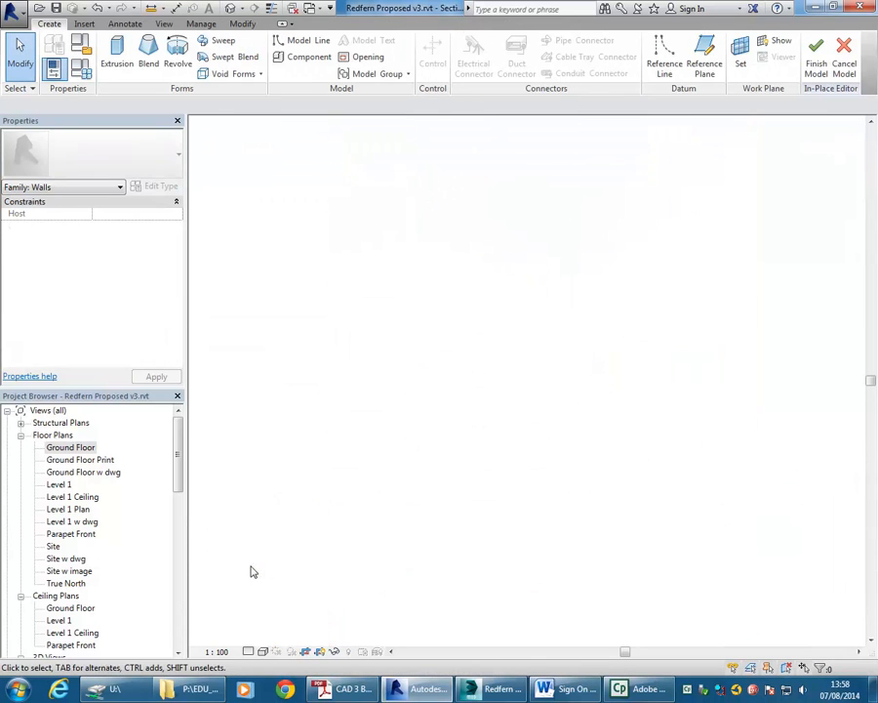
pyautogui.scroll(3, 615, 460)
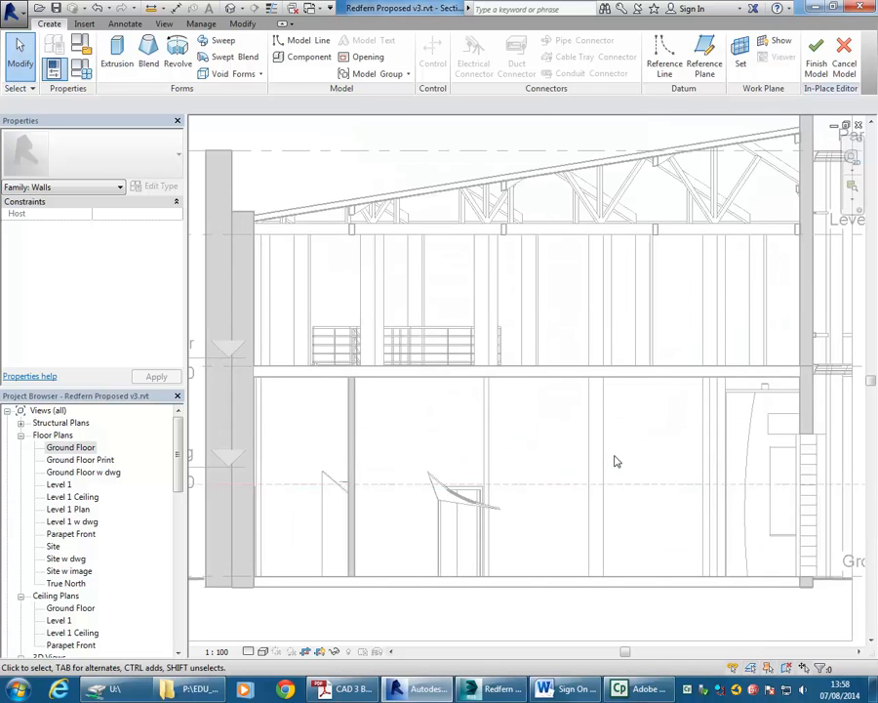
pyautogui.scroll(-1, 597, 463)
pyautogui.moveTo(590, 461); pyautogui.dragTo(574, 465, button='middle')
pyautogui.click(117, 53)
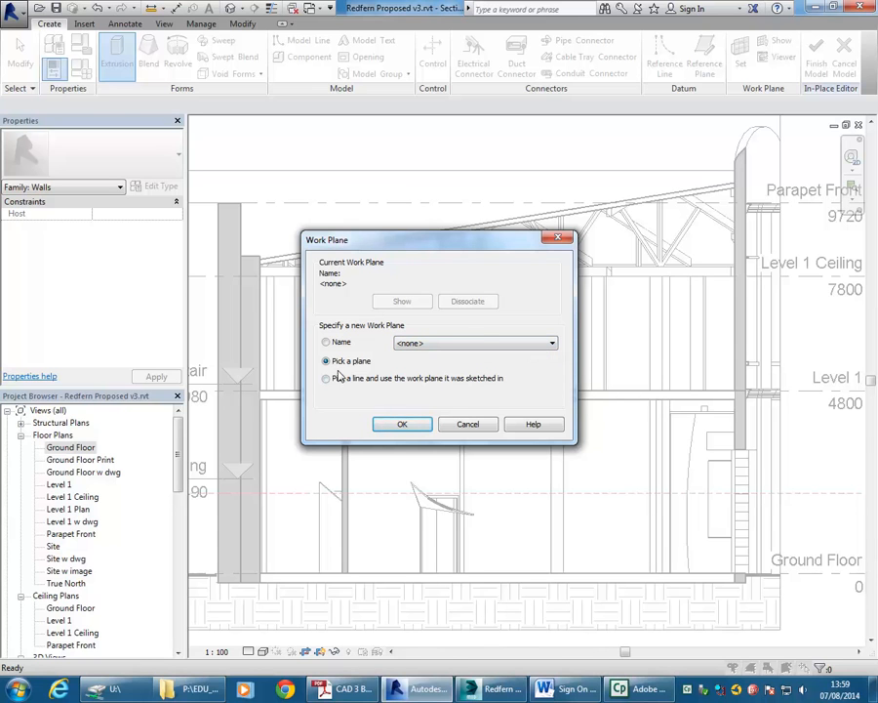
pyautogui.click(482, 345)
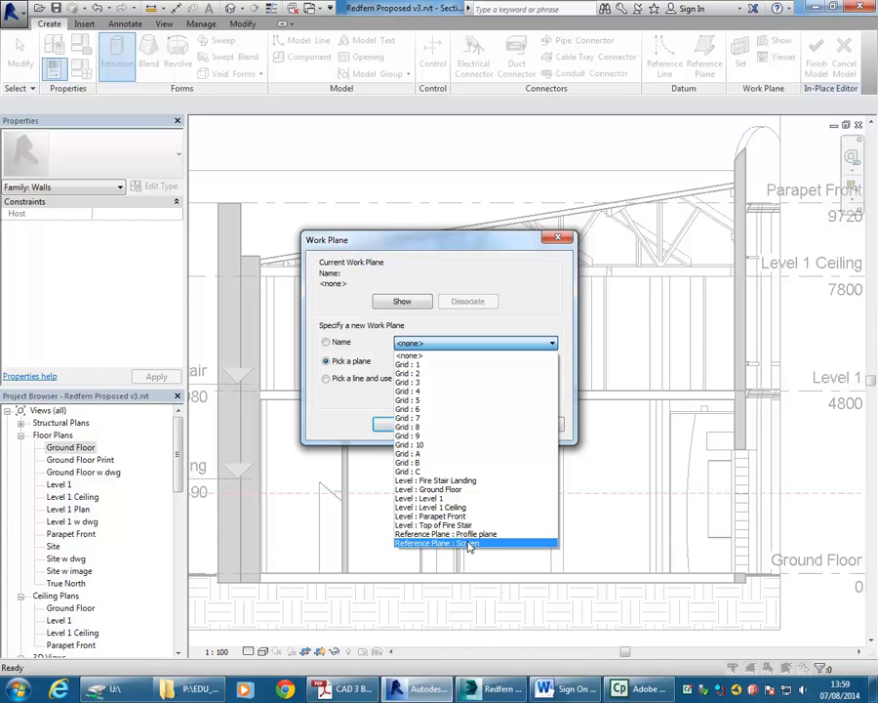
pyautogui.click(469, 543)
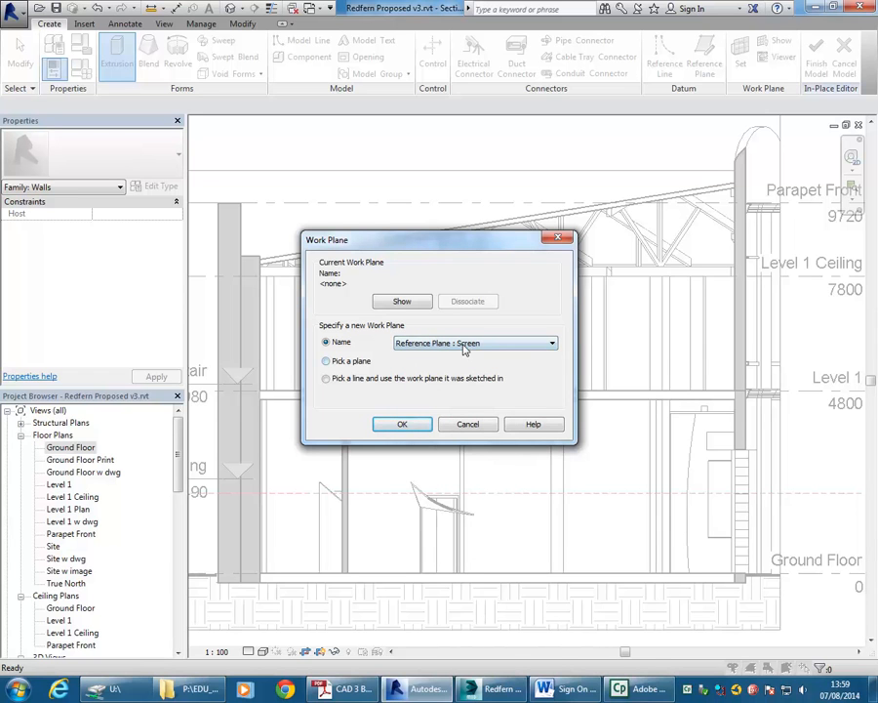
pyautogui.click(404, 426)
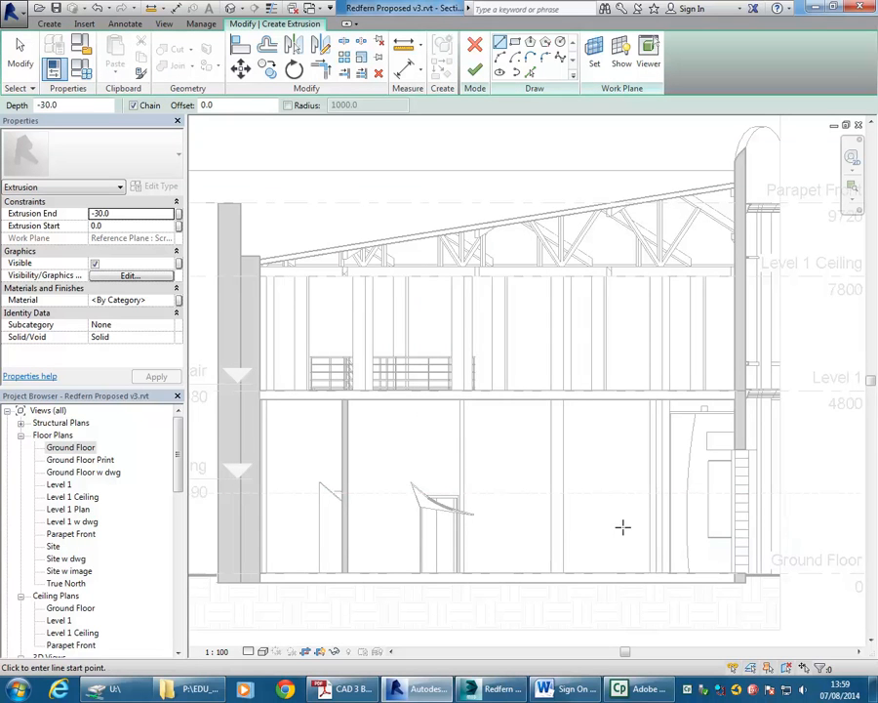
# Sketch the first slanted line of the screen at about 104°, from Ground Floor beside the front wall up to Level 1 Ceiling.
pyautogui.moveTo(347, 568); pyautogui.dragTo(375, 564, button='middle')
pyautogui.moveTo(530, 518); pyautogui.dragTo(409, 489, button='middle')
pyautogui.scroll(1, 609, 490)
pyautogui.scroll(1, 609, 490)
pyautogui.scroll(-4, 634, 513)
pyautogui.scroll(4, 641, 555)
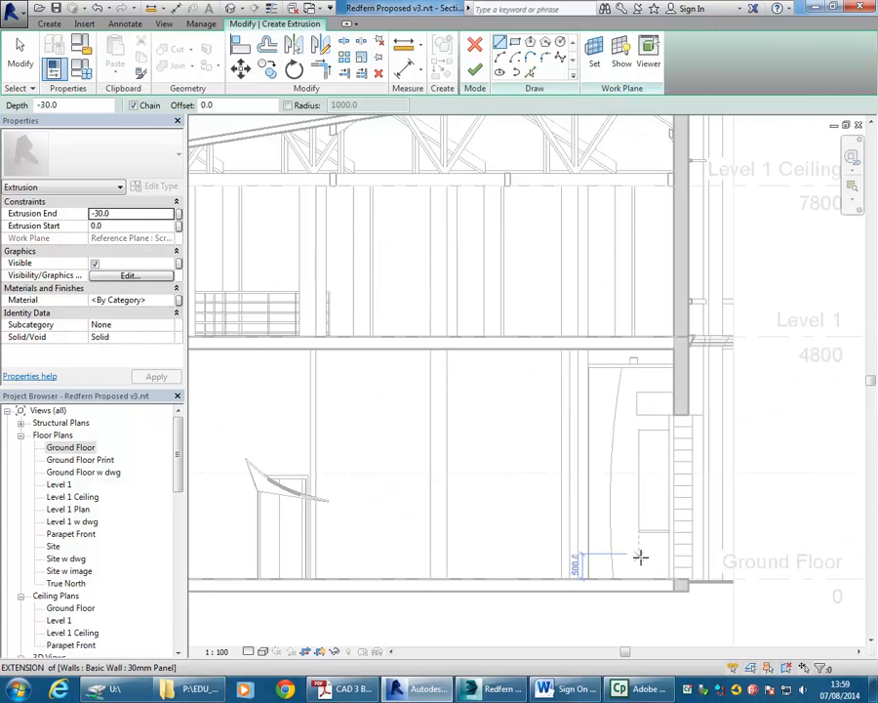
pyautogui.click(636, 578)
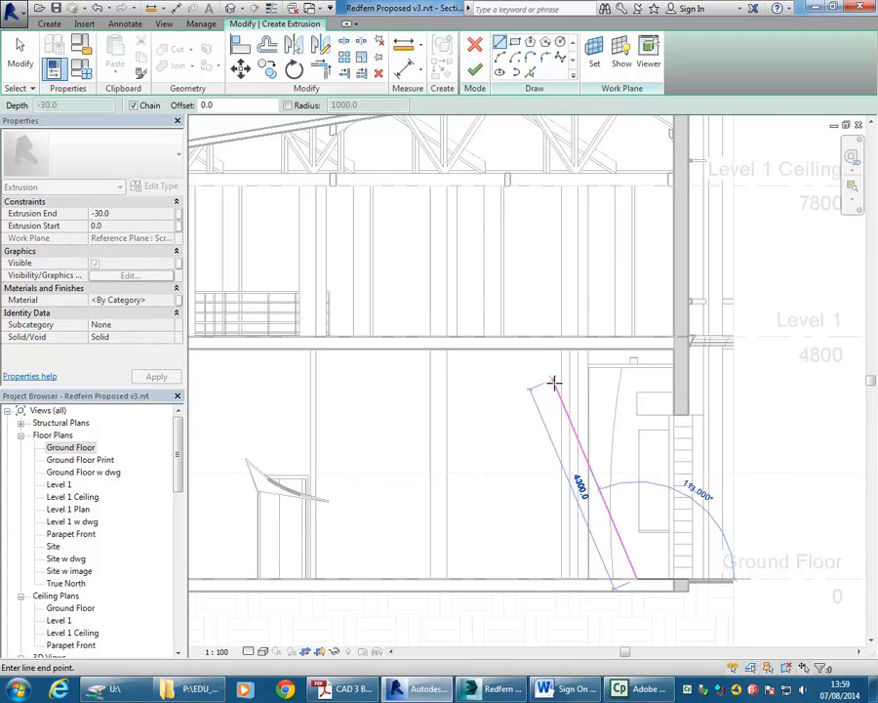
pyautogui.scroll(-3, 566, 362)
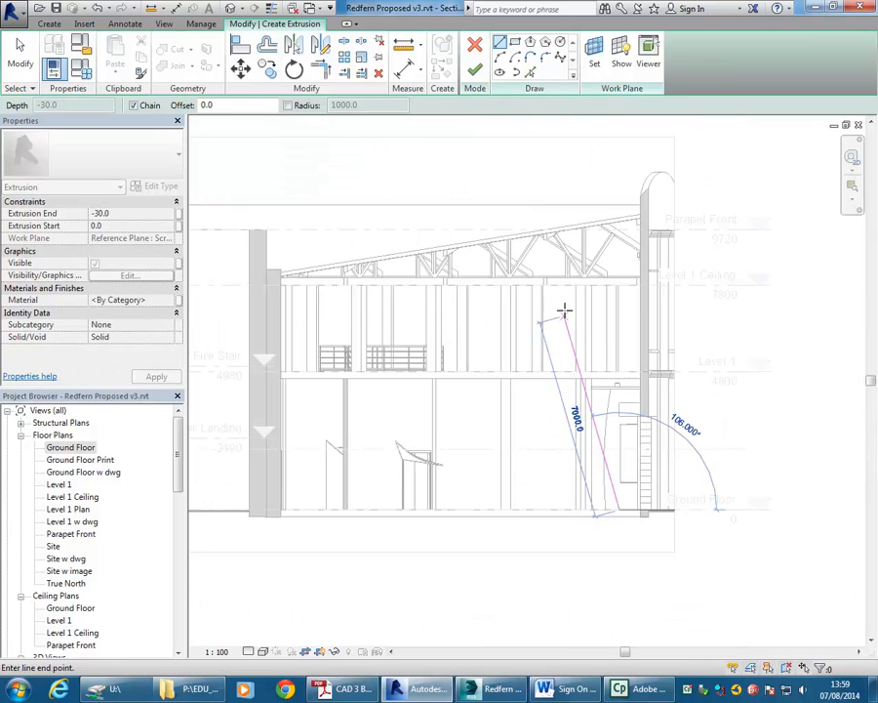
pyautogui.scroll(4, 537, 318)
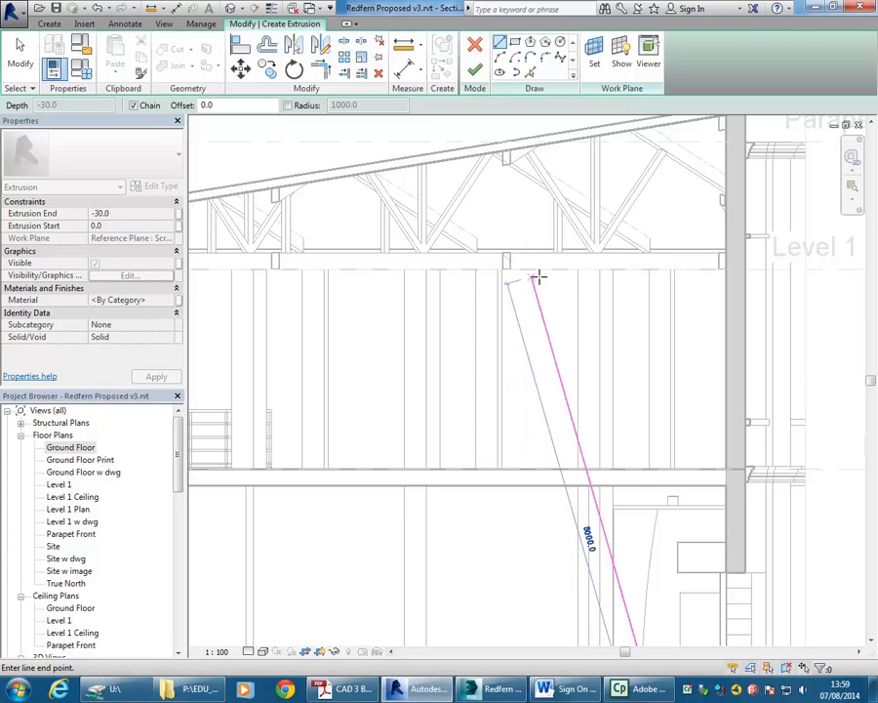
pyautogui.click(551, 270)
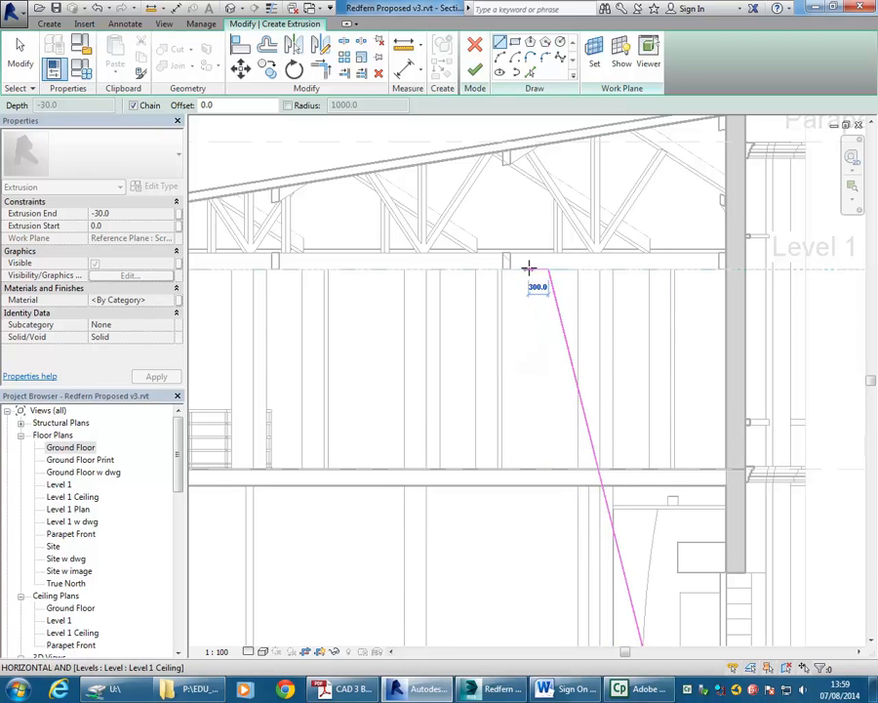
# Sketch two crossing slanted lines from Ground Floor to Level 1 Ceiling, one at about 73° crossing the first line, one leaning away from the front wall.
pyautogui.scroll(-1, 528, 269)
pyautogui.scroll(-2, 537, 390)
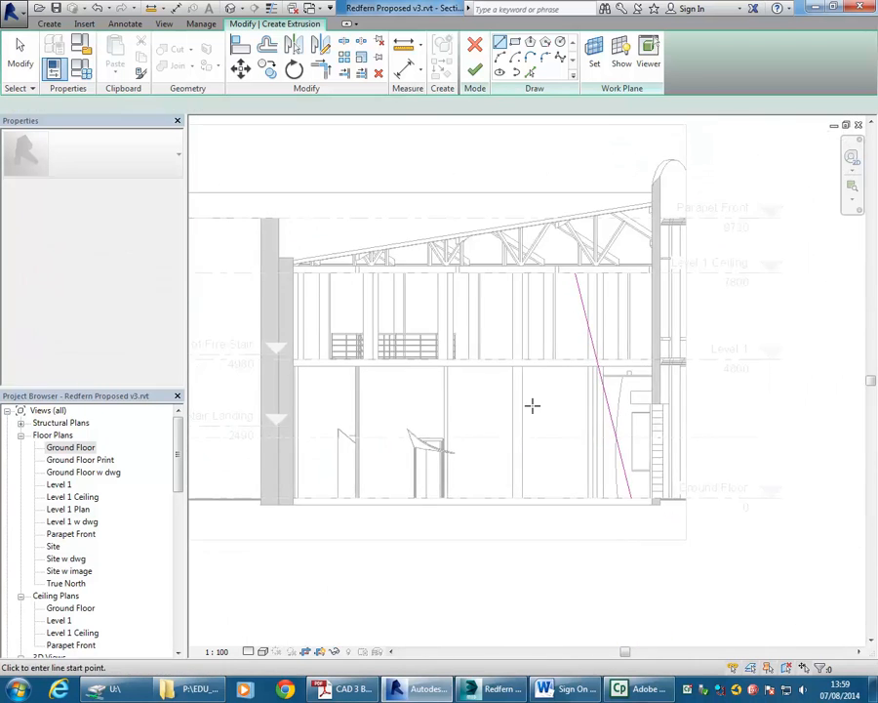
pyautogui.scroll(2, 544, 480)
pyautogui.click(544, 525)
pyautogui.click(648, 182)
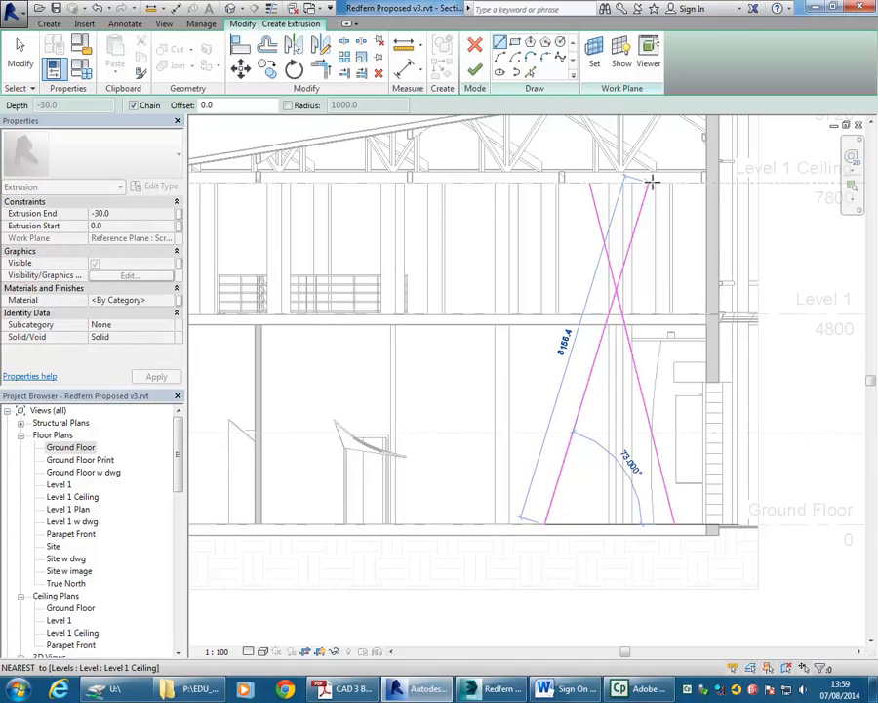
pyautogui.press('Escape')
pyautogui.click(576, 527)
pyautogui.click(482, 183)
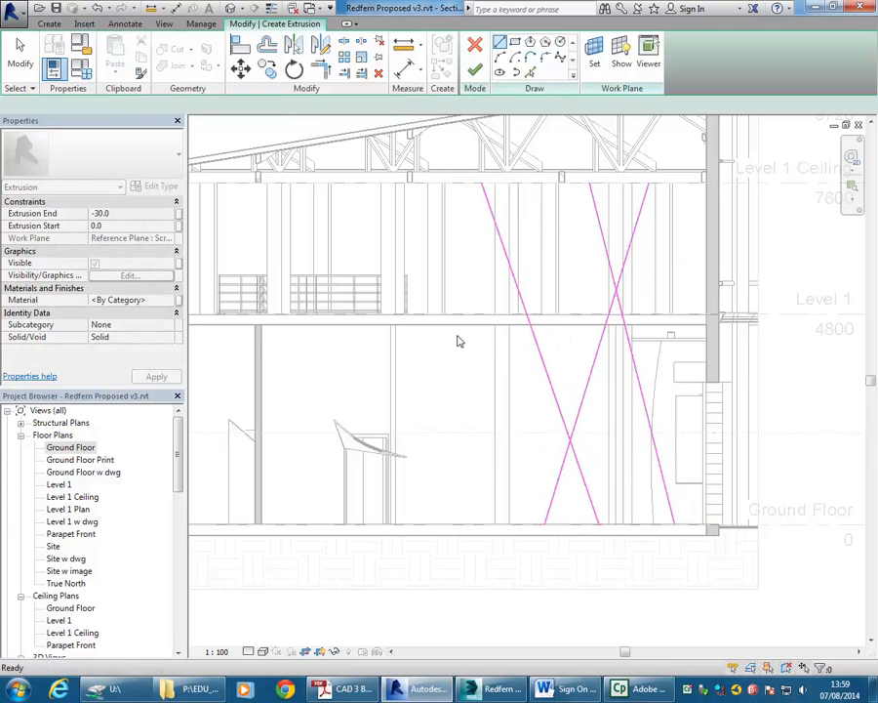
pyautogui.press('Escape')
# Sketch two further slanted lines, spaced apart and leaning away from the front wall, from Ground Floor up to Level 1 Ceiling.
pyautogui.click(508, 523)
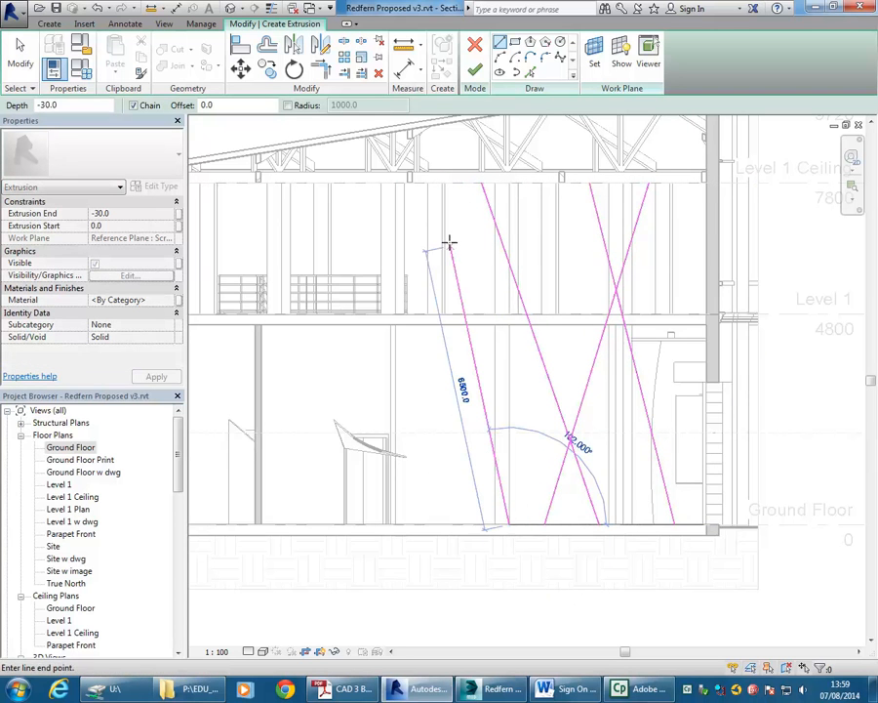
pyautogui.click(424, 182)
pyautogui.press('Escape')
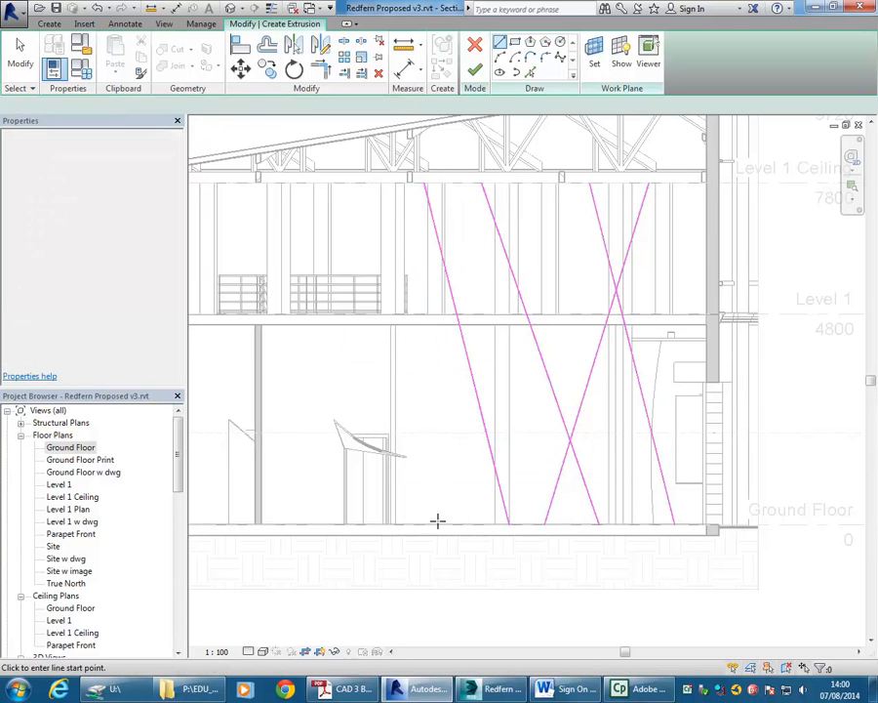
pyautogui.click(432, 524)
pyautogui.click(371, 183)
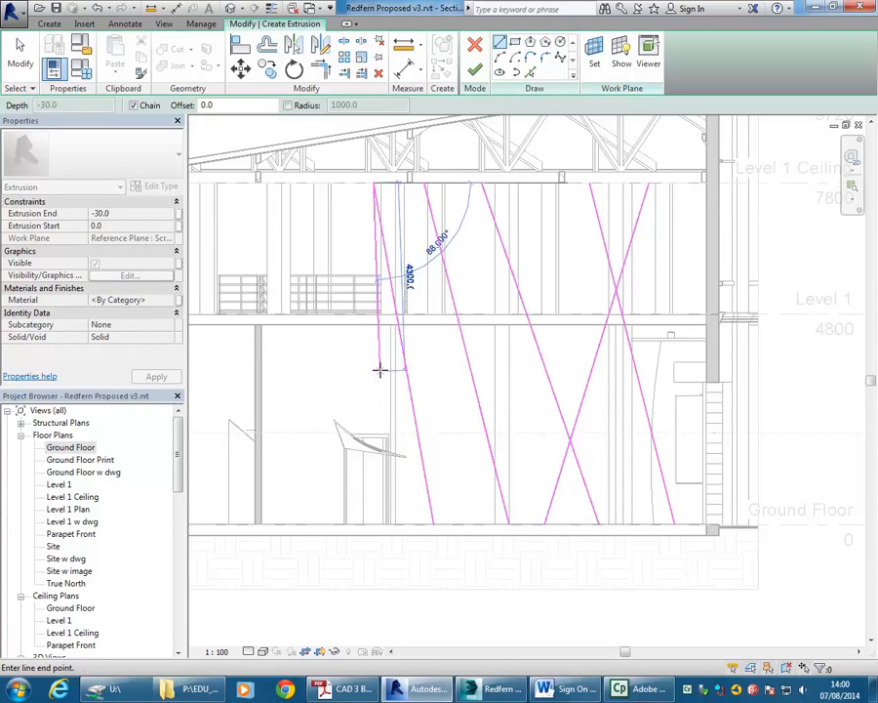
pyautogui.press('Escape')
# Sketch another line leaning away from the front wall and one leaning toward it across the neighbouring lines, both from Ground Floor to Level 1 Ceiling.
pyautogui.click(371, 525)
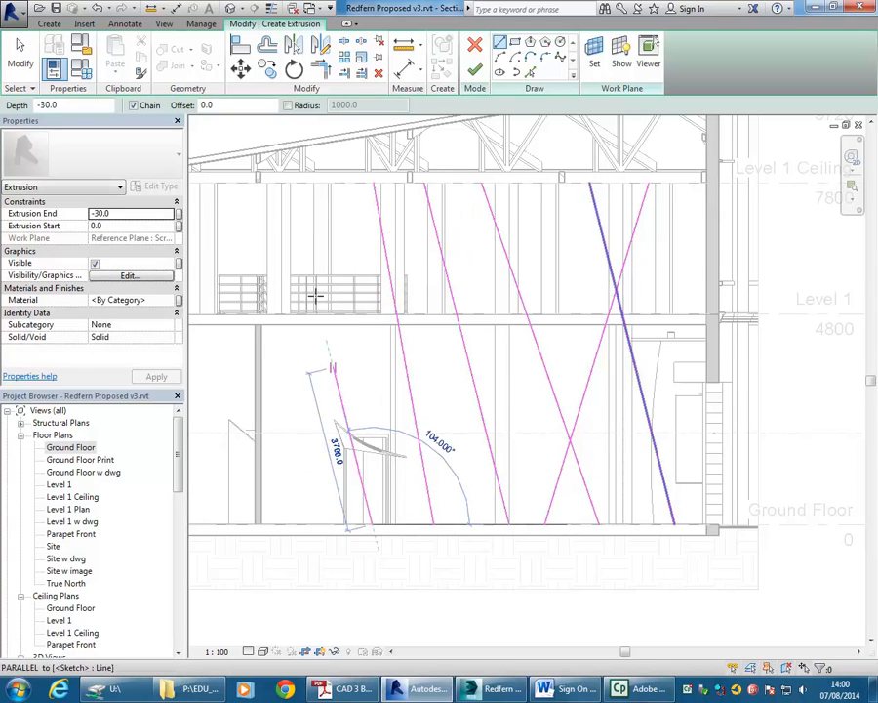
pyautogui.click(331, 183)
pyautogui.press('Escape')
pyautogui.click(302, 525)
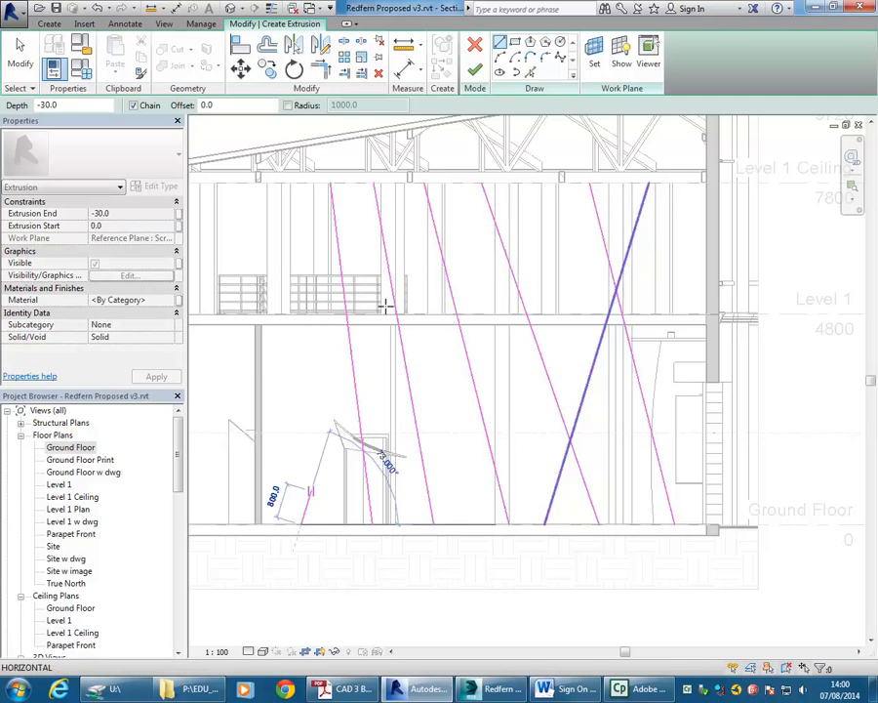
pyautogui.click(451, 182)
pyautogui.press('Escape')
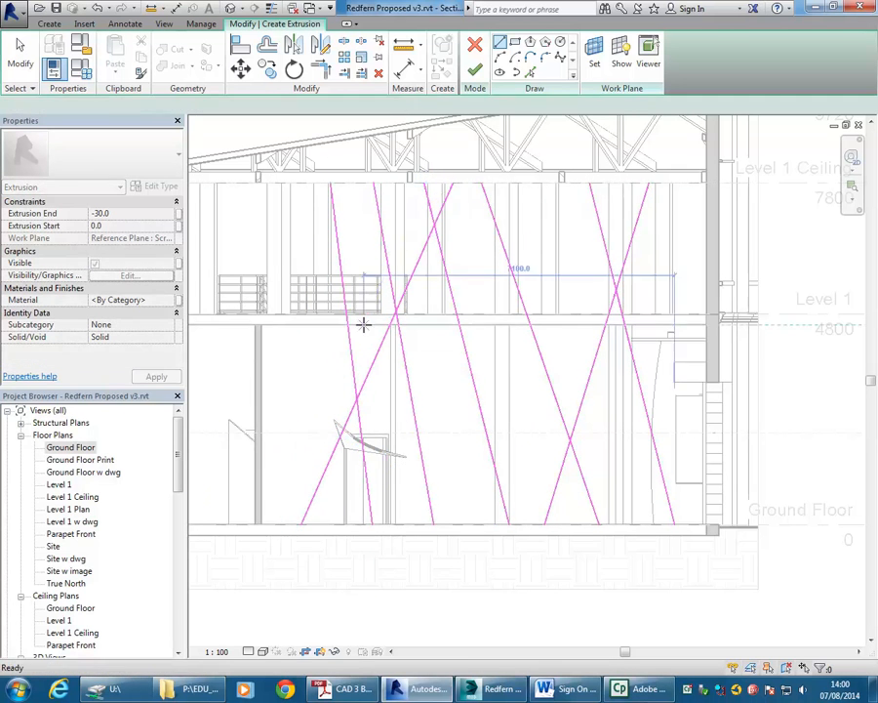
# Sketch two crossing lines between Ground Floor and Level 1 Ceiling around the 30mm Panel wall, one at about 71°, one leaning away from the front wall.
pyautogui.scroll(-3, 392, 355)
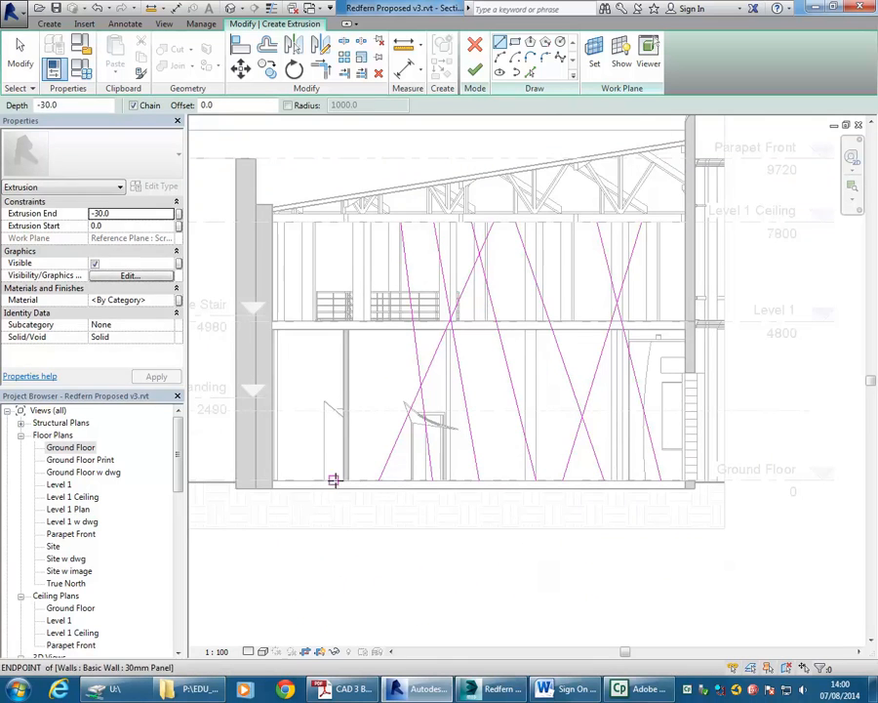
pyautogui.click(334, 480)
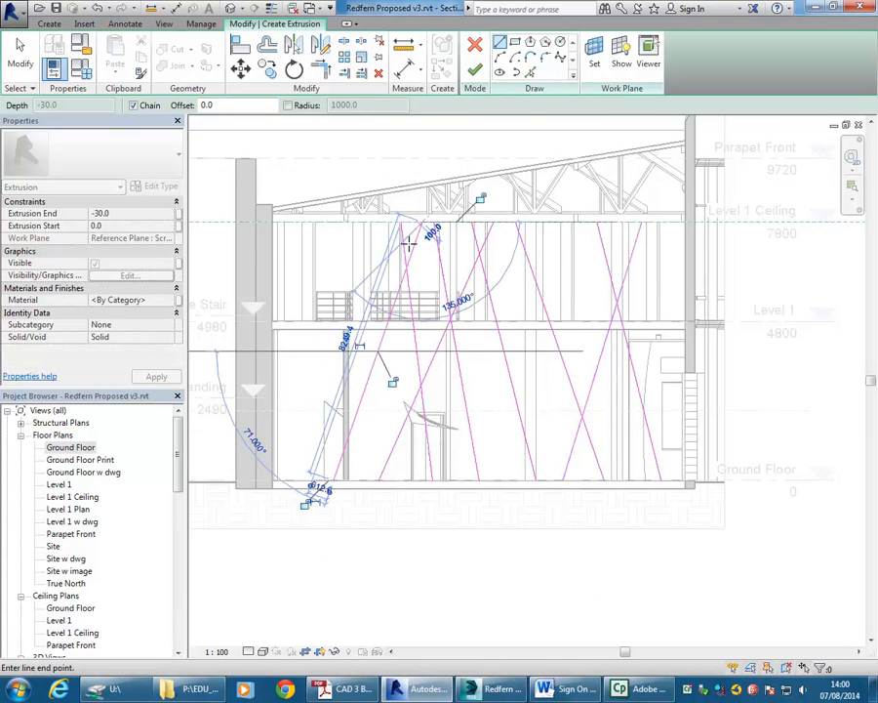
pyautogui.scroll(1, 358, 298)
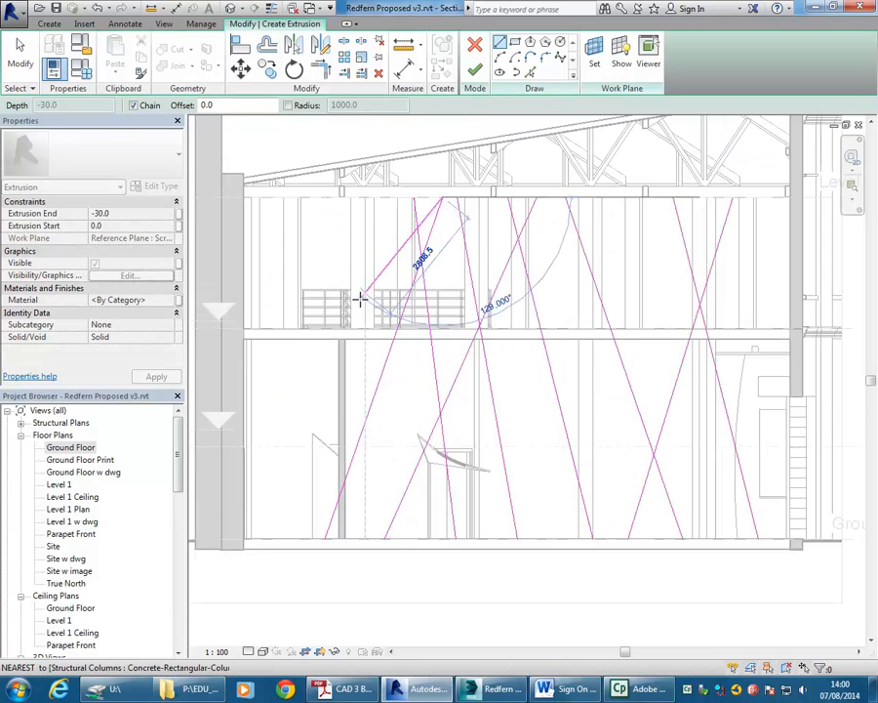
pyautogui.click(323, 197)
pyautogui.press('Escape')
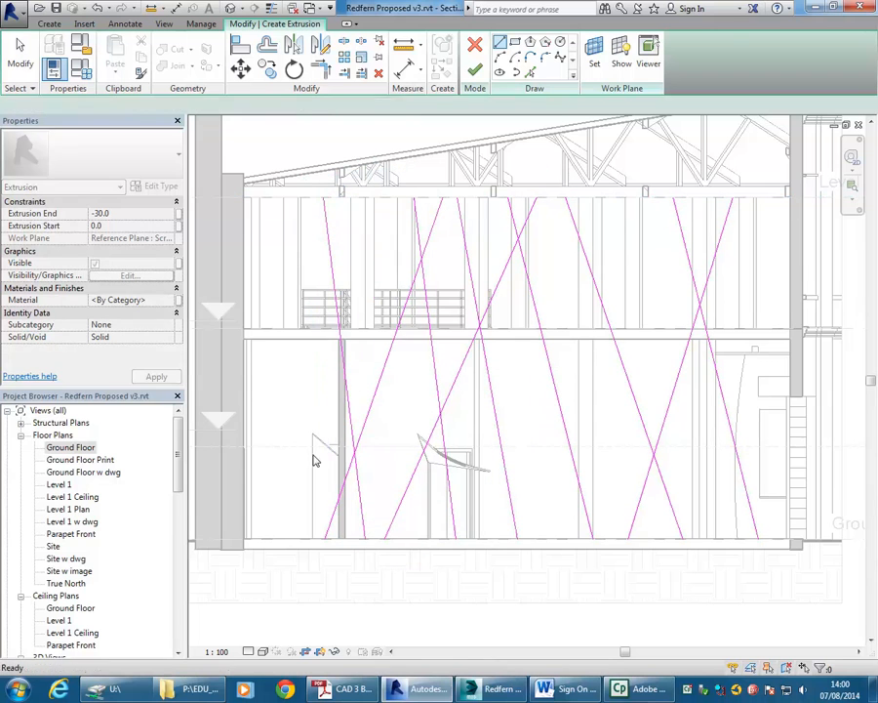
# Sketch a nearly vertical line near the wall opposite the front wall and another at about 80° mid-screen, both from Ground Floor to Level 1 Ceiling.
pyautogui.click(279, 535)
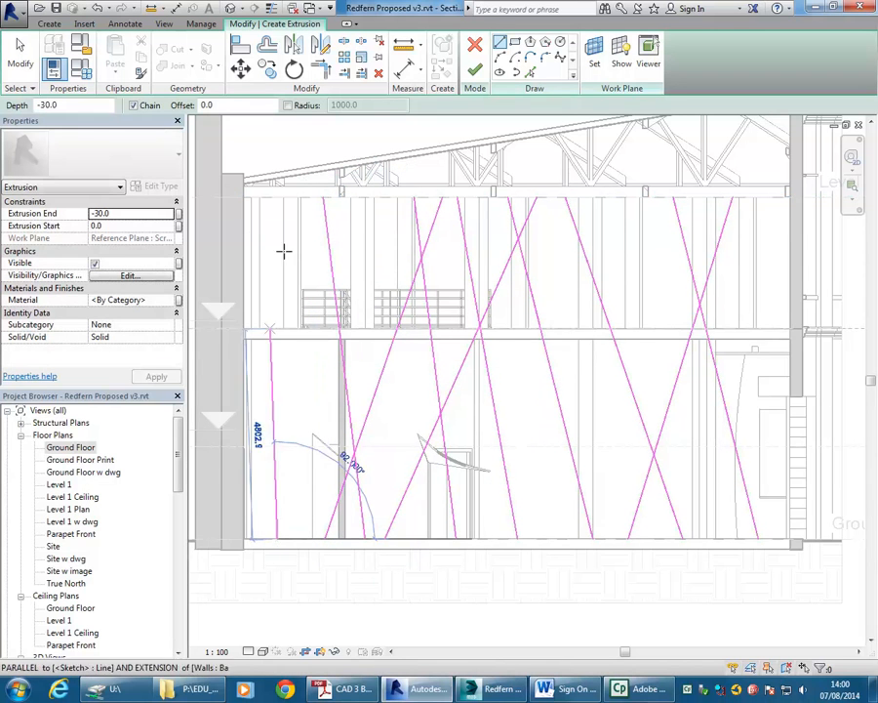
pyautogui.click(293, 197)
pyautogui.press('Escape')
pyautogui.click(540, 535)
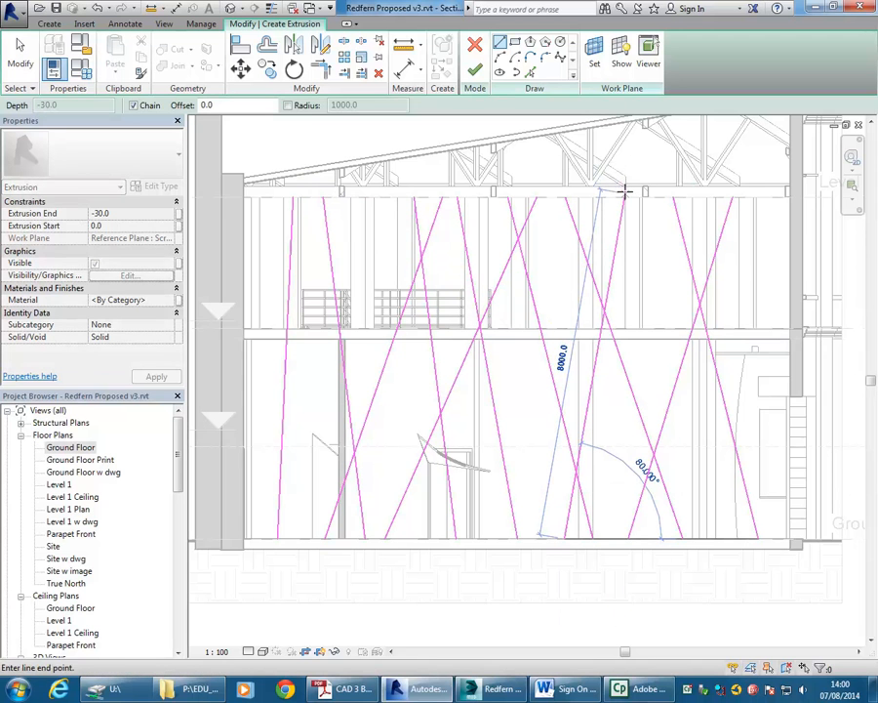
pyautogui.click(621, 196)
pyautogui.press('Escape')
pyautogui.scroll(-2, 634, 363)
pyautogui.scroll(3, 624, 371)
pyautogui.scroll(-3, 673, 425)
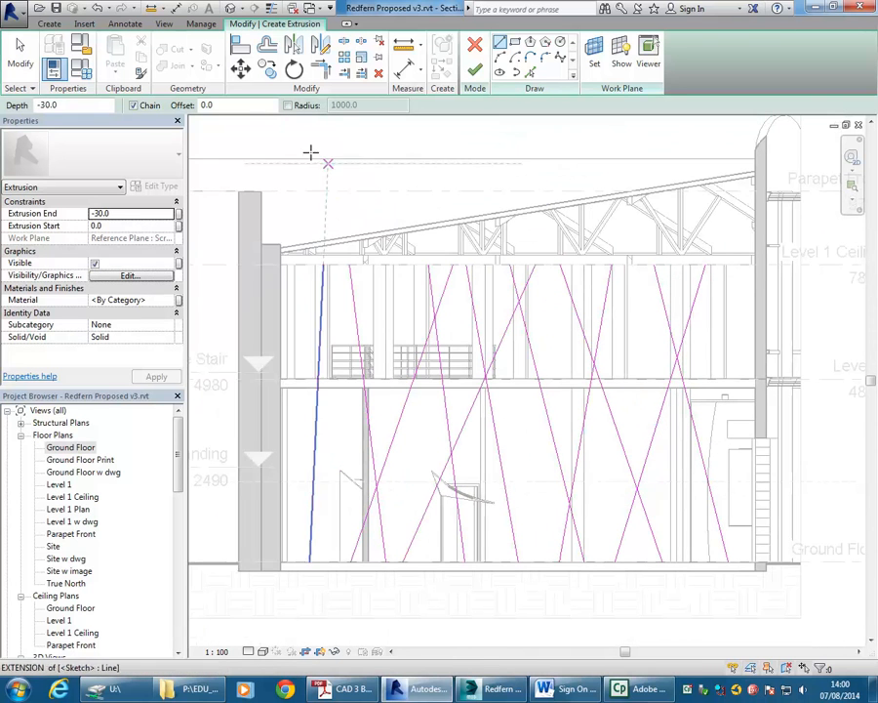
# Offset copies of the three slanted lines nearest the front wall that lean away from it by 400 mm.
pyautogui.click(267, 45)
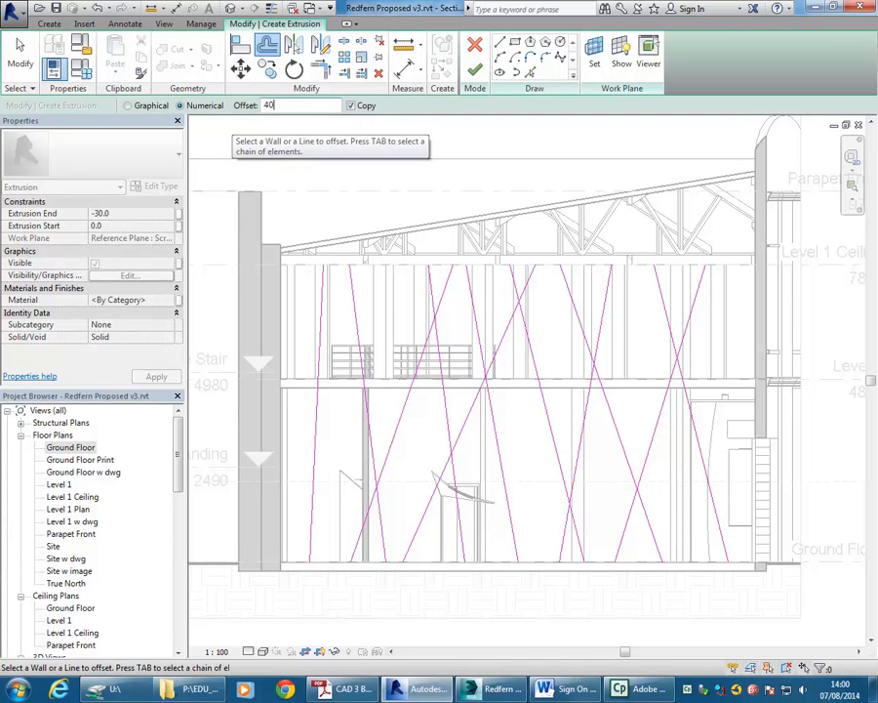
pyautogui.press('Return')
pyautogui.click(627, 466)
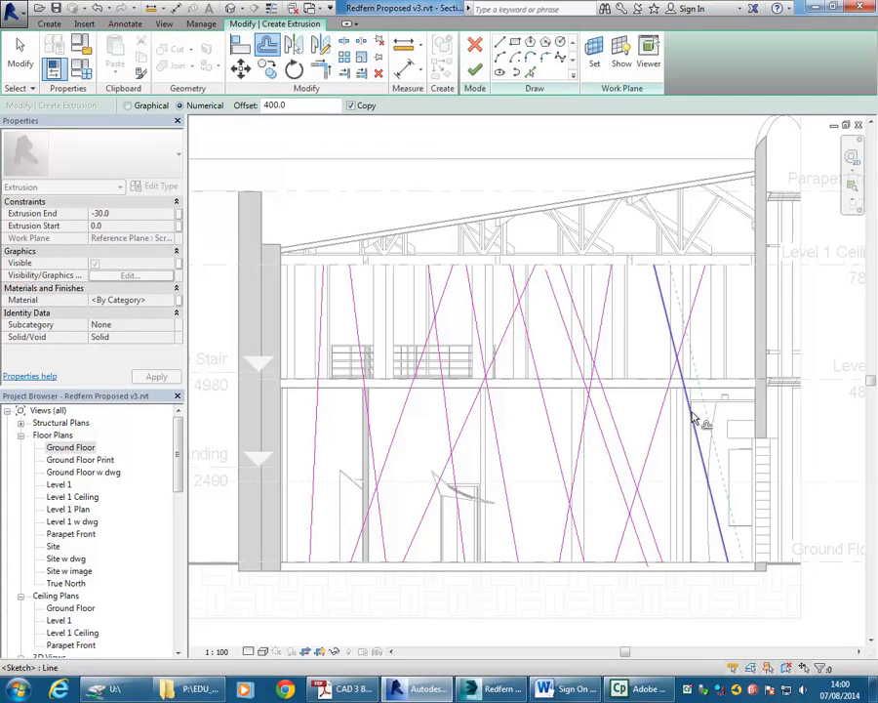
pyautogui.click(653, 475)
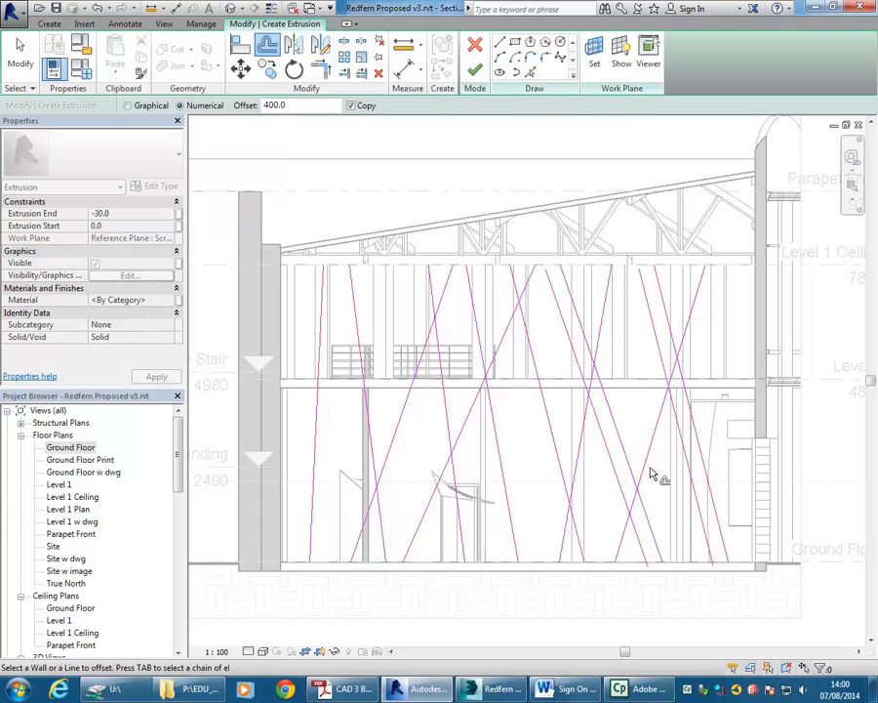
pyautogui.click(553, 440)
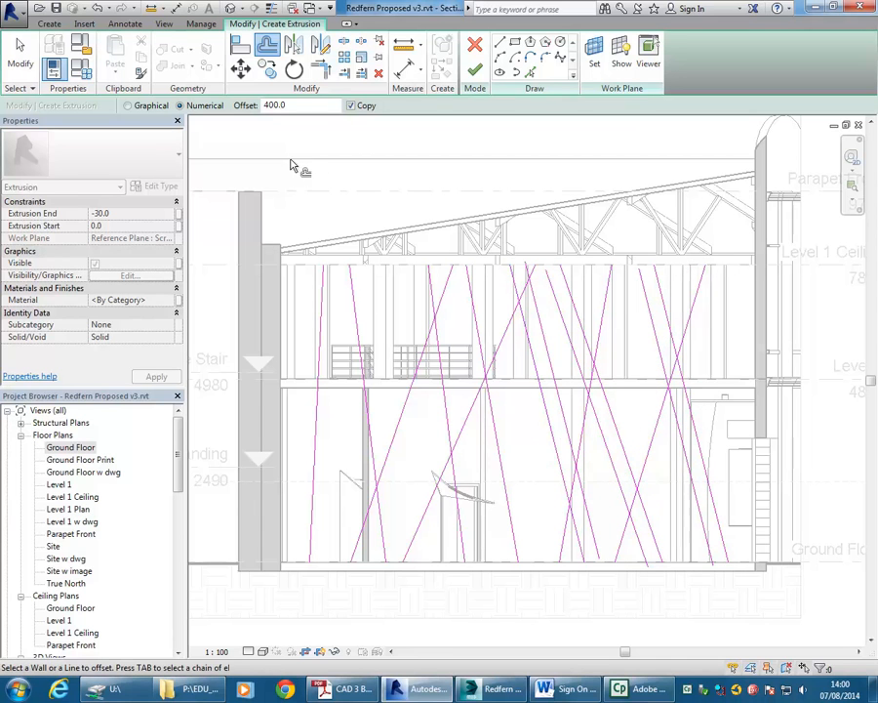
# Offset copies of further slanted lines in both leaning directions, using 600 mm for the later copies.
pyautogui.click(408, 414)
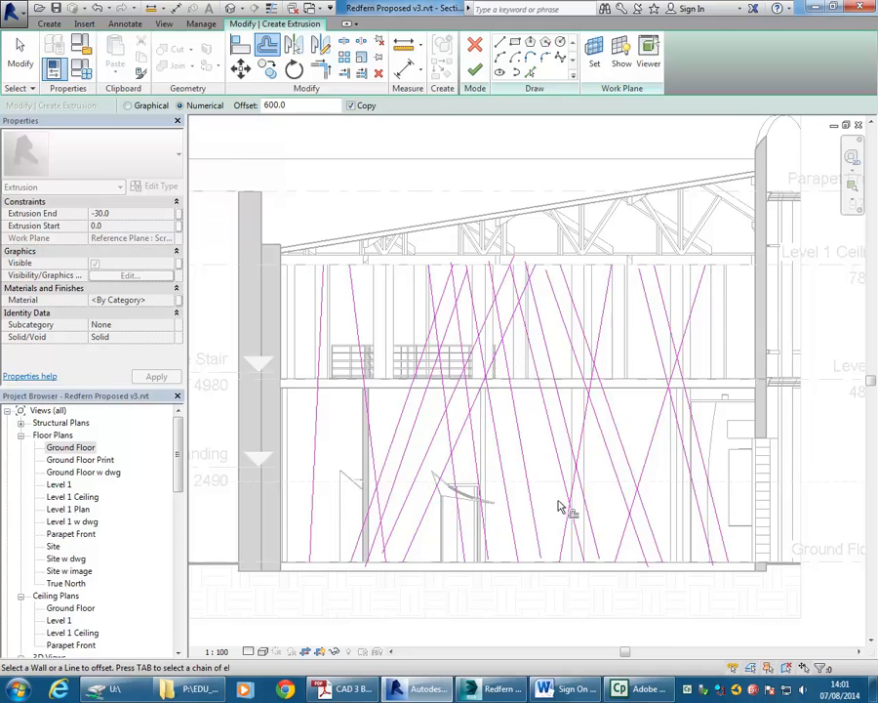
pyautogui.scroll(2, 565, 514)
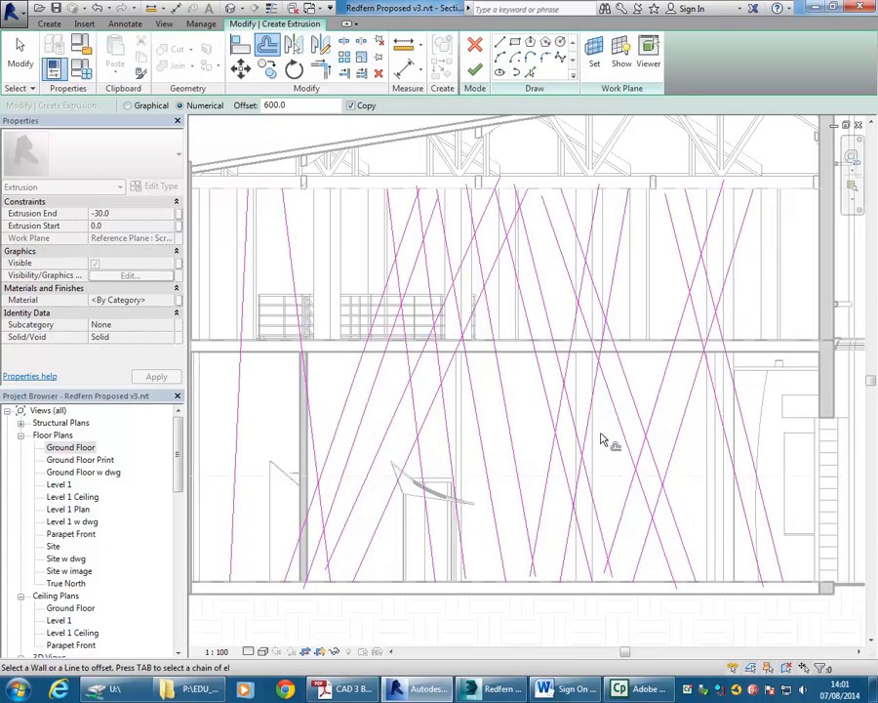
pyautogui.scroll(-2, 605, 490)
pyautogui.scroll(2, 586, 600)
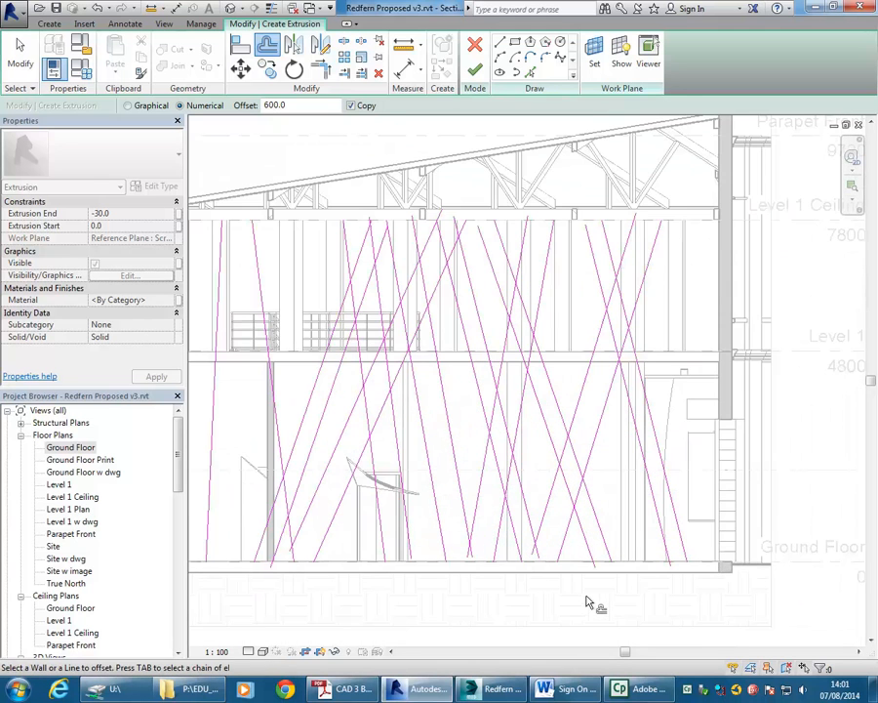
# Sketch two shorter lines rising from Ground Floor at about 57° to the same mid-screen slanted line, the first about 5027 mm long.
pyautogui.moveTo(418, 401); pyautogui.dragTo(449, 418, button='middle')
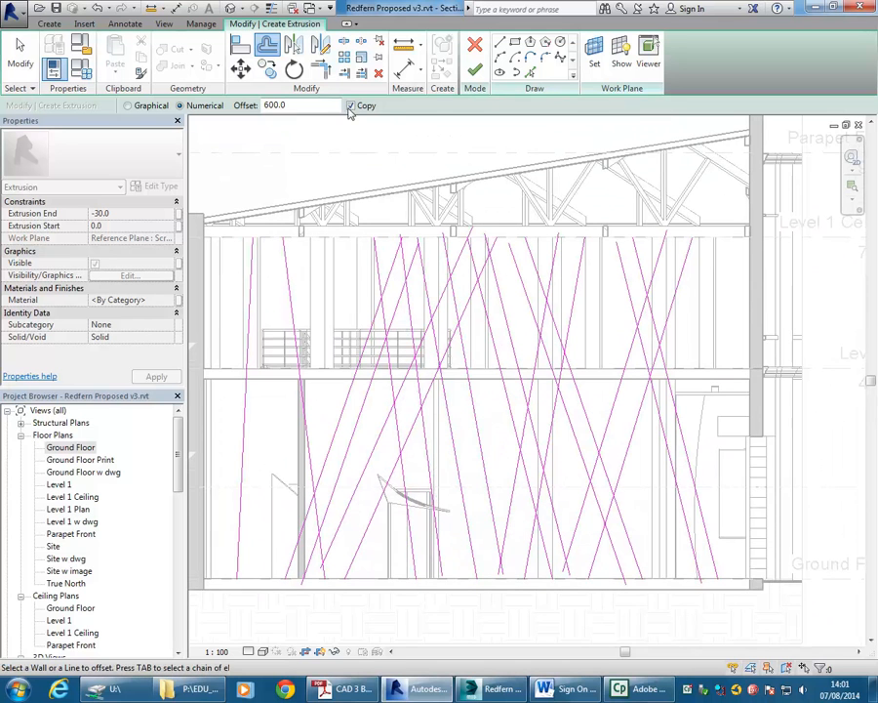
pyautogui.click(500, 43)
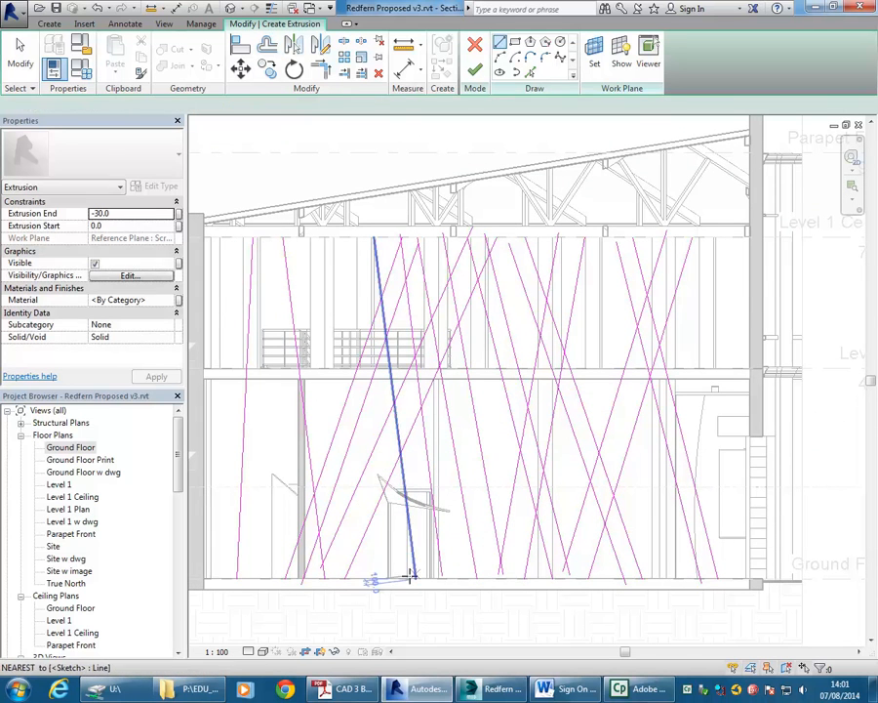
pyautogui.click(386, 575)
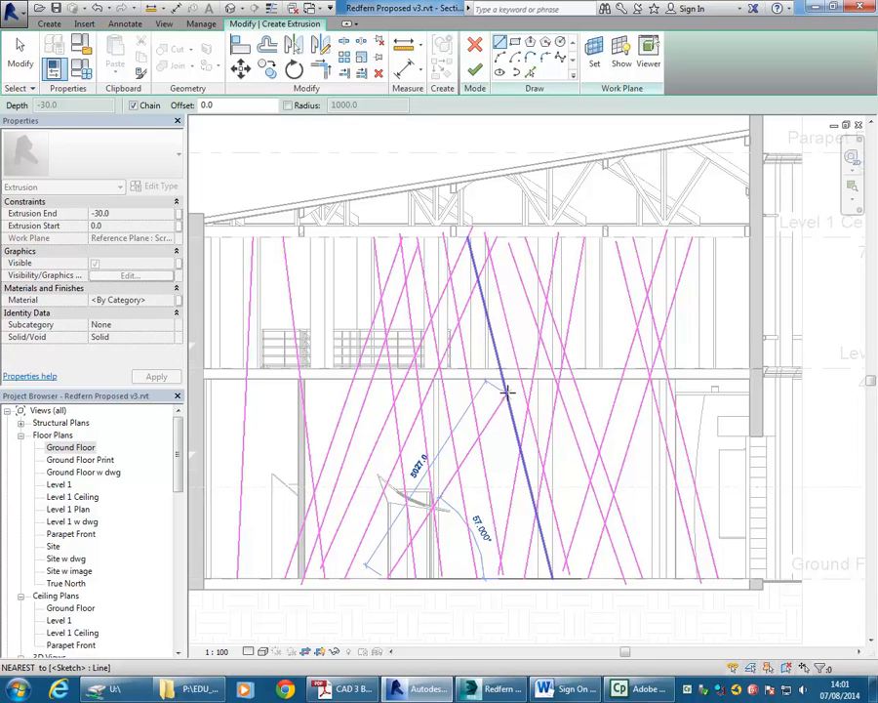
pyautogui.click(507, 391)
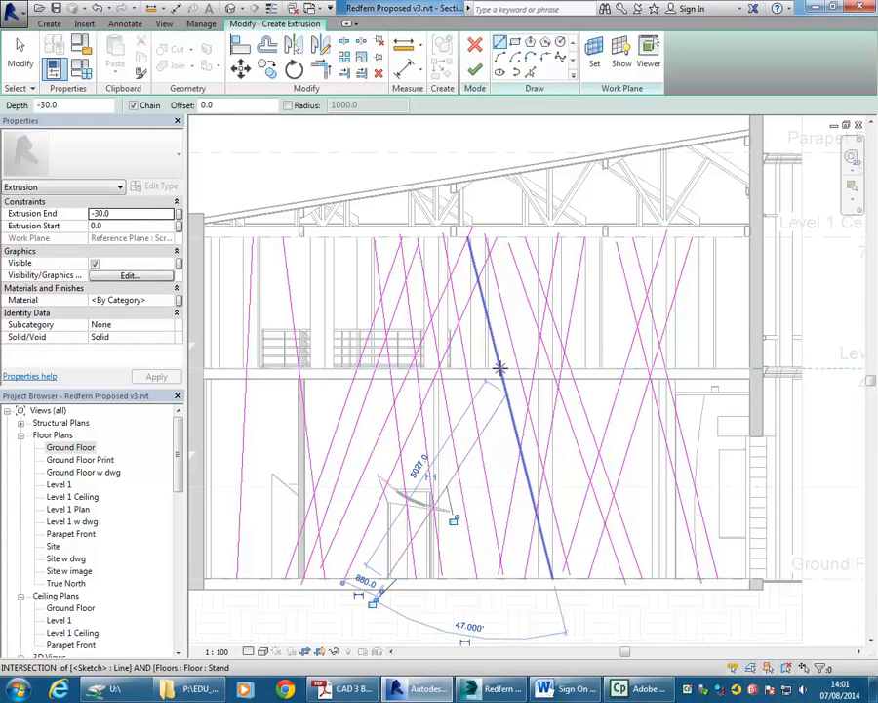
pyautogui.click(364, 578)
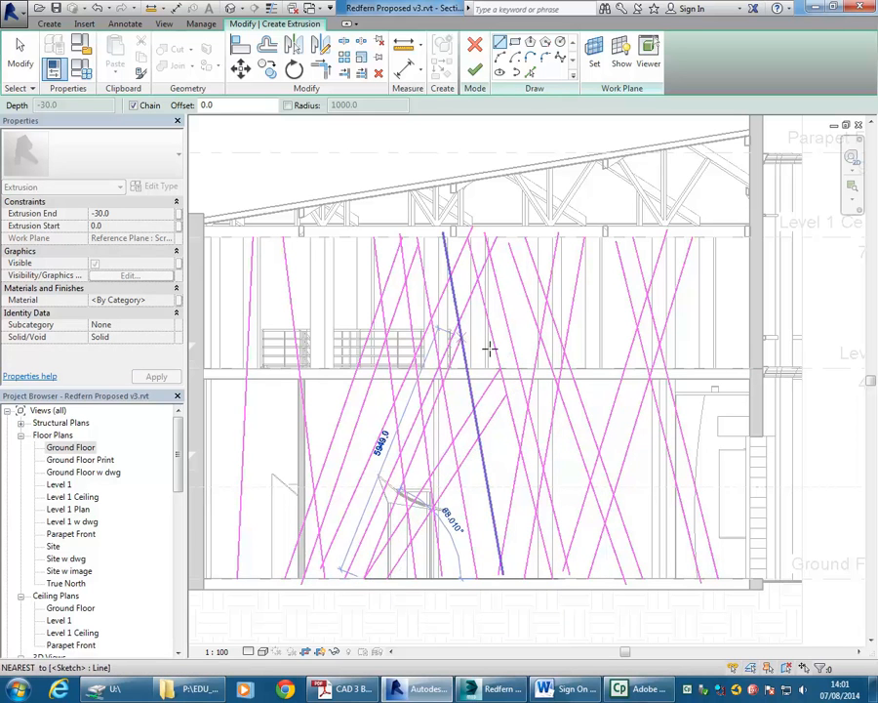
pyautogui.press('Escape')
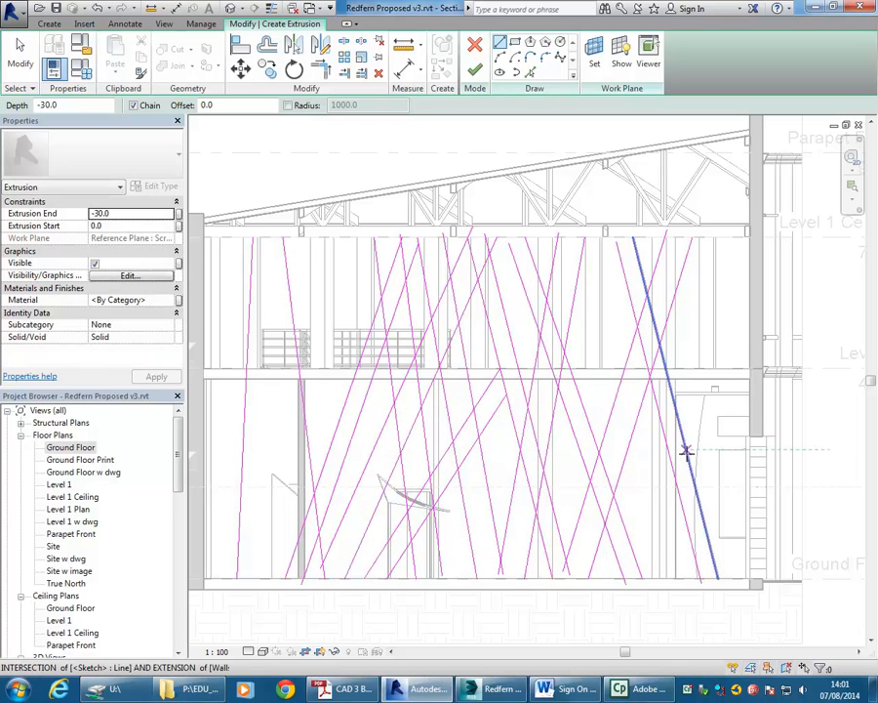
# Sketch two parallel lines at about 73° from Ground Floor beside the front wall up to the inner face of that wall.
pyautogui.click(676, 576)
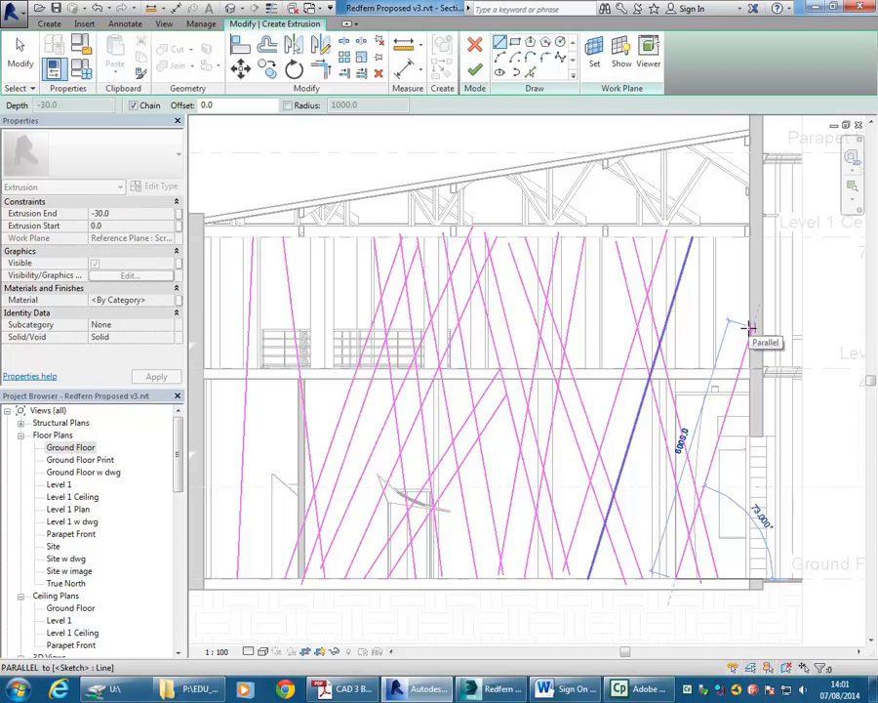
pyautogui.click(752, 328)
pyautogui.press('Escape')
pyautogui.click(658, 576)
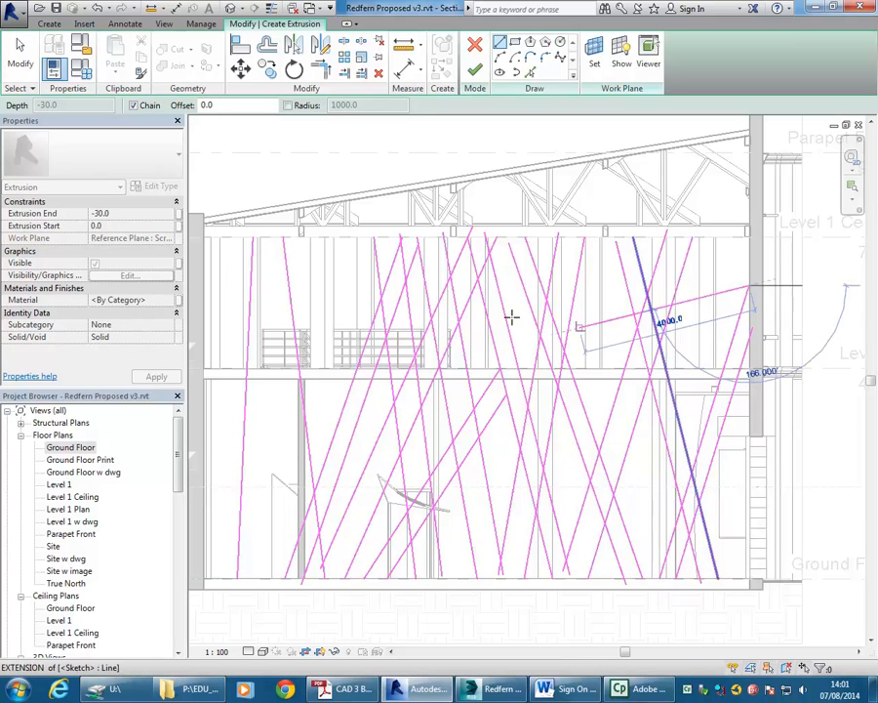
pyautogui.press('Escape')
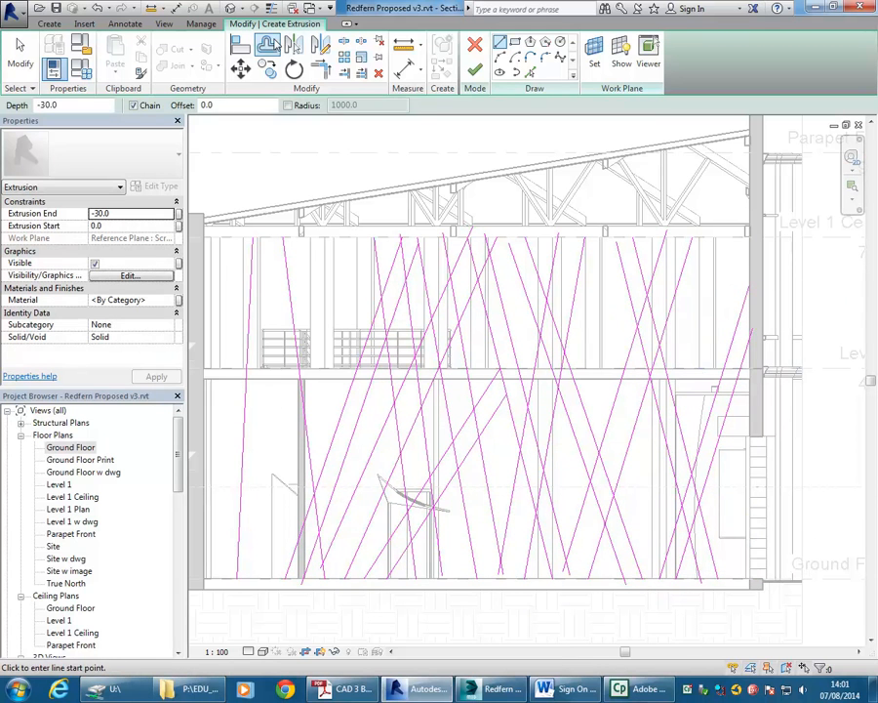
# Offset copies of the two slanted lines nearest the wall opposite the front wall by 600 mm.
pyautogui.click(267, 44)
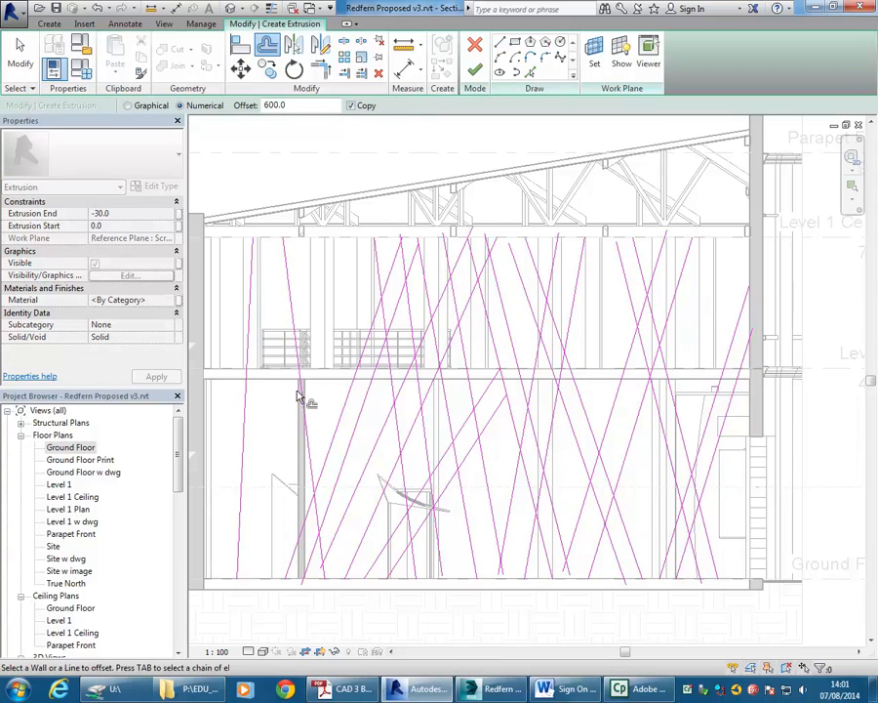
pyautogui.click(303, 400)
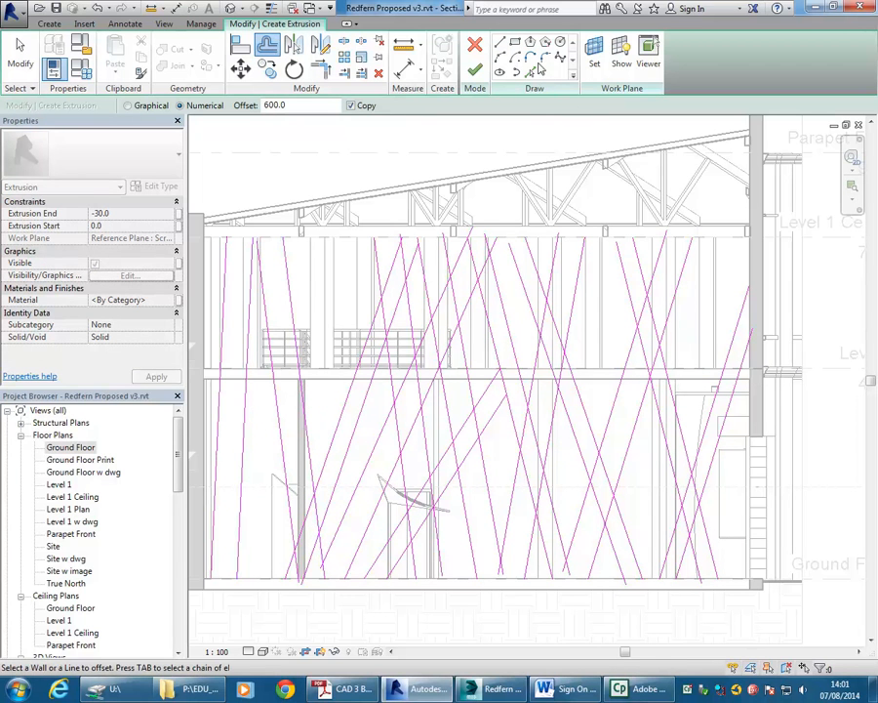
# Sketch a horizontal line along Level 1 Ceiling from the top of the slanted line farthest from the front wall to the top of the 73° line nearest it.
pyautogui.press('l')
pyautogui.press('i')
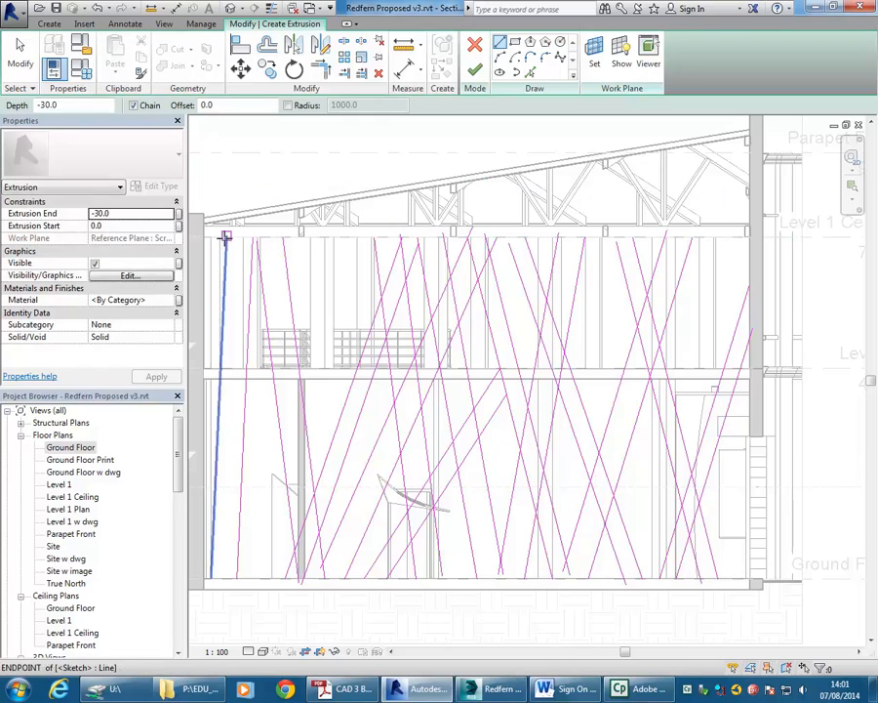
pyautogui.click(227, 236)
pyautogui.scroll(2, 275, 224)
pyautogui.scroll(4, 293, 231)
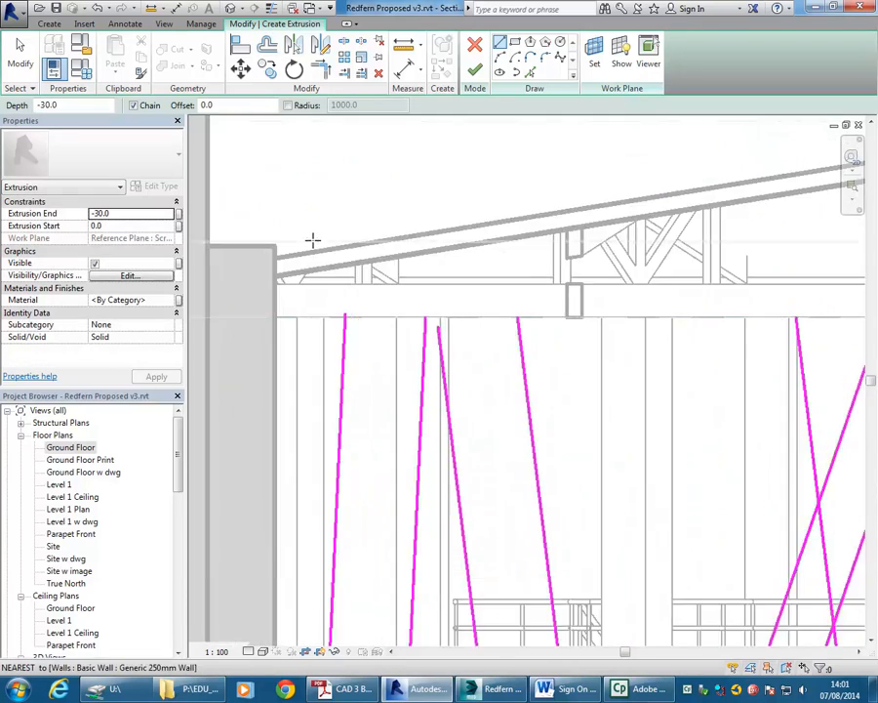
pyautogui.click(333, 310)
pyautogui.scroll(-5, 490, 294)
pyautogui.moveTo(708, 290); pyautogui.dragTo(444, 289, button='middle')
pyautogui.scroll(3, 683, 294)
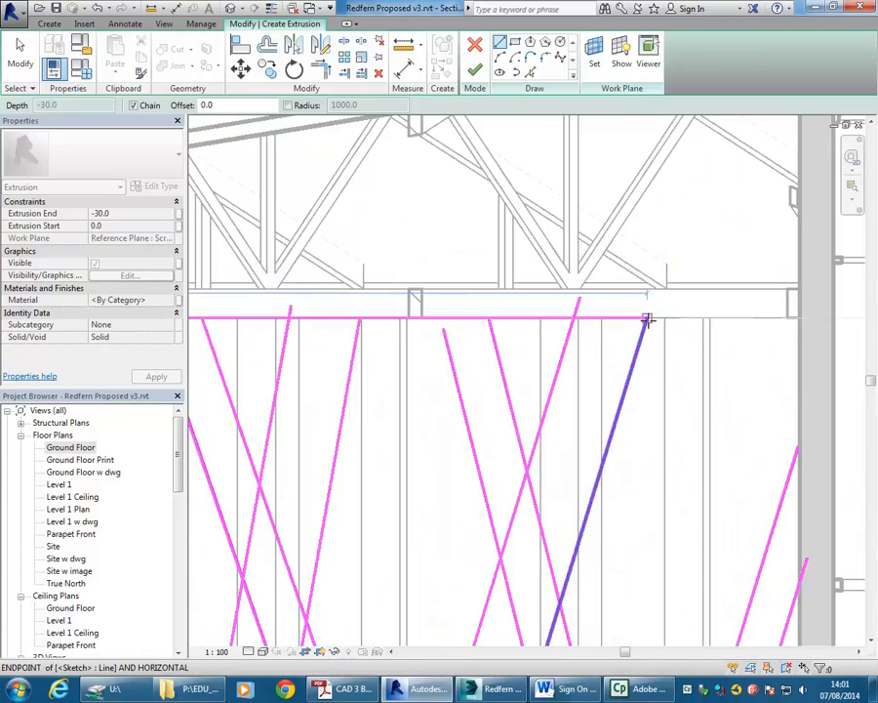
pyautogui.click(649, 319)
pyautogui.scroll(-3, 555, 295)
pyautogui.moveTo(565, 325); pyautogui.dragTo(588, 296, button='middle')
pyautogui.scroll(2, 581, 373)
pyautogui.scroll(-3, 728, 260)
pyautogui.scroll(3, 706, 292)
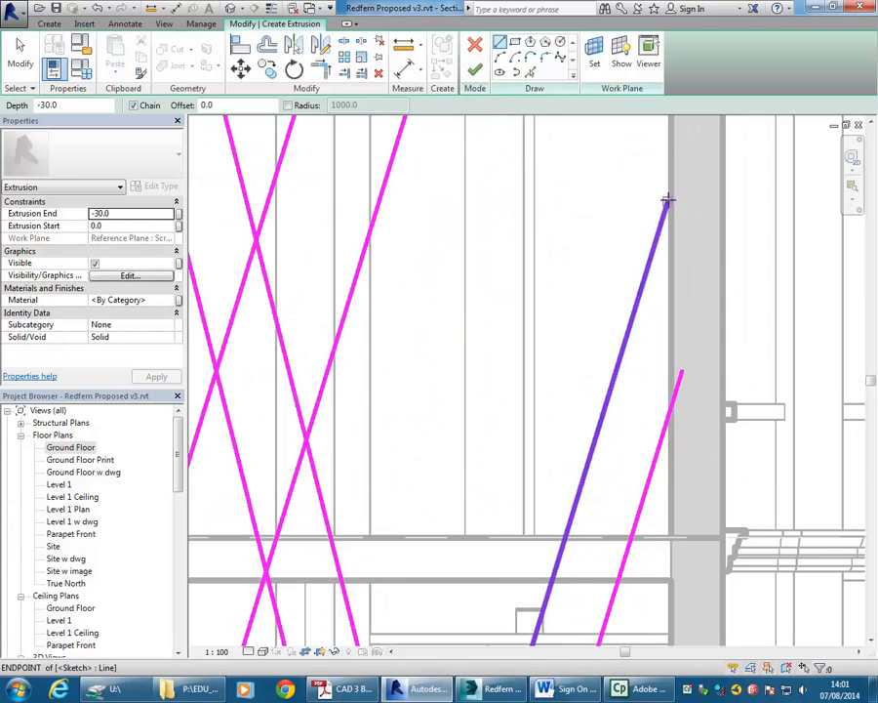
# Pick an existing edge along Ground Floor beside the front wall as a line of the extrusion sketch.
pyautogui.click(530, 73)
pyautogui.scroll(-4, 624, 293)
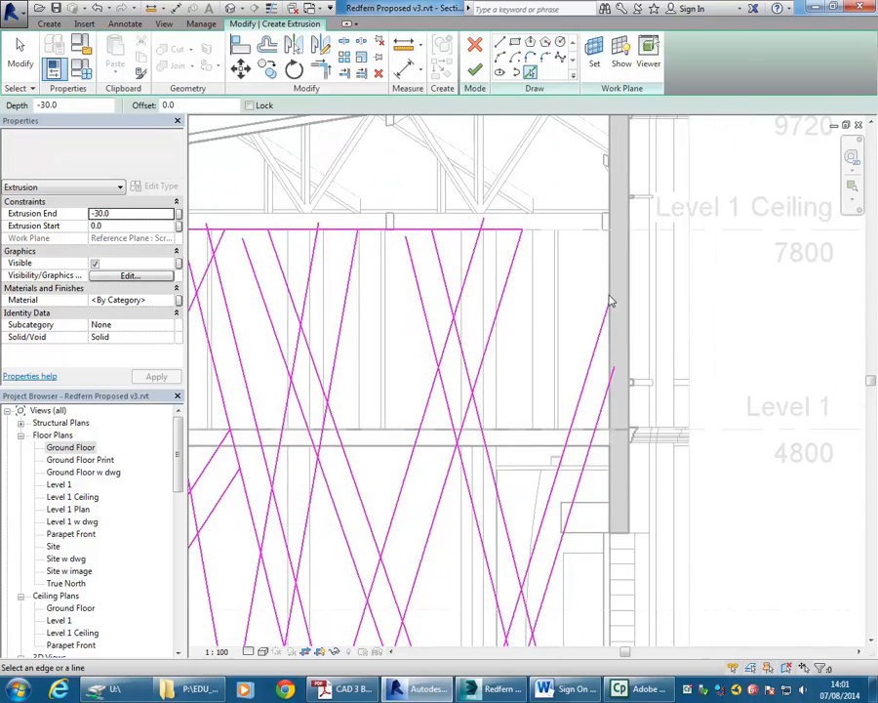
pyautogui.scroll(-2, 607, 278)
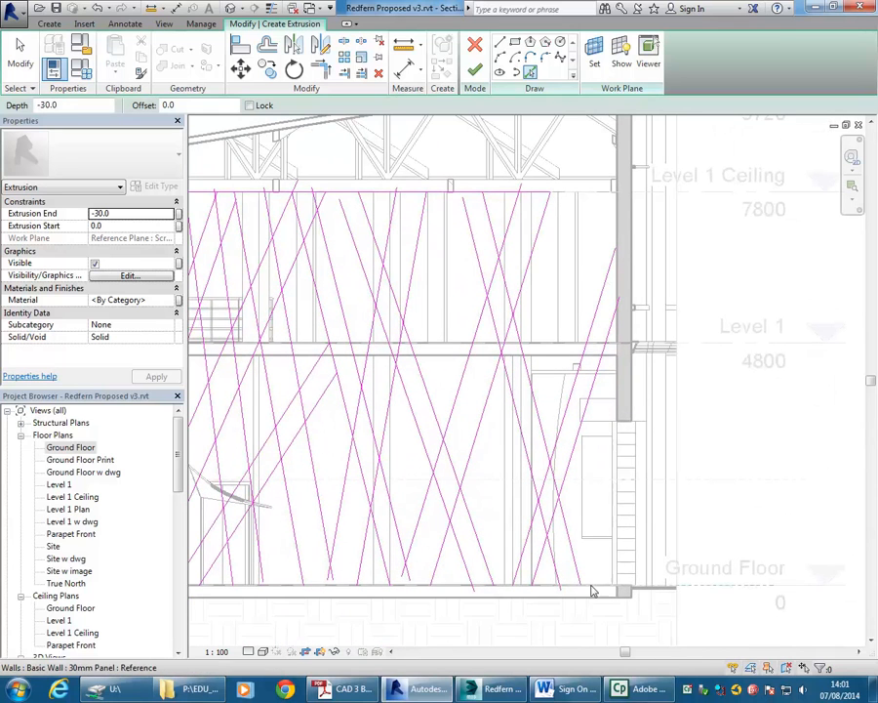
pyautogui.moveTo(505, 501); pyautogui.dragTo(365, 435, button='middle')
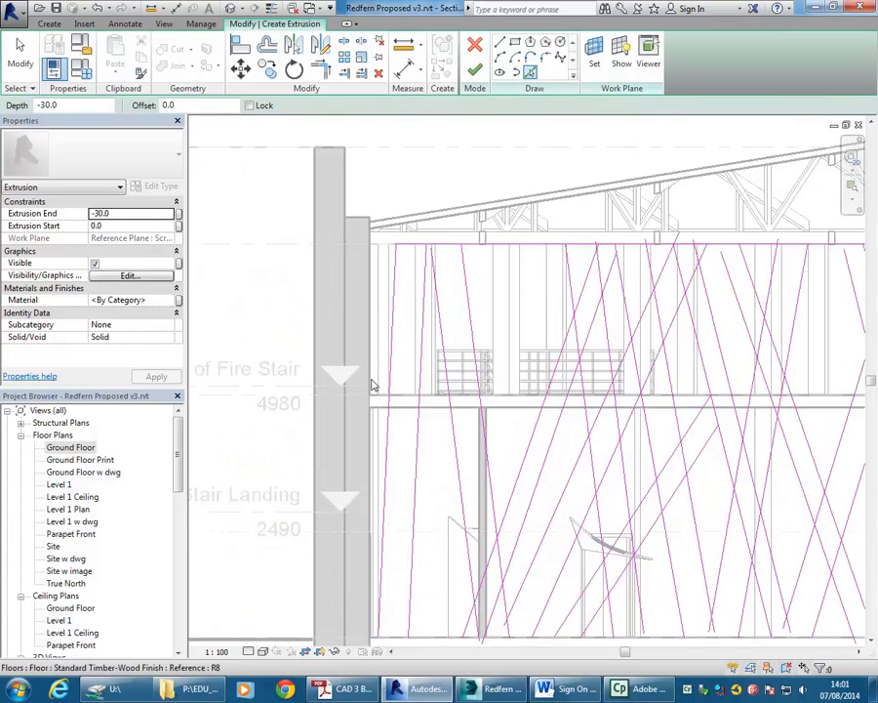
# Sketch a vertical line about 3240 mm long on the front wall's inner face, crossing the upper ends of the two 73° lines.
pyautogui.click(503, 43)
pyautogui.scroll(3, 364, 237)
pyautogui.scroll(-4, 365, 237)
pyautogui.moveTo(634, 354); pyautogui.dragTo(410, 373, button='middle')
pyautogui.scroll(3, 618, 298)
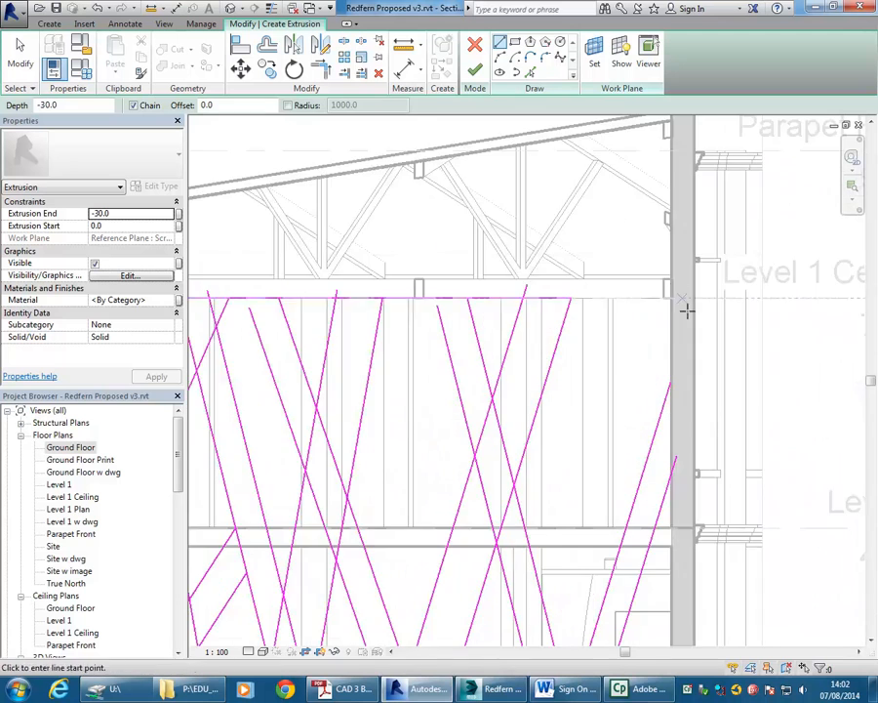
pyautogui.scroll(2, 644, 327)
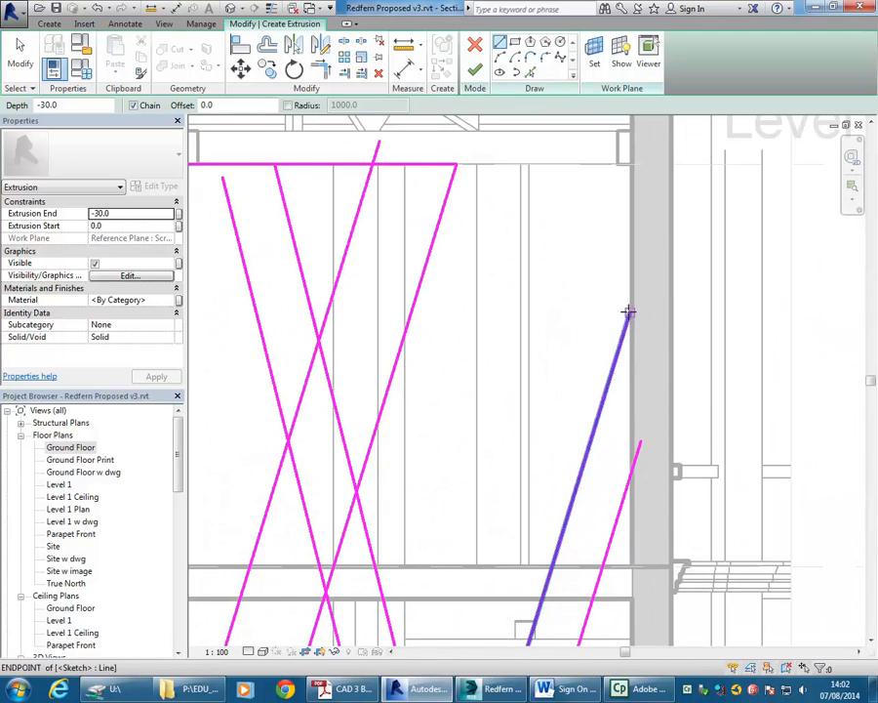
pyautogui.click(632, 231)
pyautogui.moveTo(629, 400); pyautogui.dragTo(632, 288, button='middle')
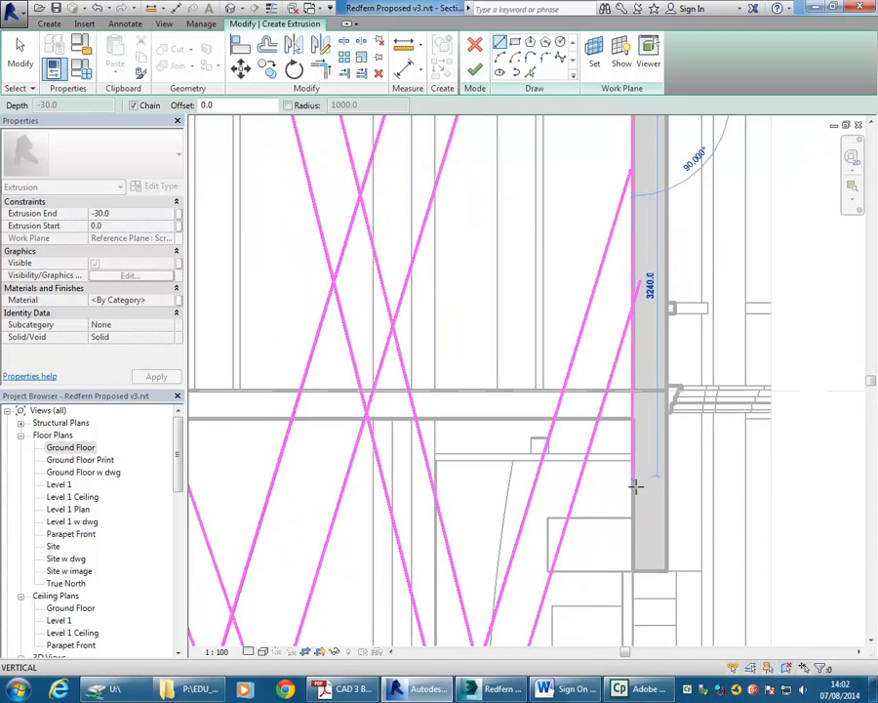
pyautogui.scroll(-5, 634, 410)
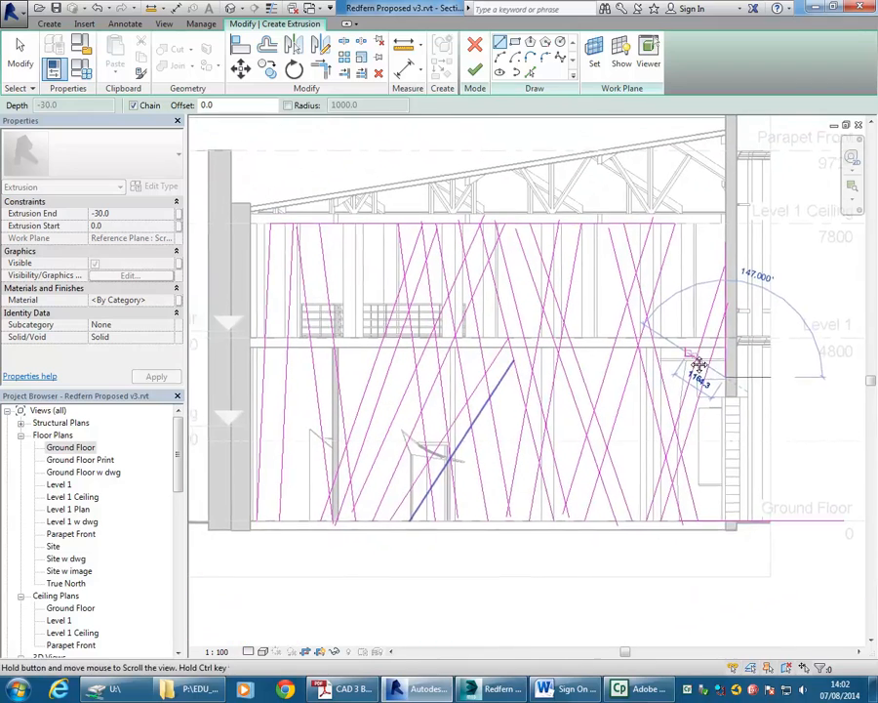
pyautogui.moveTo(636, 410); pyautogui.dragTo(601, 461, button='middle')
pyautogui.press('Escape')
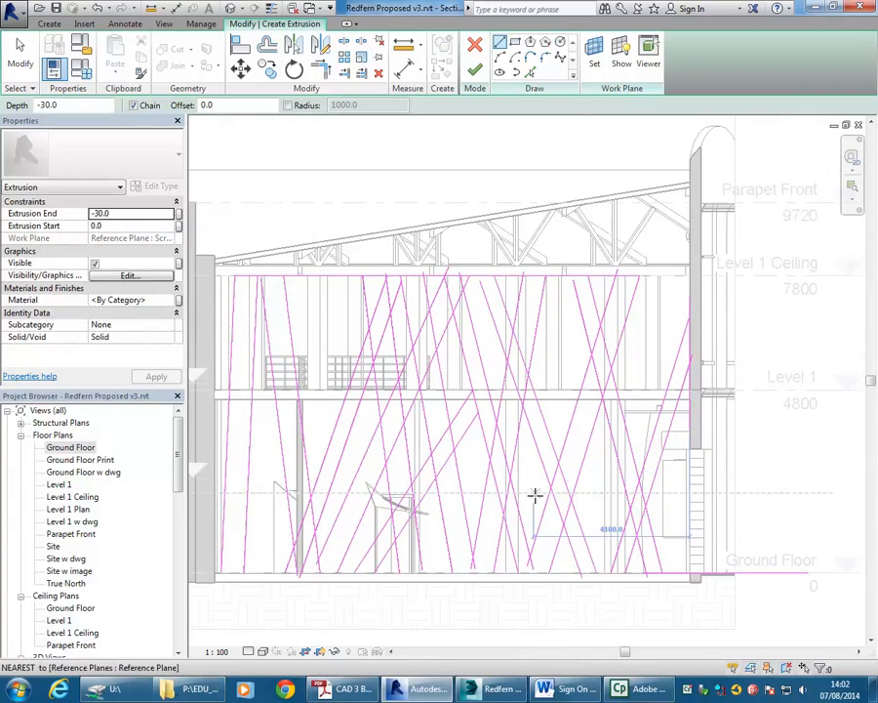
pyautogui.press('Escape')
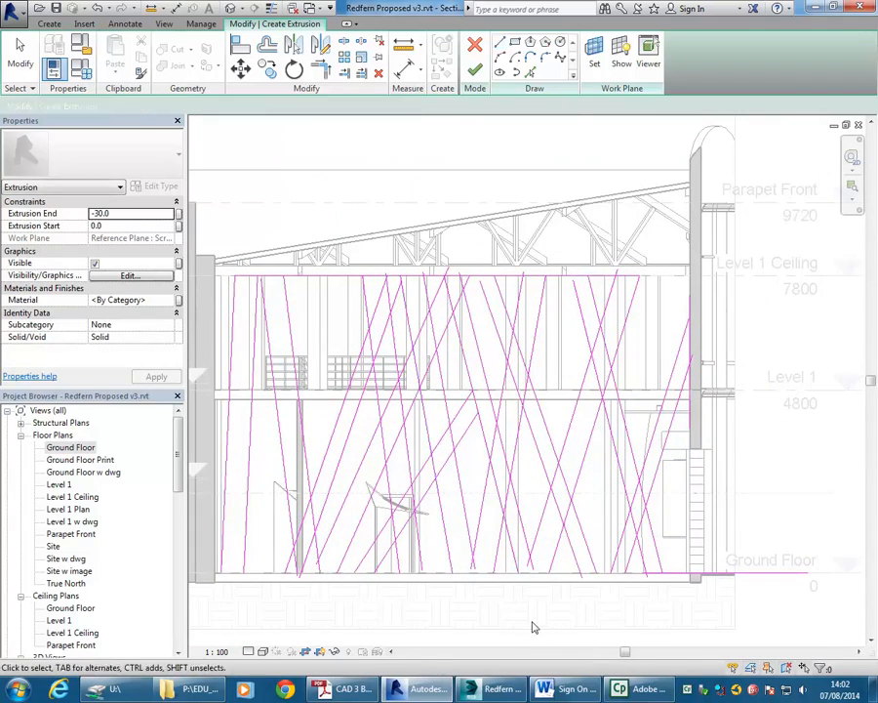
# Trim or extend to corners the Ground Floor line with the slanted line nearest the opposite wall, and the front-wall line with both 73° lines.
pyautogui.click(320, 68)
pyautogui.click(686, 574)
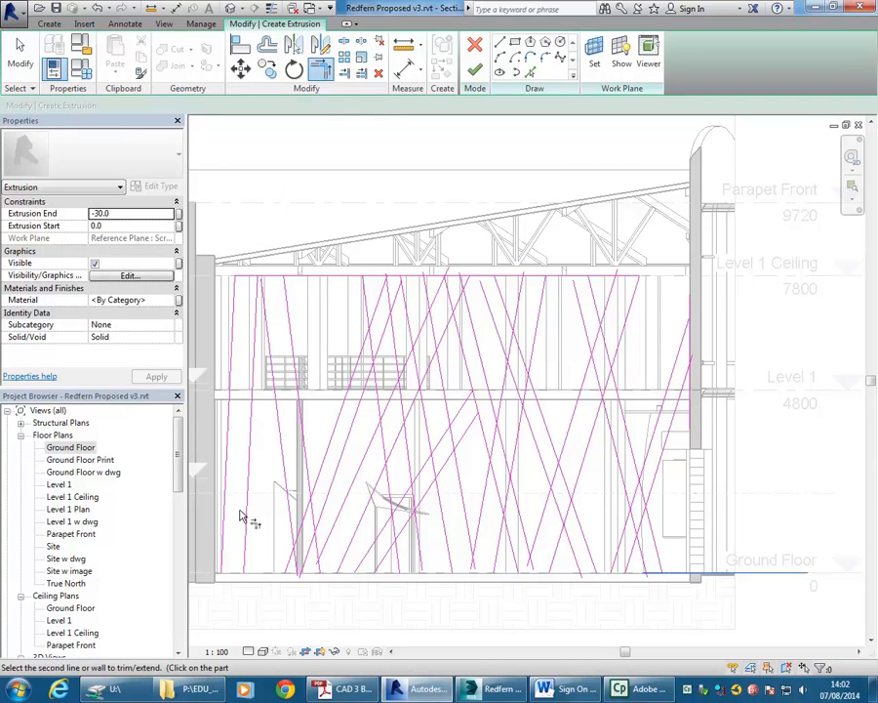
pyautogui.click(225, 519)
pyautogui.click(233, 312)
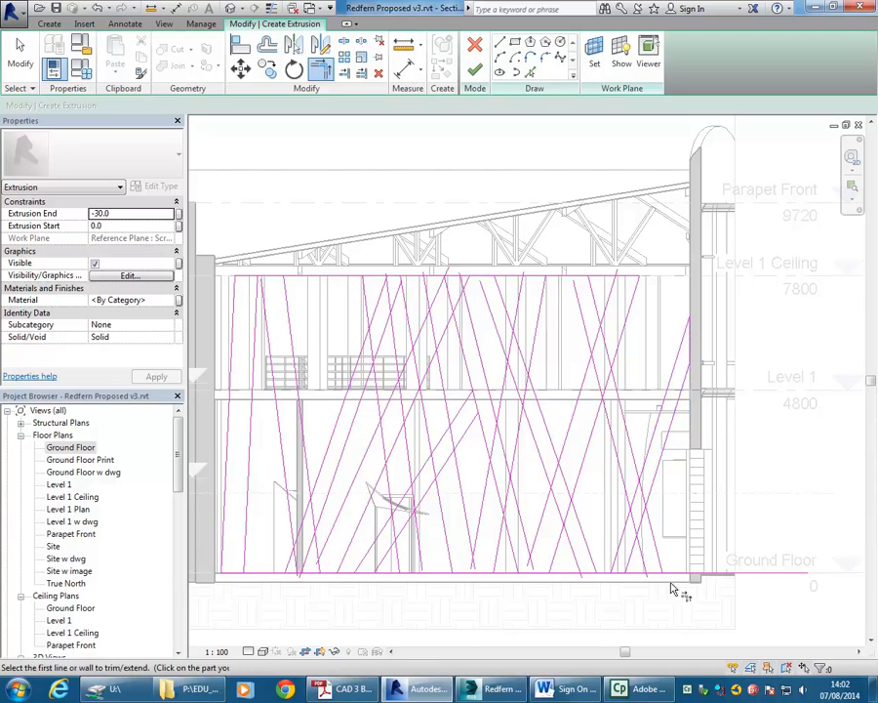
# Split the Level 1 Ceiling line between the first two slanted strips and trim its pieces to corners with their facing edges.
pyautogui.moveTo(311, 482); pyautogui.dragTo(354, 467, button='middle')
pyautogui.scroll(1, 364, 430)
pyautogui.scroll(-1, 395, 518)
pyautogui.scroll(1, 327, 561)
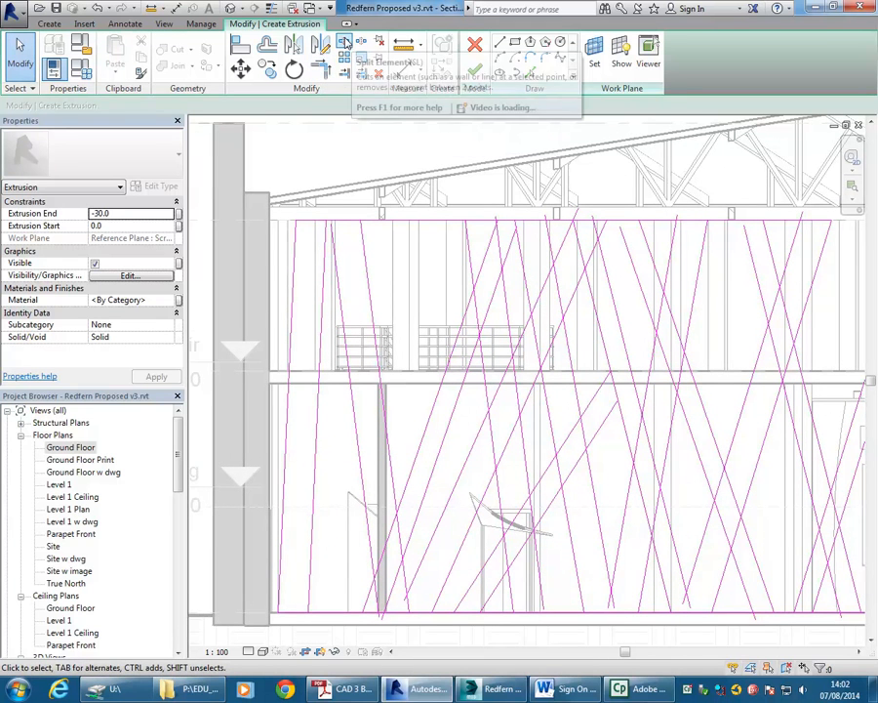
pyautogui.click(344, 42)
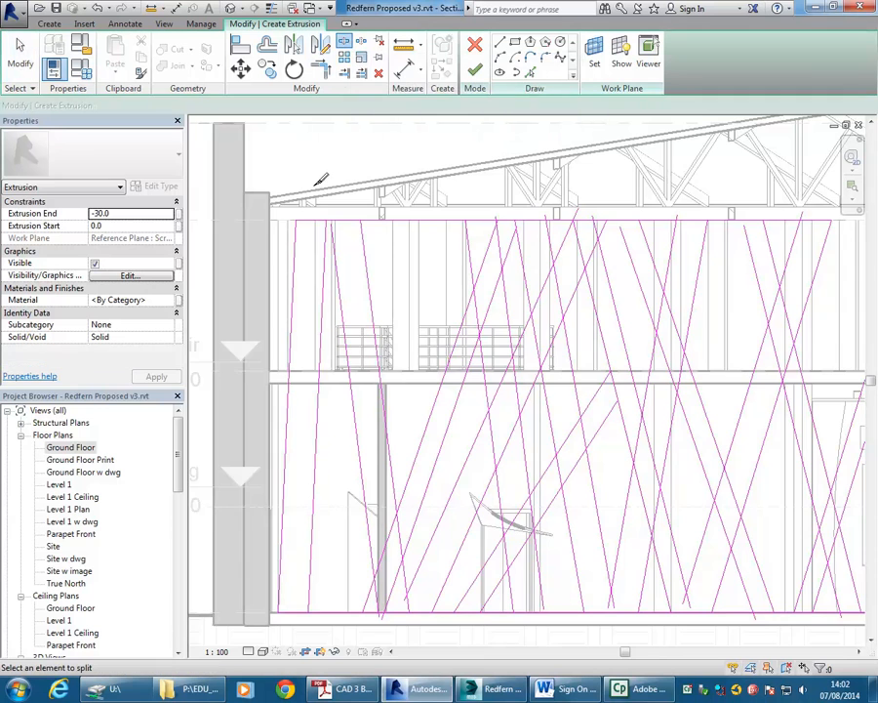
pyautogui.scroll(4, 337, 200)
pyautogui.click(355, 294)
pyautogui.click(322, 71)
pyautogui.click(303, 295)
pyautogui.click(344, 332)
pyautogui.click(390, 295)
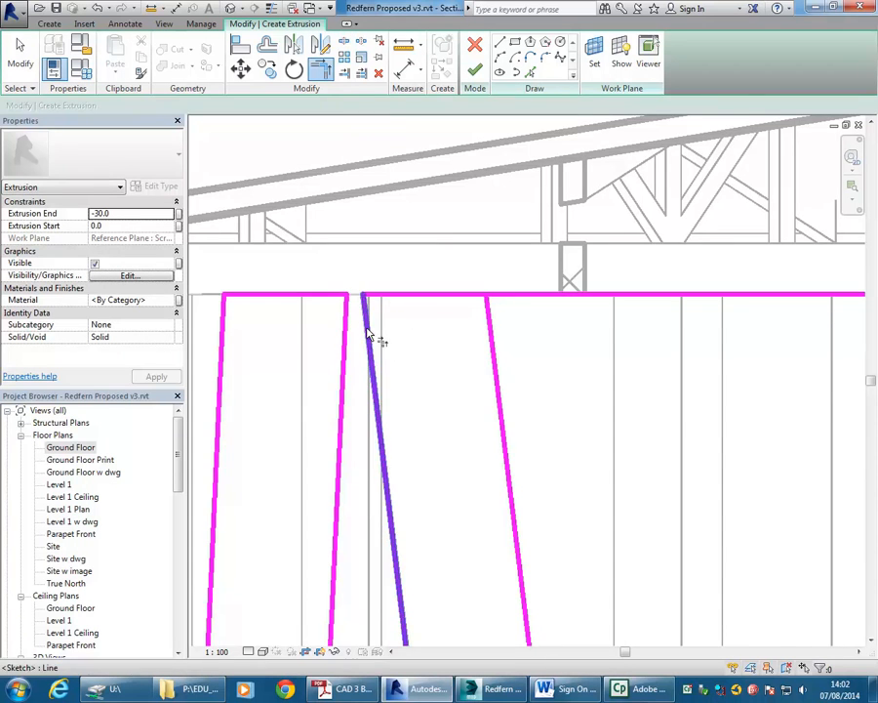
pyautogui.click(367, 330)
# Split the ceiling line in the wide gap after the second strip and trim its pieces to corners with the strips on both sides.
pyautogui.scroll(-2, 437, 224)
pyautogui.moveTo(437, 224); pyautogui.dragTo(269, 252, button='middle')
pyautogui.scroll(-1, 414, 328)
pyautogui.moveTo(437, 336); pyautogui.dragTo(466, 339, button='middle')
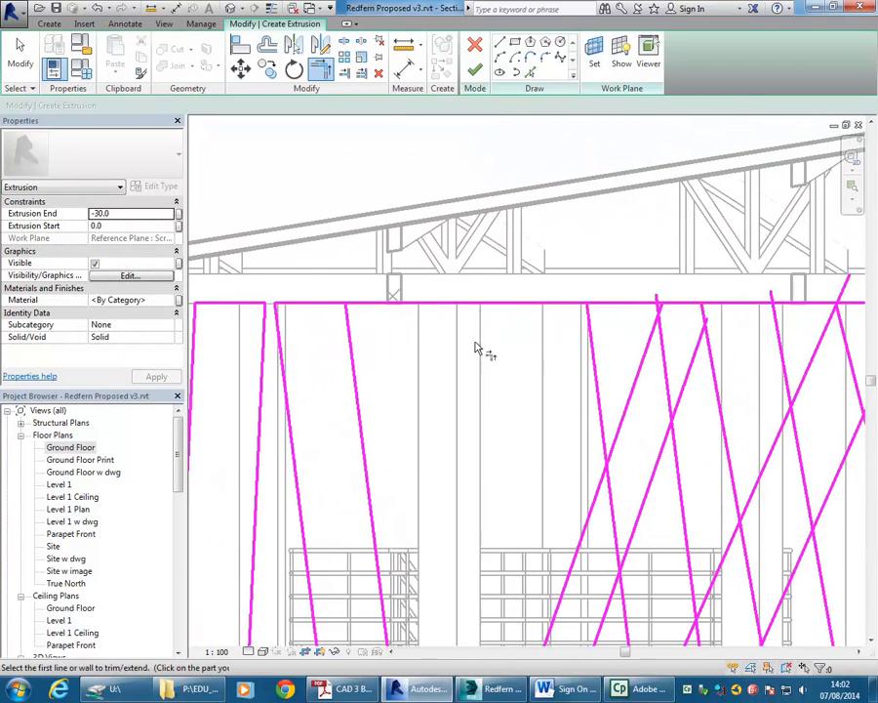
pyautogui.click(343, 46)
pyautogui.click(510, 303)
pyautogui.click(323, 73)
pyautogui.click(330, 305)
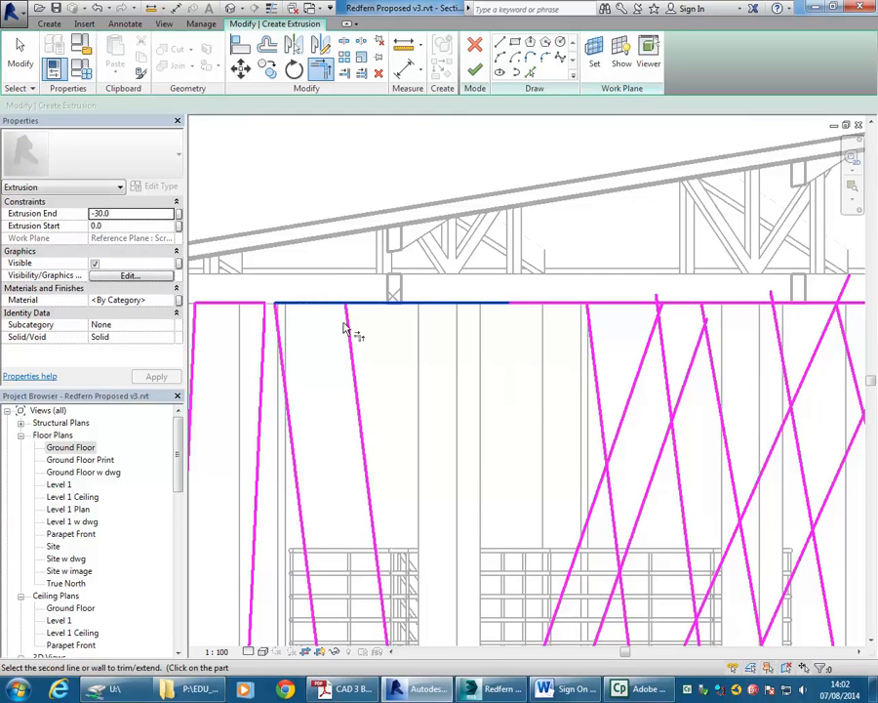
pyautogui.click(350, 331)
pyautogui.scroll(1, 563, 310)
pyautogui.click(552, 310)
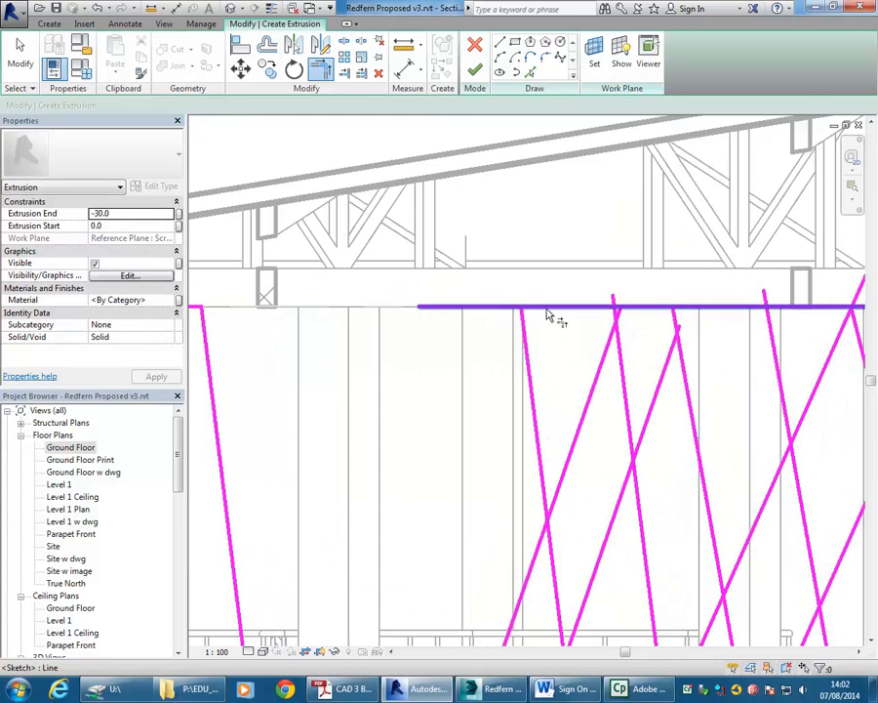
pyautogui.click(533, 357)
pyautogui.scroll(-3, 476, 345)
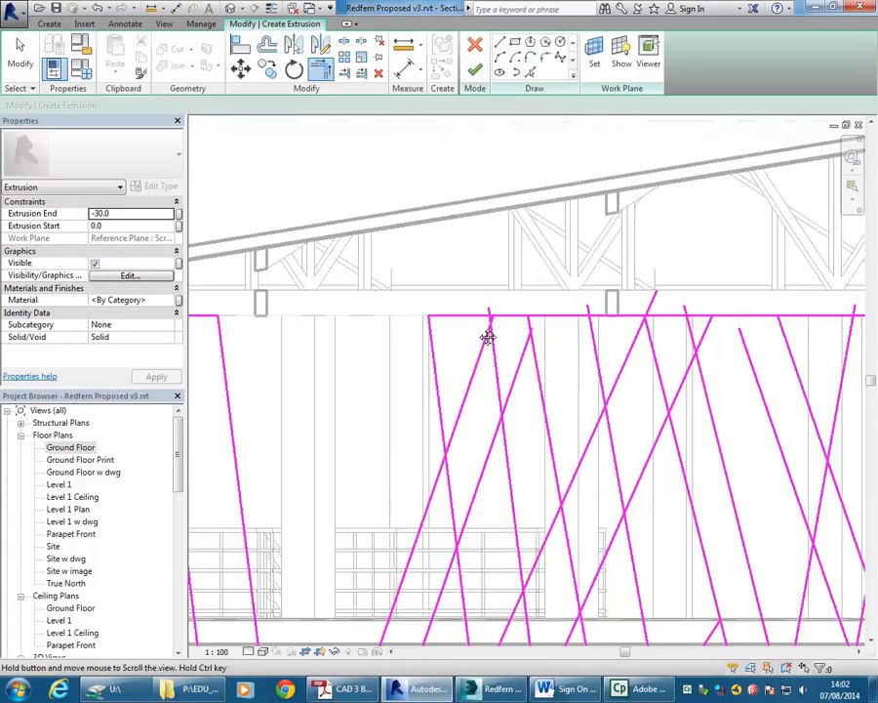
# Split the Ground Floor line and the first rising line, and trim their pieces to corners around the feet of the first two strips.
pyautogui.moveTo(470, 384); pyautogui.dragTo(589, 174, button='middle')
pyautogui.scroll(1, 586, 190)
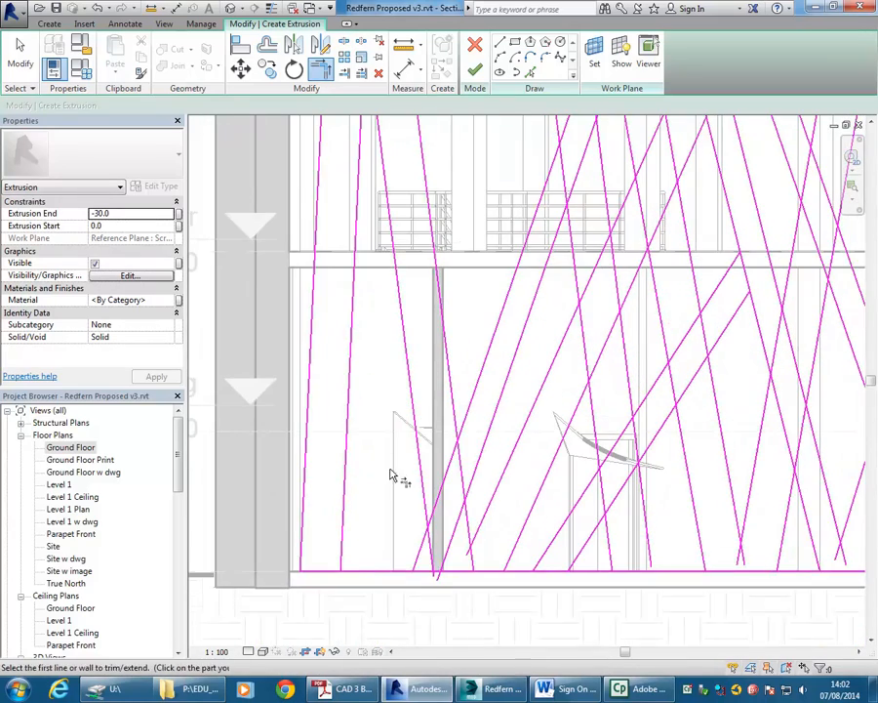
pyautogui.moveTo(390, 469); pyautogui.dragTo(406, 473, button='middle')
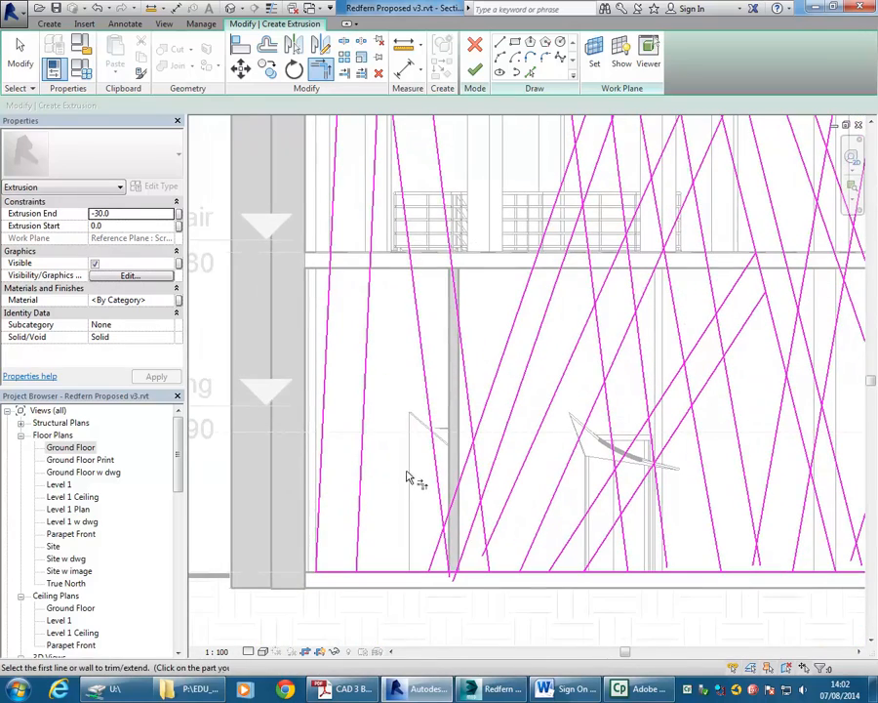
pyautogui.click(343, 46)
pyautogui.click(397, 570)
pyautogui.moveTo(423, 527); pyautogui.dragTo(453, 529, button='middle')
pyautogui.scroll(-4, 461, 519)
pyautogui.click(476, 512)
pyautogui.click(320, 74)
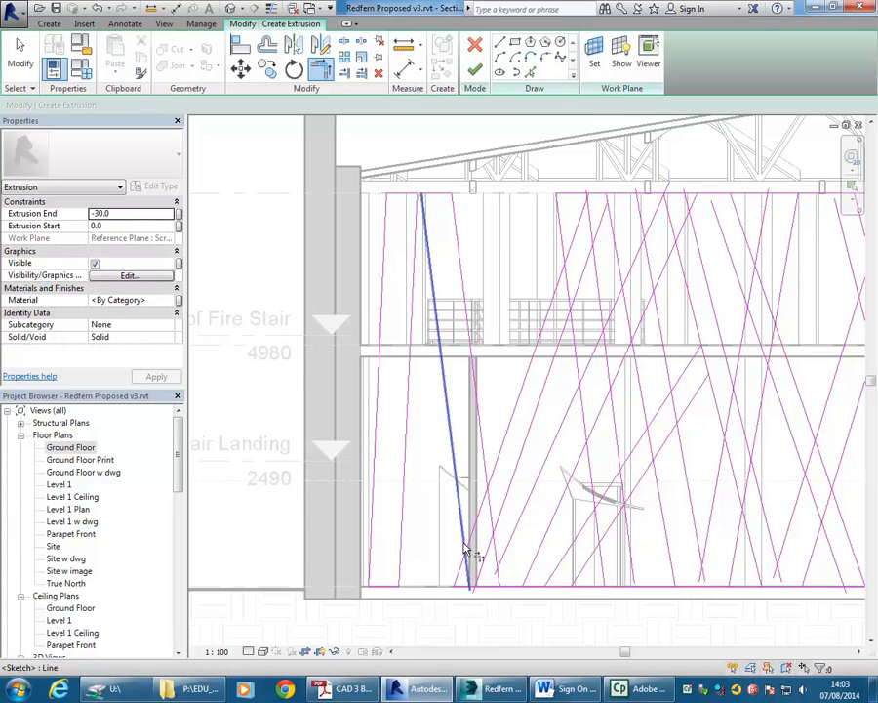
pyautogui.scroll(2, 486, 545)
pyautogui.scroll(-3, 486, 444)
pyautogui.scroll(2, 448, 475)
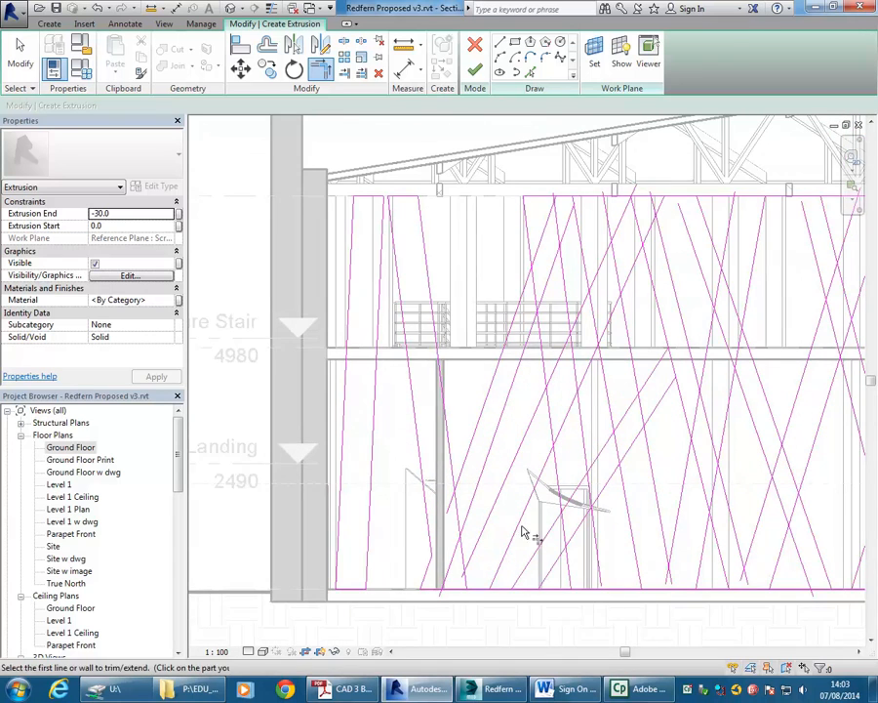
pyautogui.scroll(-2, 488, 527)
# Split the second strip's outer edge near its foot and trim its pieces to corners with the first three rising lines.
pyautogui.press('t')
pyautogui.press('r')
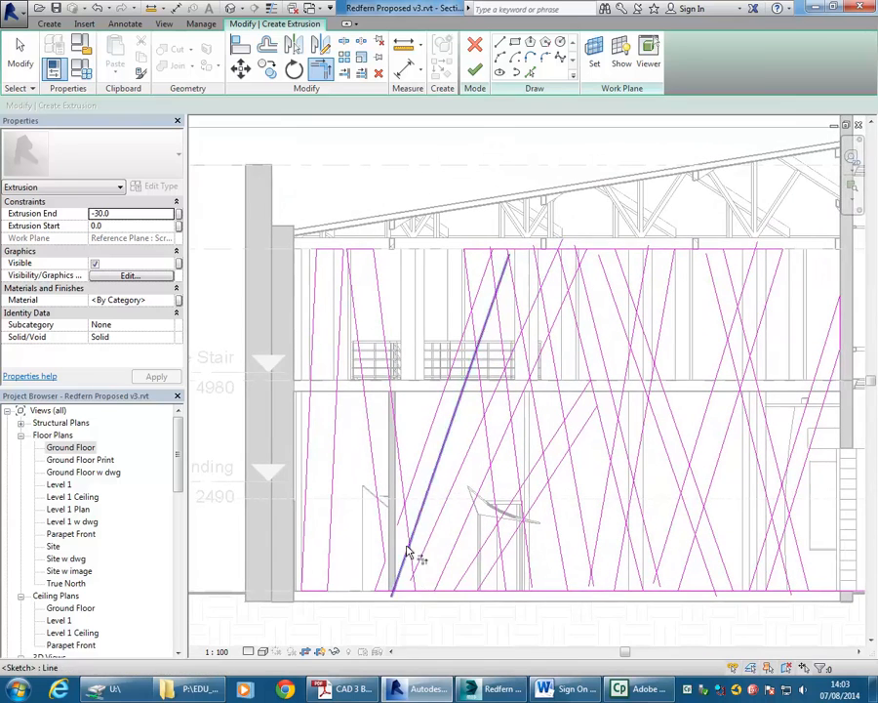
pyautogui.click(343, 46)
pyautogui.scroll(2, 416, 547)
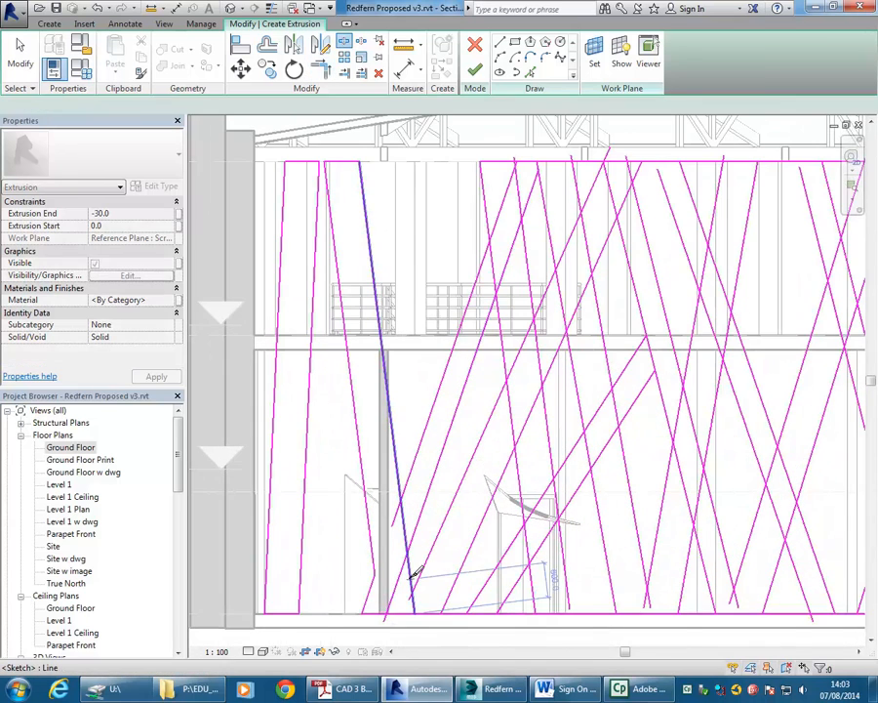
pyautogui.click(320, 68)
pyautogui.click(405, 525)
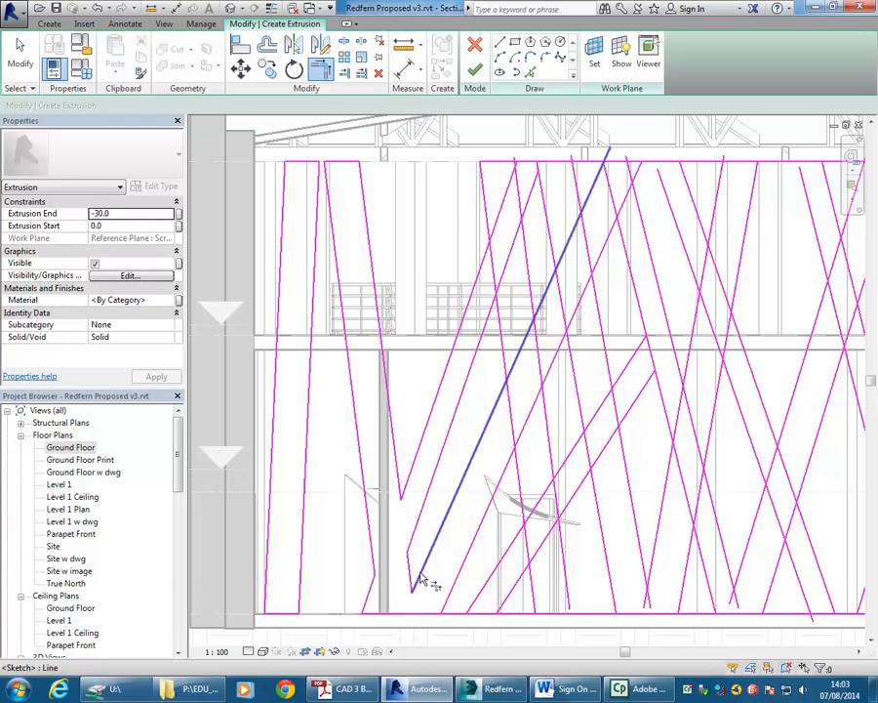
# Split the third falling strip's first edge near Level 1 and trim its upper piece to a corner with the first rising line.
pyautogui.scroll(-2, 420, 556)
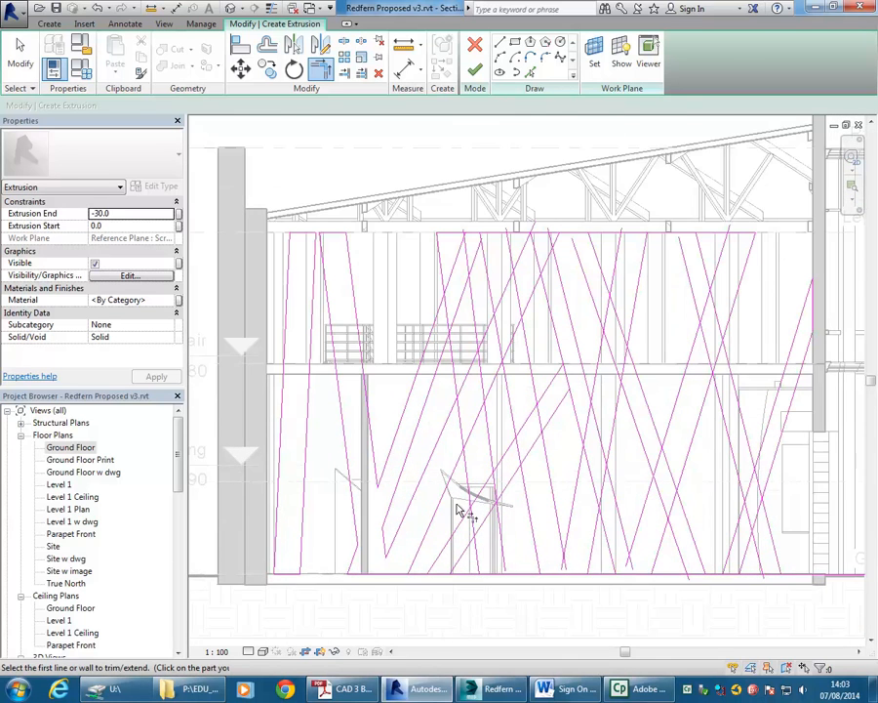
pyautogui.scroll(2, 441, 526)
pyautogui.press('t')
pyautogui.press('r')
pyautogui.click(346, 44)
pyautogui.scroll(3, 413, 299)
pyautogui.click(436, 365)
pyautogui.click(320, 71)
pyautogui.click(420, 226)
pyautogui.click(413, 284)
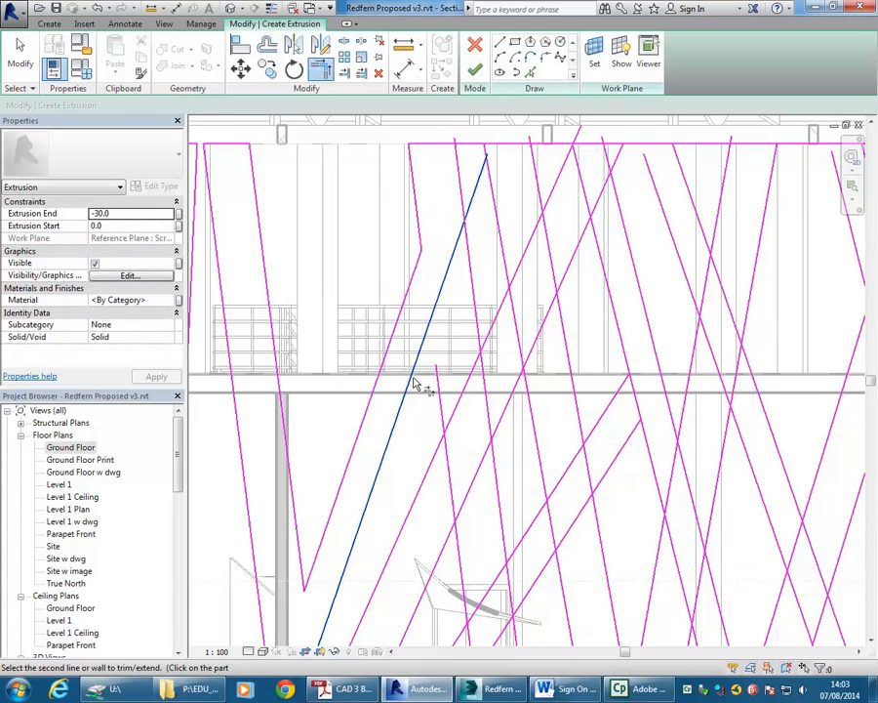
# Split the second rising line above Level 1 and trim its lower piece to a corner with the third falling strip's lower edge piece.
pyautogui.click(414, 383)
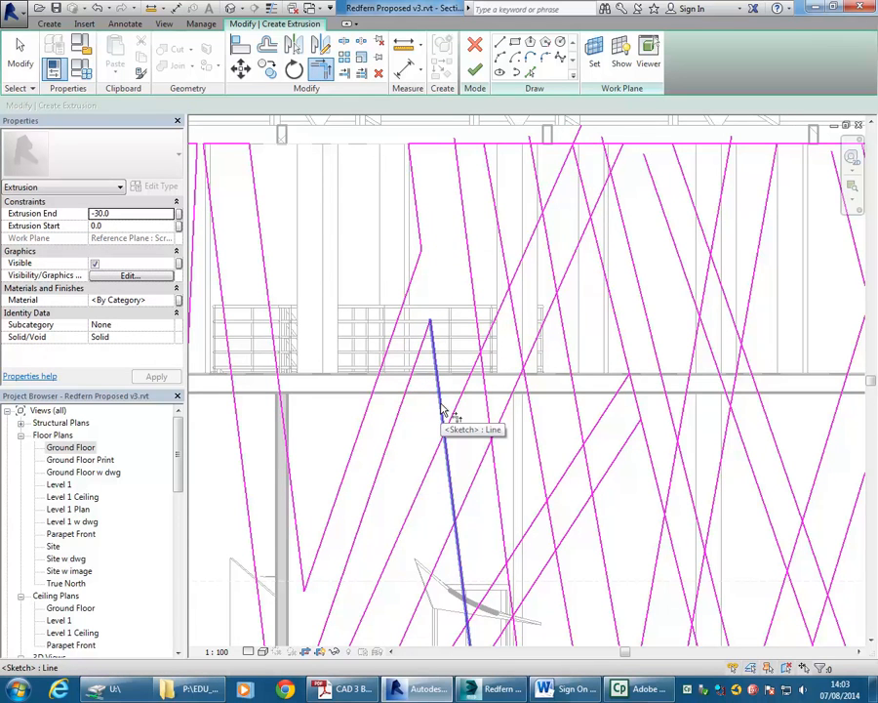
pyautogui.click(441, 410)
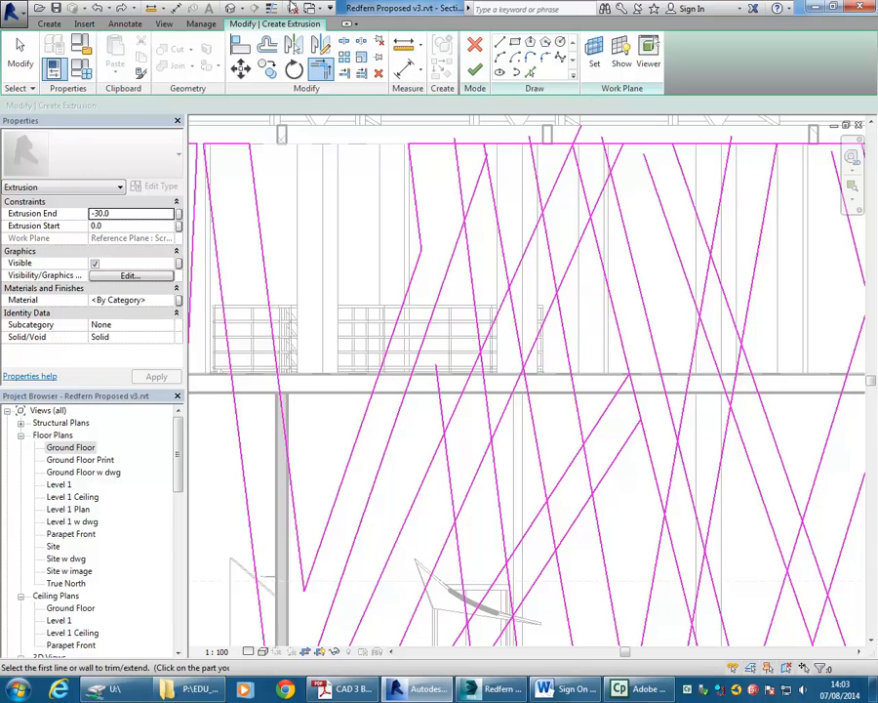
pyautogui.click(344, 44)
pyautogui.scroll(-2, 441, 327)
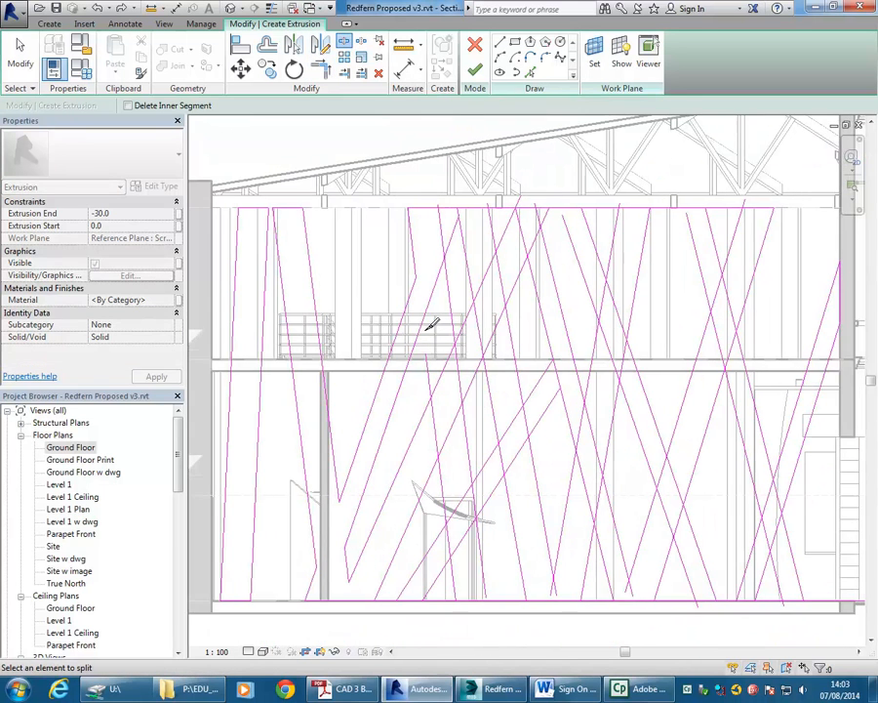
pyautogui.click(437, 281)
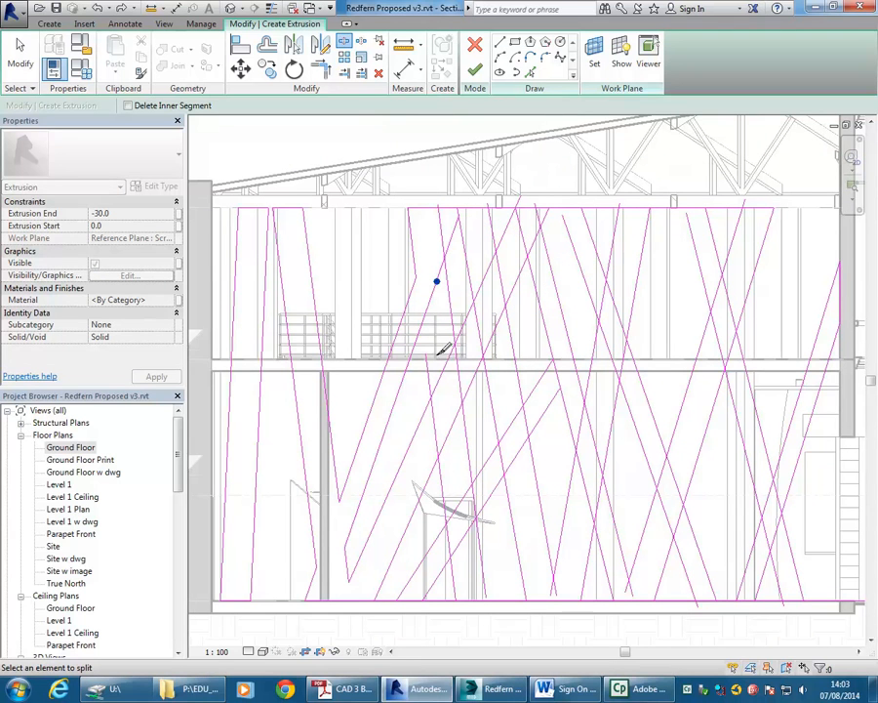
pyautogui.click(323, 69)
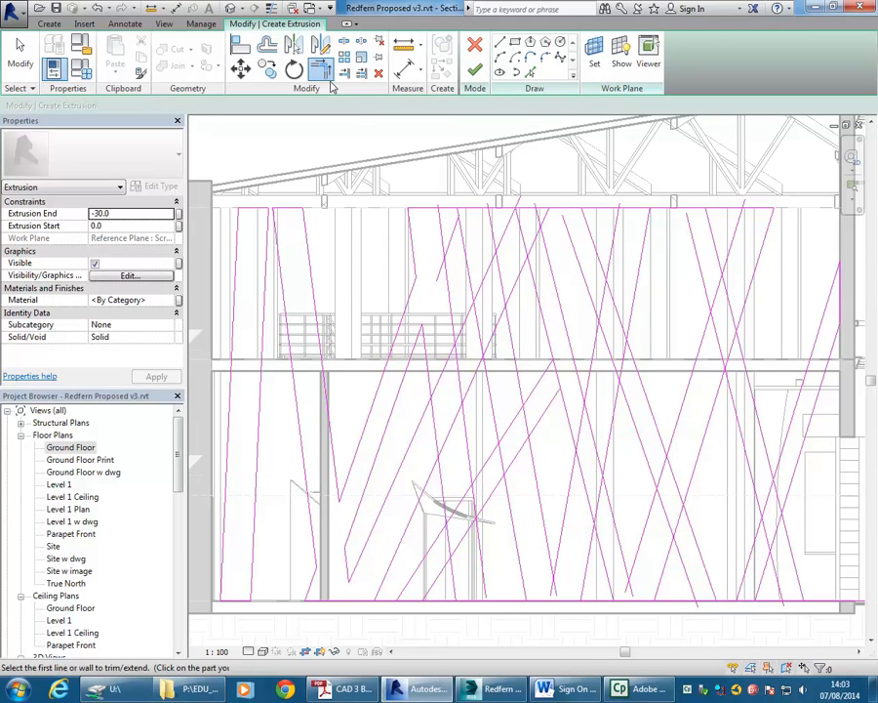
# Split the third falling strip's first edge below Level 1 and its second edge at three points between the crossing rising lines.
pyautogui.click(345, 41)
pyautogui.click(435, 428)
pyautogui.click(473, 503)
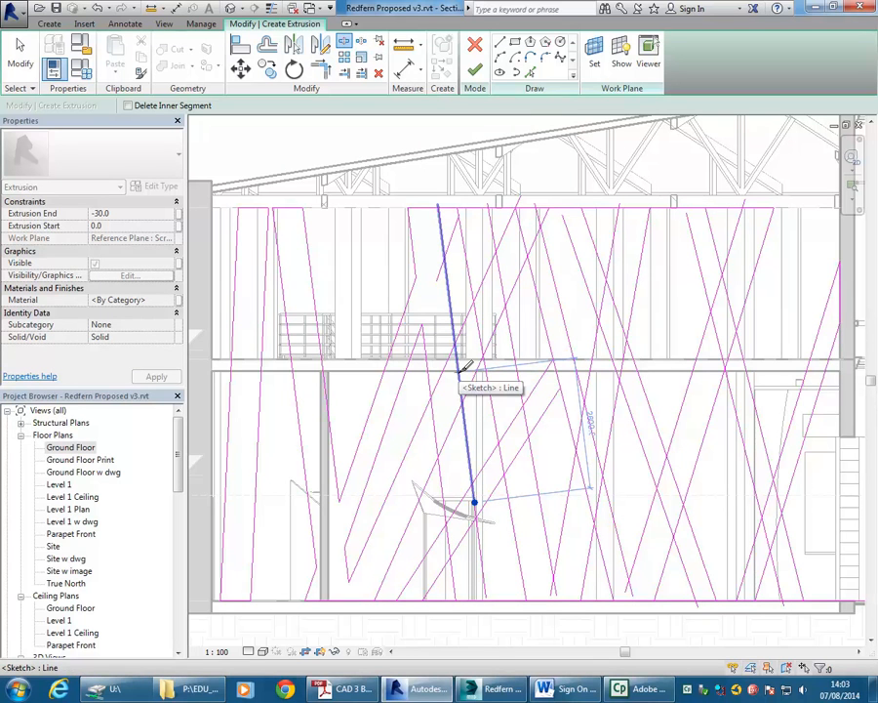
pyautogui.click(460, 371)
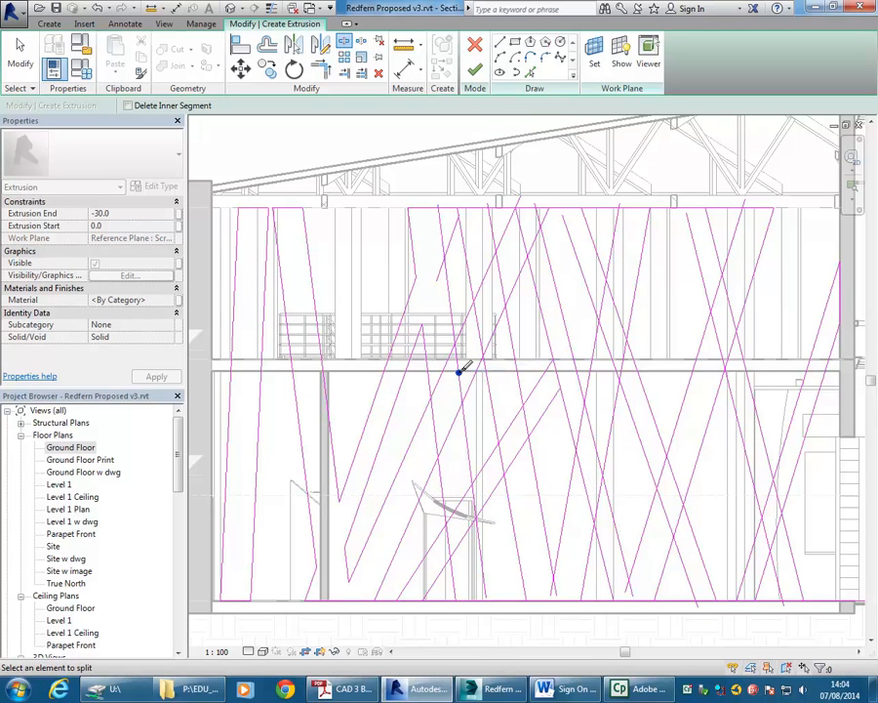
pyautogui.click(449, 235)
pyautogui.press('Escape')
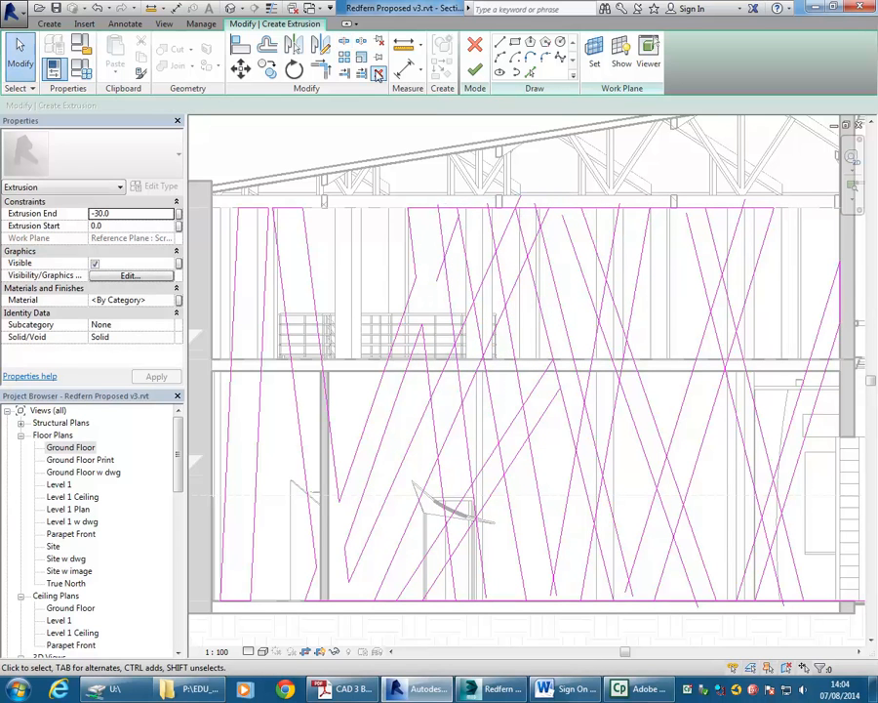
# Trim the fourth rising line's lower part to a corner with the middle piece of the third falling strip's first edge.
pyautogui.press('t')
pyautogui.press('r')
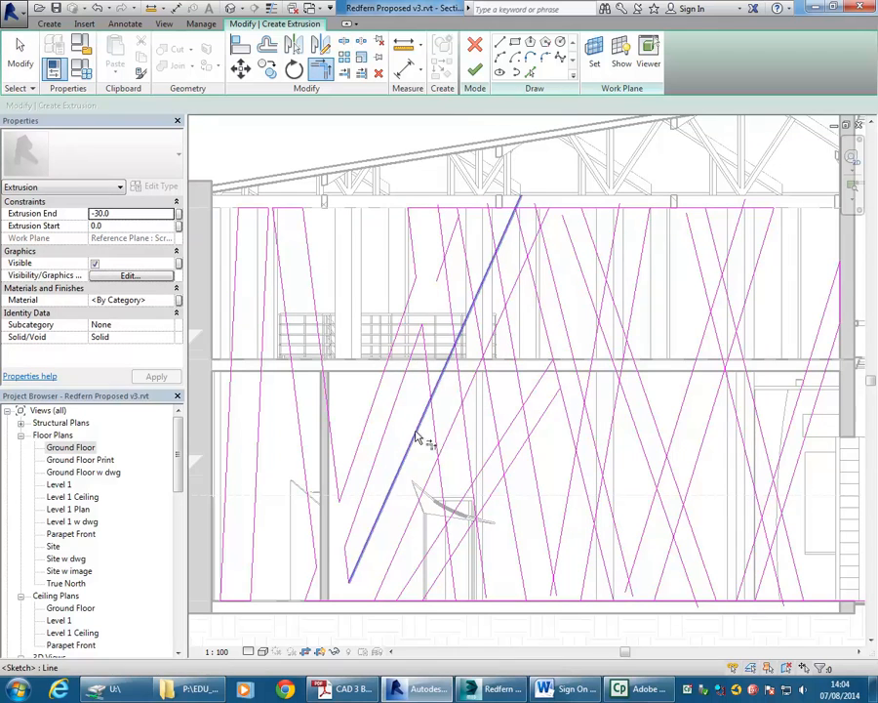
pyautogui.click(442, 503)
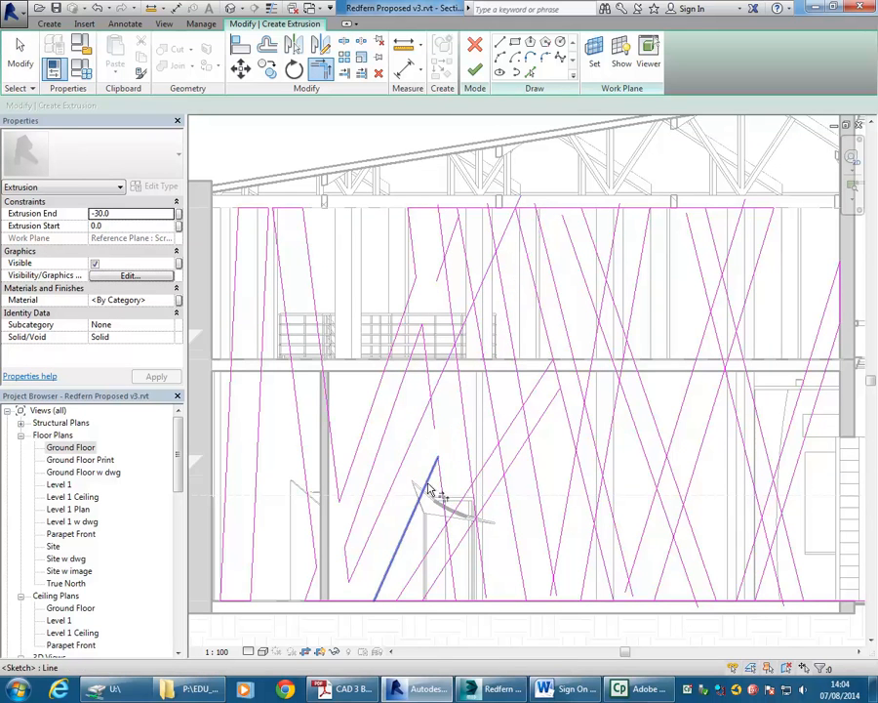
pyautogui.click(438, 388)
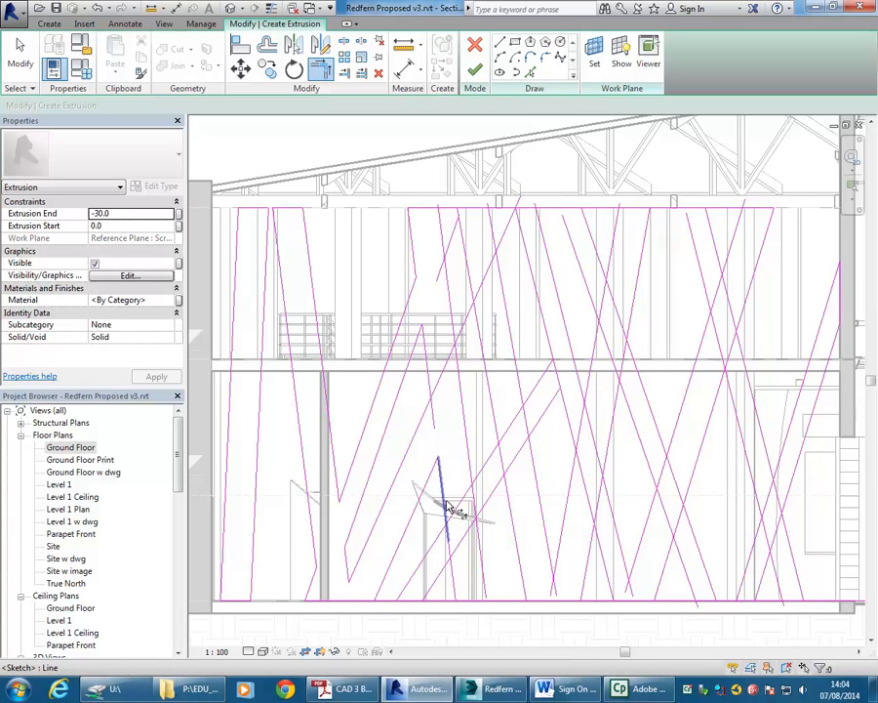
# Split the fifth and sixth rising lines between the two edges of the third falling strip.
pyautogui.click(347, 43)
pyautogui.click(464, 536)
pyautogui.press('Escape')
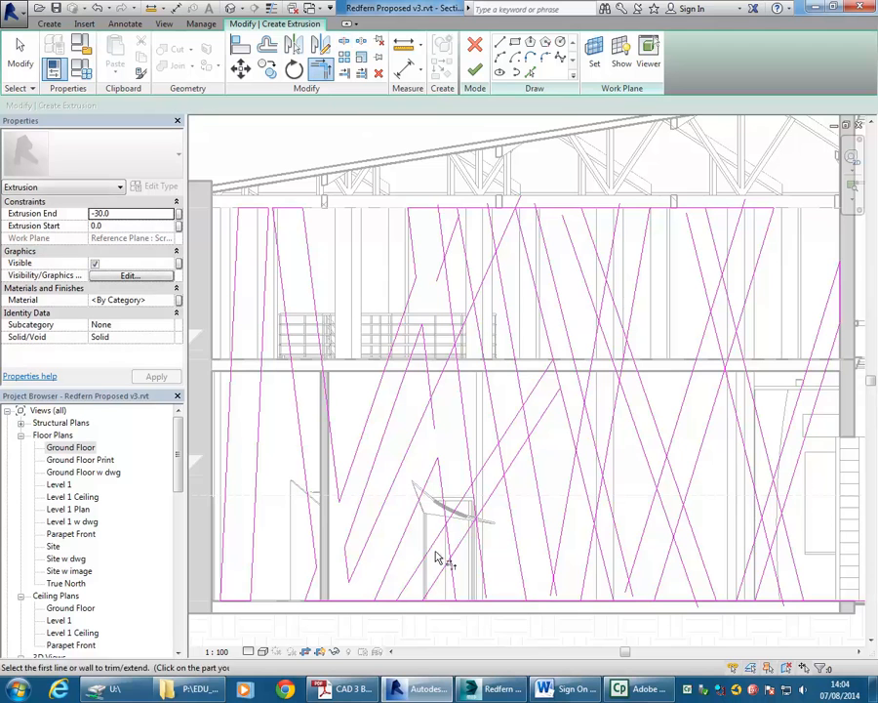
# Trim the lower and upper pieces of the fifth and sixth rising lines to corners with the third falling strip's edge pieces.
pyautogui.press('t')
pyautogui.press('r')
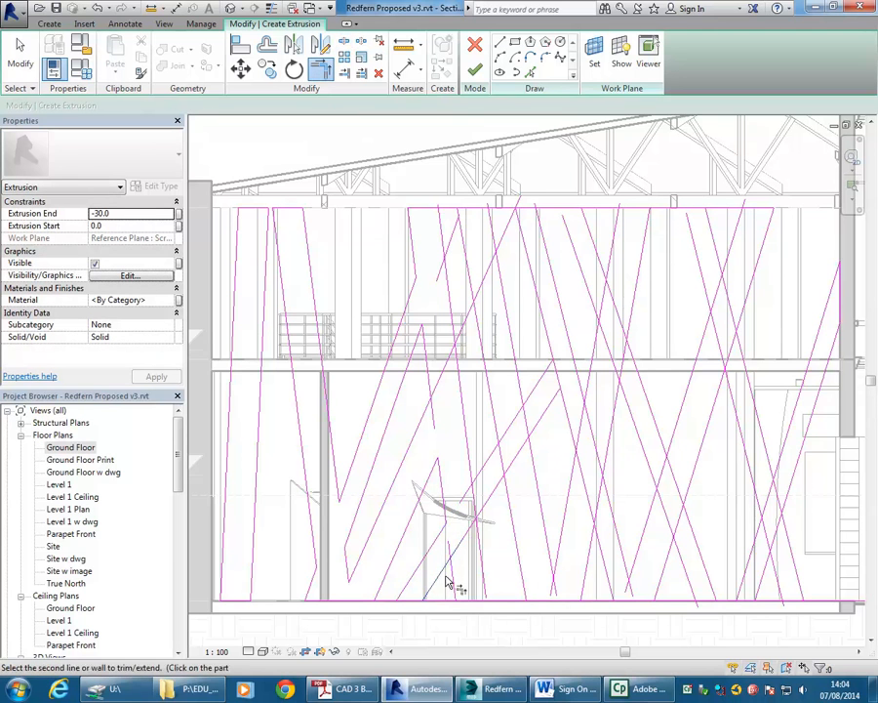
pyautogui.click(482, 550)
pyautogui.click(482, 503)
pyautogui.click(468, 455)
pyautogui.click(479, 467)
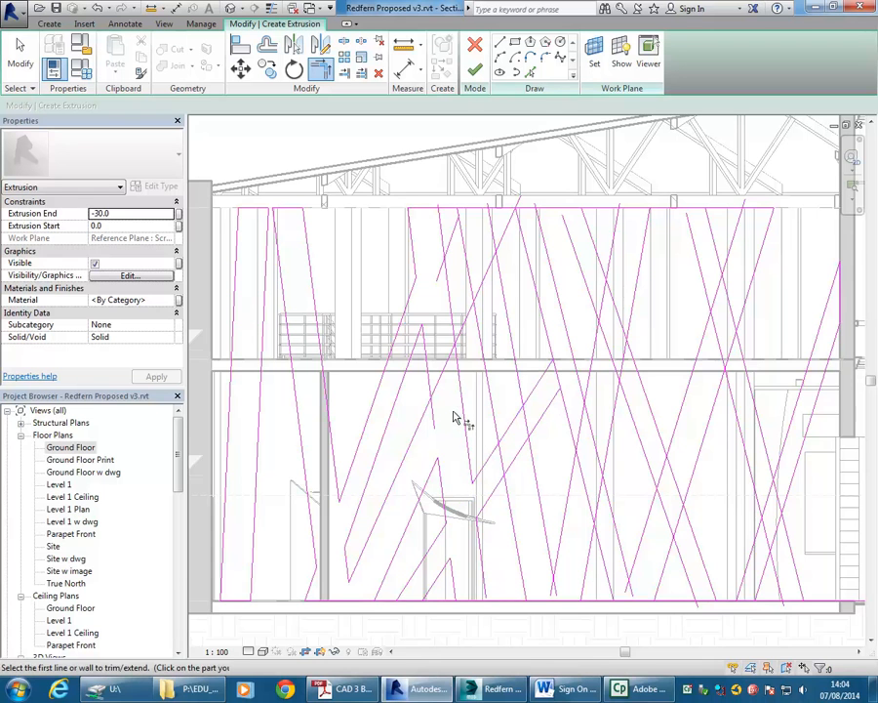
# Draw a line about 900 mm long from the first rising line's top corner, continuing its slope toward the ceiling edge.
pyautogui.scroll(3, 465, 439)
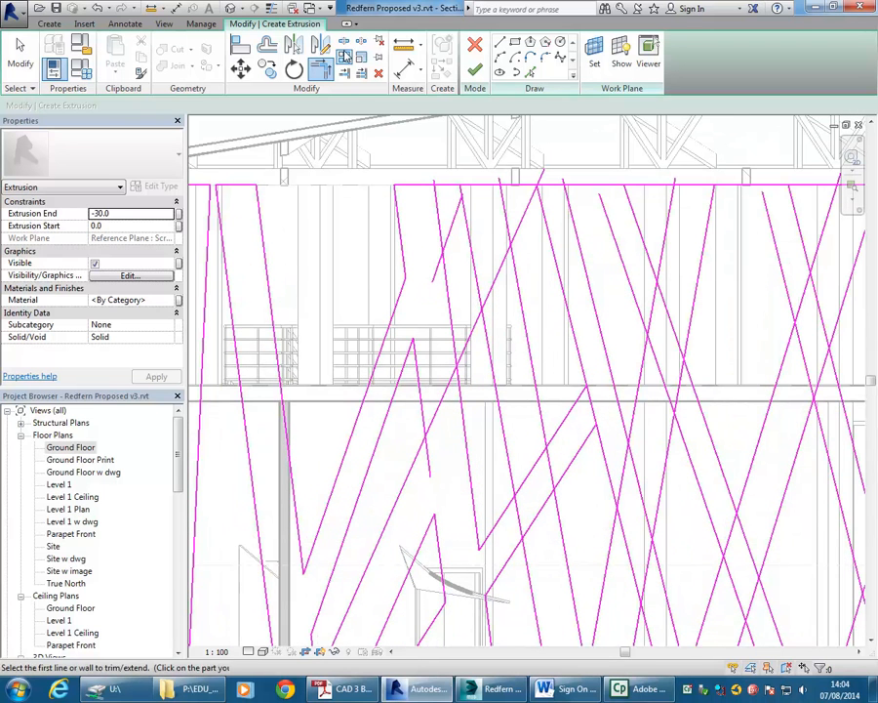
pyautogui.click(344, 46)
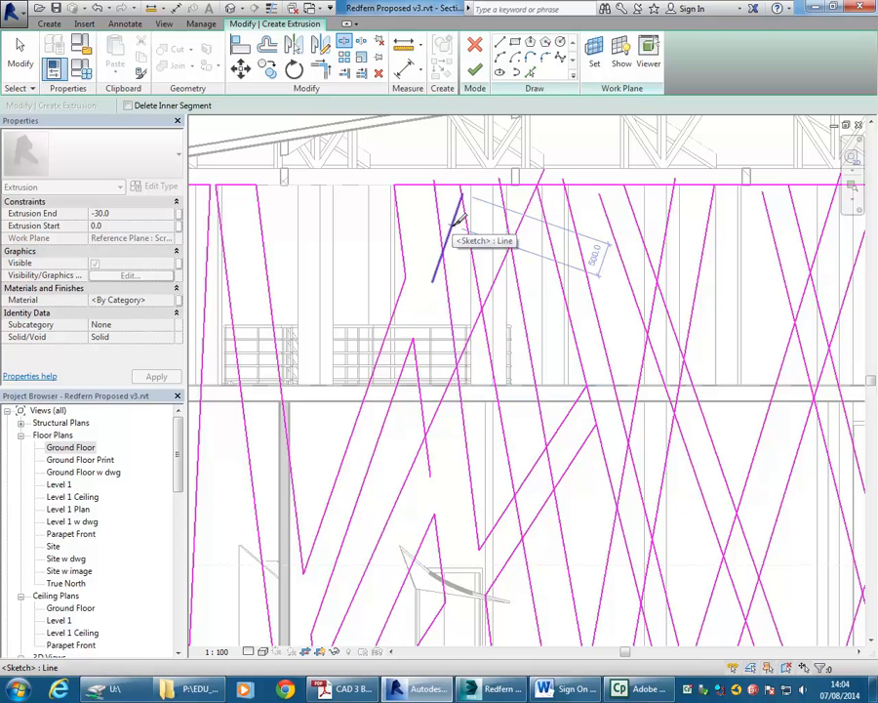
pyautogui.click(501, 43)
pyautogui.click(405, 278)
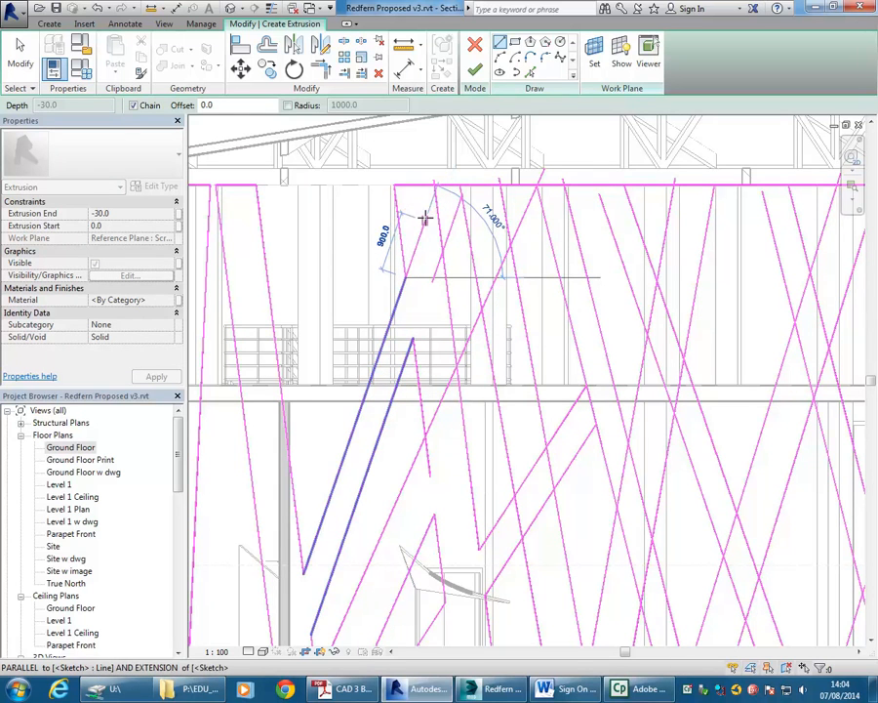
pyautogui.click(425, 217)
pyautogui.press('Escape')
pyautogui.press('Escape')
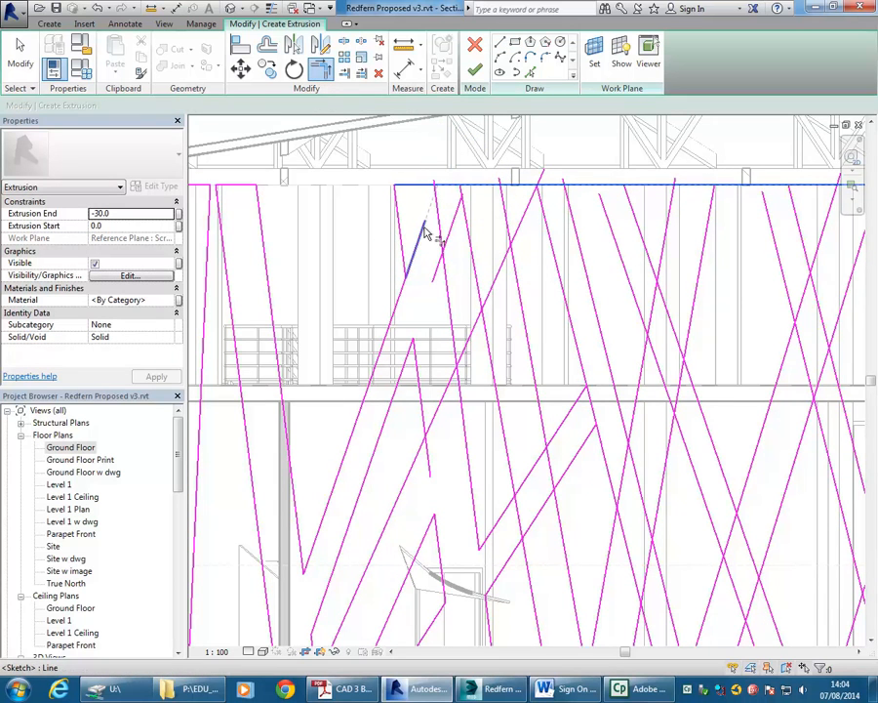
# Trim the first rising line's new extension to a corner with the horizontal ceiling edge.
pyautogui.press('t')
pyautogui.press('r')
pyautogui.scroll(4, 429, 175)
pyautogui.click(457, 251)
pyautogui.press('Escape')
# Trim the short upper piece of the second rising line to a corner with the third falling strip's second edge.
pyautogui.scroll(-2, 421, 303)
pyautogui.moveTo(422, 302); pyautogui.dragTo(413, 236, button='middle')
pyautogui.scroll(-2, 413, 243)
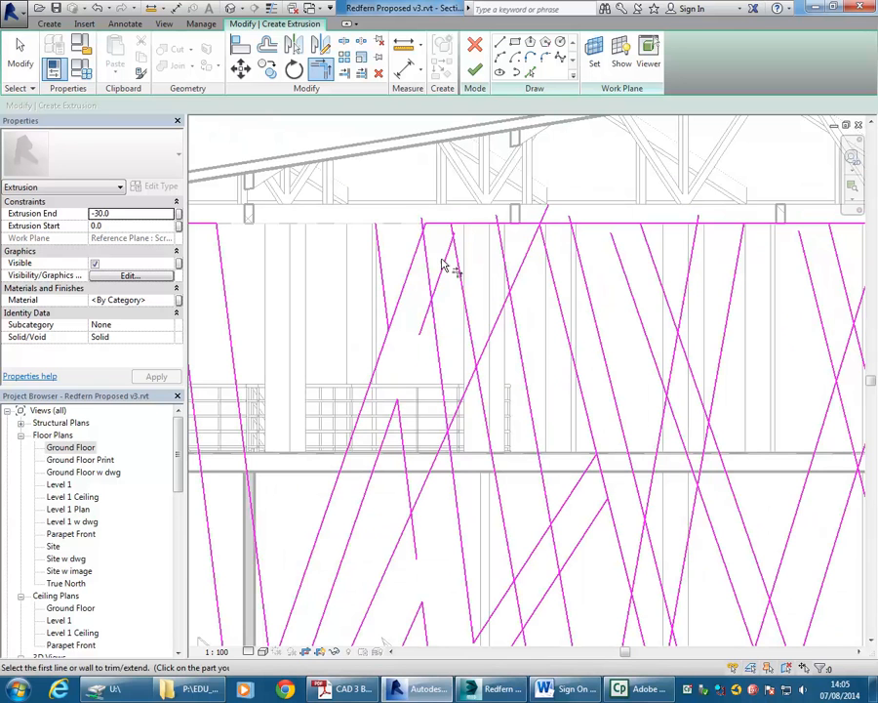
pyautogui.scroll(-2, 427, 329)
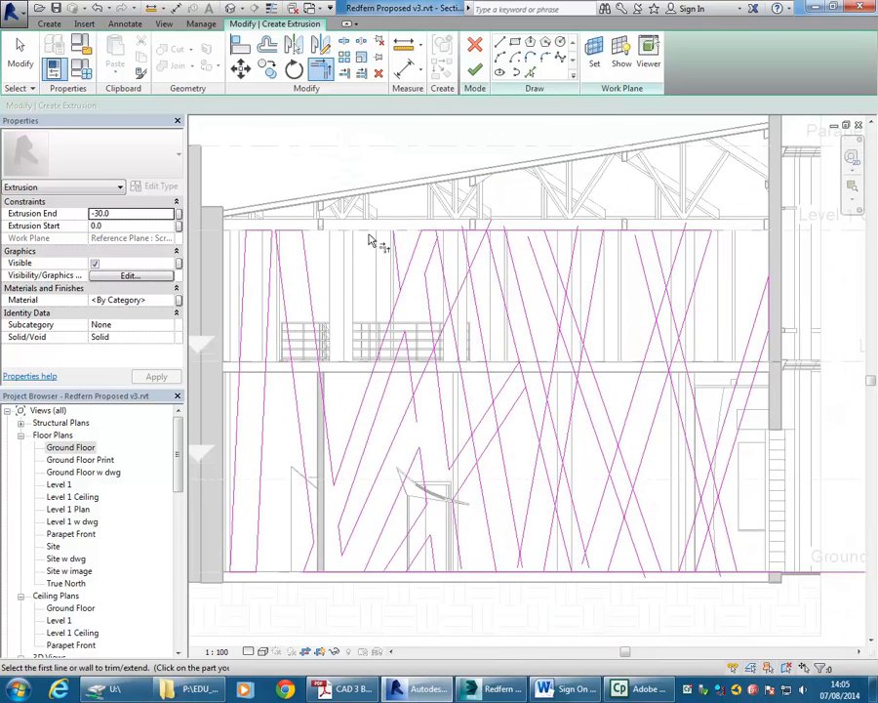
pyautogui.scroll(2, 388, 255)
pyautogui.scroll(3, 436, 238)
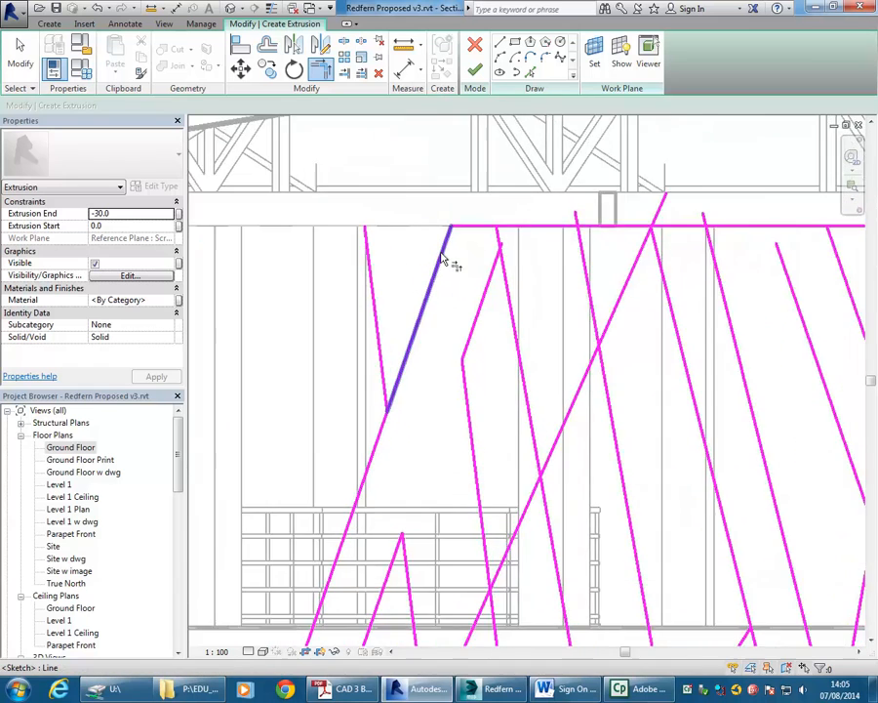
# Delete the first rising line's drawn extension and trim the second line's short piece to a corner with the fourth falling strip's first edge.
pyautogui.scroll(-2, 446, 256)
pyautogui.click(400, 388)
pyautogui.click(410, 349)
pyautogui.press('Escape')
pyautogui.click(408, 347)
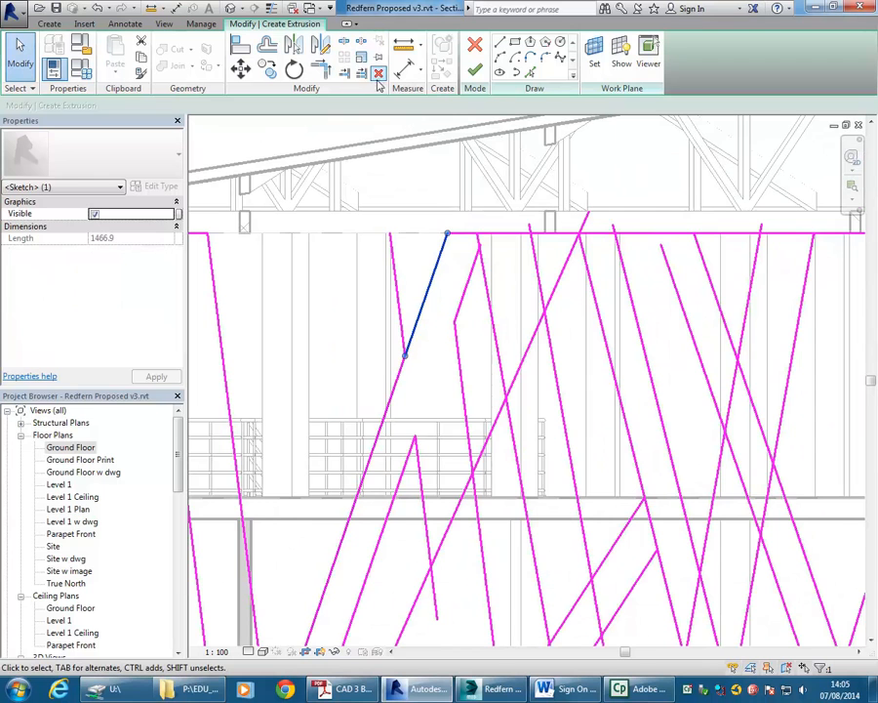
pyautogui.click(451, 201)
pyautogui.scroll(-2, 415, 270)
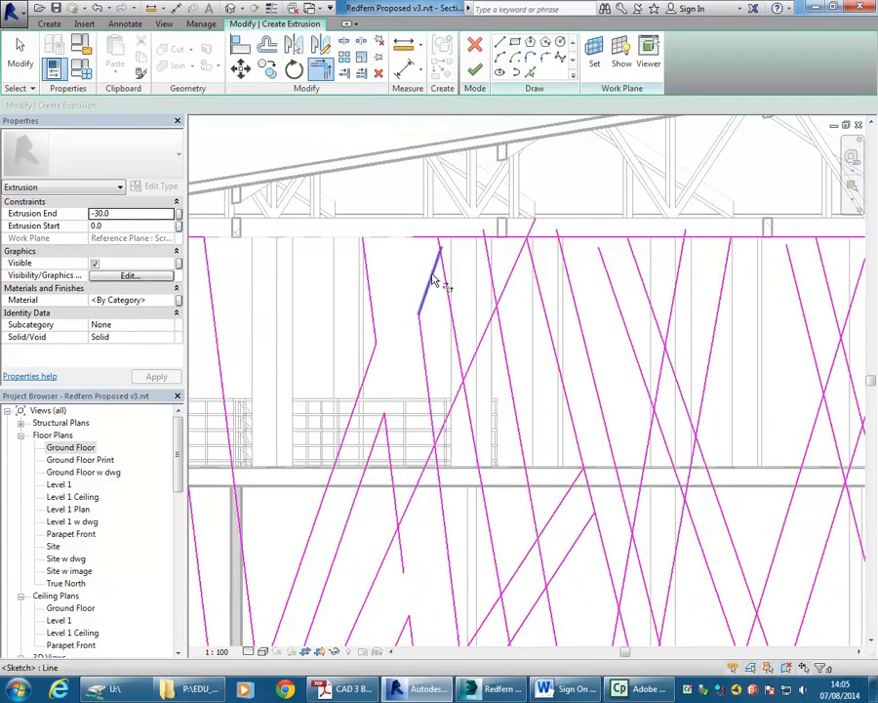
pyautogui.scroll(-2, 441, 277)
pyautogui.scroll(-2, 462, 307)
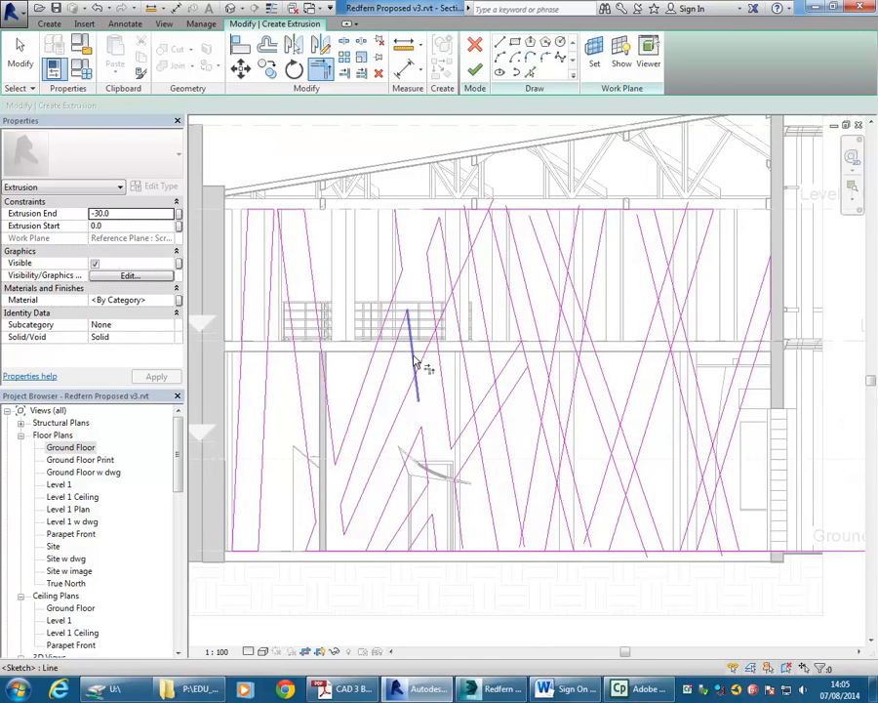
# Split the third rising line near Level 1 and trim its pieces to corners with the third falling strip's two edges.
pyautogui.click(343, 47)
pyautogui.click(425, 354)
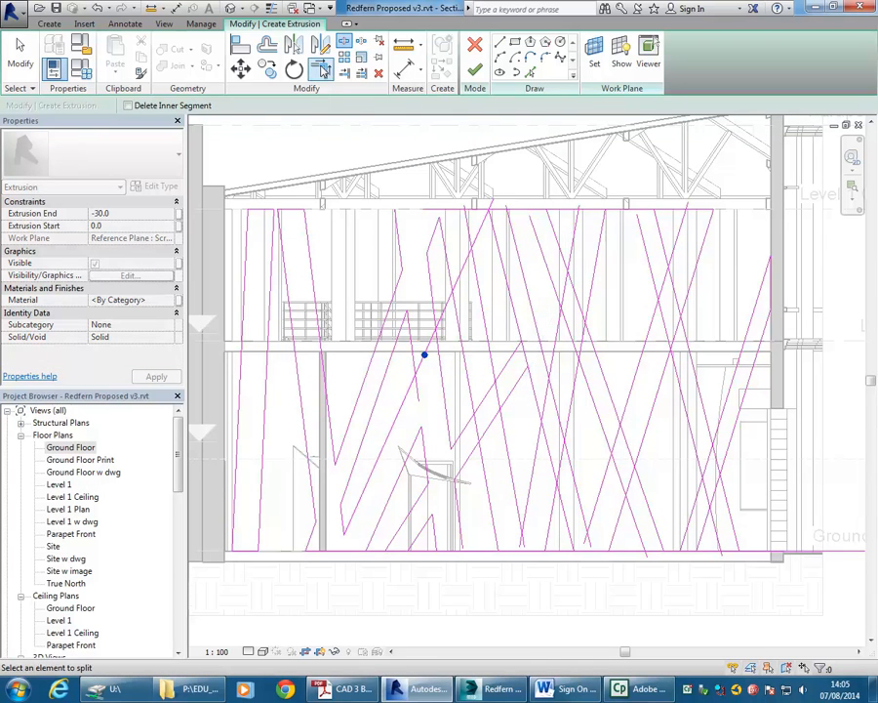
pyautogui.press('Escape')
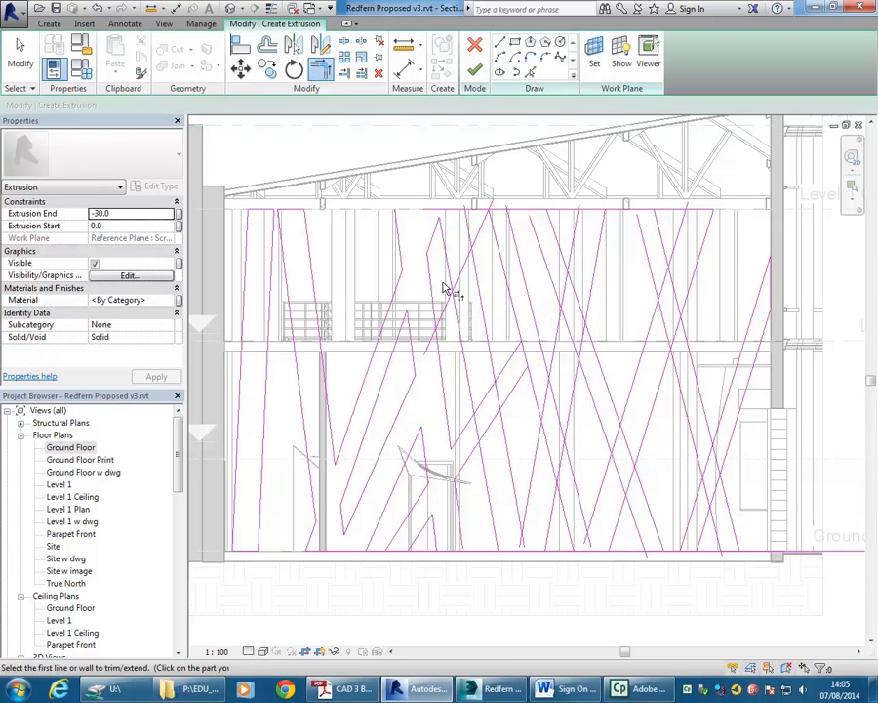
pyautogui.scroll(2, 429, 338)
pyautogui.click(431, 336)
pyautogui.click(441, 341)
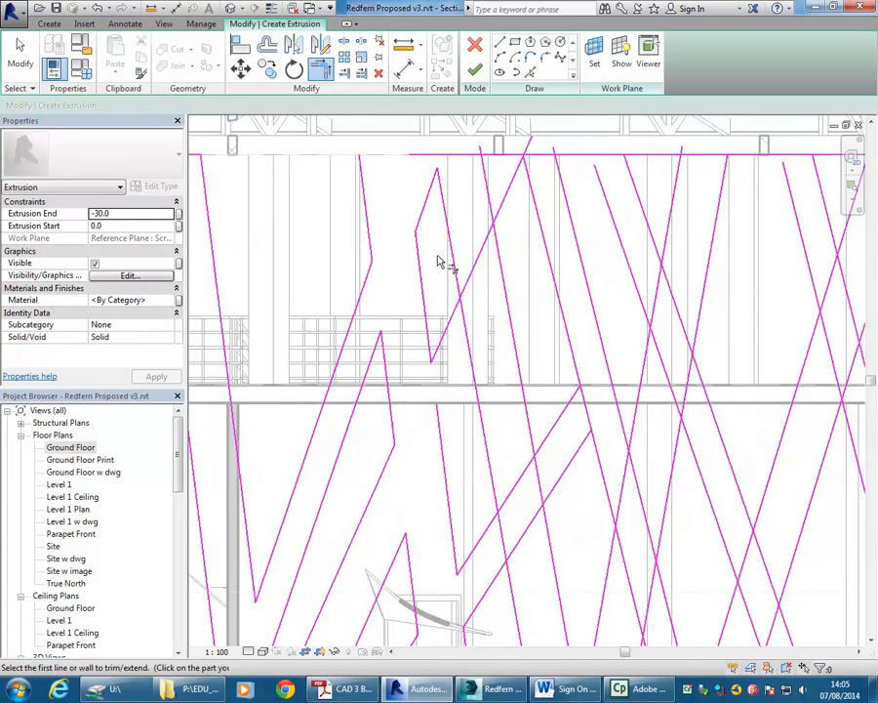
# Split the third rising line's upper piece inside the fourth falling strip and that strip's first edge near Level 1.
pyautogui.scroll(-1, 437, 255)
pyautogui.moveTo(437, 256); pyautogui.dragTo(417, 297, button='middle')
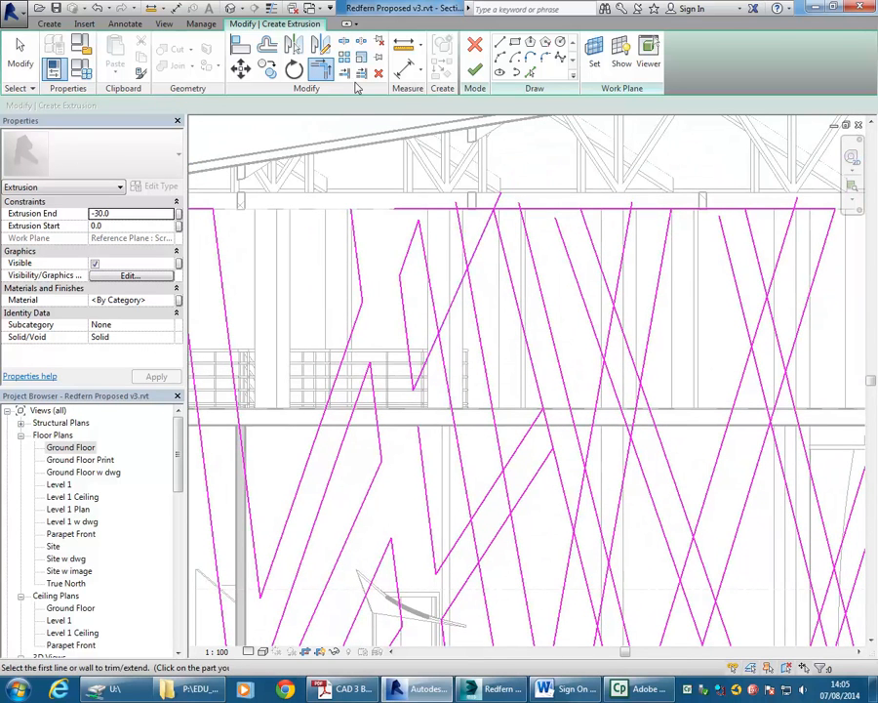
pyautogui.click(455, 298)
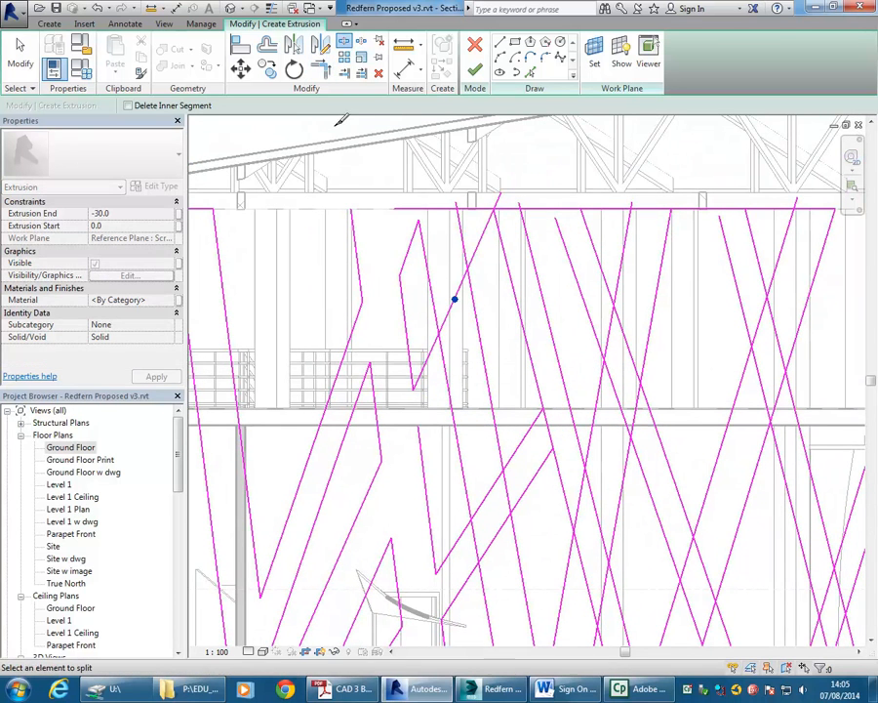
pyautogui.press('Escape')
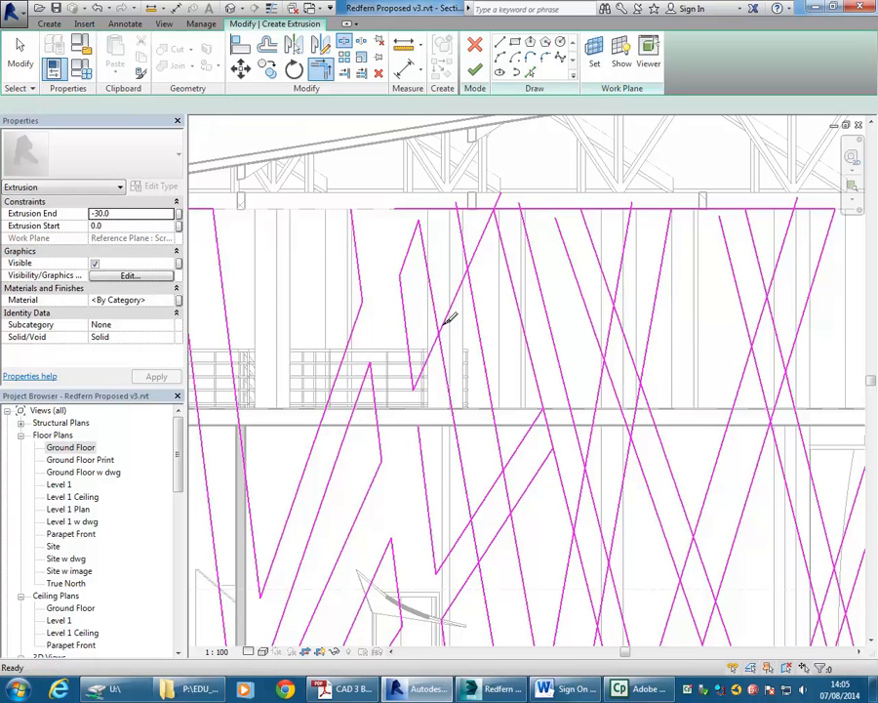
pyautogui.press('s')
pyautogui.press('l')
pyautogui.scroll(-1, 445, 382)
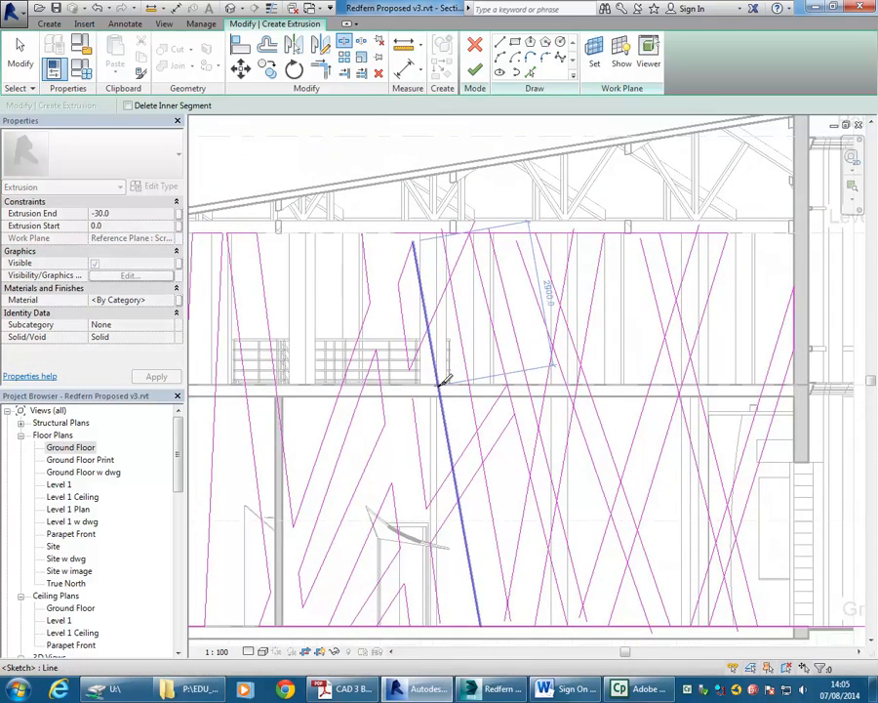
pyautogui.click(445, 383)
# Trim the third rising line's middle piece to a corner with the upper piece of the fourth falling strip's first edge.
pyautogui.scroll(2, 389, 277)
pyautogui.click(321, 70)
pyautogui.click(459, 335)
pyautogui.click(455, 379)
# Draw a line from the fourth rising line's top corner to the fourth strip's split edge near Level 1 and trim it against the third strip's second edge.
pyautogui.scroll(-2, 408, 392)
pyautogui.scroll(2, 408, 367)
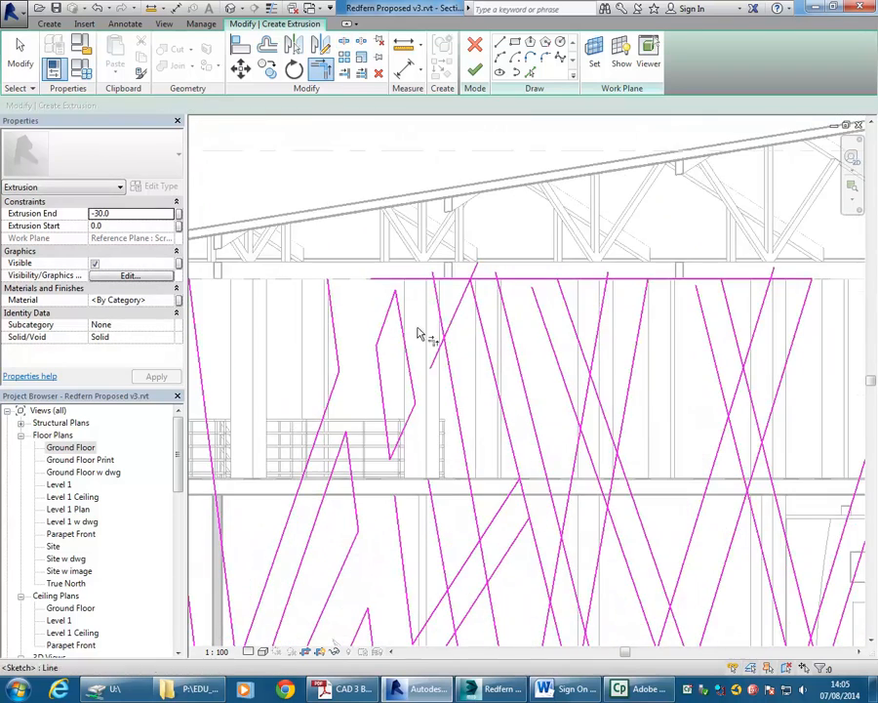
pyautogui.scroll(-2, 442, 322)
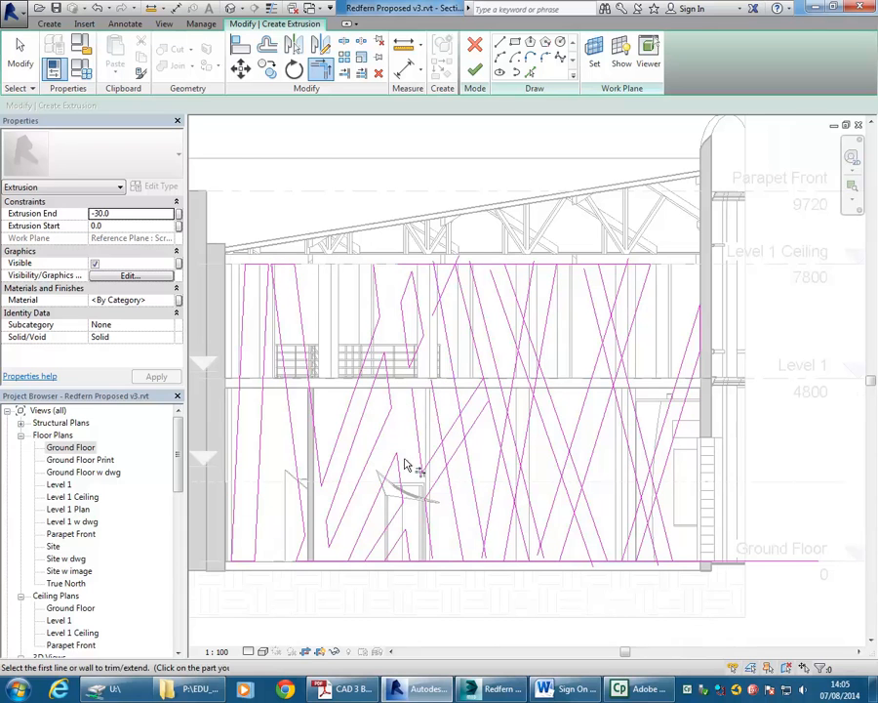
pyautogui.click(499, 46)
pyautogui.scroll(2, 394, 409)
pyautogui.click(396, 478)
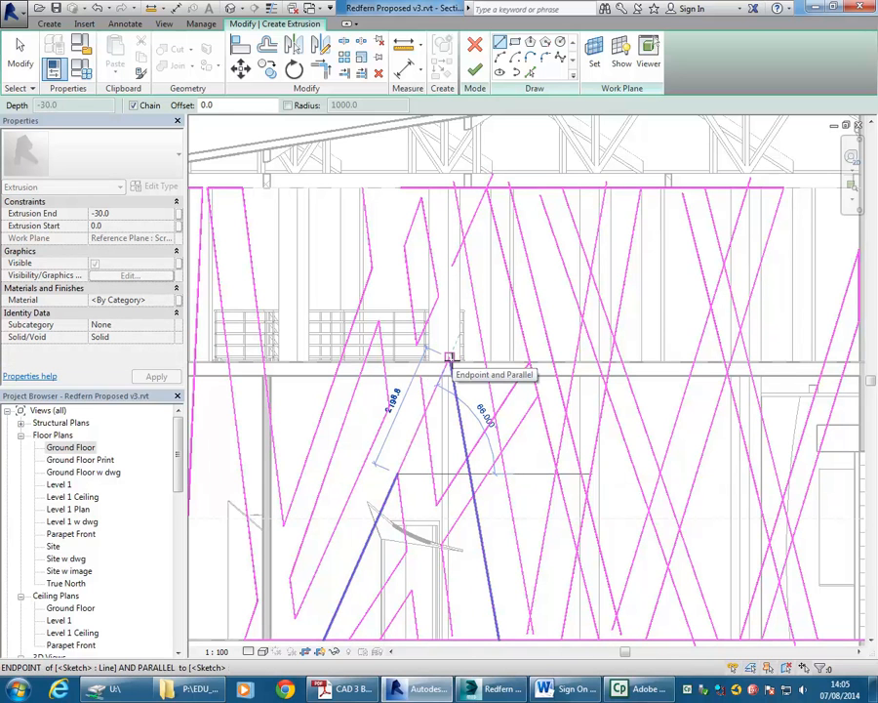
pyautogui.click(449, 357)
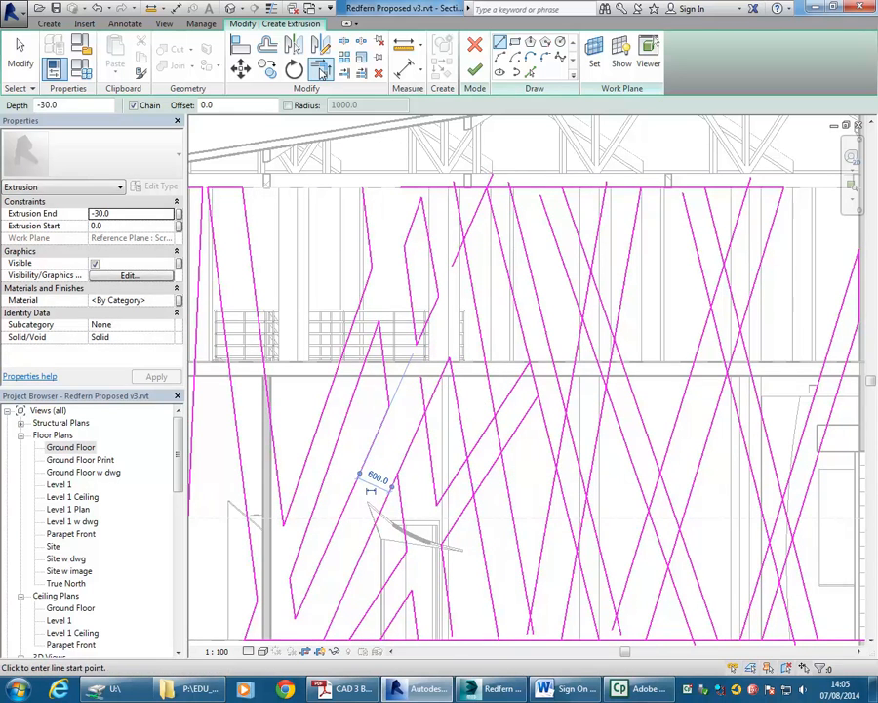
pyautogui.click(322, 71)
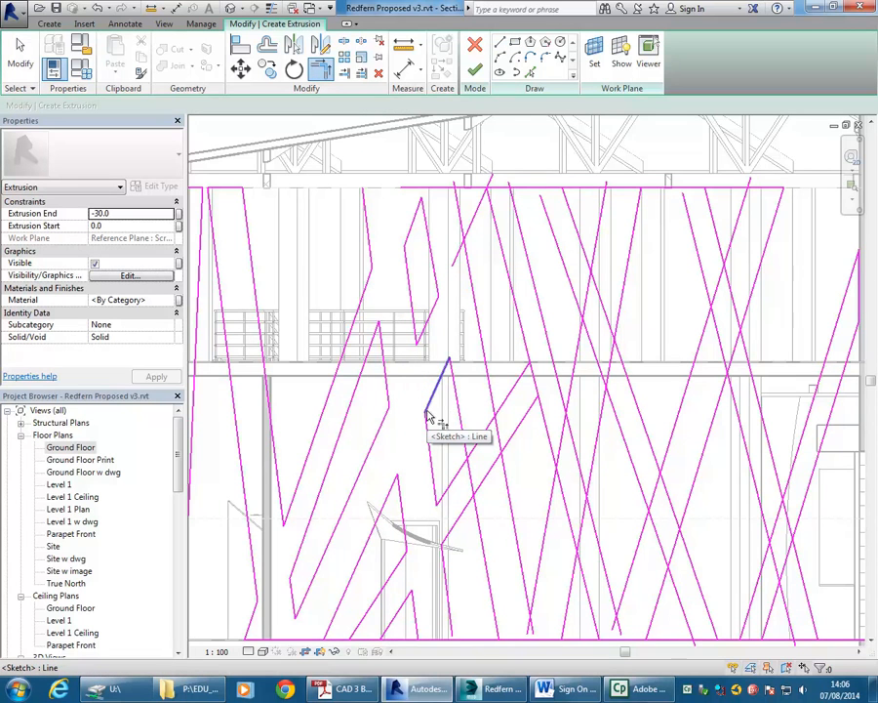
# Draw a line from the fourth rising line's top corner, continuing its slope up to the horizontal ceiling edge.
pyautogui.moveTo(472, 341); pyautogui.dragTo(427, 396, button='middle')
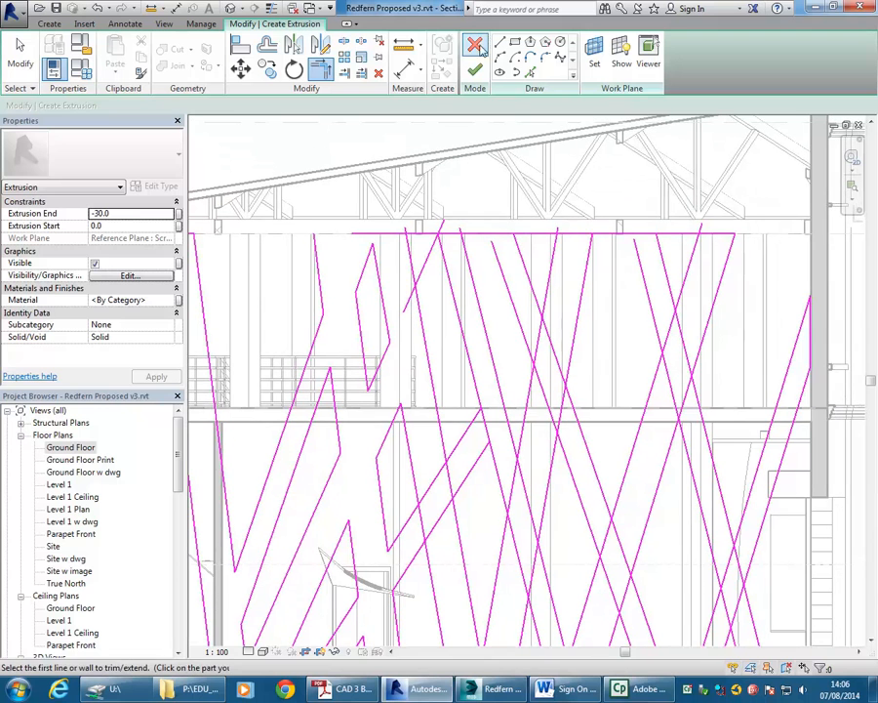
pyautogui.click(501, 43)
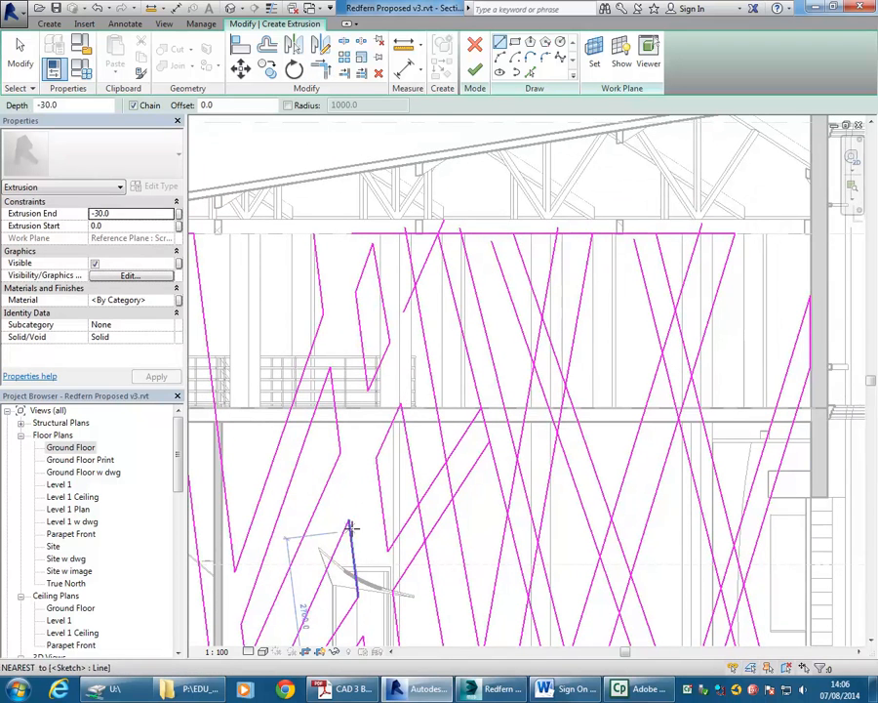
pyautogui.click(349, 520)
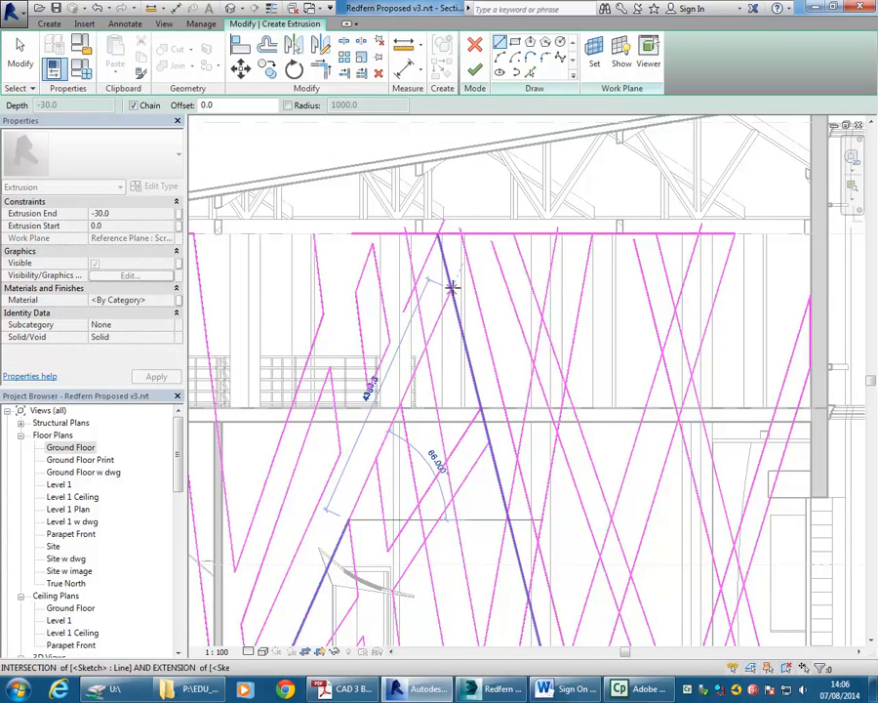
pyautogui.click(478, 234)
pyautogui.scroll(-5, 459, 290)
pyautogui.press('Escape')
pyautogui.press('Escape')
# Trim the new rising line to corners with the fourth falling strip's first edge and the third strip's second edge.
pyautogui.scroll(3, 444, 454)
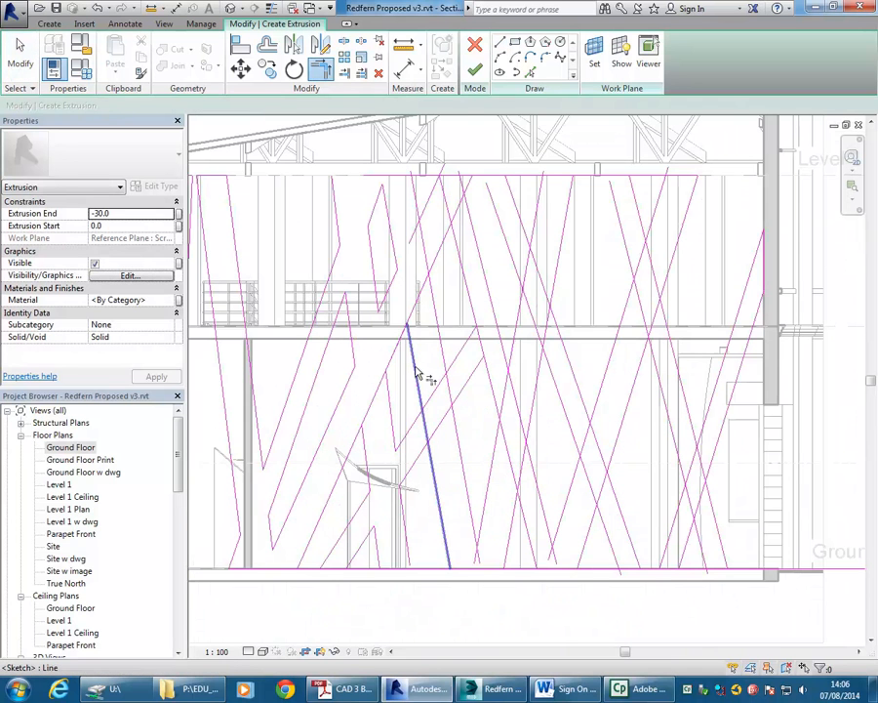
pyautogui.click(417, 371)
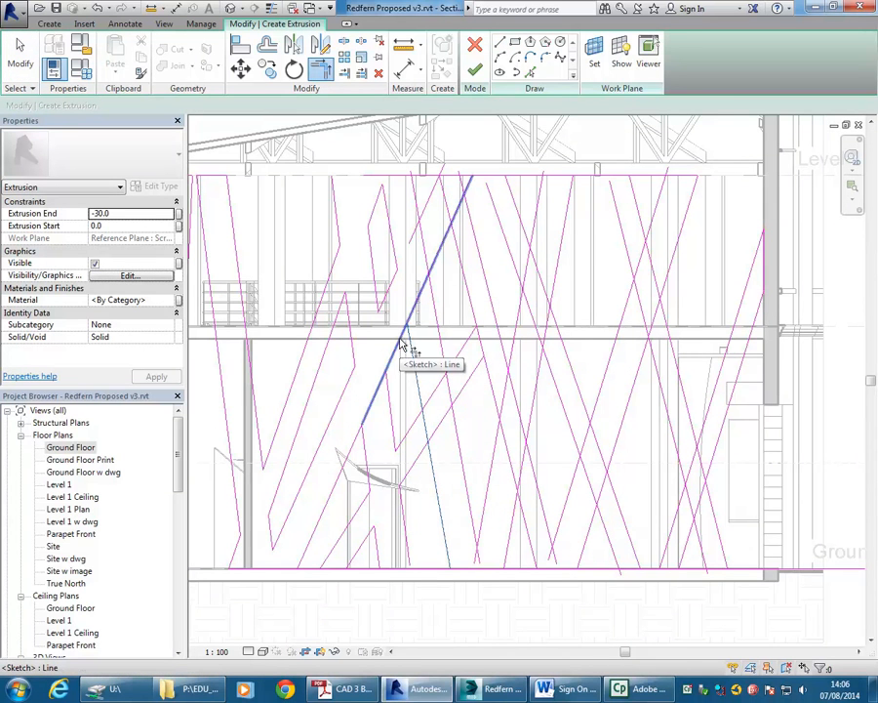
pyautogui.click(402, 346)
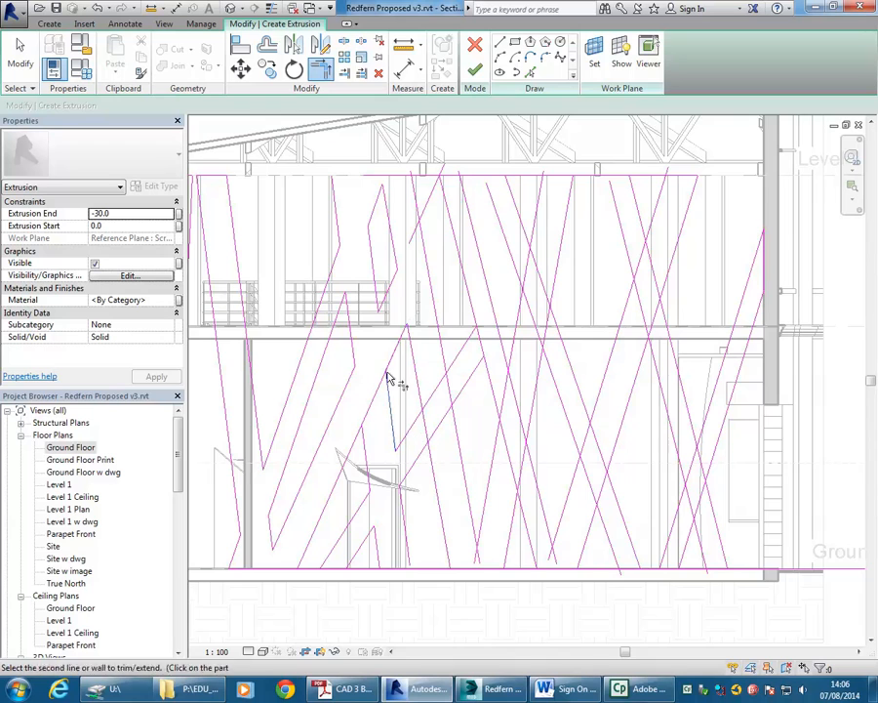
pyautogui.scroll(-2, 420, 351)
pyautogui.scroll(3, 430, 429)
pyautogui.scroll(-3, 452, 366)
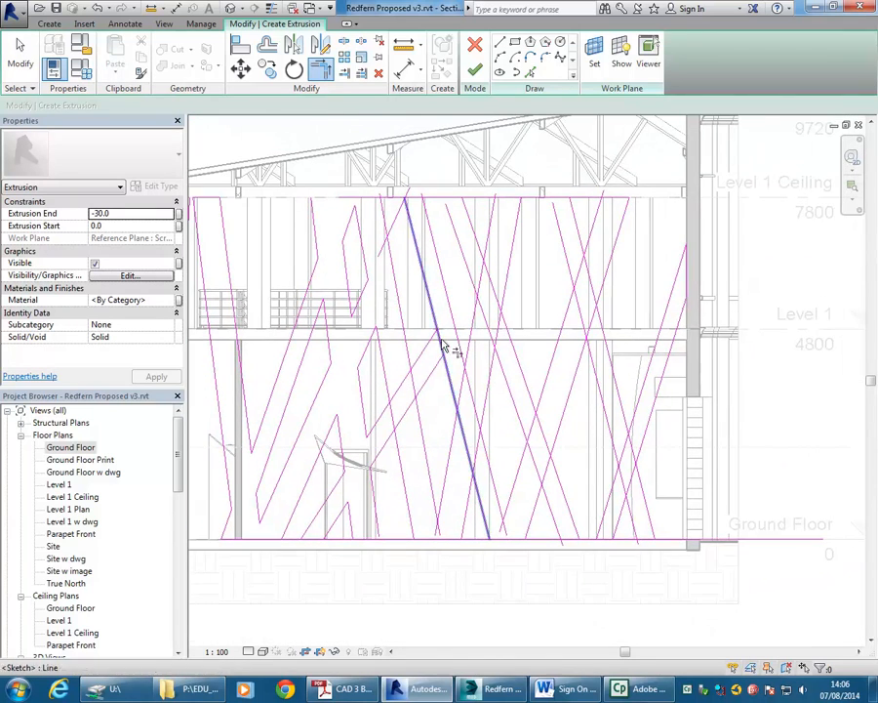
# Split the edges of the rising and falling strips where they cross beside the end wall, between Ground Floor and Level 1.
pyautogui.moveTo(421, 337)
pyautogui.mouseDown(button='middle')
pyautogui.moveTo(490, 426)
pyautogui.moveTo(447, 453)
pyautogui.moveTo(400, 426)
pyautogui.mouseUp(button='middle')
pyautogui.moveTo(597, 546); pyautogui.dragTo(564, 498, button='middle')
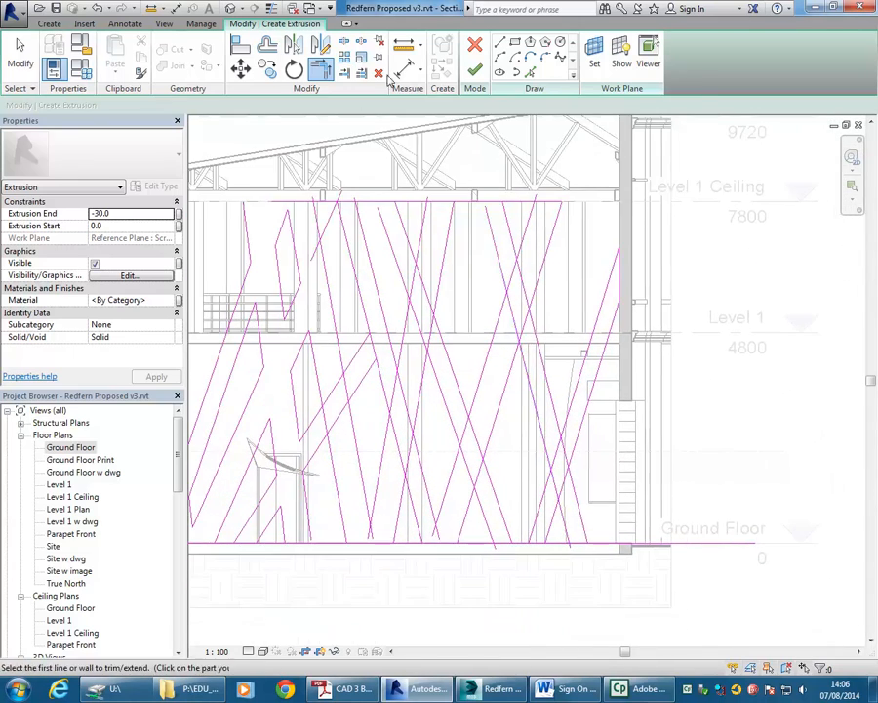
pyautogui.click(344, 45)
pyautogui.scroll(2, 542, 359)
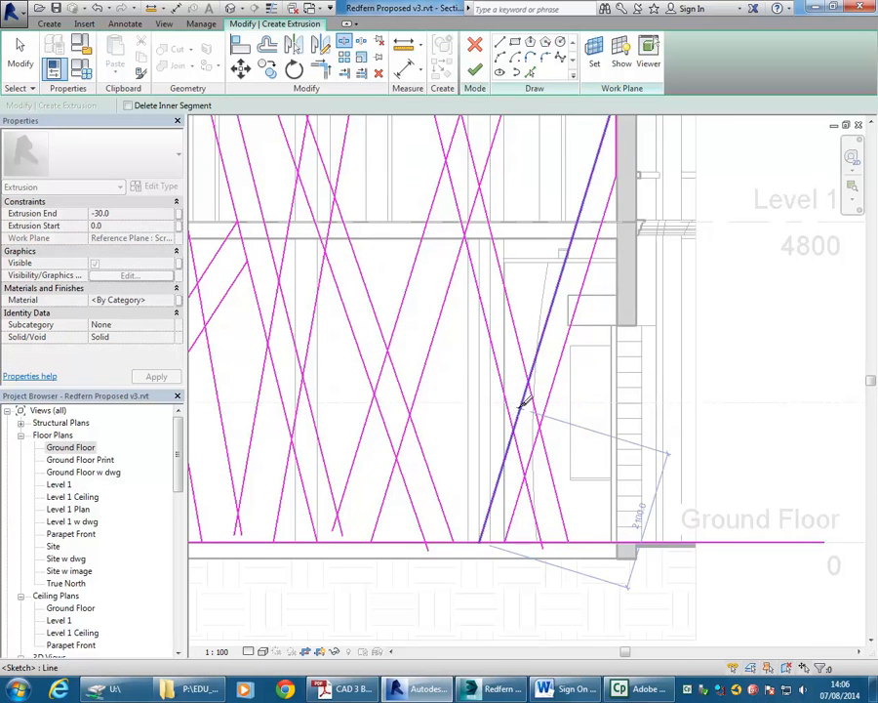
pyautogui.click(531, 451)
pyautogui.click(519, 451)
pyautogui.click(535, 406)
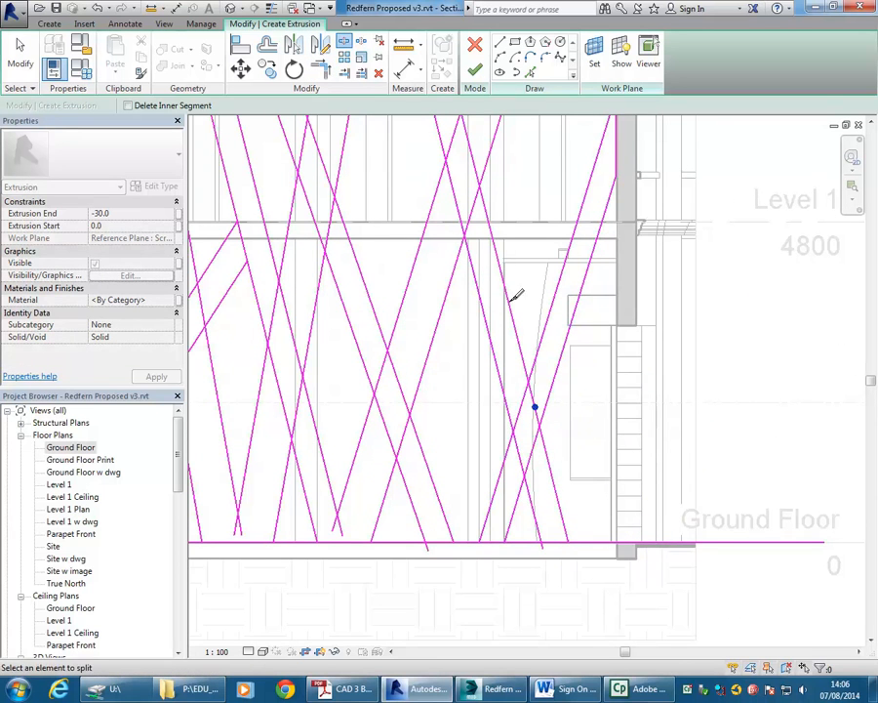
# Trim the split edges at the lower crossing beside the end wall into four corners, clearing the overlap.
pyautogui.click(322, 73)
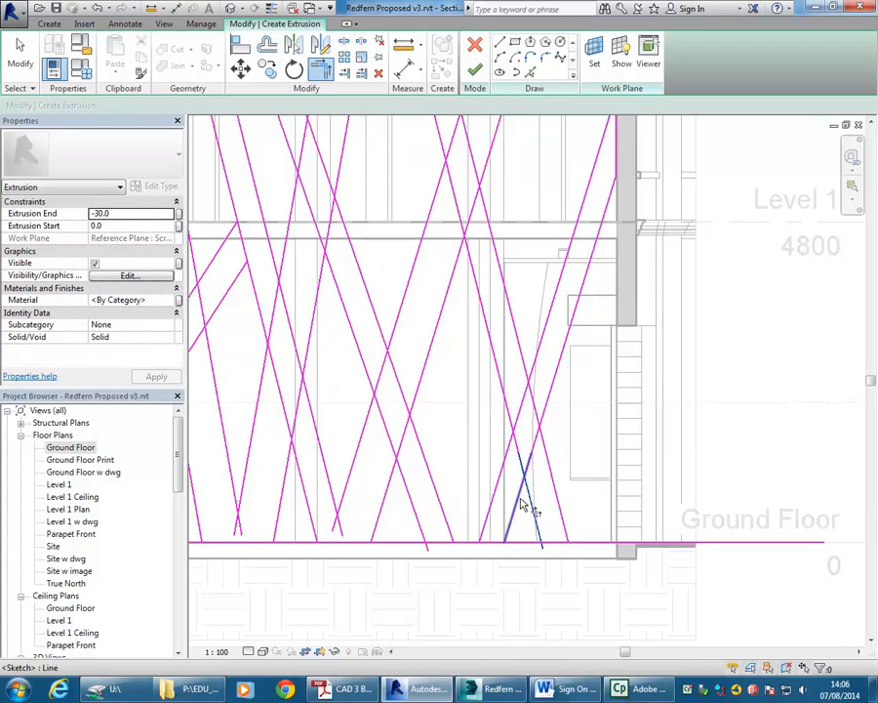
pyautogui.click(509, 409)
pyautogui.click(524, 359)
pyautogui.click(536, 360)
pyautogui.click(545, 406)
pyautogui.click(543, 444)
# Split the edges where the falling strip nearest the end wall crosses the next rising strip above Level 1.
pyautogui.scroll(-3, 483, 390)
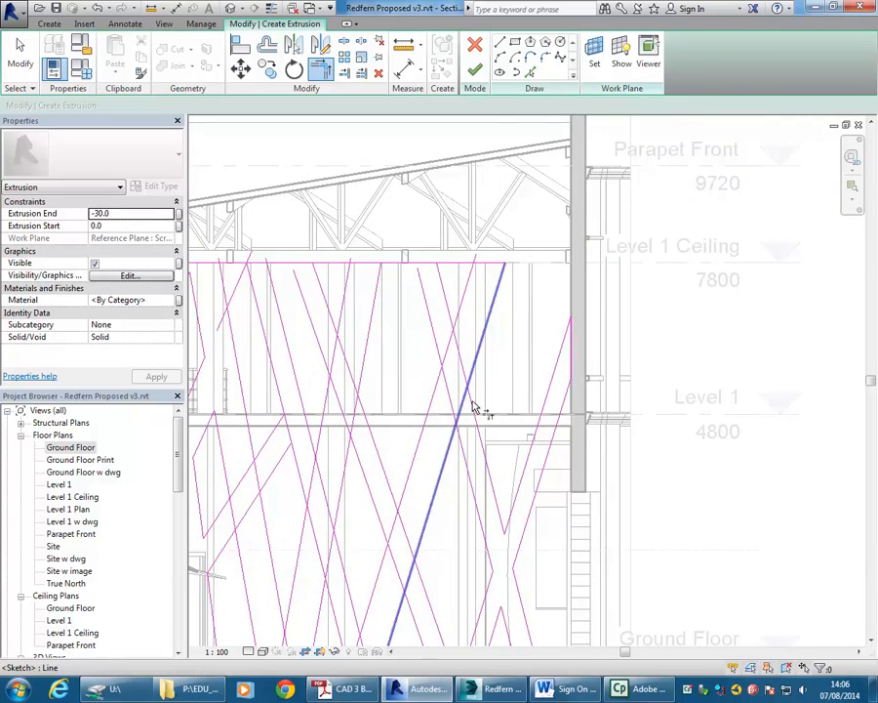
pyautogui.scroll(3, 469, 404)
pyautogui.click(343, 44)
pyautogui.scroll(2, 496, 373)
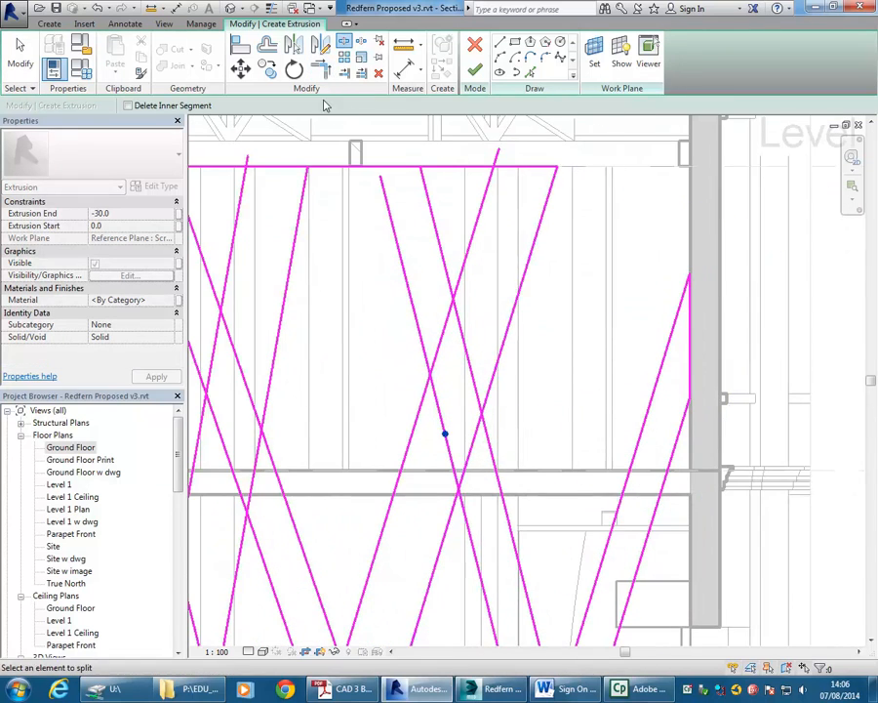
# Trim the split edges at the crossing above Level 1 nearest the end wall into four corners.
pyautogui.click(323, 66)
pyautogui.click(447, 269)
pyautogui.click(460, 273)
pyautogui.click(417, 325)
pyautogui.click(423, 416)
pyautogui.click(451, 522)
pyautogui.click(479, 505)
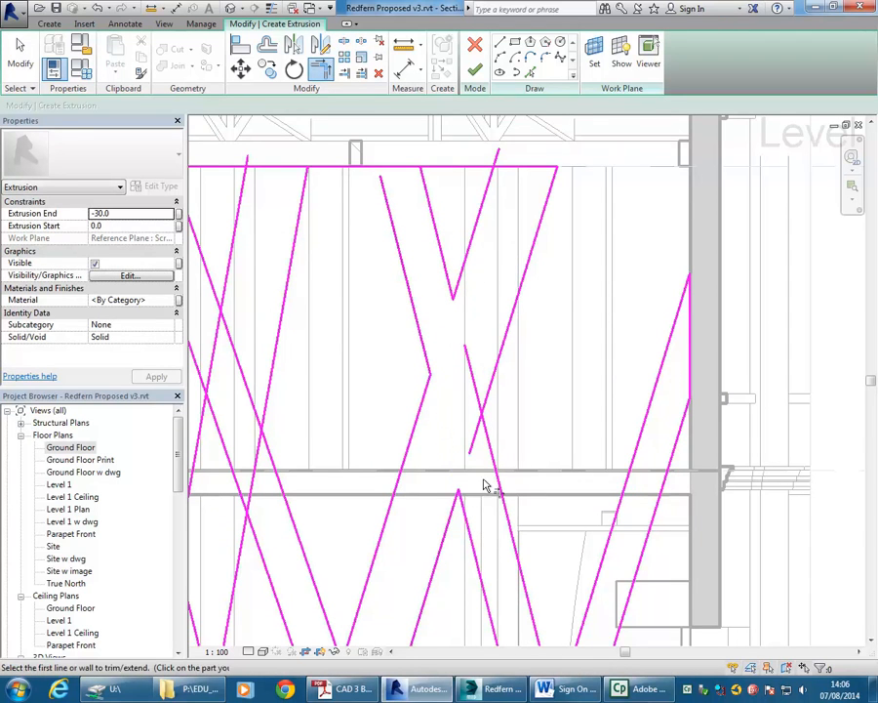
pyautogui.click(497, 463)
pyautogui.click(496, 377)
# Split the edges where the second falling strip from the end wall crosses the adjacent rising strip below Level 1.
pyautogui.scroll(-5, 453, 392)
pyautogui.moveTo(452, 395); pyautogui.dragTo(536, 308, button='middle')
pyautogui.scroll(1, 477, 443)
pyautogui.scroll(1, 478, 447)
pyautogui.click(477, 459)
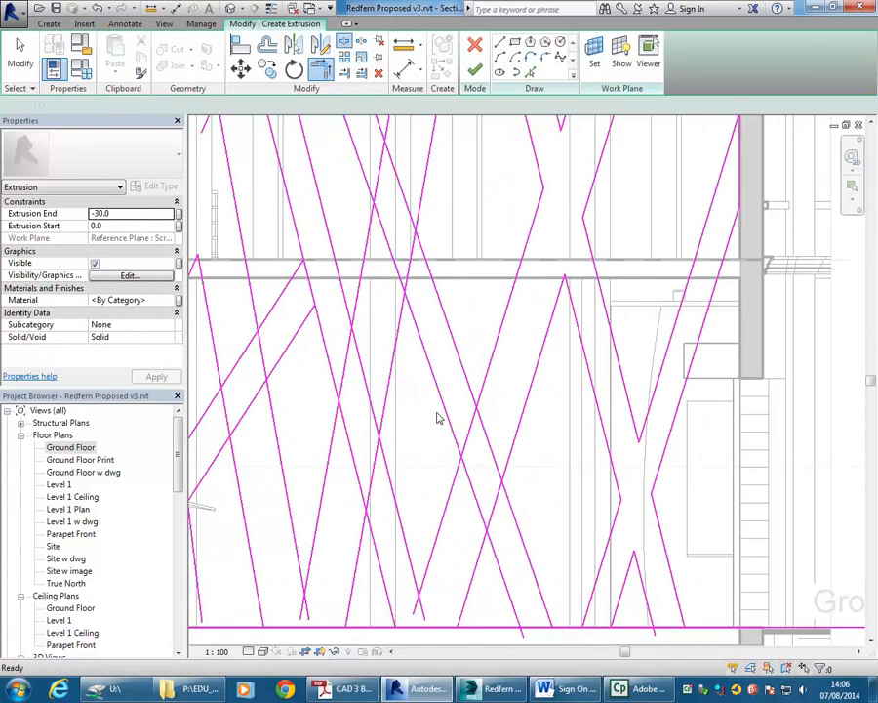
pyautogui.click(345, 46)
pyautogui.scroll(2, 471, 392)
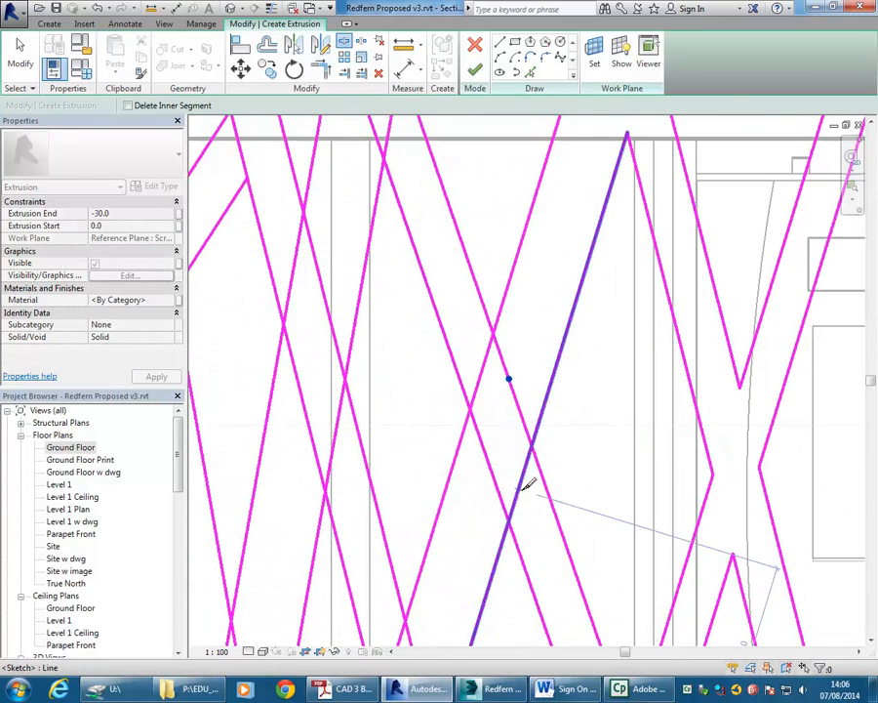
pyautogui.click(500, 492)
# Trim the second falling strip and the adjacent rising strip to four corners at their crossing below Level 1.
pyautogui.click(320, 71)
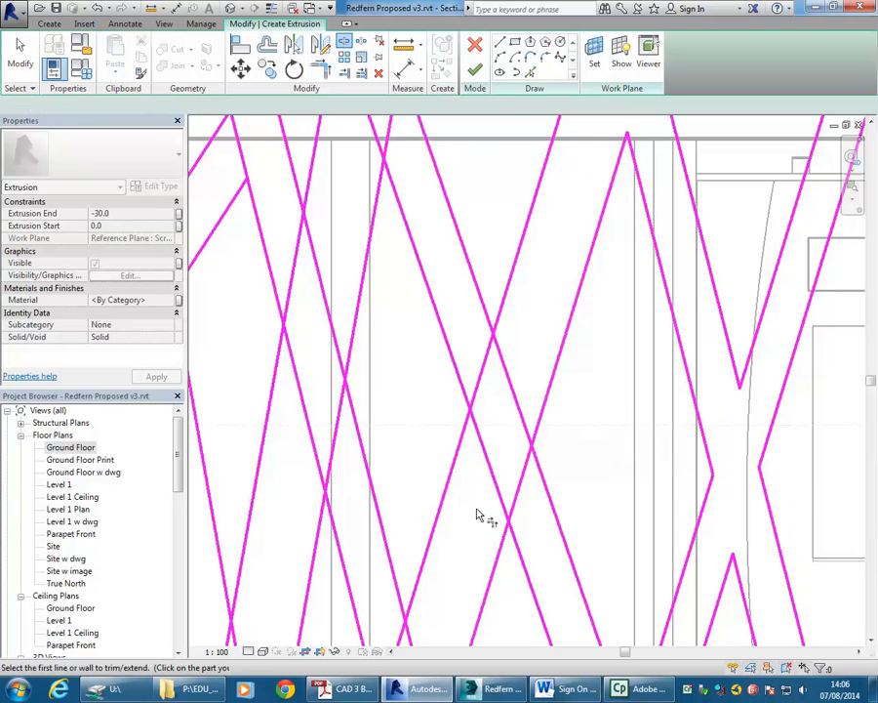
pyautogui.click(461, 458)
pyautogui.click(480, 296)
pyautogui.click(504, 294)
pyautogui.click(543, 398)
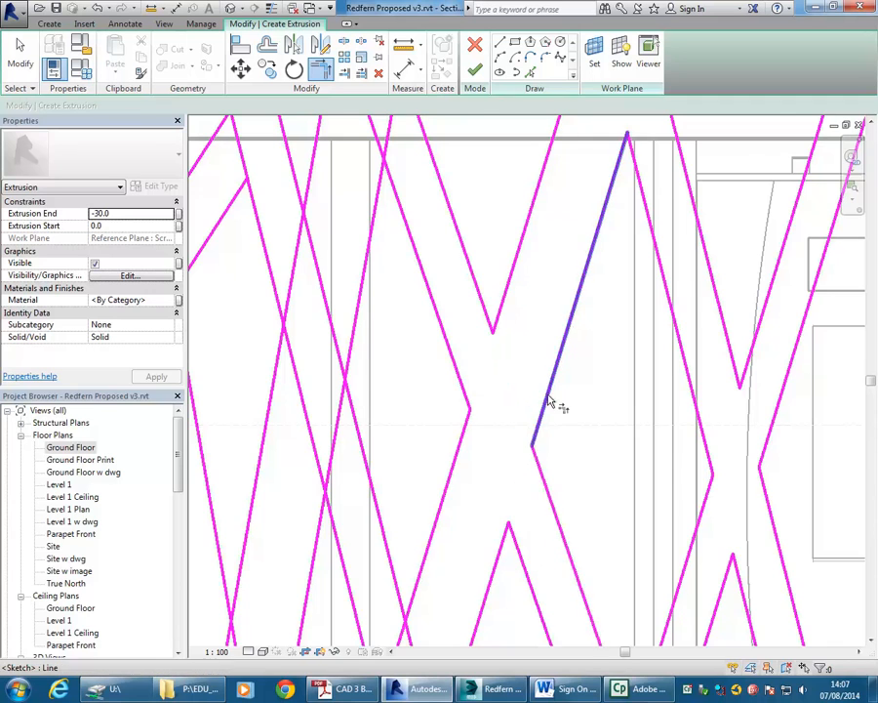
pyautogui.scroll(-4, 543, 392)
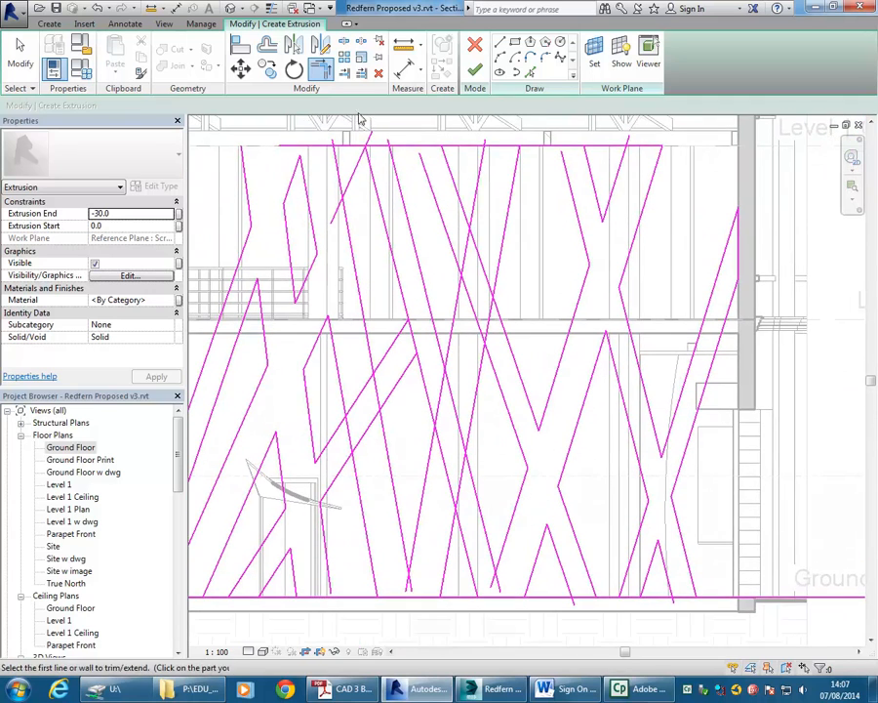
pyautogui.click(343, 43)
pyautogui.scroll(1, 452, 432)
pyautogui.moveTo(450, 432); pyautogui.dragTo(447, 373, button='middle')
pyautogui.click(443, 416)
pyautogui.press('t')
pyautogui.press('r')
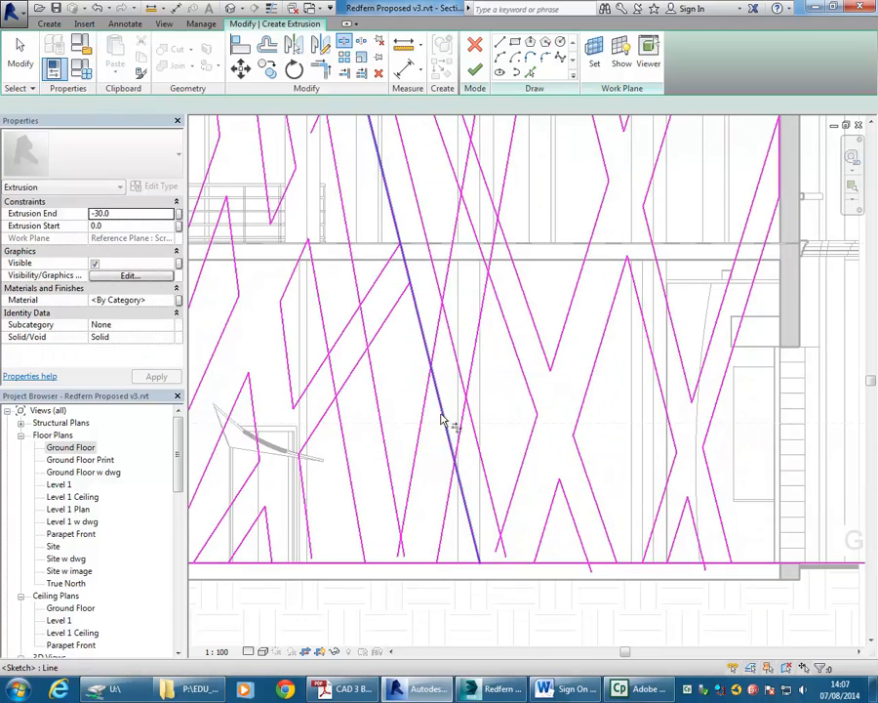
pyautogui.click(443, 414)
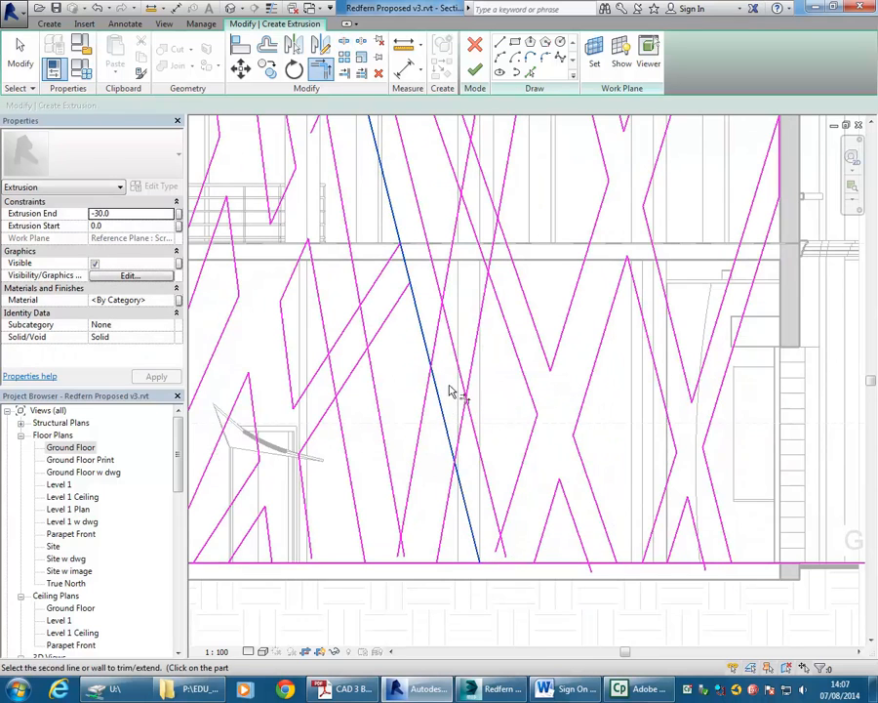
# Split the edges where the steep rising strip crosses the third falling strip from the end wall, midway between Ground Floor and Level 1.
pyautogui.click(343, 43)
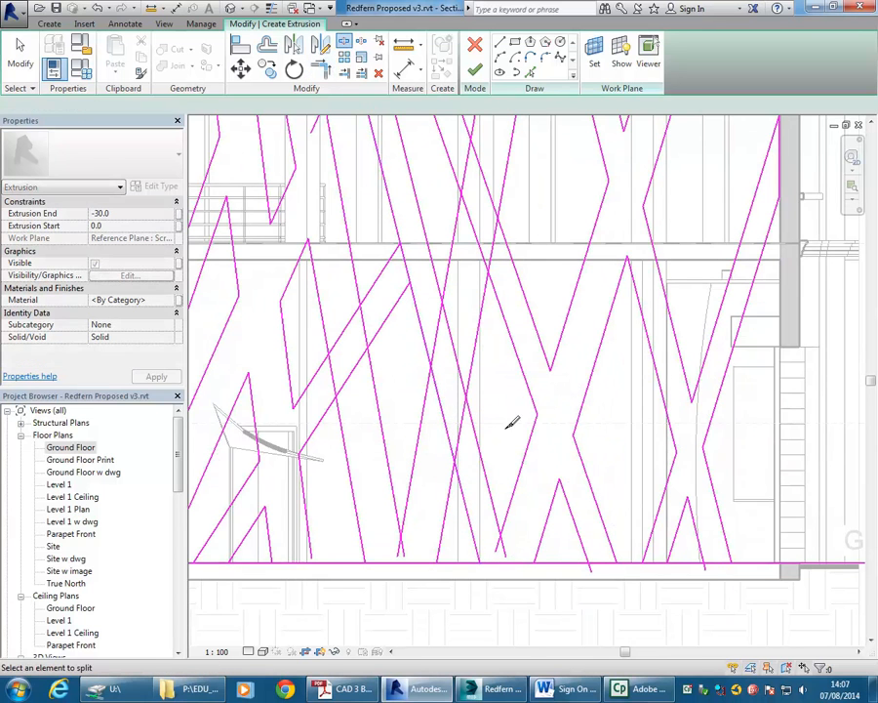
pyautogui.press('t')
pyautogui.press('r')
pyautogui.click(434, 356)
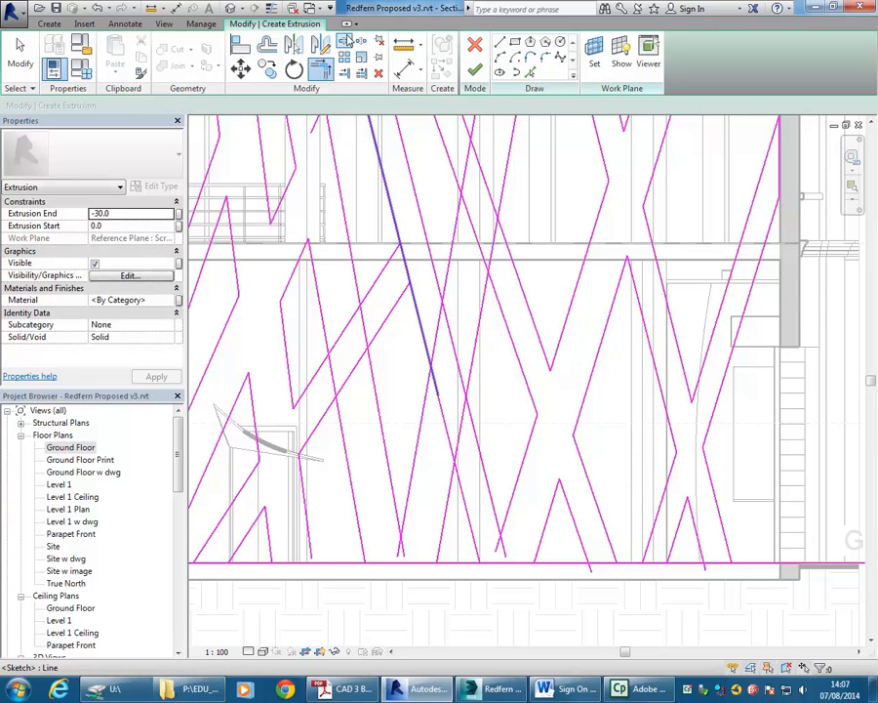
pyautogui.click(343, 44)
pyautogui.click(461, 426)
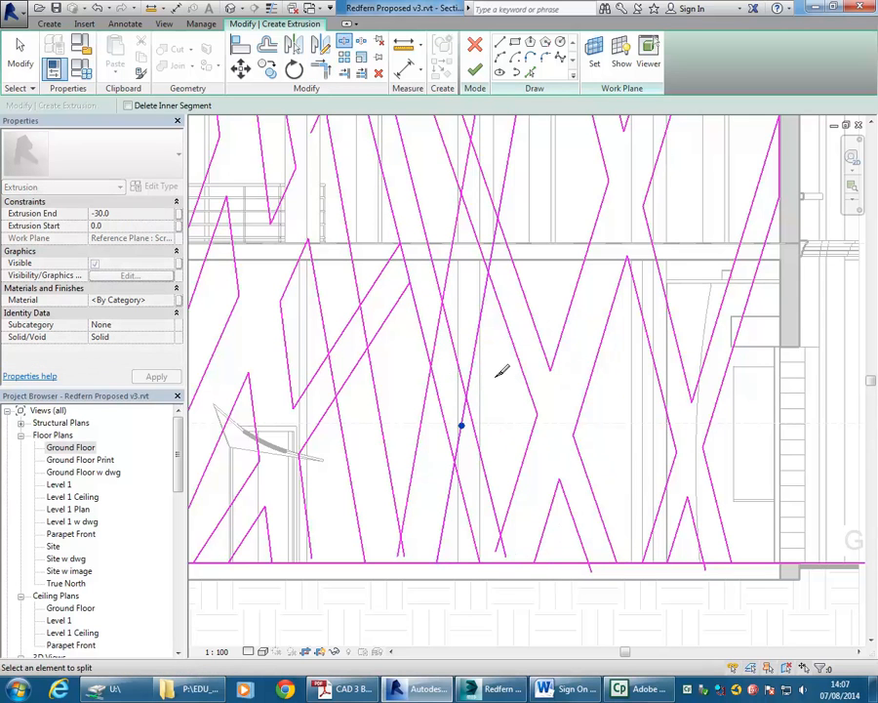
# Trim the steep rising strip and third falling strip to corners at their crossing, and join the overlapping edges just above Ground Floor.
pyautogui.press('t')
pyautogui.press('r')
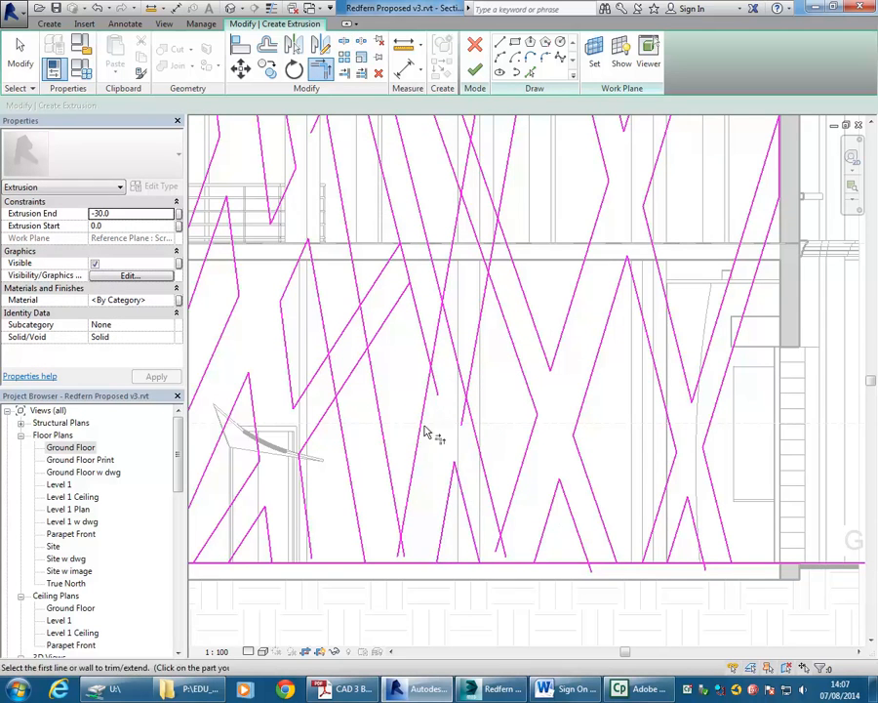
pyautogui.click(424, 422)
pyautogui.click(447, 290)
pyautogui.click(471, 436)
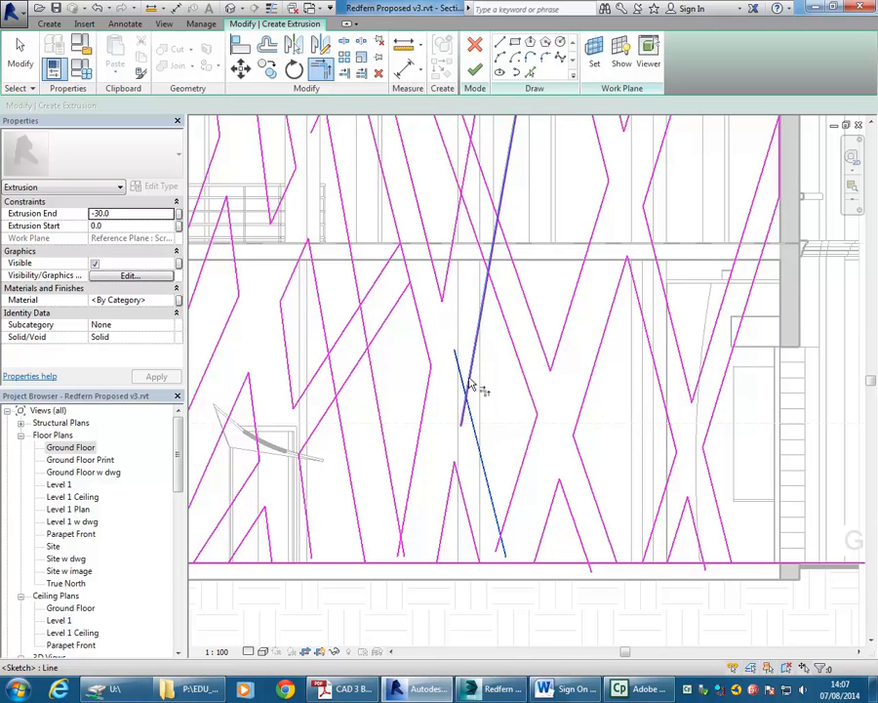
pyautogui.click(471, 383)
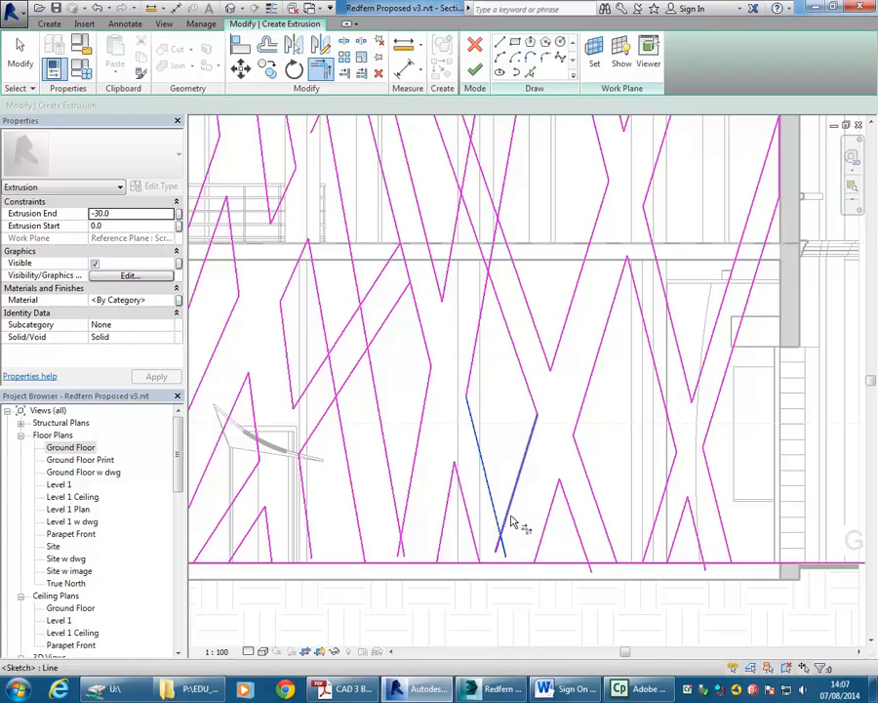
pyautogui.scroll(-2, 472, 462)
# Split the edges where the steep rising strip crosses the second falling strip from the end wall, just above Level 1.
pyautogui.moveTo(477, 467); pyautogui.dragTo(555, 584, button='middle')
pyautogui.scroll(2, 569, 440)
pyautogui.moveTo(559, 437); pyautogui.dragTo(532, 484, button='middle')
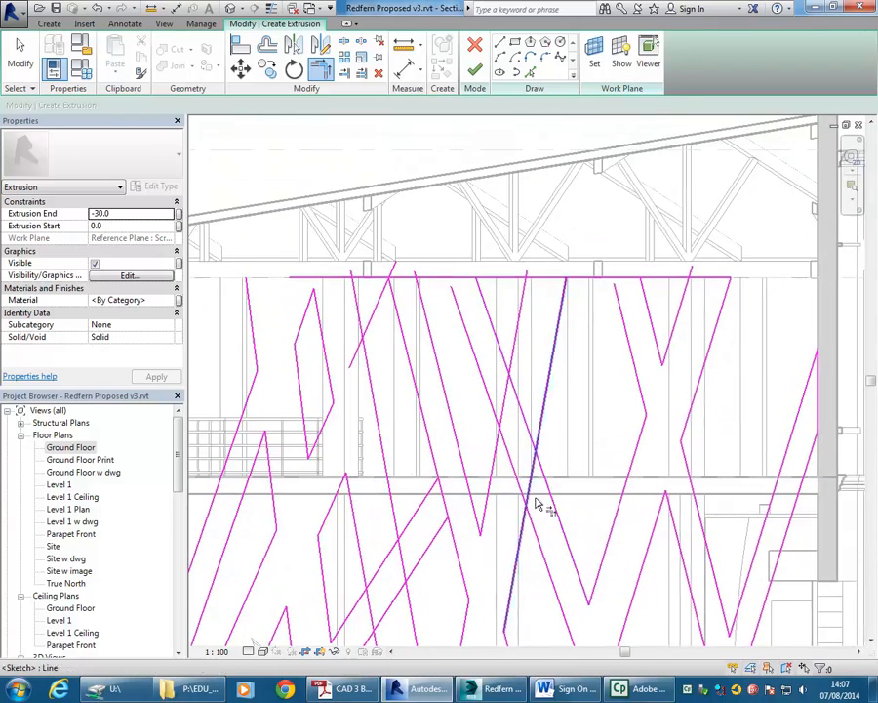
pyautogui.click(344, 46)
pyautogui.moveTo(461, 353); pyautogui.dragTo(427, 335, button='middle')
pyautogui.scroll(2, 455, 381)
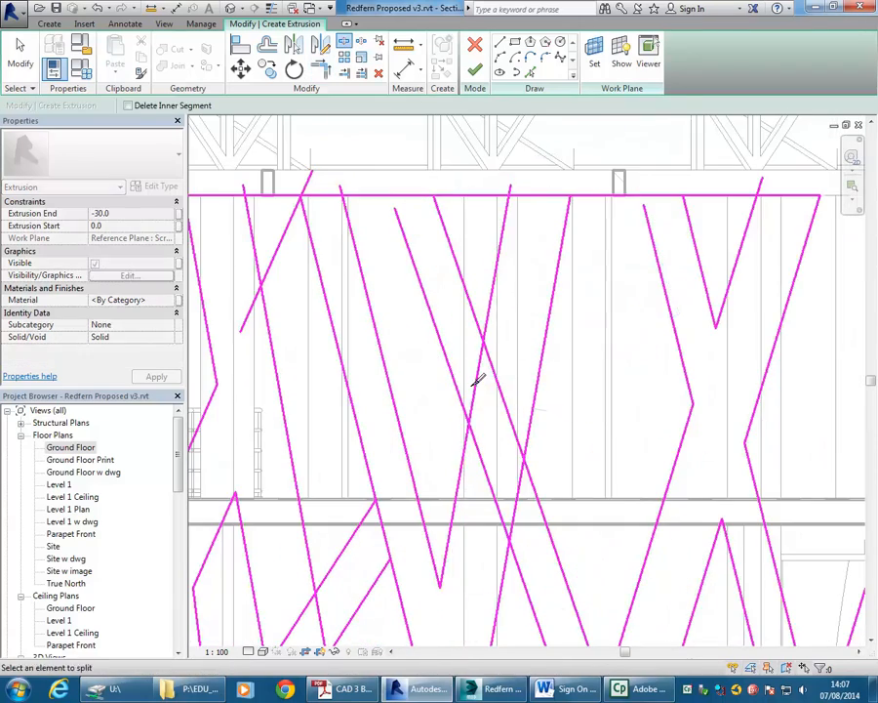
pyautogui.click(476, 384)
pyautogui.press('t')
pyautogui.press('r')
pyautogui.click(344, 44)
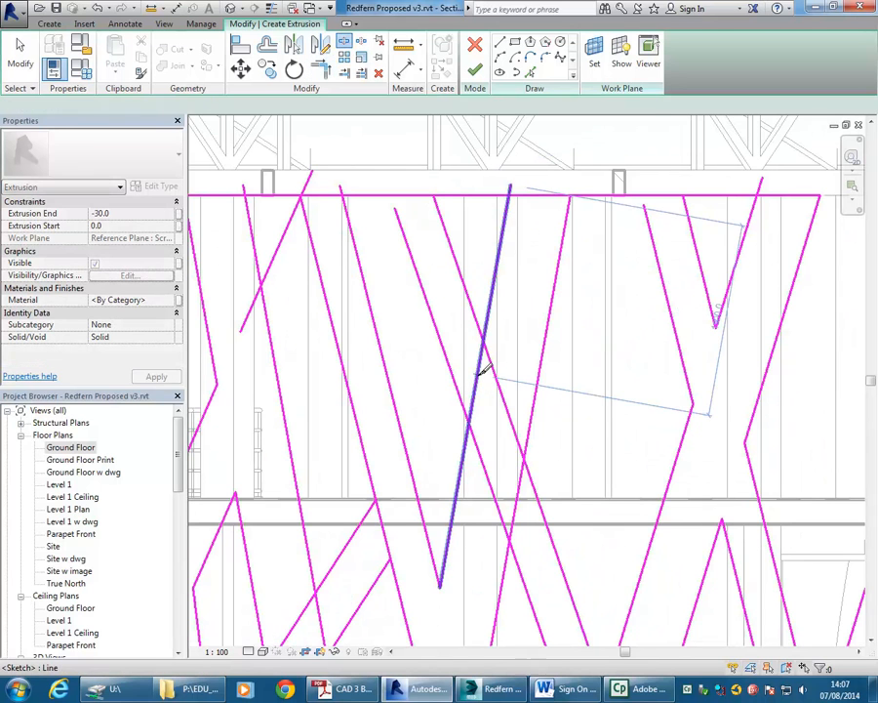
pyautogui.click(520, 486)
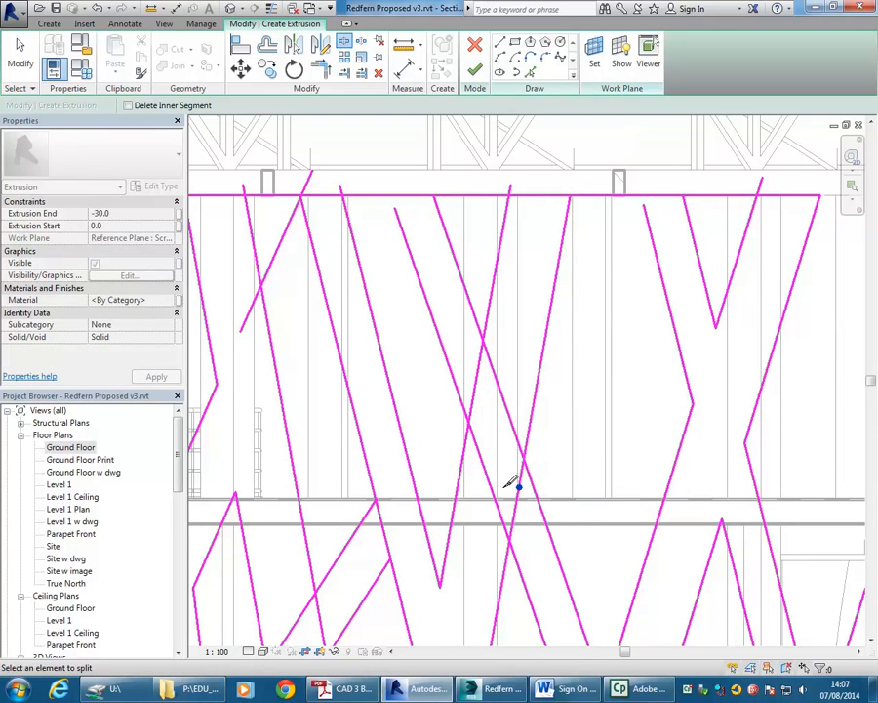
pyautogui.click(492, 489)
# Trim the steep rising strip and the second falling strip to four corners at their crossing around Level 1.
pyautogui.click(320, 73)
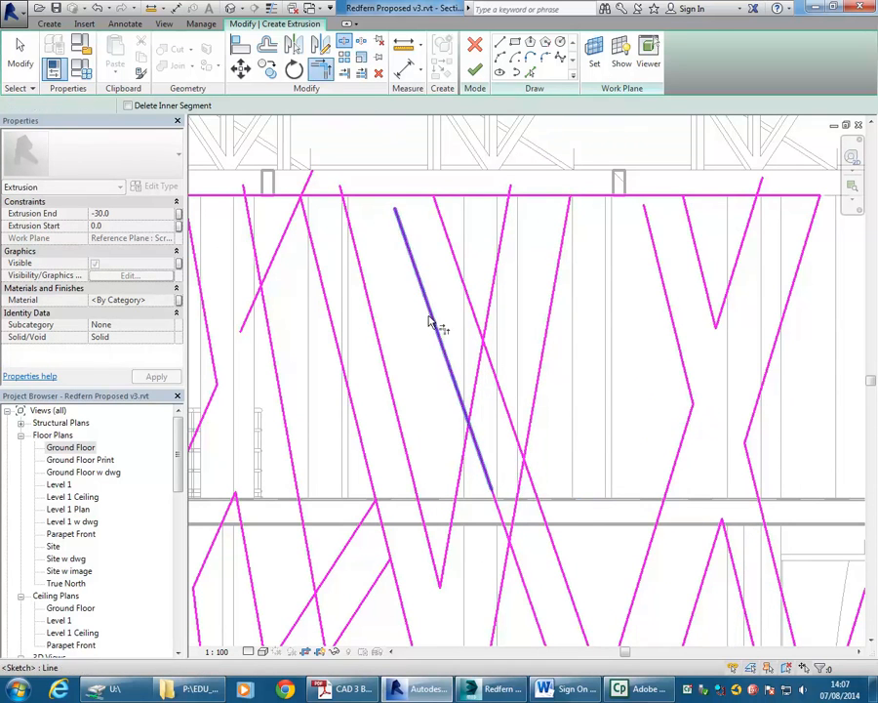
pyautogui.click(488, 327)
pyautogui.click(525, 451)
pyautogui.click(529, 478)
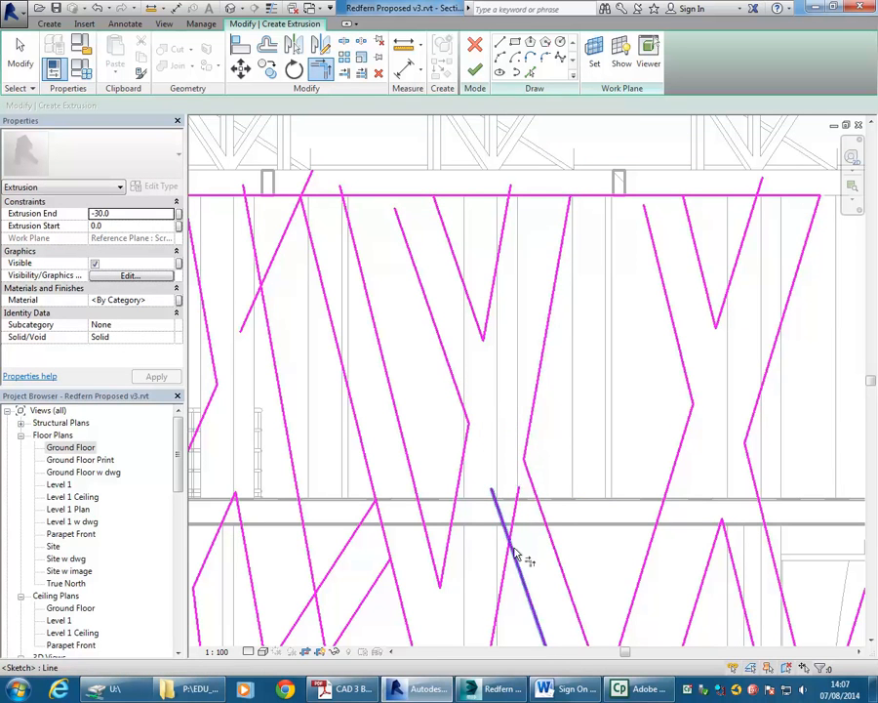
# Split the third falling strip's edge at Level 1 between the two edges of the diagonal rising strip that meet it.
pyautogui.scroll(-2, 522, 569)
pyautogui.moveTo(523, 495); pyautogui.dragTo(606, 335, button='middle')
pyautogui.scroll(-3, 563, 409)
pyautogui.moveTo(518, 491); pyautogui.dragTo(495, 503, button='middle')
pyautogui.scroll(3, 499, 547)
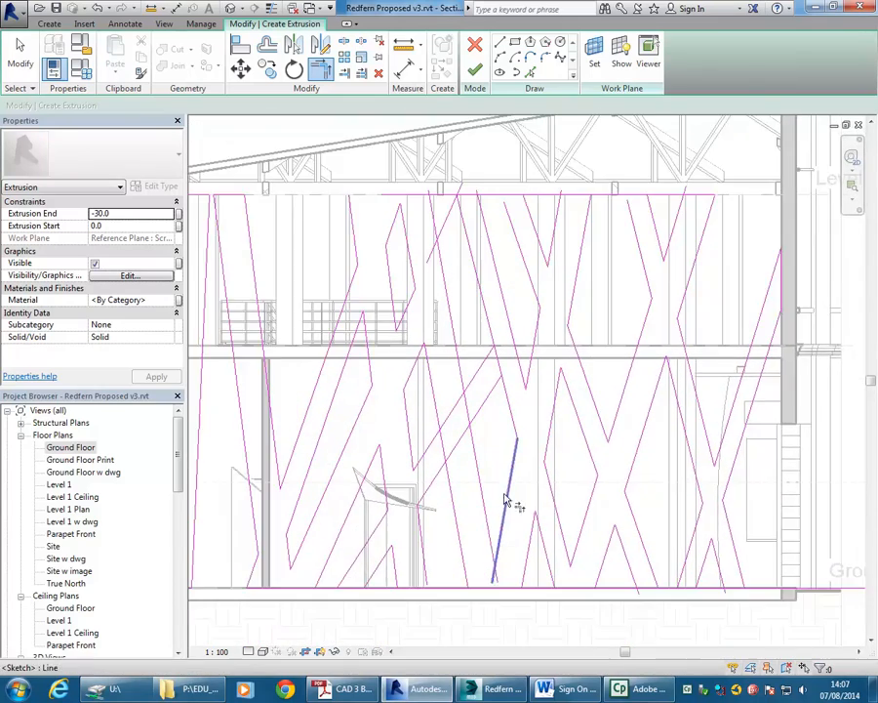
pyautogui.click(344, 46)
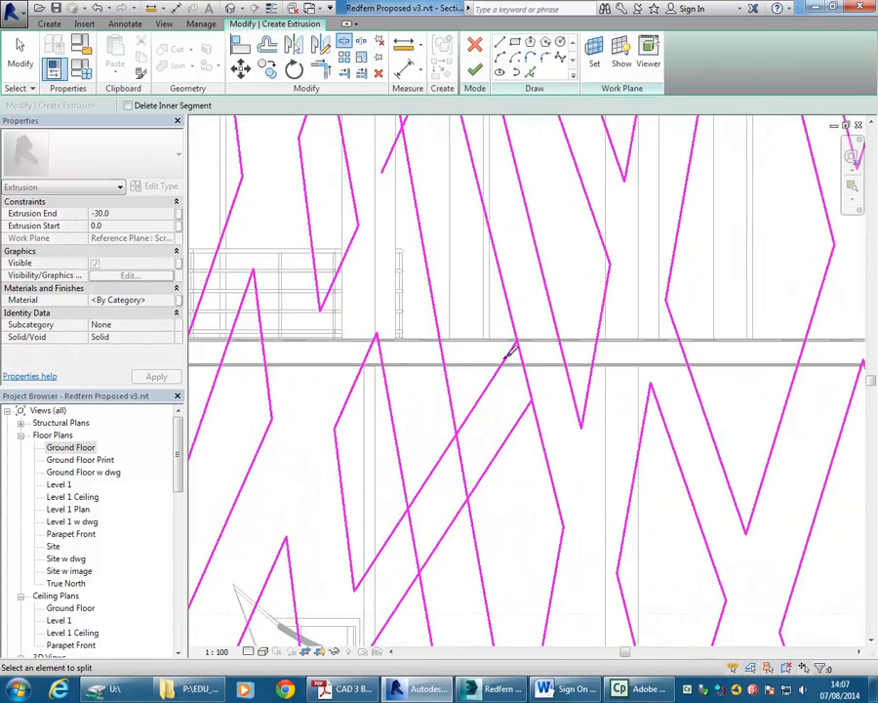
pyautogui.scroll(2, 459, 283)
# Trim the diagonal rising strip's two edges to corners with the split pieces of the third falling strip's edge.
pyautogui.click(325, 69)
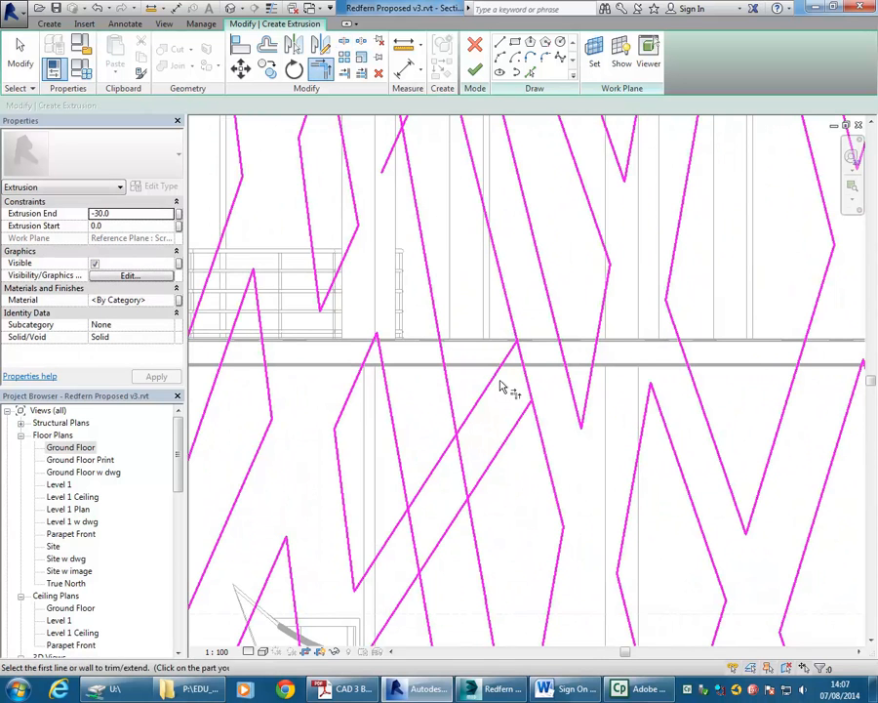
pyautogui.click(509, 354)
pyautogui.click(515, 320)
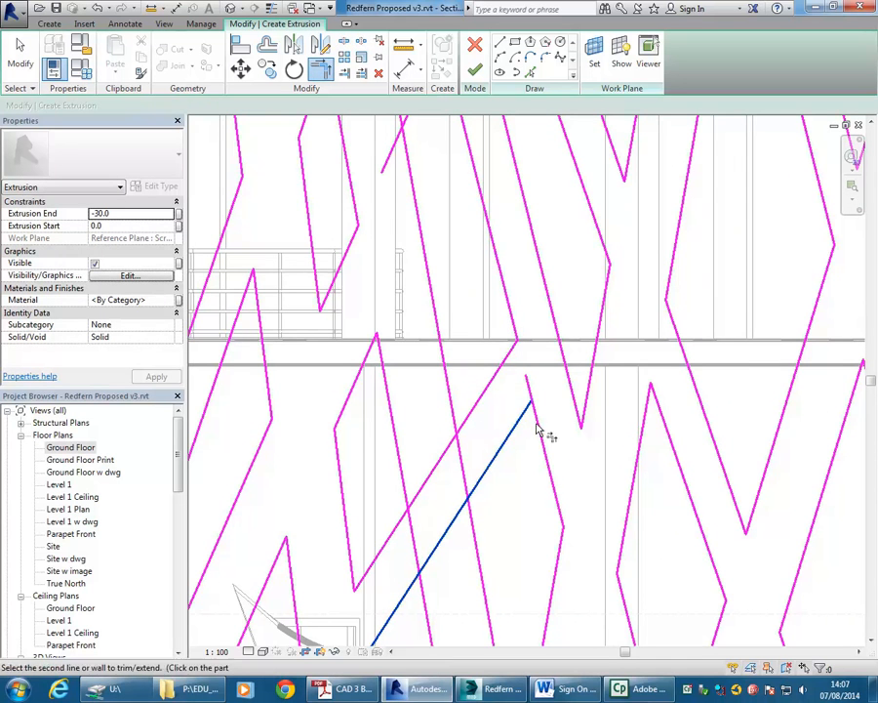
# Split the edges where the diagonal rising strip crosses the fourth falling strip from the end wall, below Level 1.
pyautogui.scroll(-2, 524, 434)
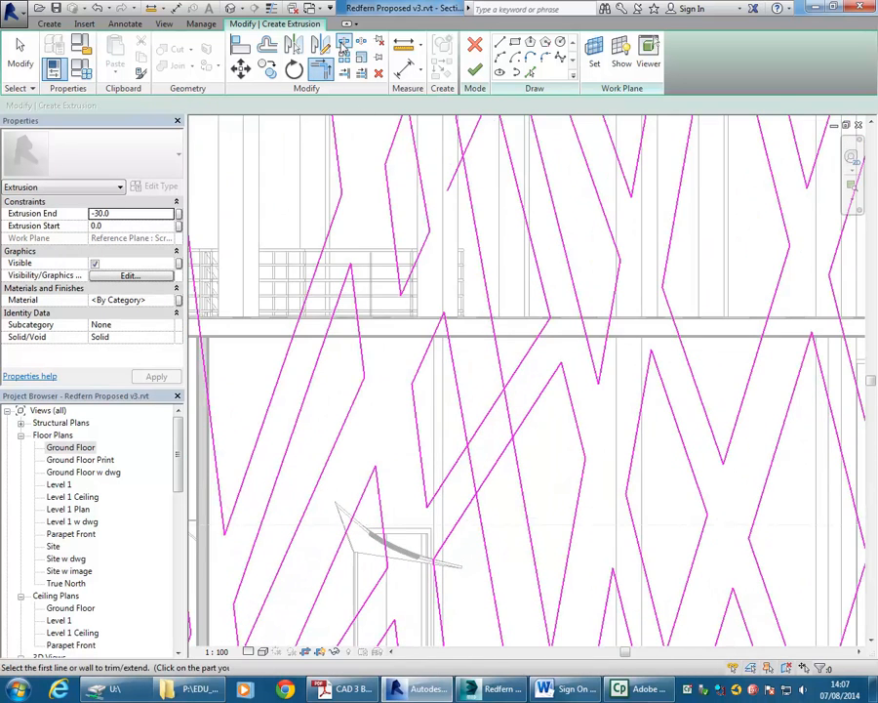
pyautogui.click(343, 47)
pyautogui.scroll(3, 439, 379)
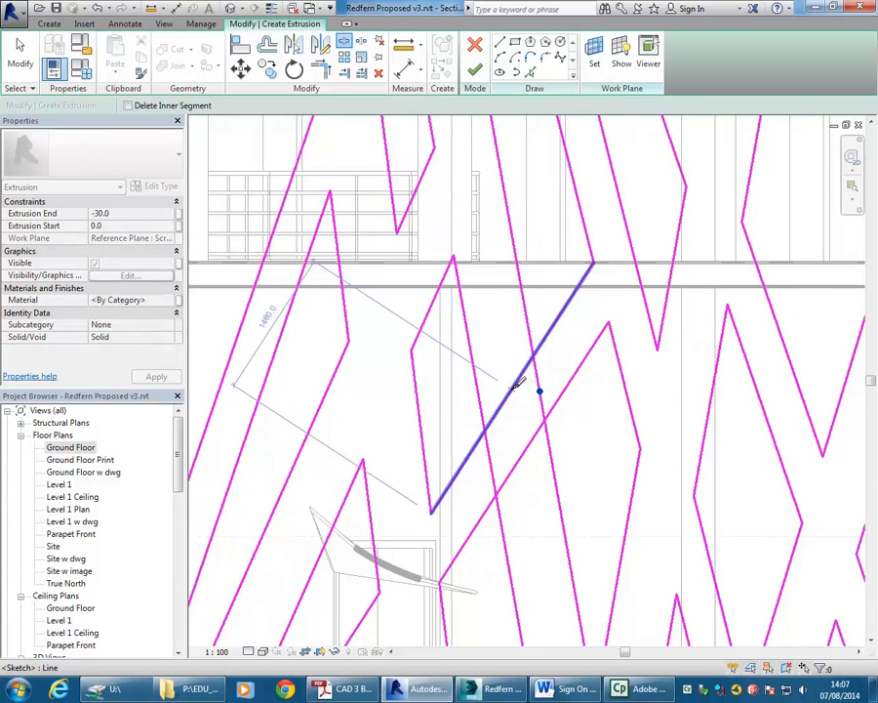
pyautogui.click(513, 388)
pyautogui.click(521, 456)
pyautogui.click(492, 469)
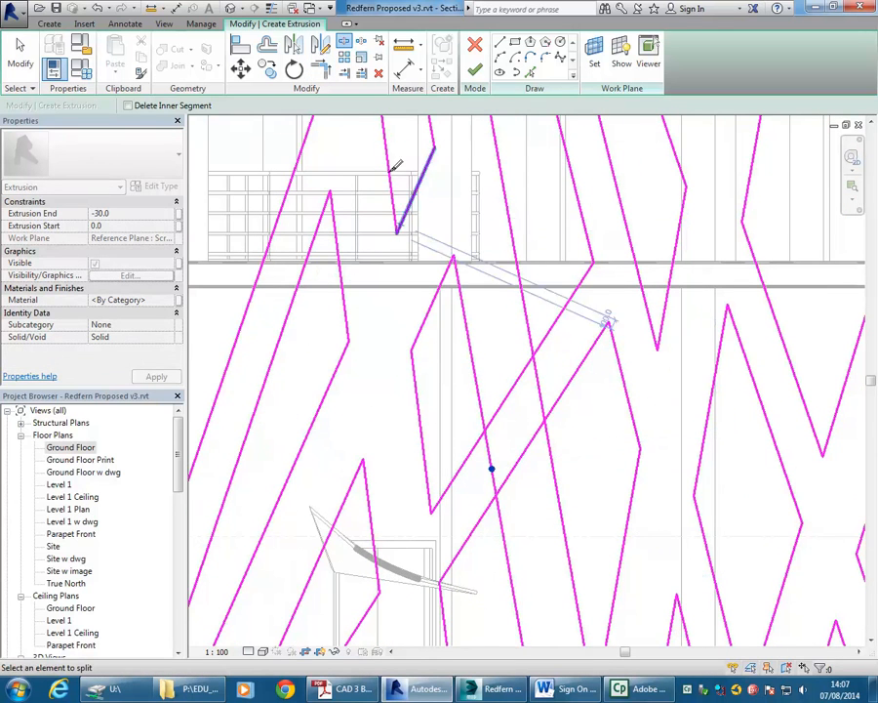
# Trim the diagonal rising strip and the fourth falling strip to four corners at their crossing below Level 1.
pyautogui.press('t')
pyautogui.press('r')
pyautogui.click(477, 392)
pyautogui.click(472, 450)
pyautogui.click(485, 515)
pyautogui.click(502, 526)
pyautogui.click(555, 406)
pyautogui.click(531, 335)
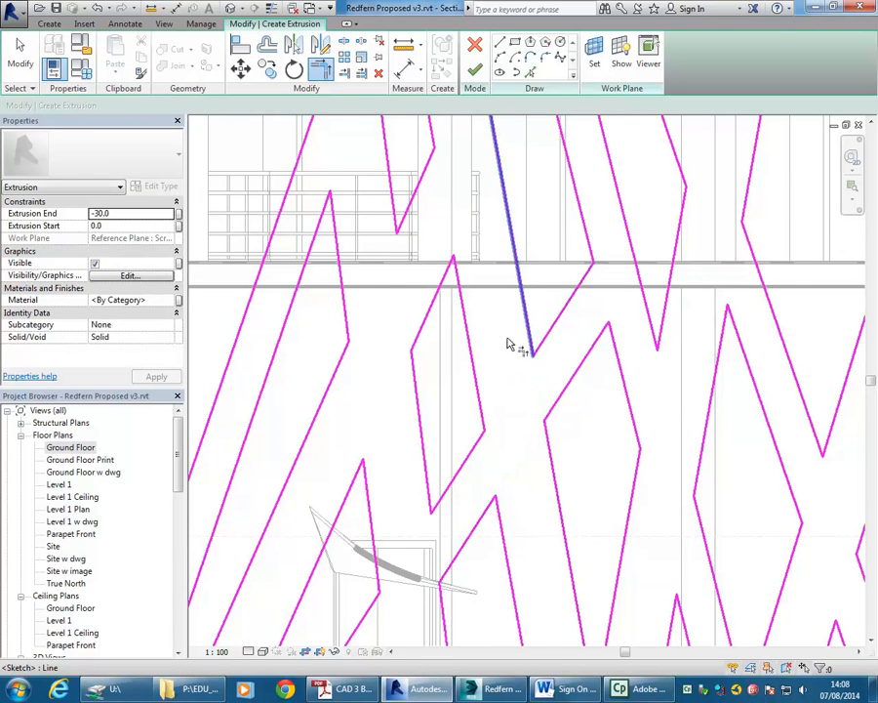
pyautogui.scroll(-1, 530, 334)
pyautogui.moveTo(446, 361); pyautogui.dragTo(445, 328, button='middle')
pyautogui.scroll(-2, 435, 448)
pyautogui.scroll(3, 455, 505)
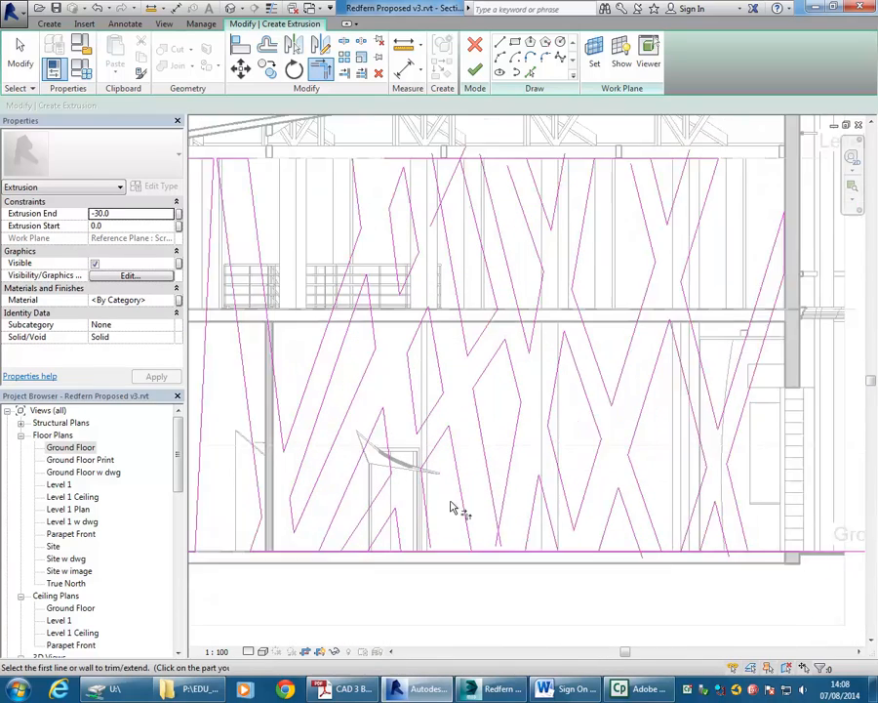
# Trim the crossing edges just above the ground line to a point and draw a 66° line from the narrow diamond's corner to the top edge.
pyautogui.click(507, 514)
pyautogui.scroll(-4, 467, 502)
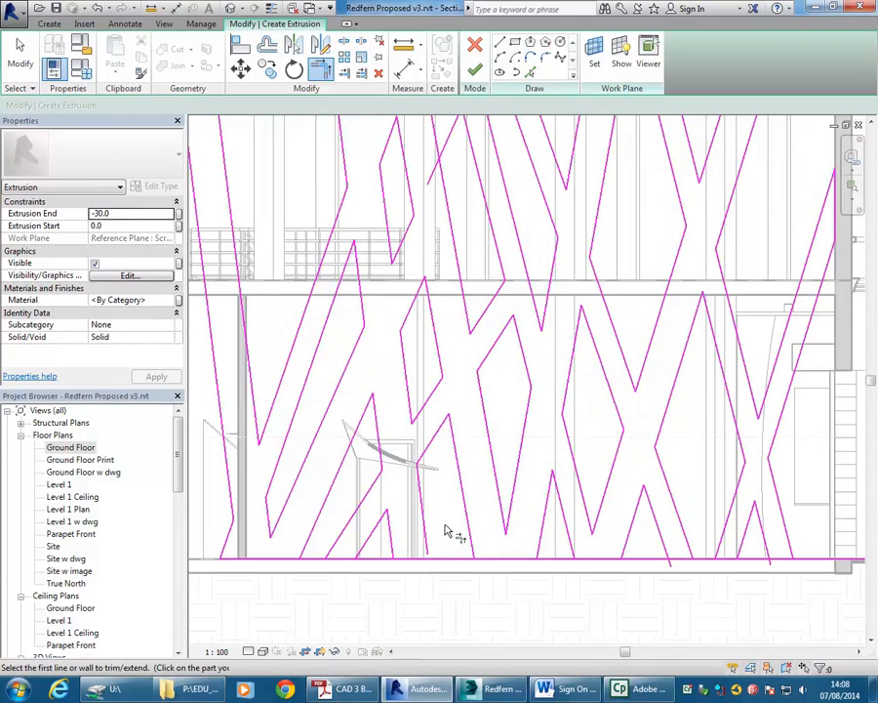
pyautogui.scroll(2, 456, 265)
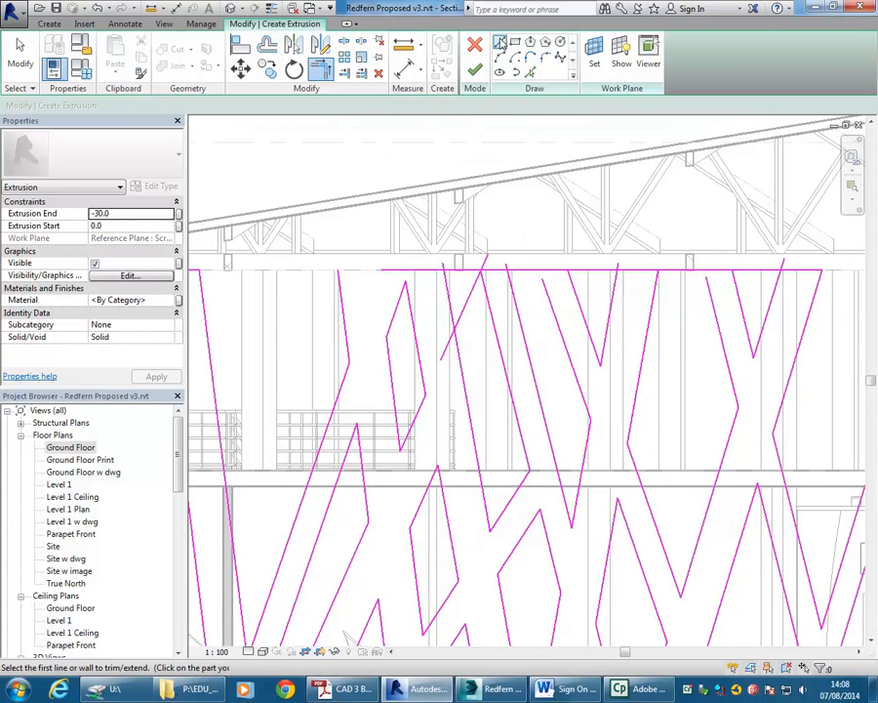
pyautogui.click(410, 528)
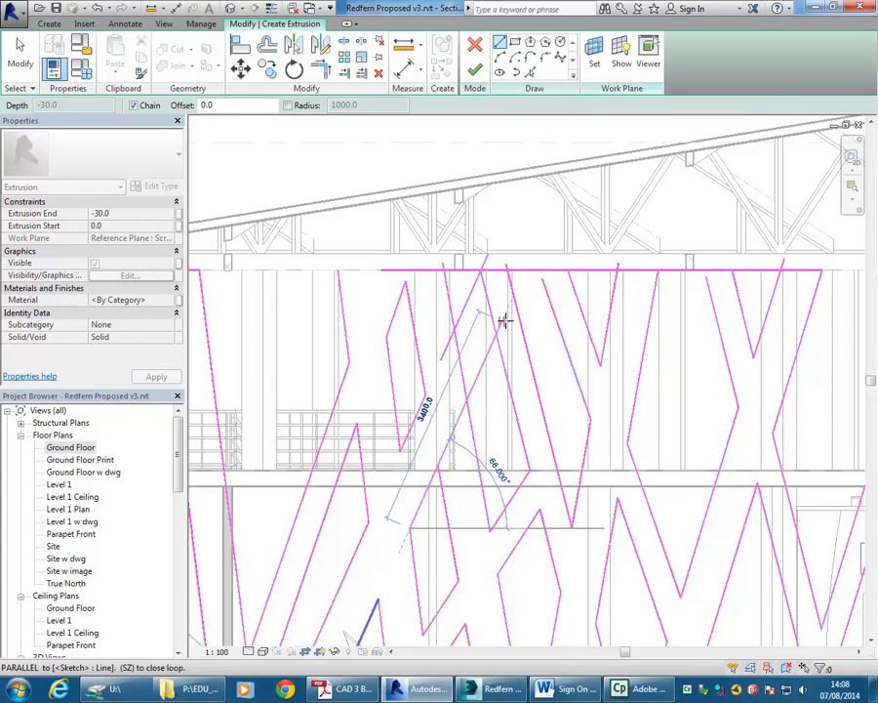
pyautogui.click(522, 271)
pyautogui.press('Escape')
pyautogui.press('Escape')
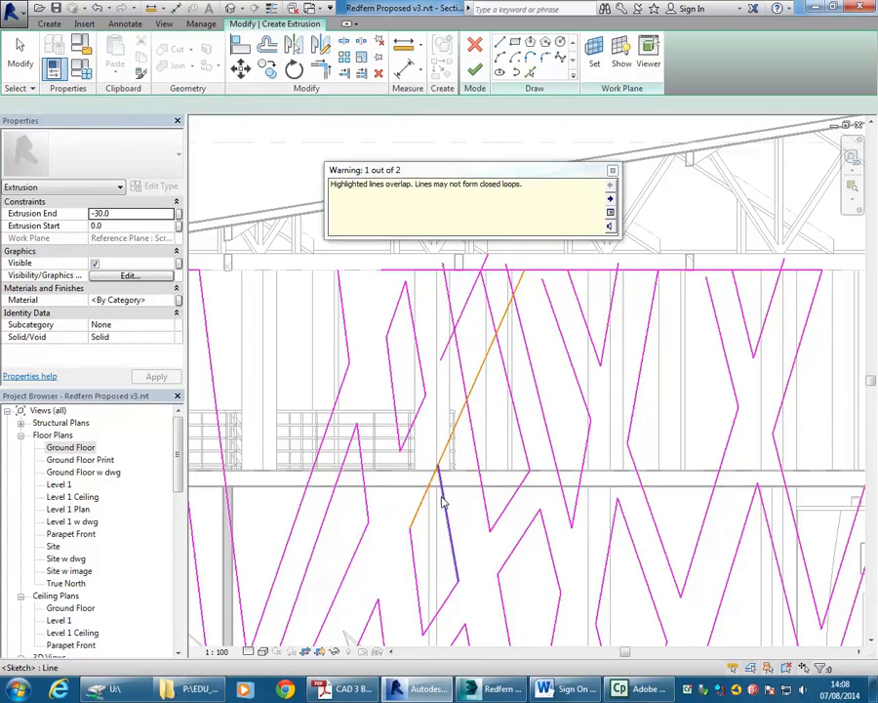
pyautogui.click(612, 171)
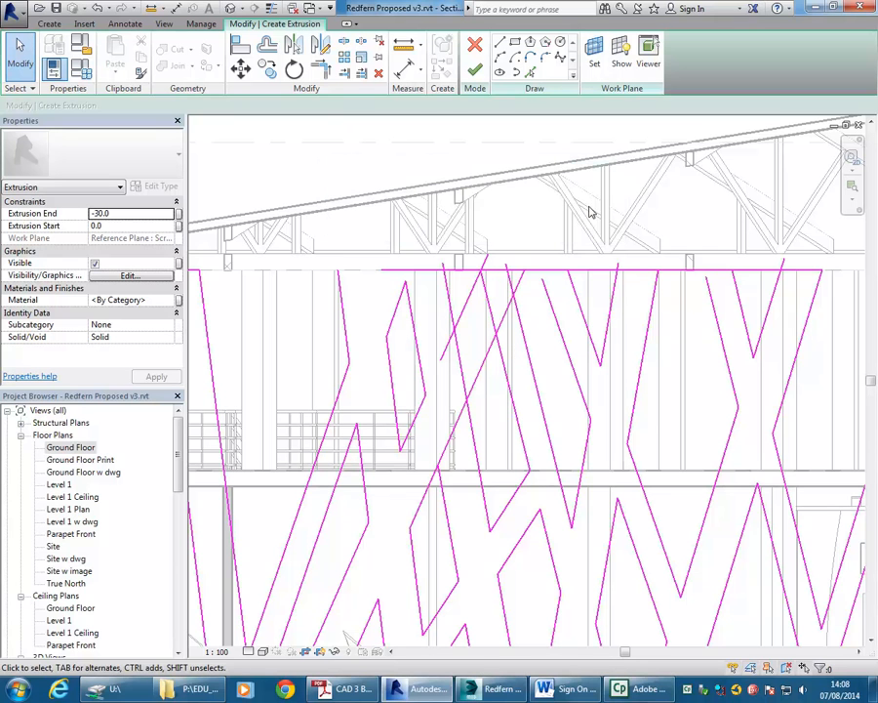
# Shorten the new diagonal line so its lower end sits on the falling strip's edge above Level 1.
pyautogui.click(462, 411)
pyautogui.moveTo(411, 532); pyautogui.dragTo(467, 400)
pyautogui.click(486, 423)
pyautogui.scroll(2, 484, 421)
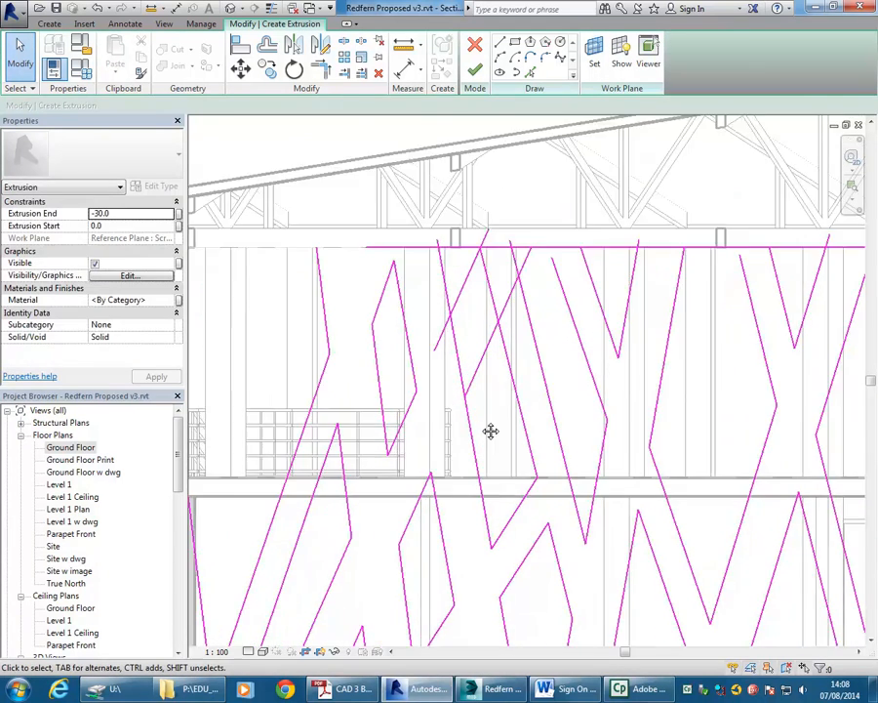
pyautogui.scroll(-1, 484, 422)
pyautogui.moveTo(484, 421)
pyautogui.mouseDown(button='middle')
pyautogui.moveTo(436, 447)
pyautogui.moveTo(415, 336)
pyautogui.moveTo(477, 455)
pyautogui.moveTo(438, 408)
pyautogui.mouseUp(button='middle')
pyautogui.scroll(-1, 409, 335)
pyautogui.scroll(-1, 477, 455)
pyautogui.scroll(1, 436, 488)
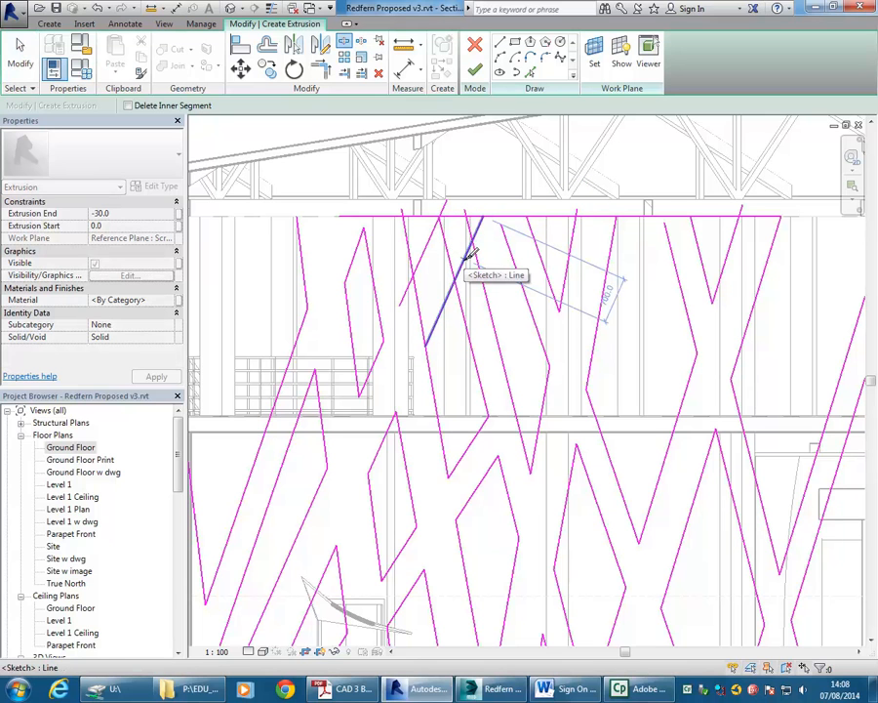
# Split the new diagonal line inside the falling strip and trim both pieces to corners with the strip's two edges.
pyautogui.click(469, 254)
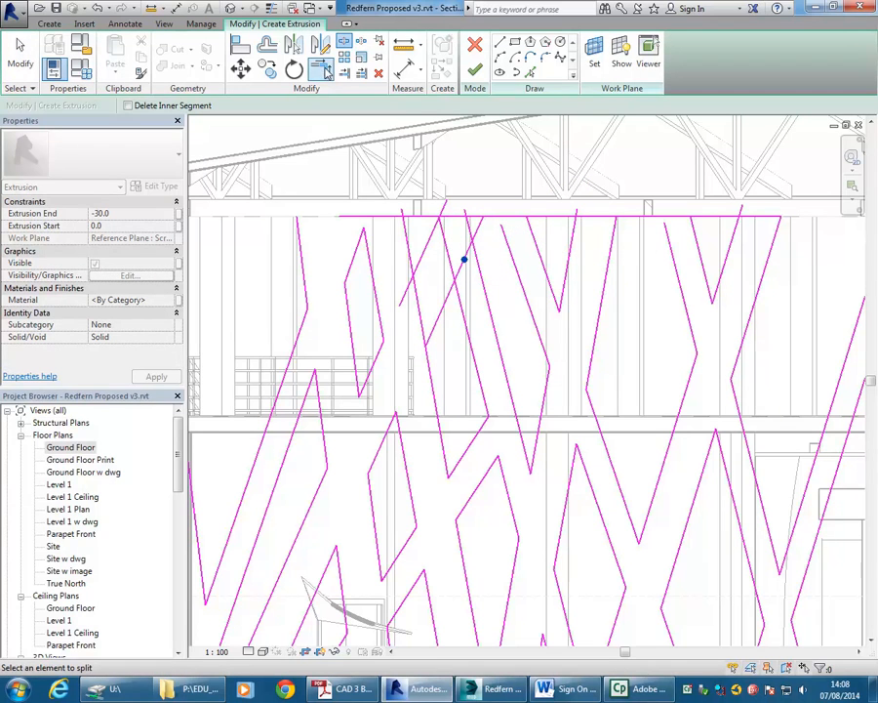
pyautogui.click(326, 71)
pyautogui.click(444, 311)
pyautogui.click(464, 309)
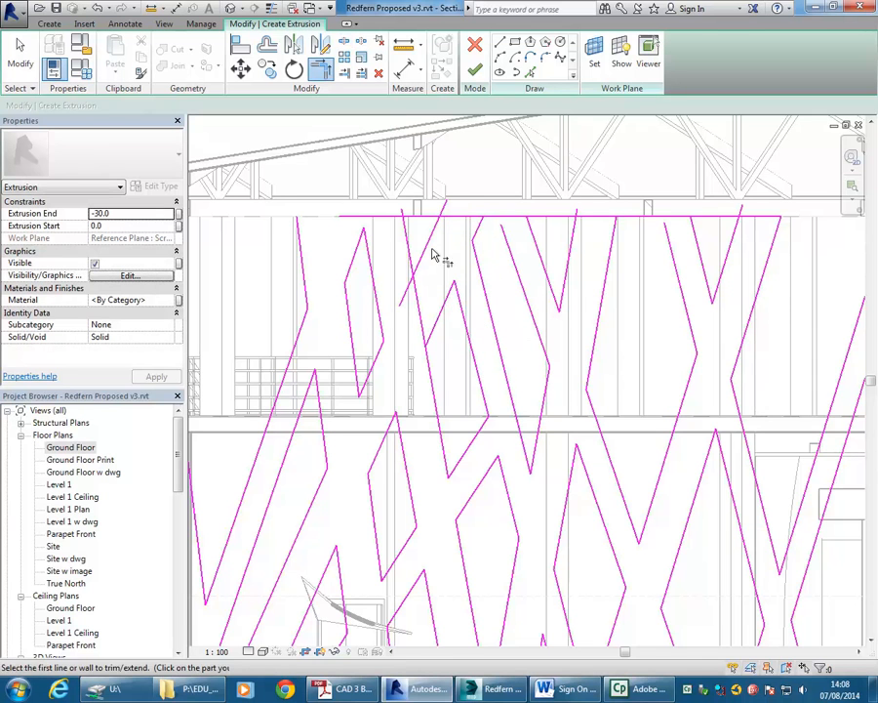
# Split the neighbouring falling edge between the two rising lines and trim its pieces to corners with them below the ceiling line.
pyautogui.click(429, 251)
pyautogui.click(434, 279)
pyautogui.click(346, 41)
pyautogui.click(420, 313)
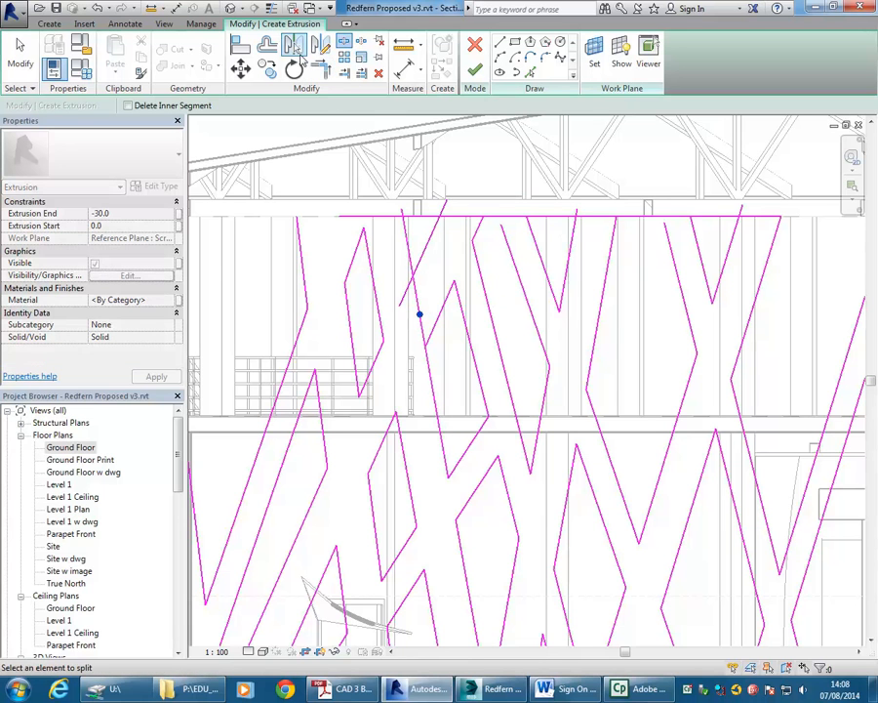
pyautogui.click(321, 70)
pyautogui.click(409, 254)
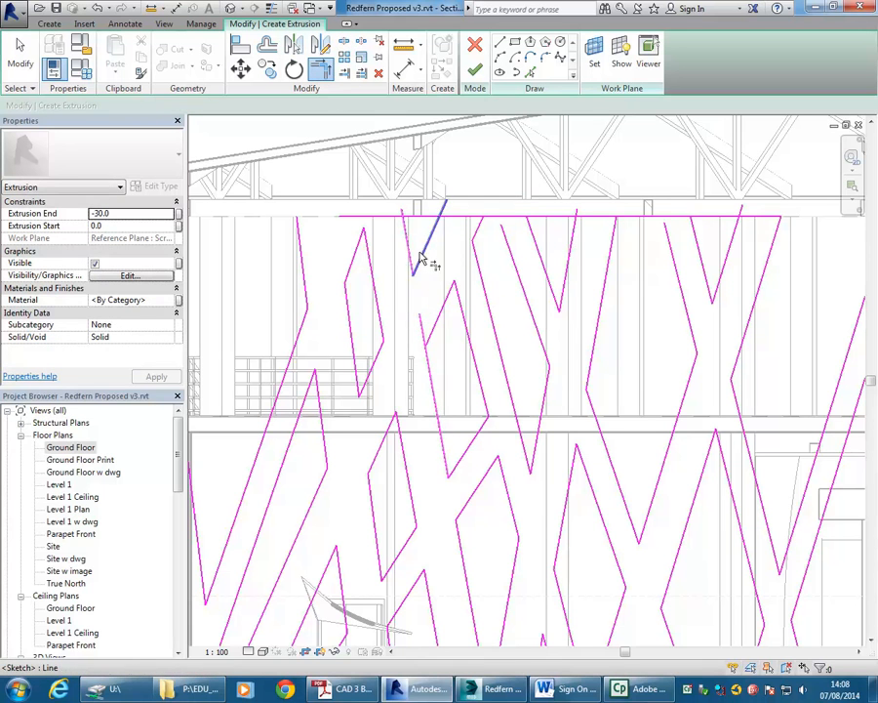
pyautogui.scroll(-3, 414, 247)
pyautogui.click(423, 315)
pyautogui.click(422, 279)
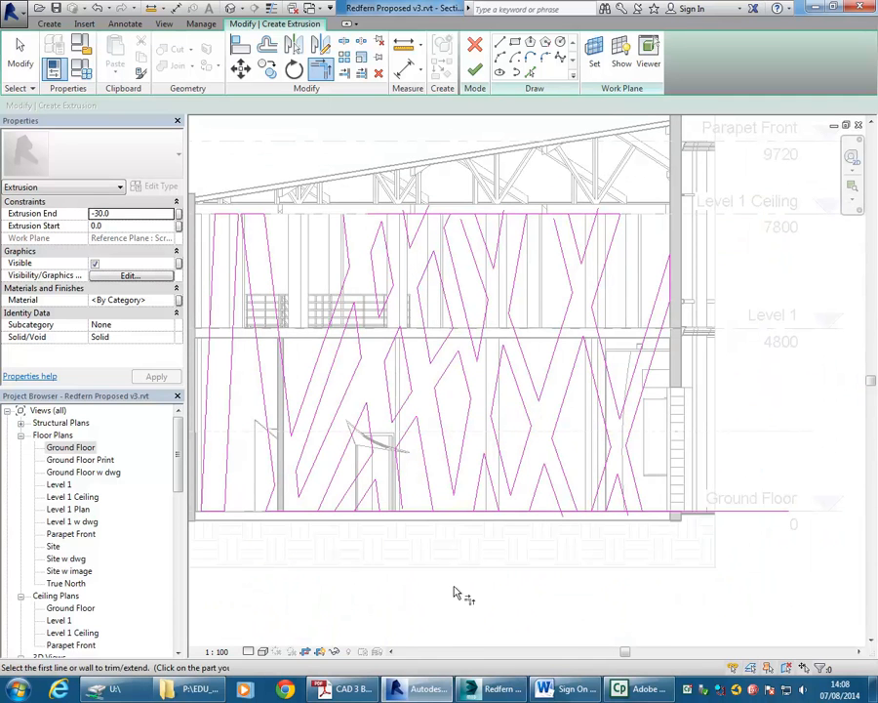
# Trim the overrunning ground line to a corner with the outer foot of the strip nearest the end wall.
pyautogui.moveTo(414, 376); pyautogui.dragTo(444, 393, button='middle')
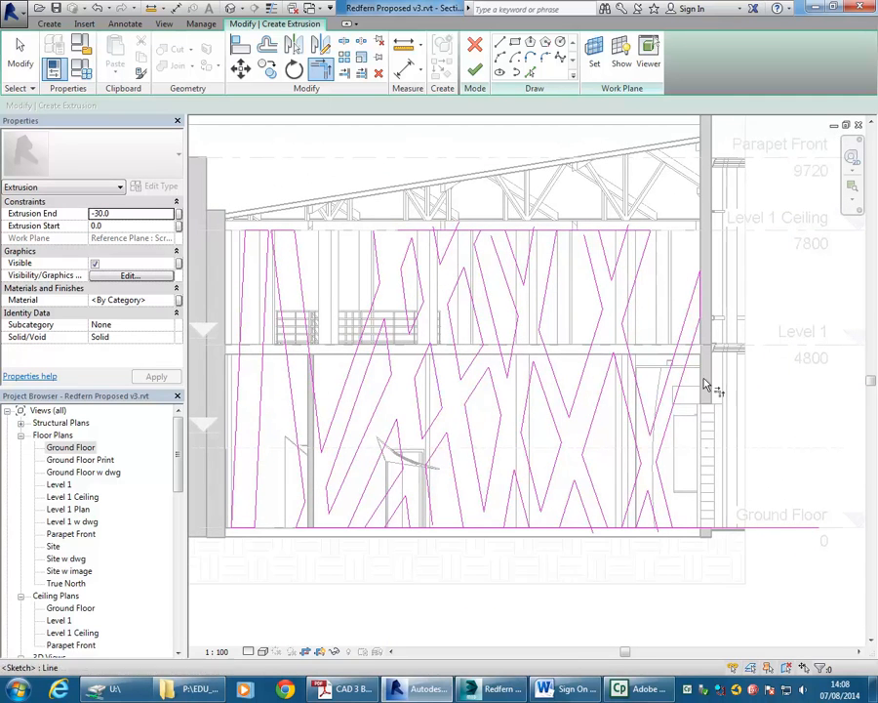
pyautogui.scroll(5, 686, 524)
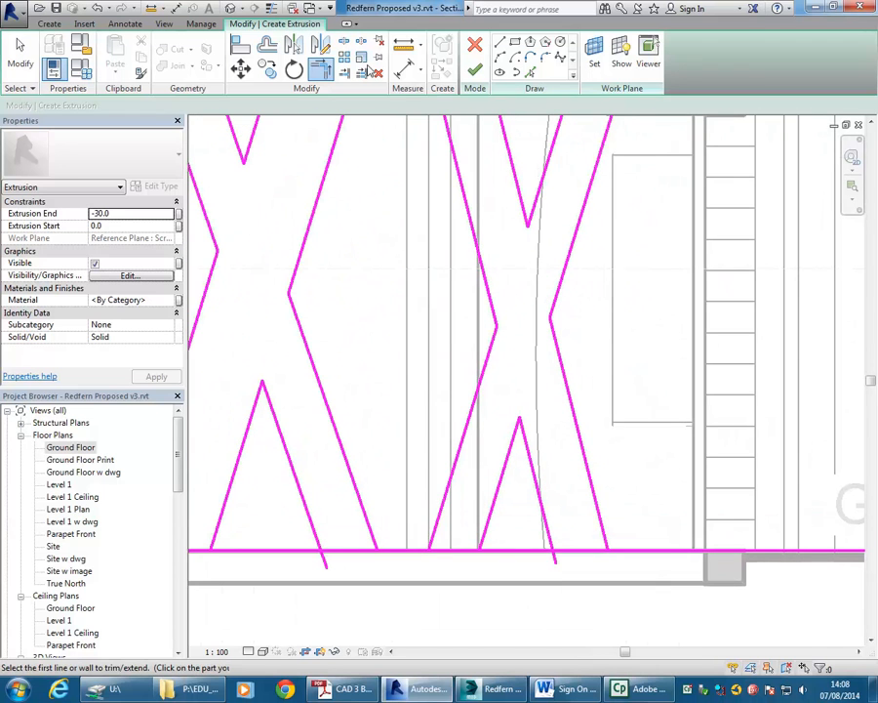
pyautogui.click(601, 537)
pyautogui.click(576, 555)
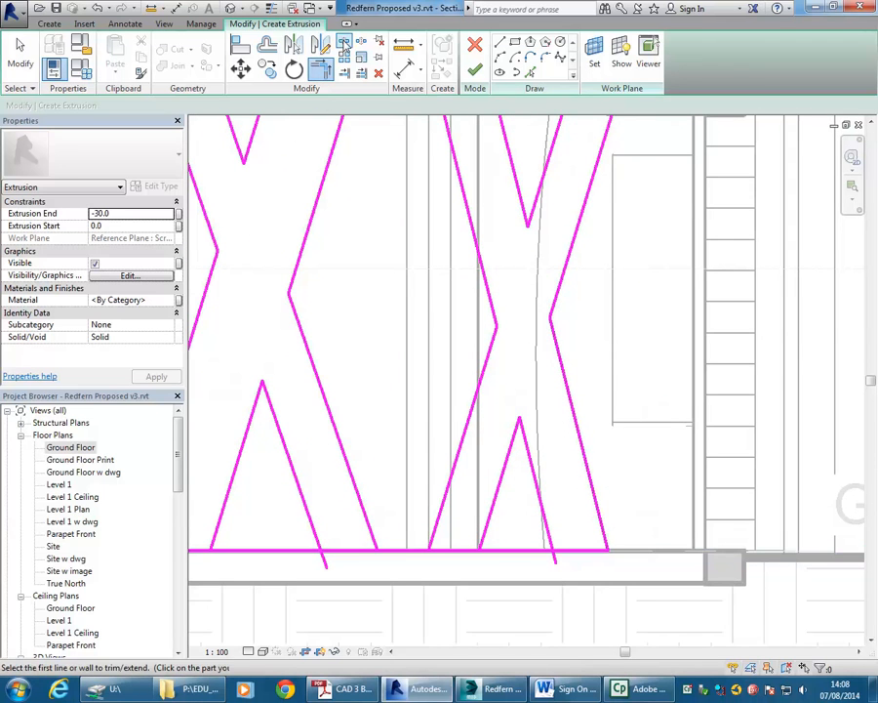
# Split the ground line once inside each opening between the strip feet along the screen wall.
pyautogui.click(343, 46)
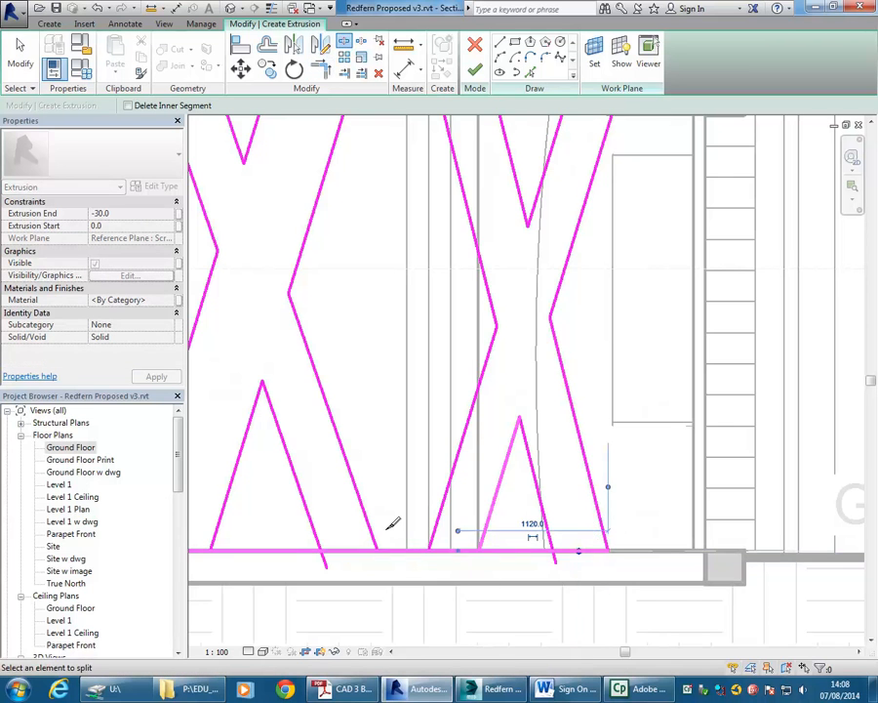
pyautogui.moveTo(417, 528); pyautogui.dragTo(545, 532, button='middle')
pyautogui.click(492, 530)
pyautogui.moveTo(413, 495); pyautogui.dragTo(595, 471, button='middle')
pyautogui.click(480, 507)
pyautogui.moveTo(328, 488); pyautogui.dragTo(615, 478, button='middle')
pyautogui.click(547, 496)
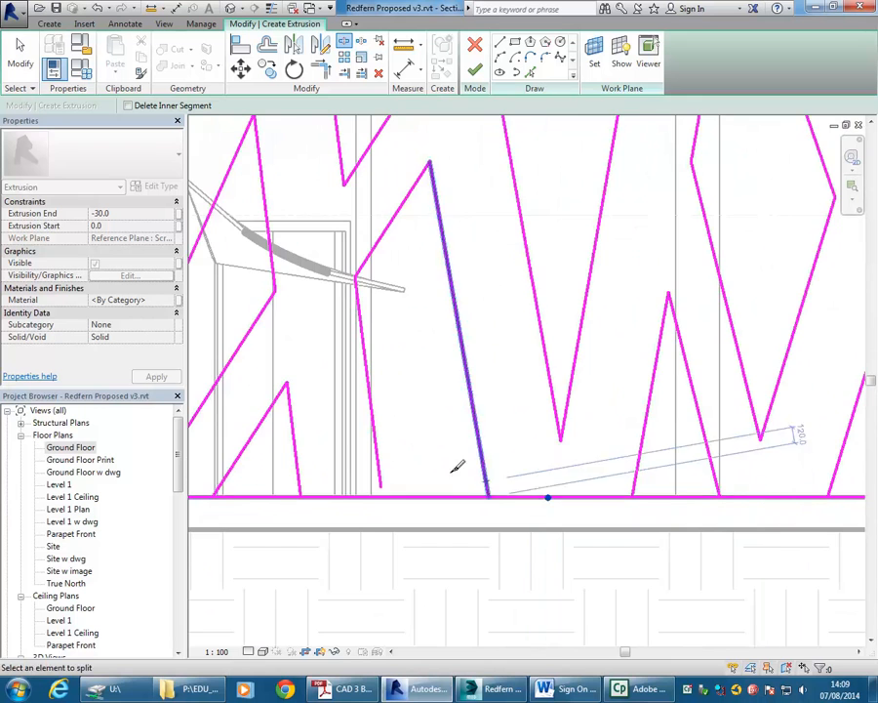
pyautogui.moveTo(435, 465); pyautogui.dragTo(587, 475, button='middle')
pyautogui.scroll(-1, 544, 503)
pyautogui.moveTo(543, 503); pyautogui.dragTo(525, 515, button='middle')
pyautogui.click(480, 516)
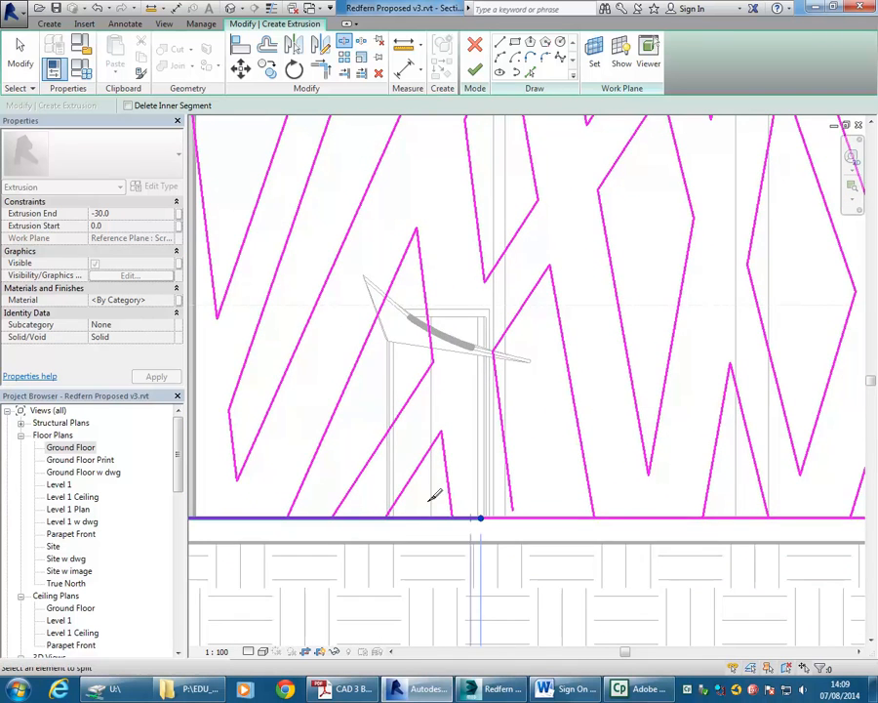
pyautogui.moveTo(371, 506); pyautogui.dragTo(570, 495, button='middle')
pyautogui.click(551, 507)
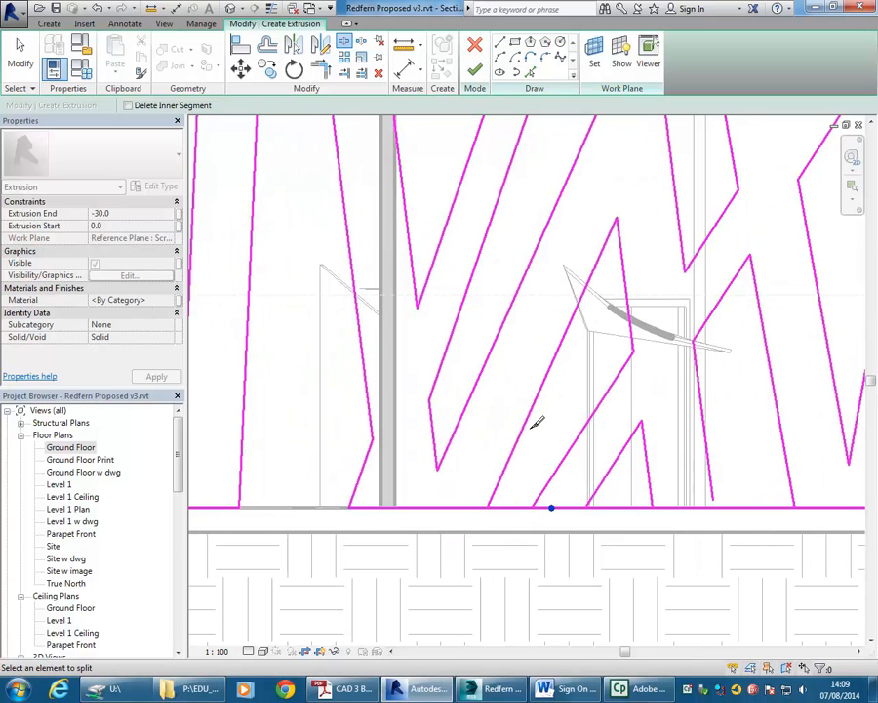
pyautogui.moveTo(558, 455)
pyautogui.mouseDown(button='middle')
pyautogui.moveTo(566, 418)
pyautogui.moveTo(302, 479)
pyautogui.mouseUp(button='middle')
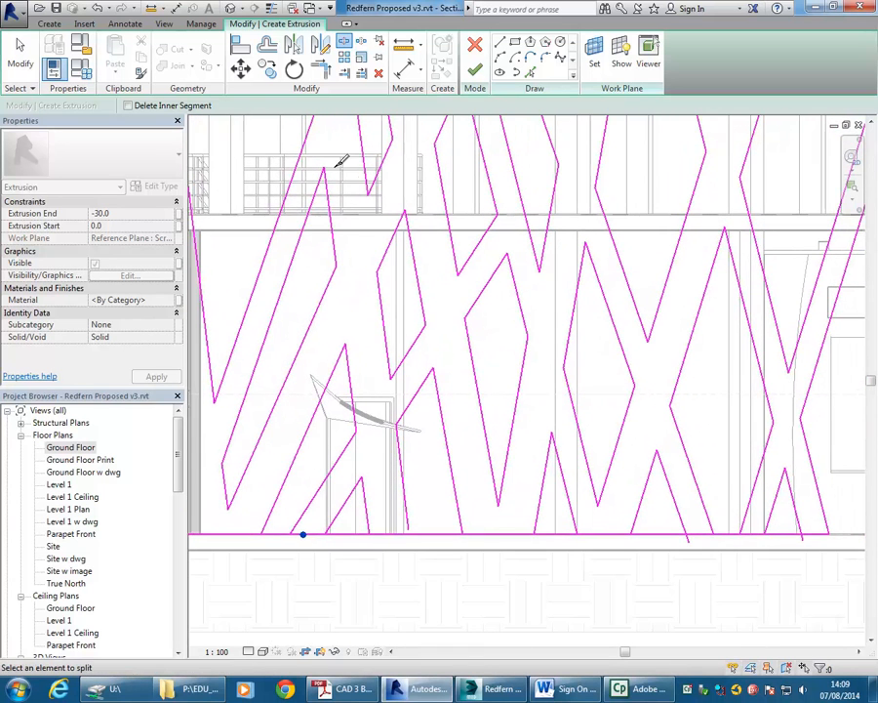
# Trim the split ground line to both legs of the small triangular opening nearest the end wall.
pyautogui.click(321, 68)
pyautogui.moveTo(801, 423); pyautogui.dragTo(435, 404, button='middle')
pyautogui.scroll(2, 433, 404)
pyautogui.click(441, 573)
pyautogui.click(453, 578)
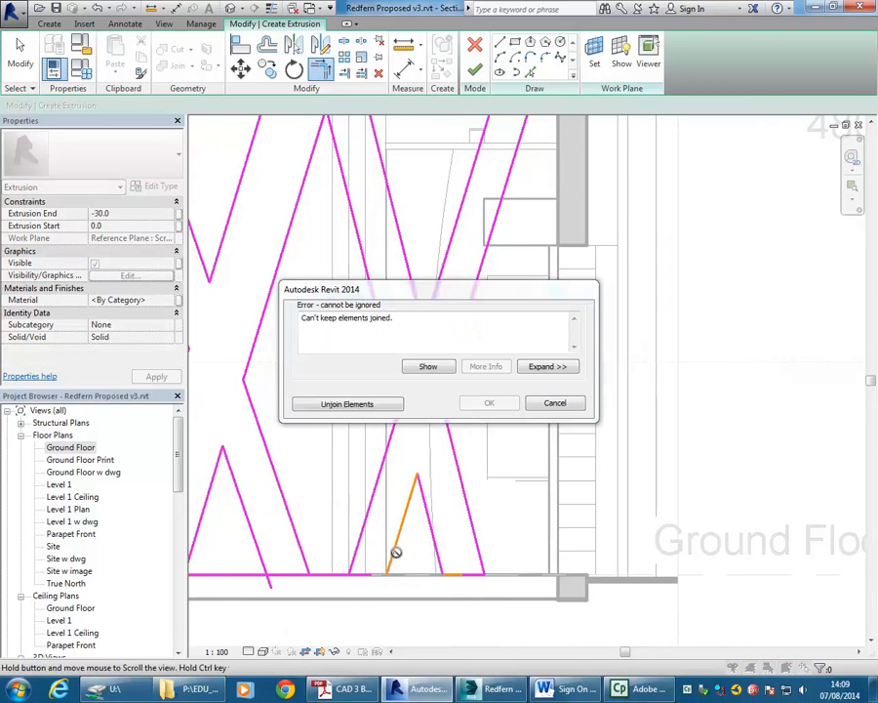
pyautogui.click(564, 408)
pyautogui.scroll(1, 543, 493)
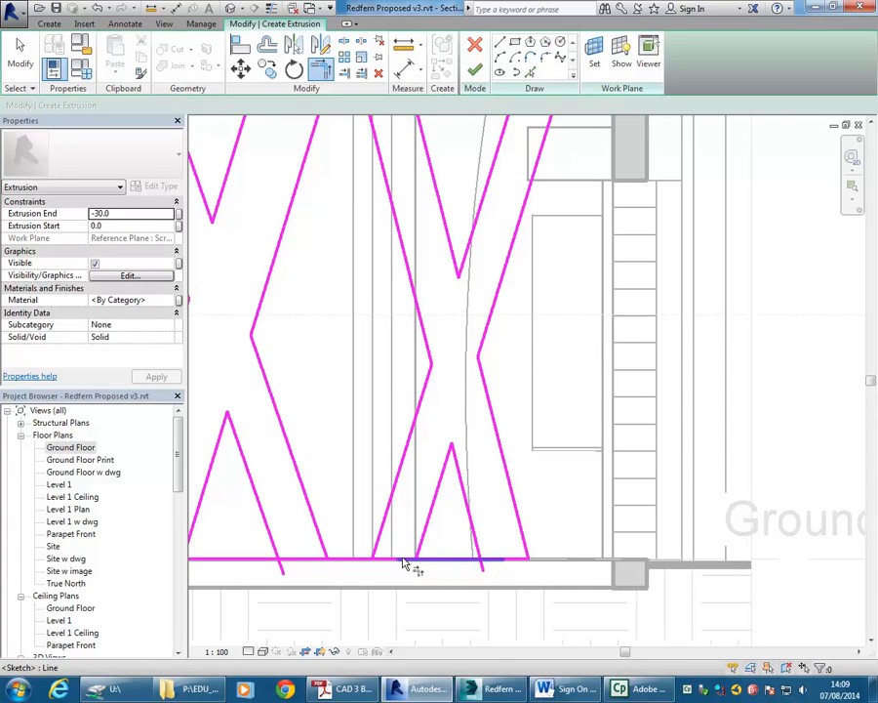
pyautogui.click(494, 558)
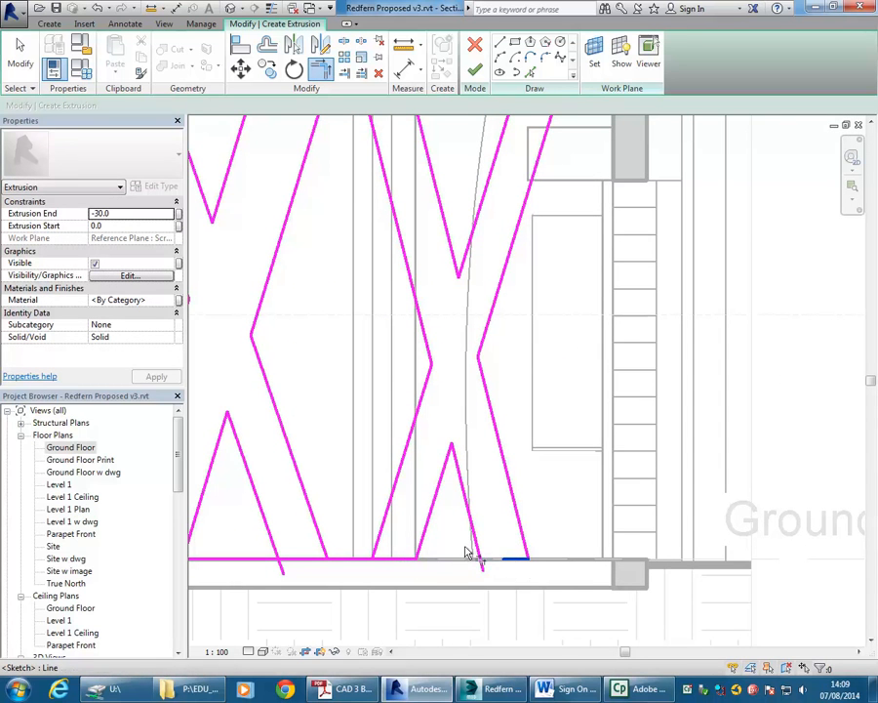
pyautogui.click(476, 546)
pyautogui.scroll(-1, 400, 540)
# Trim the ground line to the strip feet on both sides of the second opening from the end wall, unjoining the elements.
pyautogui.moveTo(420, 540); pyautogui.dragTo(578, 532, button='middle')
pyautogui.scroll(3, 570, 543)
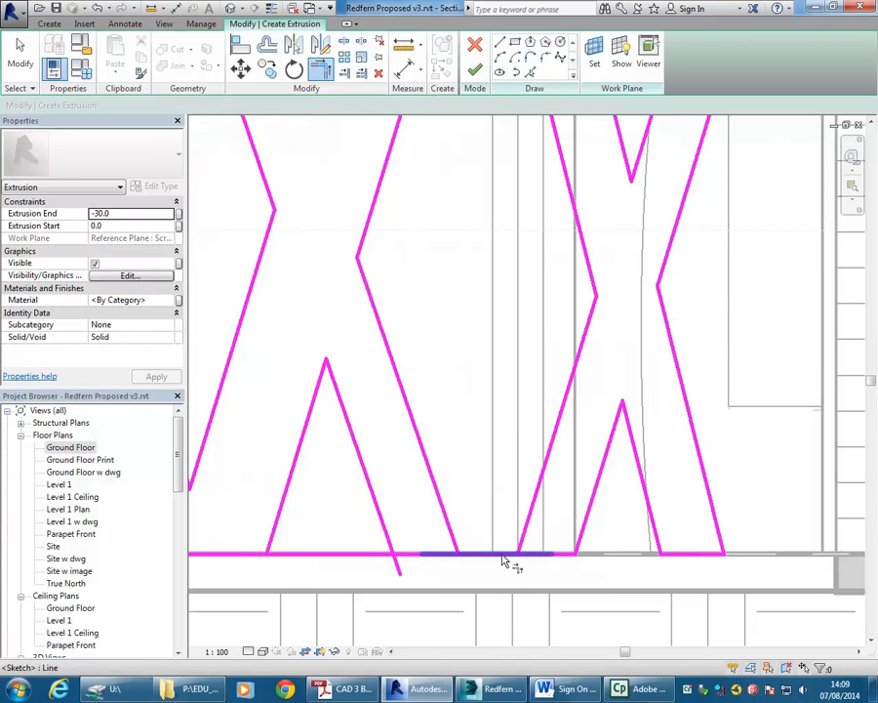
pyautogui.click(447, 532)
pyautogui.click(555, 552)
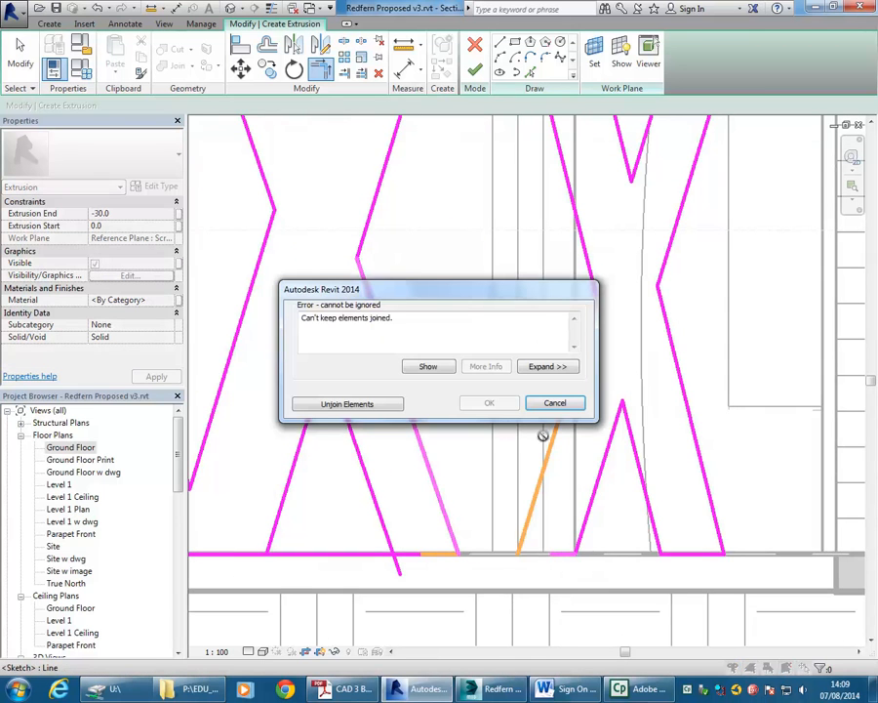
pyautogui.click(348, 404)
pyautogui.moveTo(529, 532); pyautogui.dragTo(568, 517, button='middle')
pyautogui.scroll(1, 556, 525)
pyautogui.click(566, 542)
pyautogui.press('Escape')
# Trim the ground line to both legs of the third, triangular opening from the end wall.
pyautogui.click(364, 542)
pyautogui.click(400, 519)
pyautogui.click(588, 542)
pyautogui.click(529, 510)
pyautogui.scroll(-3, 525, 517)
# Trim the ground line to both legs of the fourth, triangular opening from the end wall, unjoining the elements.
pyautogui.moveTo(519, 520); pyautogui.dragTo(626, 524, button='middle')
pyautogui.scroll(2, 512, 527)
pyautogui.click(356, 538)
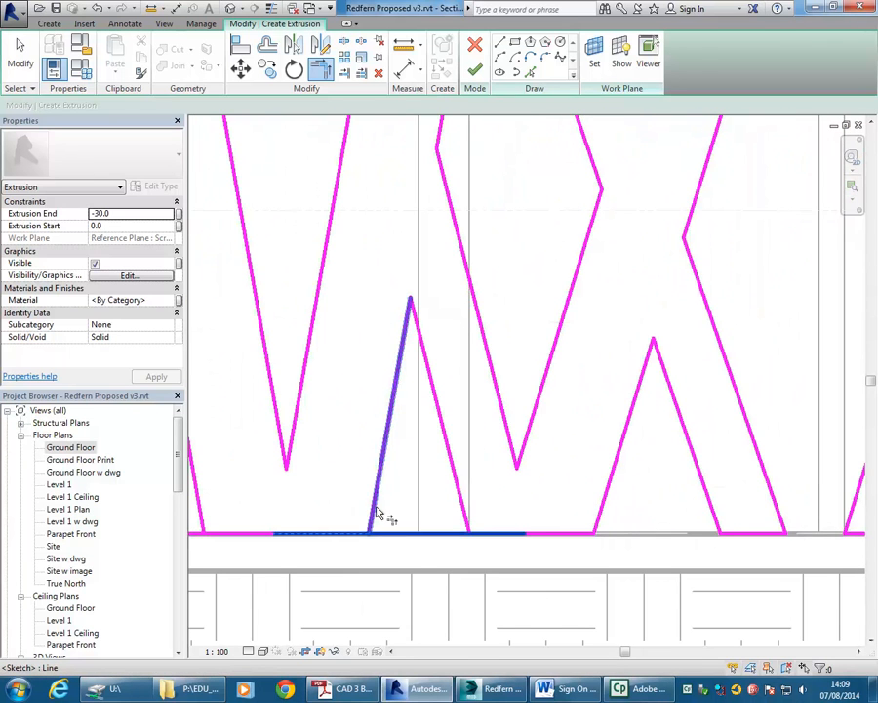
pyautogui.click(381, 514)
pyautogui.click(347, 403)
pyautogui.click(535, 534)
pyautogui.click(463, 507)
pyautogui.scroll(-1, 498, 522)
# Trim the ground line to the strip edges on both sides of the fifth opening beside the door canopy, unjoining the elements.
pyautogui.moveTo(497, 522)
pyautogui.mouseDown(button='middle')
pyautogui.moveTo(464, 517)
pyautogui.moveTo(717, 525)
pyautogui.mouseUp(button='middle')
pyautogui.scroll(2, 546, 522)
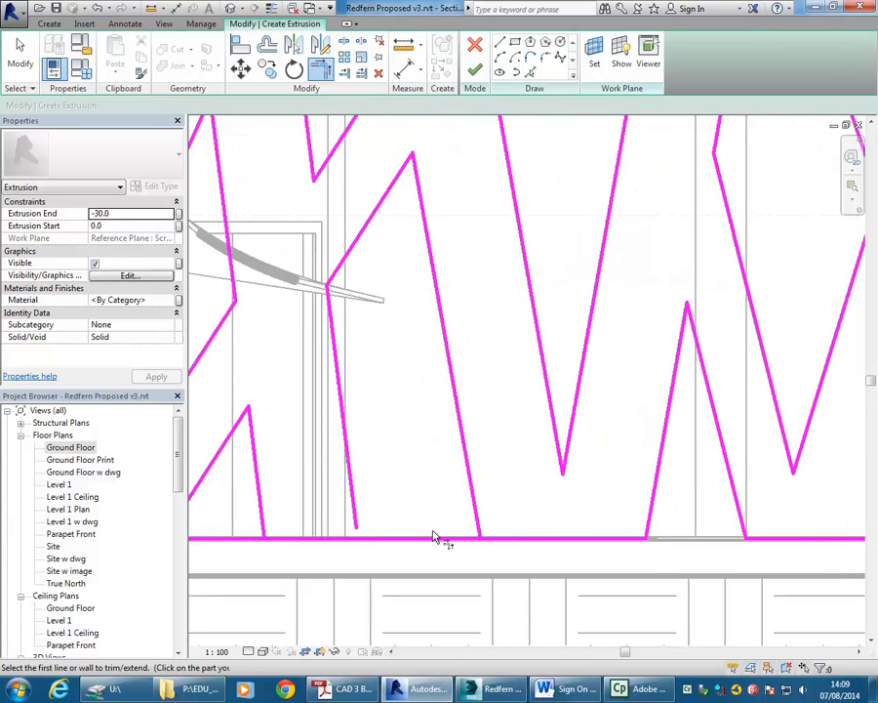
pyautogui.moveTo(433, 532); pyautogui.dragTo(502, 541, button='middle')
pyautogui.scroll(-1, 493, 542)
pyautogui.click(416, 554)
pyautogui.click(432, 525)
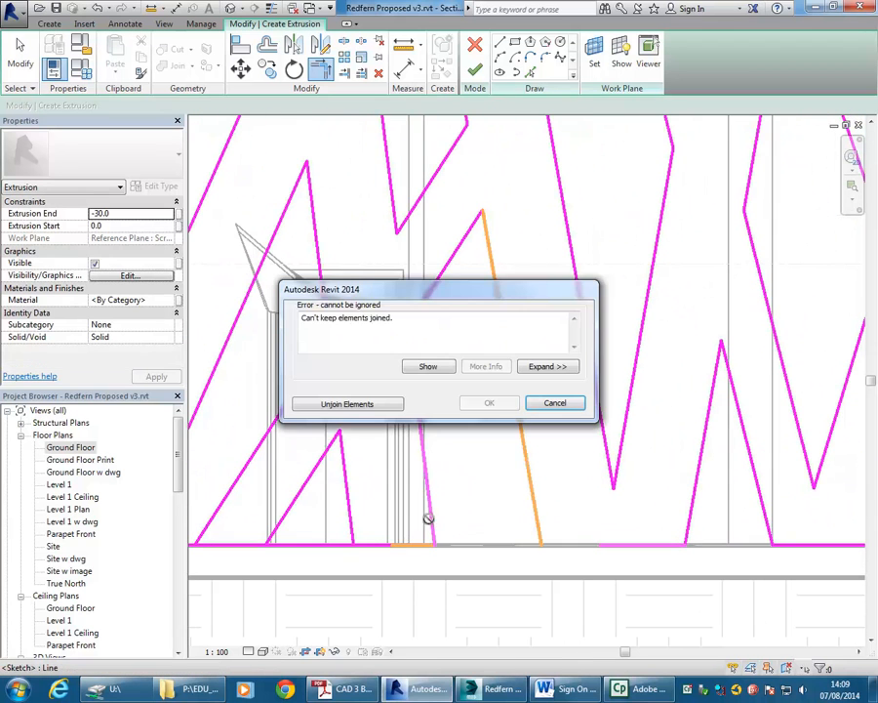
pyautogui.click(367, 402)
pyautogui.click(609, 544)
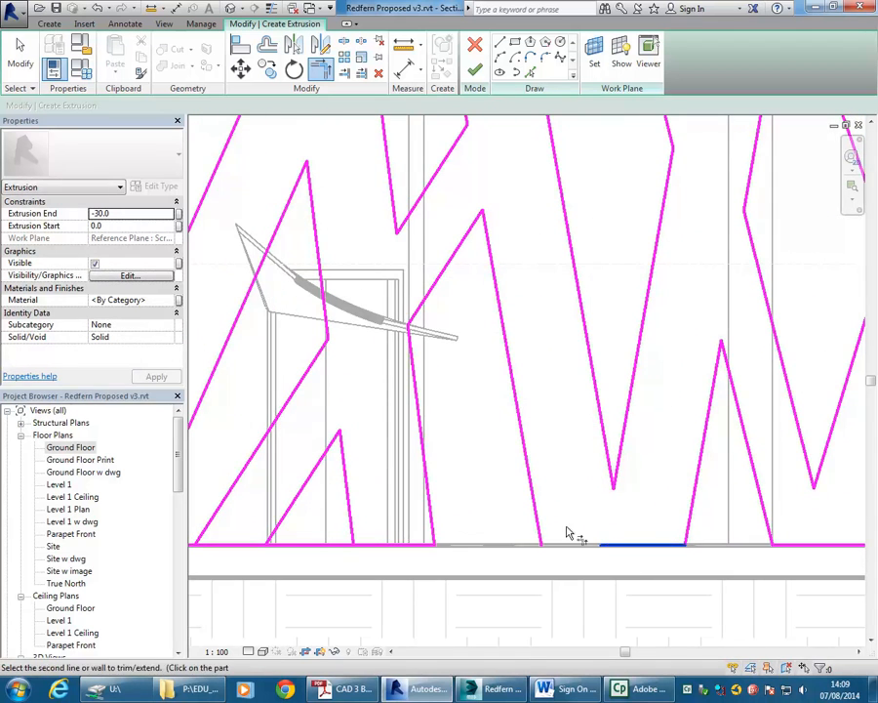
pyautogui.click(537, 521)
# Trim the ground line to both legs of the small triangular opening in front of the door, unjoining the elements.
pyautogui.scroll(-1, 392, 510)
pyautogui.scroll(2, 392, 514)
pyautogui.click(462, 564)
pyautogui.click(510, 546)
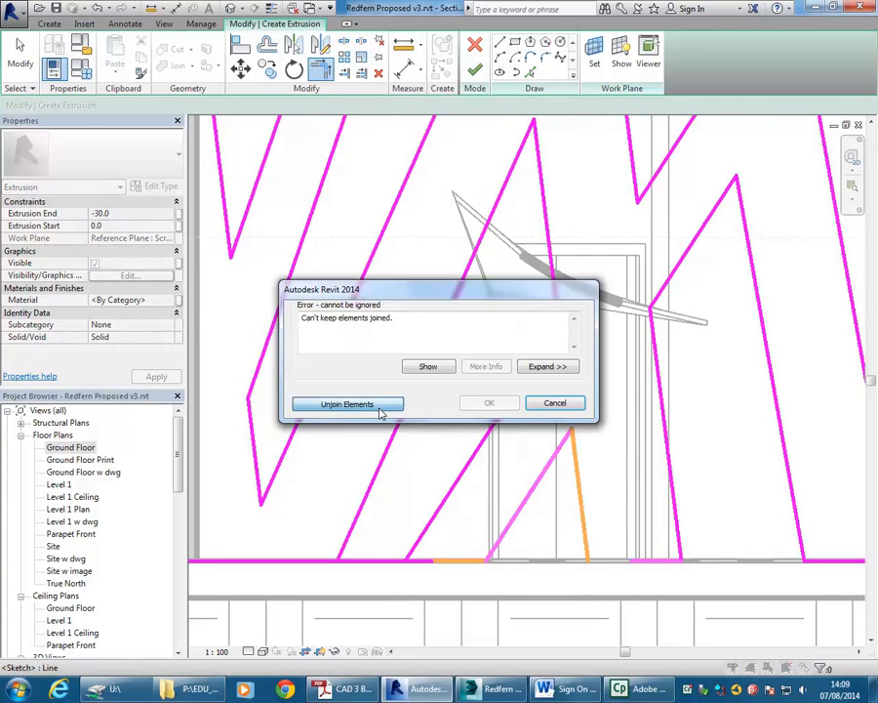
pyautogui.click(379, 404)
pyautogui.click(592, 560)
pyautogui.click(598, 550)
pyautogui.scroll(-1, 668, 557)
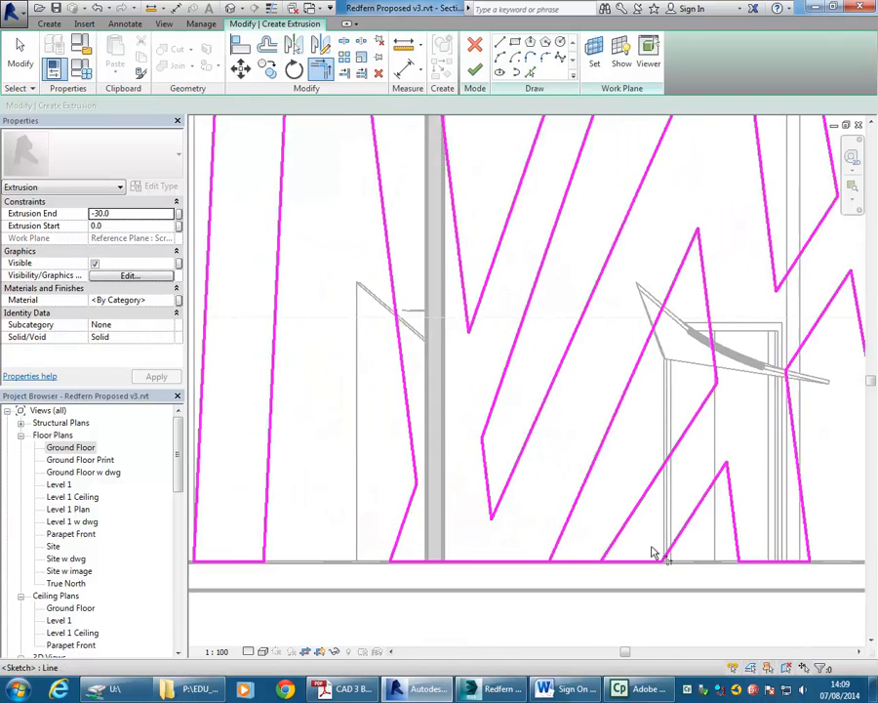
# Trim the ground line to both strip edges of the narrow slanted opening beyond the door, unjoining the elements.
pyautogui.click(615, 564)
pyautogui.scroll(1, 527, 556)
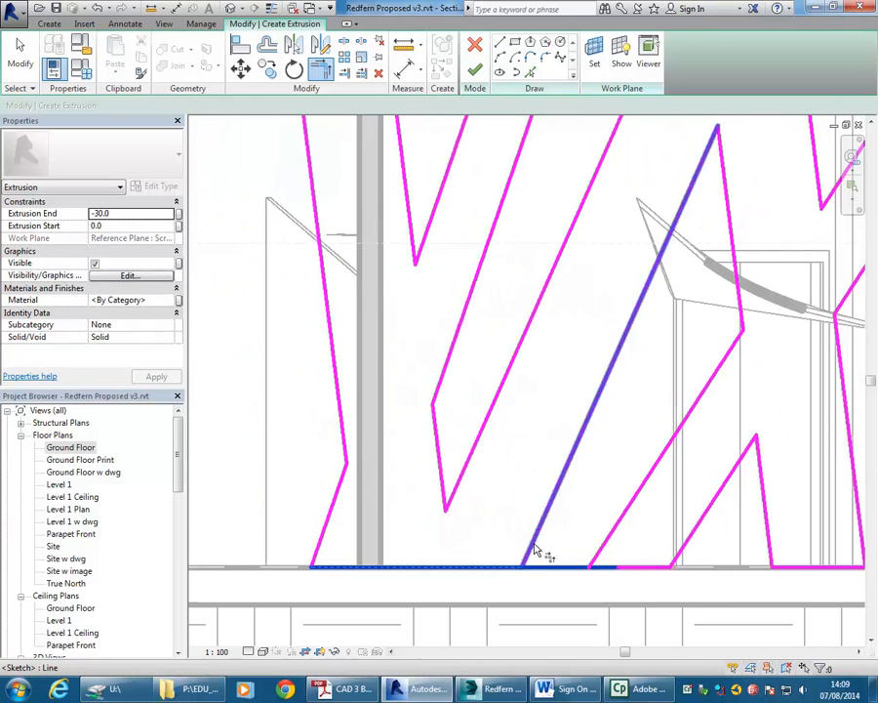
pyautogui.click(534, 548)
pyautogui.click(349, 404)
pyautogui.click(624, 564)
pyautogui.scroll(-6, 603, 557)
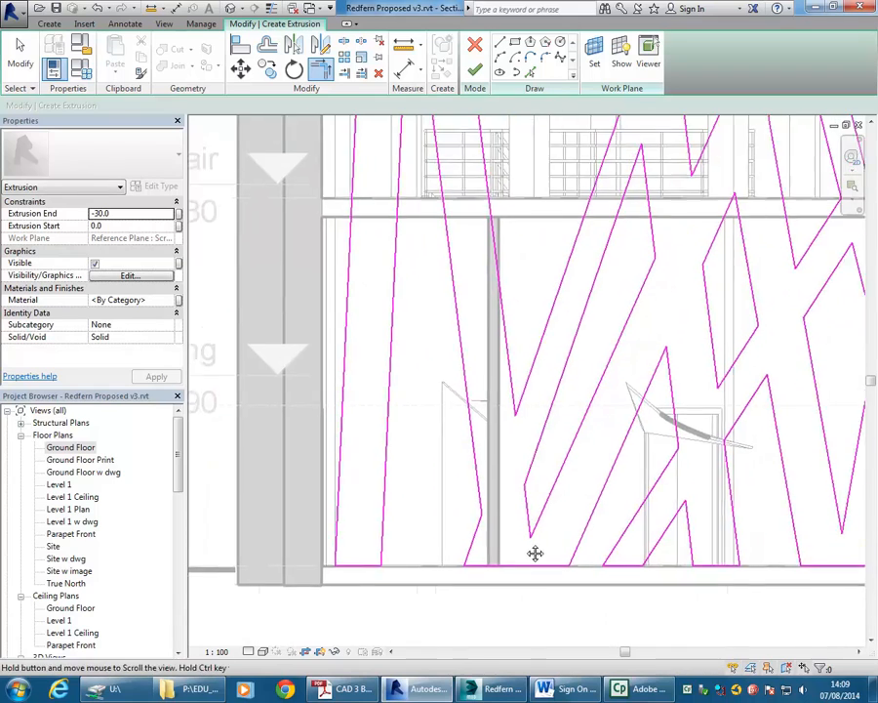
pyautogui.scroll(-3, 536, 524)
pyautogui.scroll(3, 549, 523)
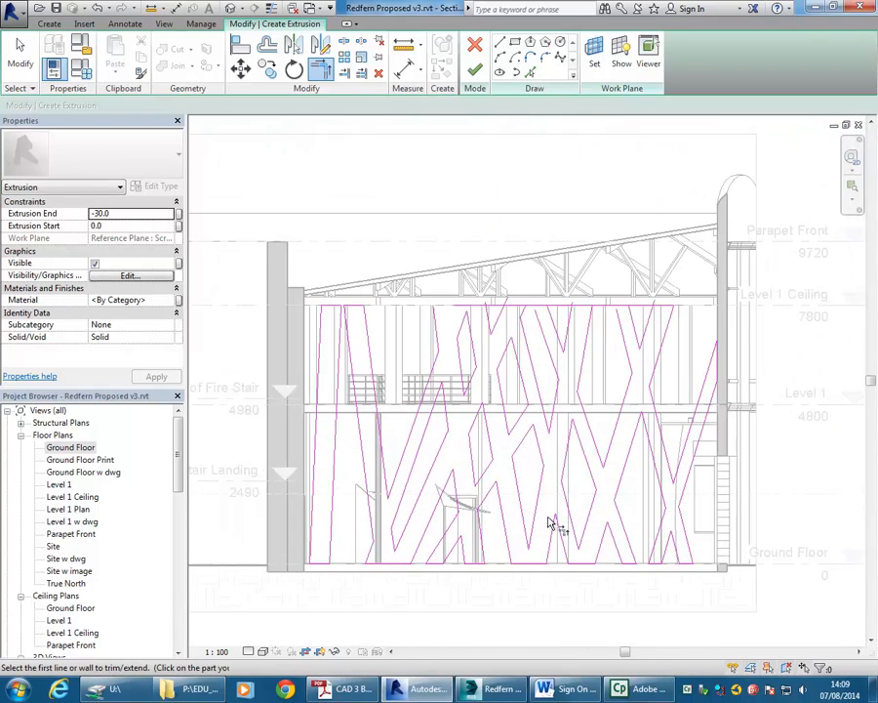
pyautogui.scroll(1, 449, 312)
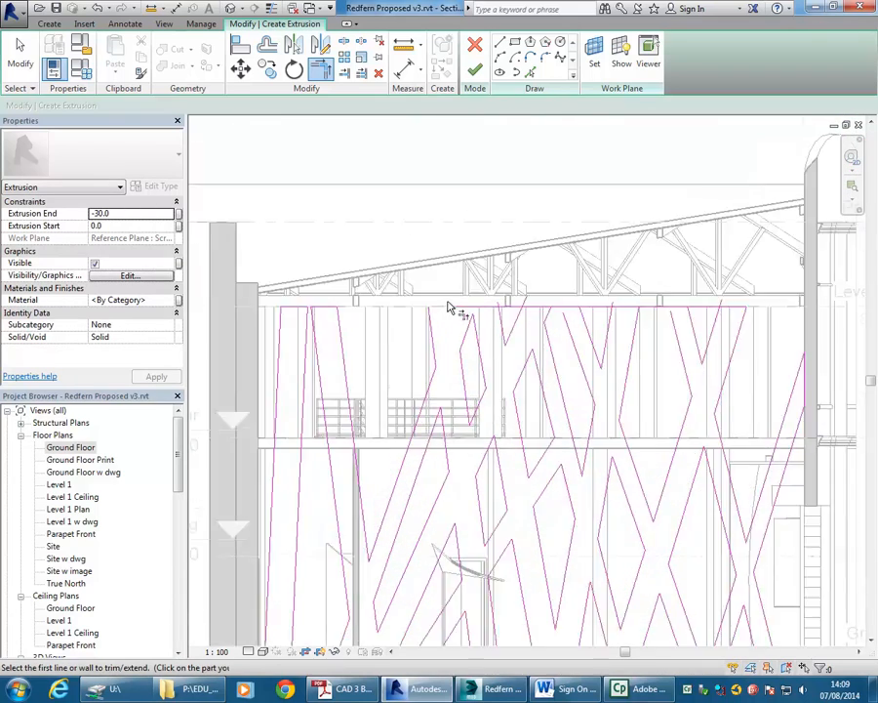
# Trim the ceiling line to the upper end of the slanted strip edge above the balustrade.
pyautogui.scroll(2, 436, 309)
pyautogui.click(435, 331)
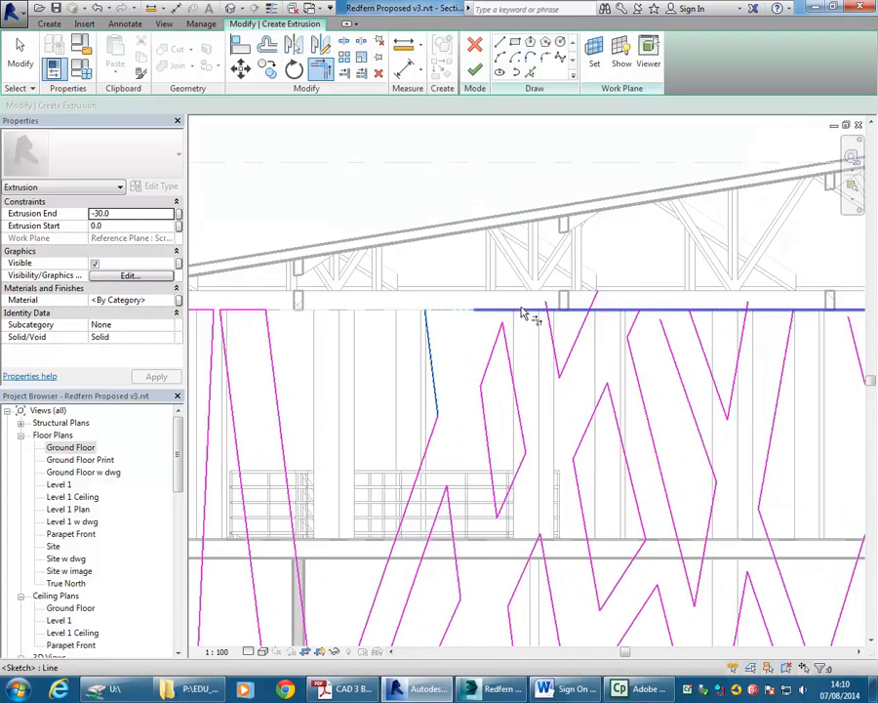
pyautogui.click(527, 312)
pyautogui.scroll(-2, 561, 326)
pyautogui.moveTo(558, 336); pyautogui.dragTo(347, 355, button='middle')
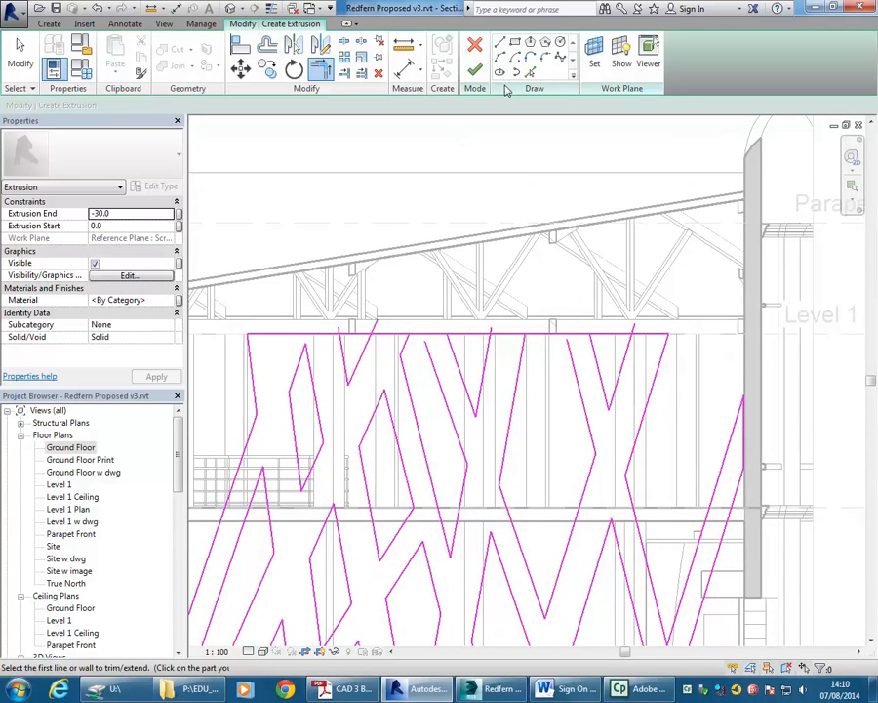
# Split the ceiling line inside the two larger V-shaped openings, without deleting the inner segment.
pyautogui.click(345, 46)
pyautogui.scroll(1, 400, 249)
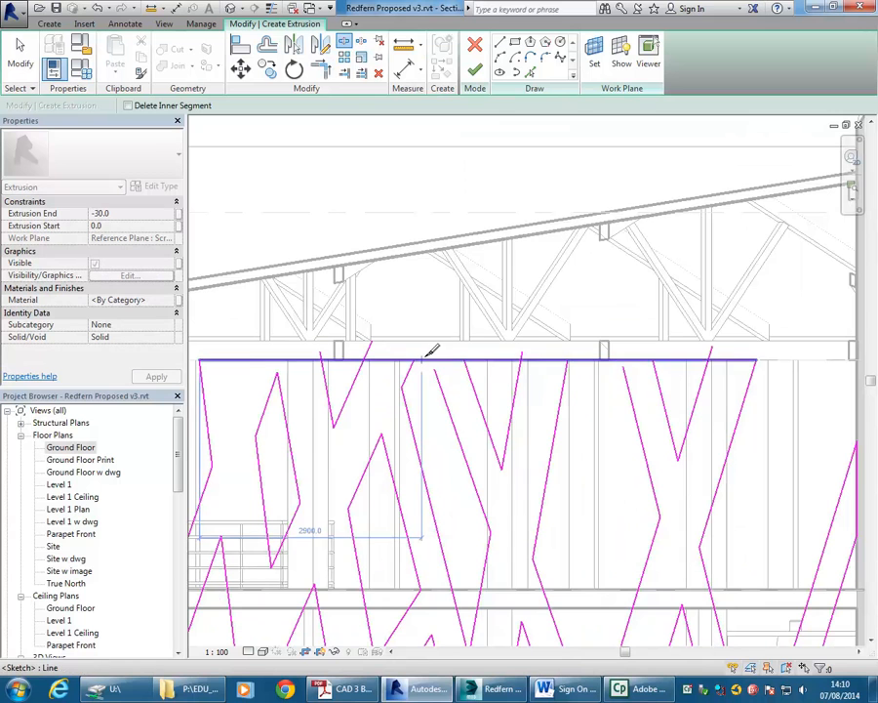
pyautogui.click(491, 360)
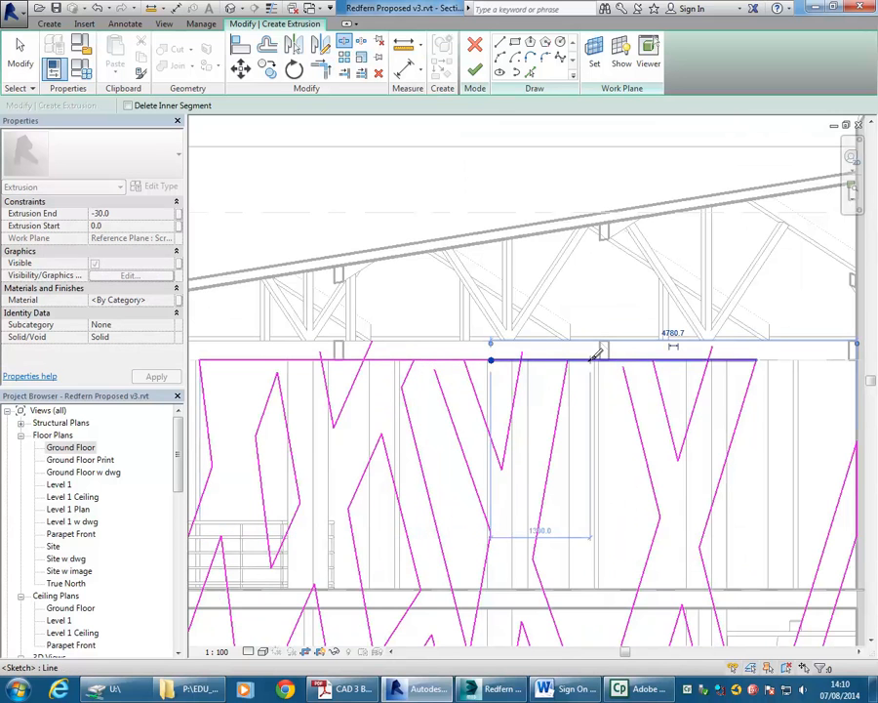
pyautogui.click(674, 360)
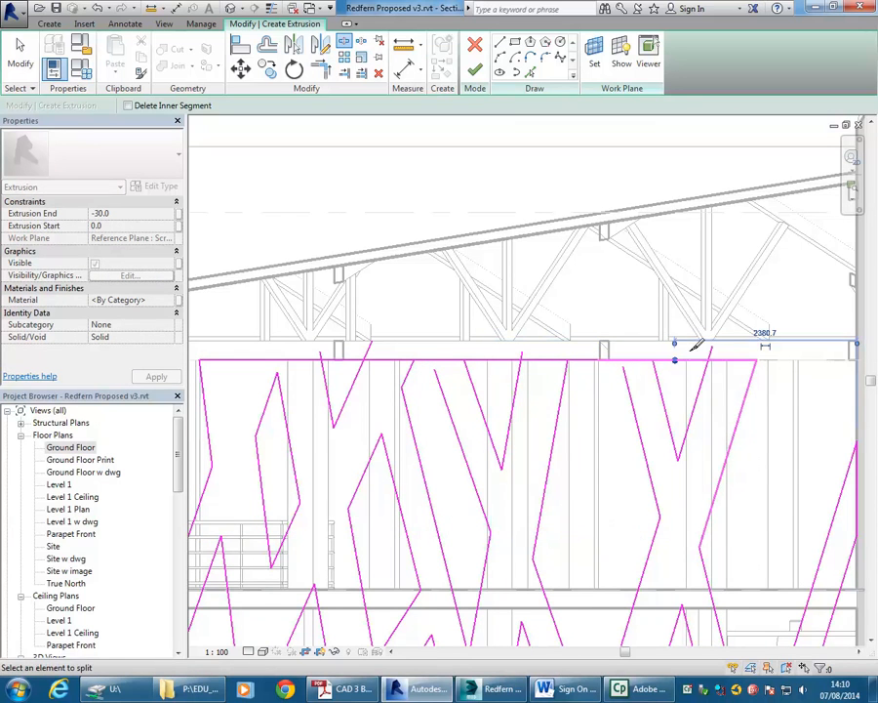
# Trim the split ceiling line to the strip edges around the V-shaped opening nearest the end wall with the curved parapet.
pyautogui.click(321, 68)
pyautogui.scroll(2, 752, 384)
pyautogui.click(737, 352)
pyautogui.click(686, 370)
pyautogui.click(591, 354)
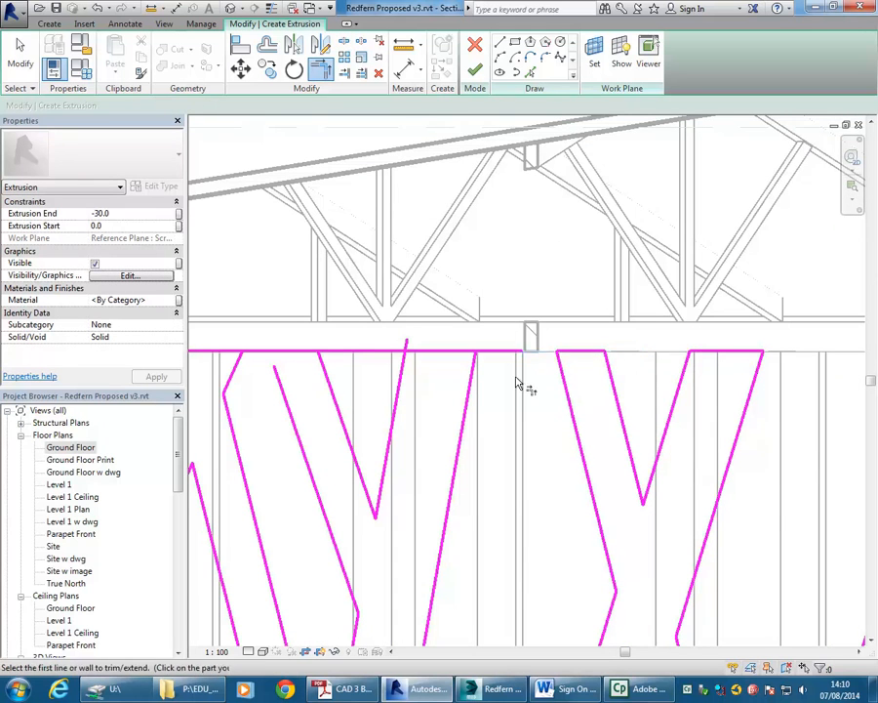
pyautogui.click(561, 373)
# Trim the ceiling segment to both edges of the strip between the middle V-shaped opening and the adjacent wide gap.
pyautogui.moveTo(441, 354); pyautogui.dragTo(523, 359, button='middle')
pyautogui.click(524, 357)
pyautogui.click(556, 369)
pyautogui.click(498, 359)
pyautogui.click(484, 369)
# Trim the ceiling line to both edges of the long strip on the balustrade side of the middle V-shaped opening.
pyautogui.scroll(-1, 430, 369)
pyautogui.moveTo(386, 365); pyautogui.dragTo(470, 366, button='middle')
pyautogui.click(480, 363)
pyautogui.click(489, 372)
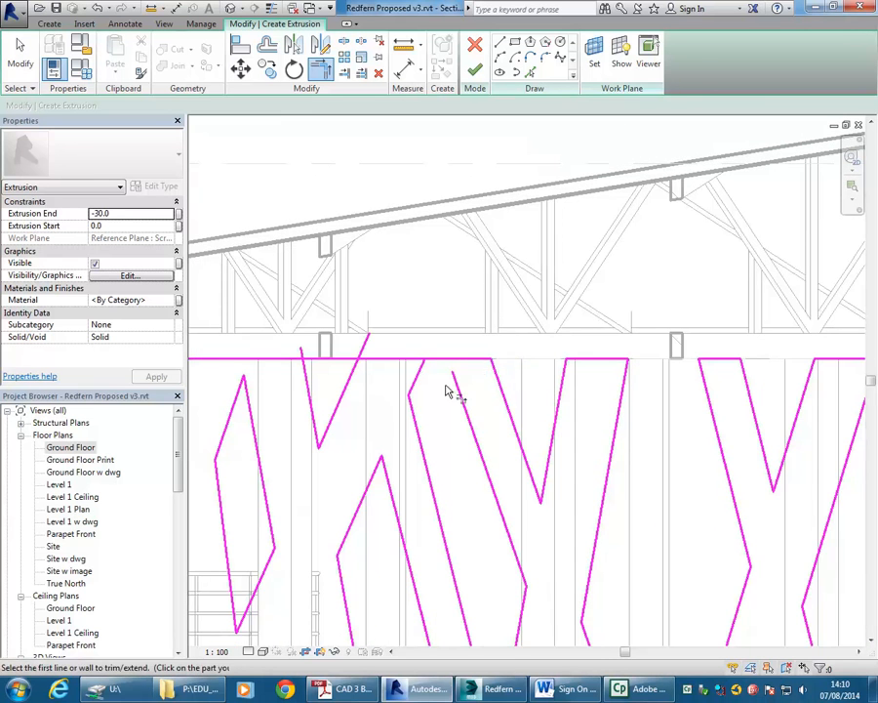
pyautogui.scroll(1, 447, 391)
pyautogui.click(486, 346)
pyautogui.click(466, 383)
# Trim the ceiling line to both edges of the strip between the narrow slanted gap and the small V-shaped opening.
pyautogui.moveTo(391, 344); pyautogui.dragTo(490, 363, button='middle')
pyautogui.click(496, 365)
pyautogui.click(510, 384)
pyautogui.click(441, 363)
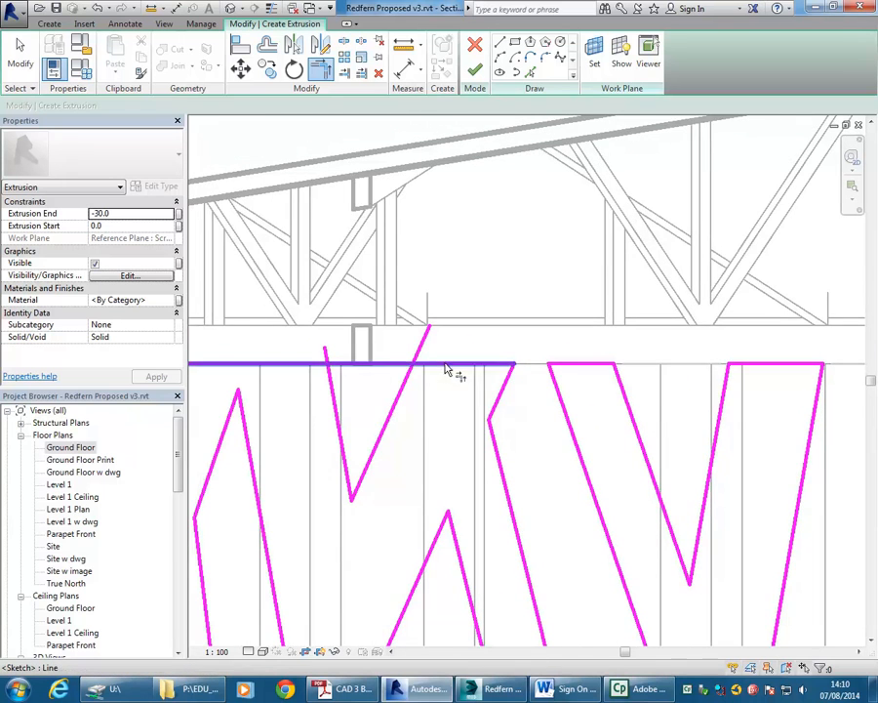
pyautogui.click(403, 389)
pyautogui.scroll(-1, 376, 356)
pyautogui.moveTo(370, 345)
pyautogui.mouseDown(button='middle')
pyautogui.moveTo(532, 390)
pyautogui.moveTo(486, 334)
pyautogui.mouseUp(button='middle')
pyautogui.scroll(-2, 499, 405)
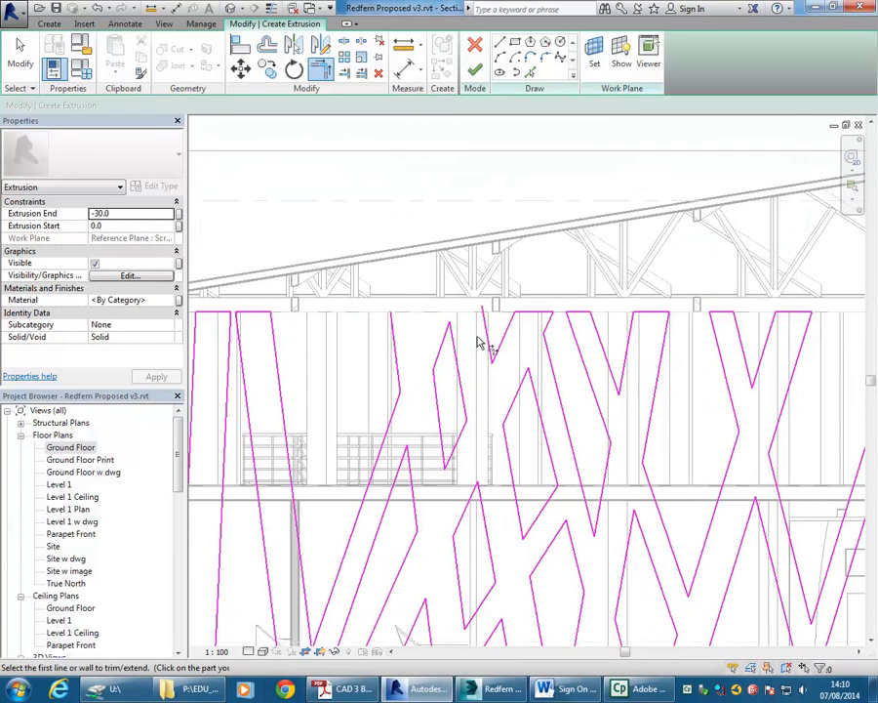
# Draw a ceiling line from the strip edge above the balustrade to the small V-shaped opening and trim it to the opening's near leg.
pyautogui.click(500, 45)
pyautogui.scroll(2, 393, 313)
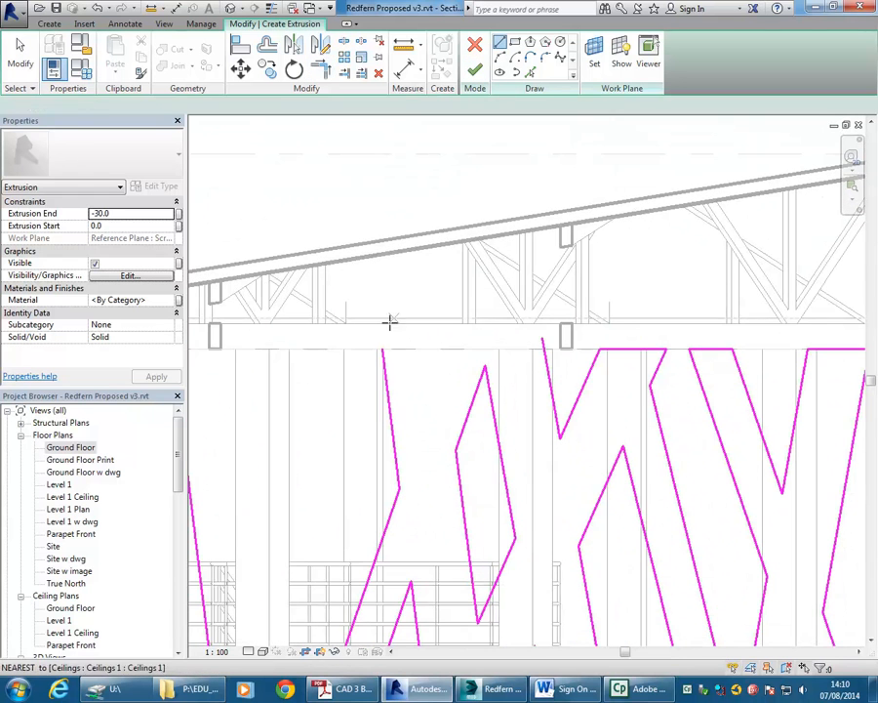
pyautogui.click(380, 349)
pyautogui.click(545, 349)
pyautogui.click(322, 70)
pyautogui.scroll(2, 542, 335)
pyautogui.click(524, 364)
pyautogui.click(545, 367)
pyautogui.scroll(-3, 533, 371)
pyautogui.moveTo(523, 498)
pyautogui.mouseDown(button='middle')
pyautogui.moveTo(494, 374)
pyautogui.moveTo(490, 397)
pyautogui.mouseUp(button='middle')
pyautogui.scroll(1, 483, 420)
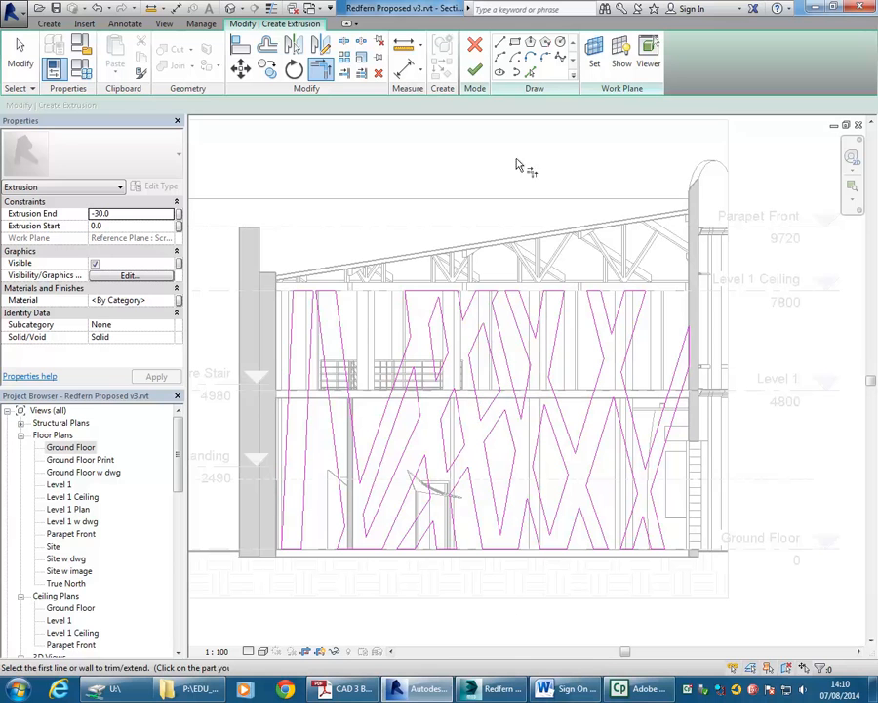
# Try to finish the extrusion sketch, zoom to the intersecting lines flagged by the error, and continue sketching.
pyautogui.click(481, 77)
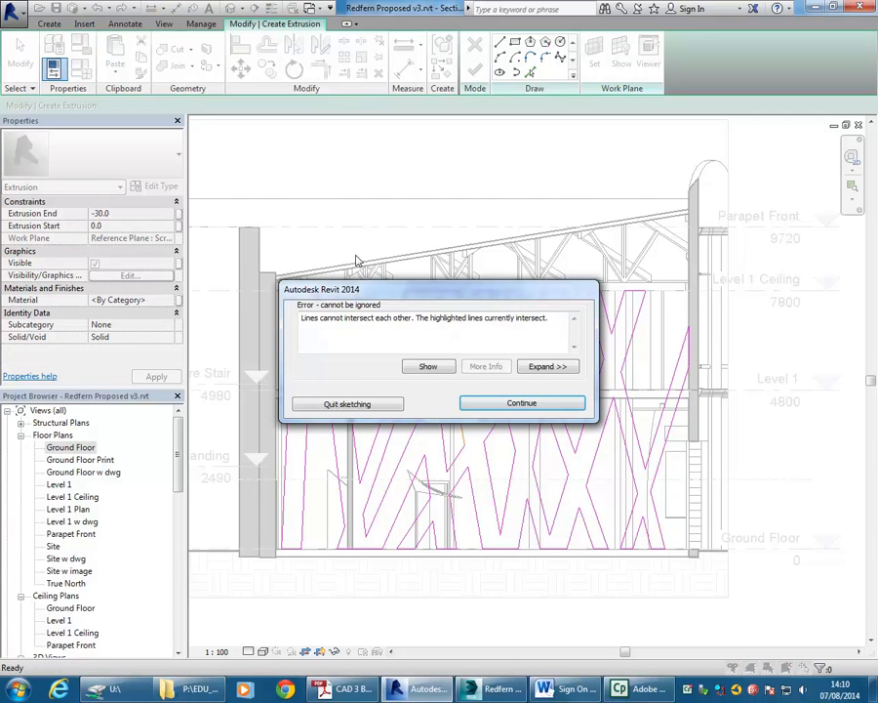
pyautogui.moveTo(418, 294); pyautogui.dragTo(384, 135)
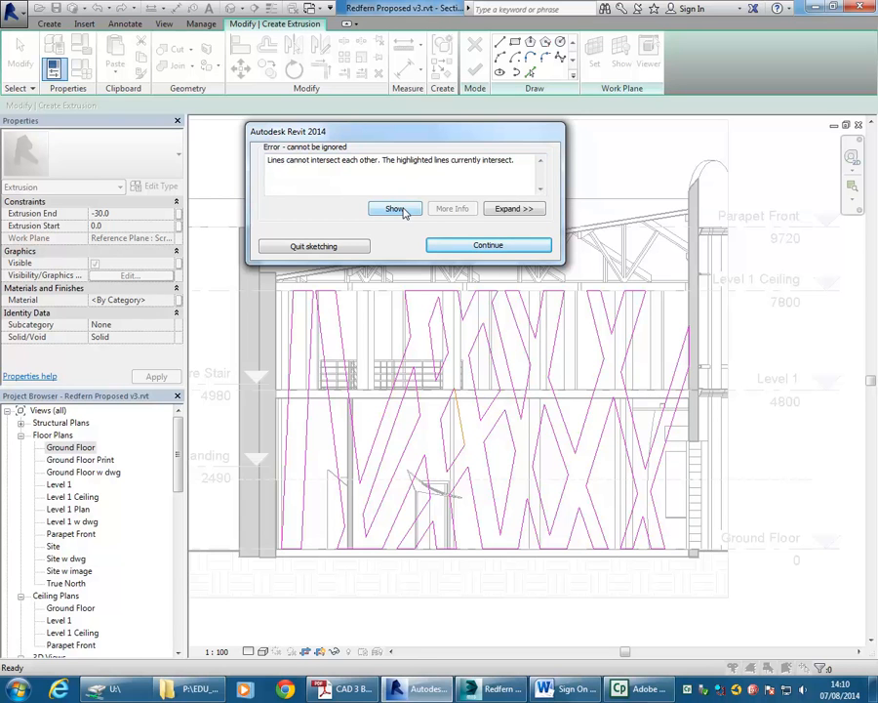
pyautogui.click(395, 208)
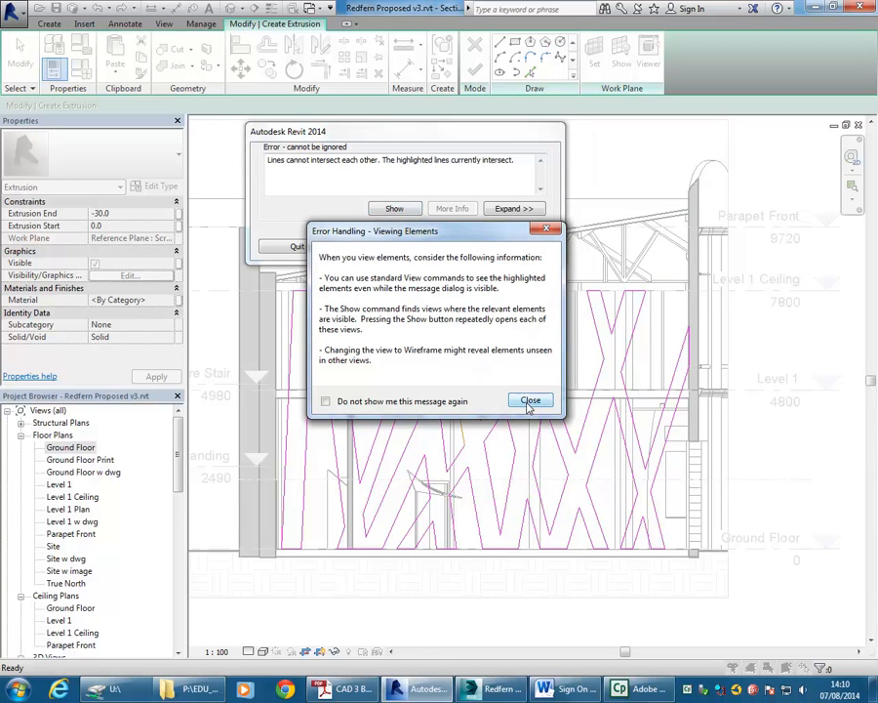
pyautogui.click(528, 406)
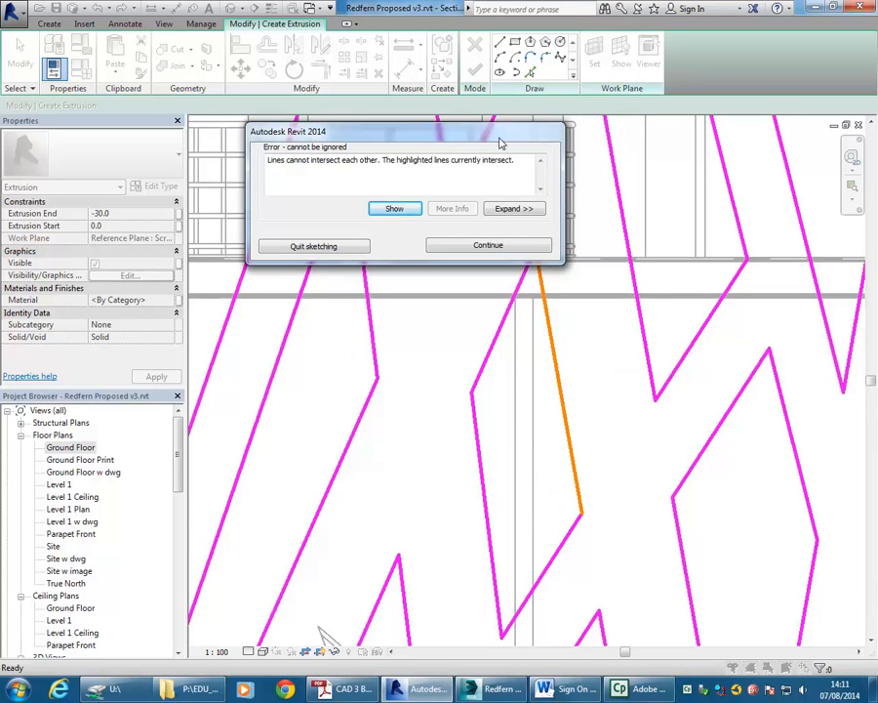
pyautogui.click(518, 246)
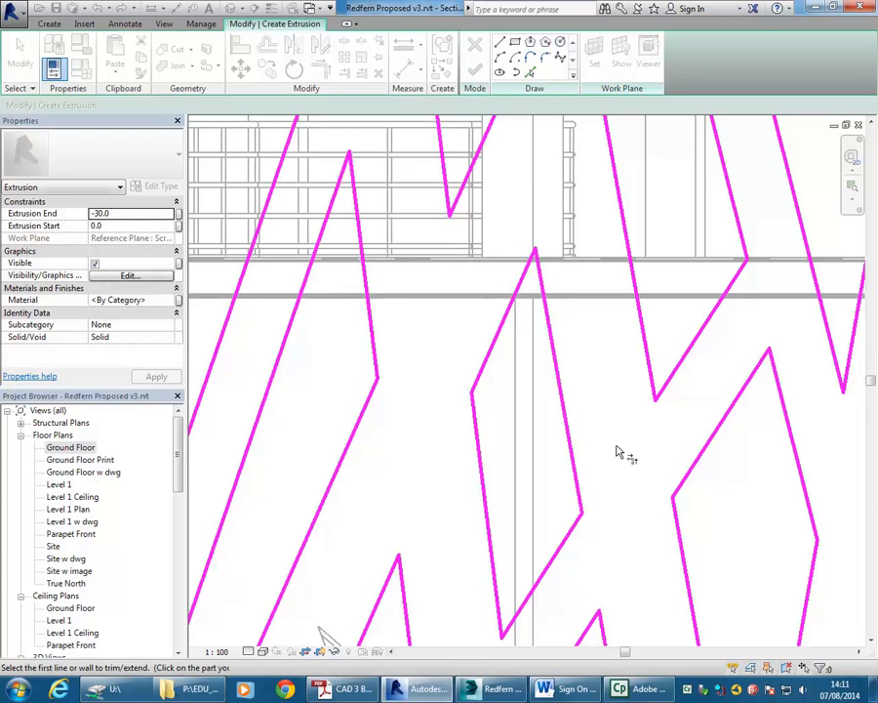
pyautogui.click(567, 429)
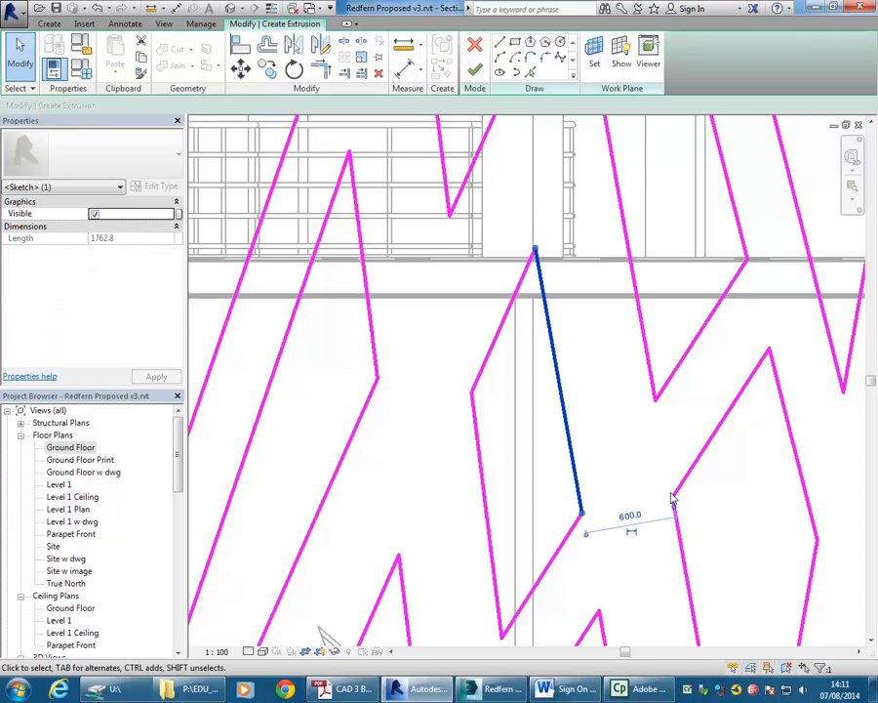
pyautogui.press('Delete')
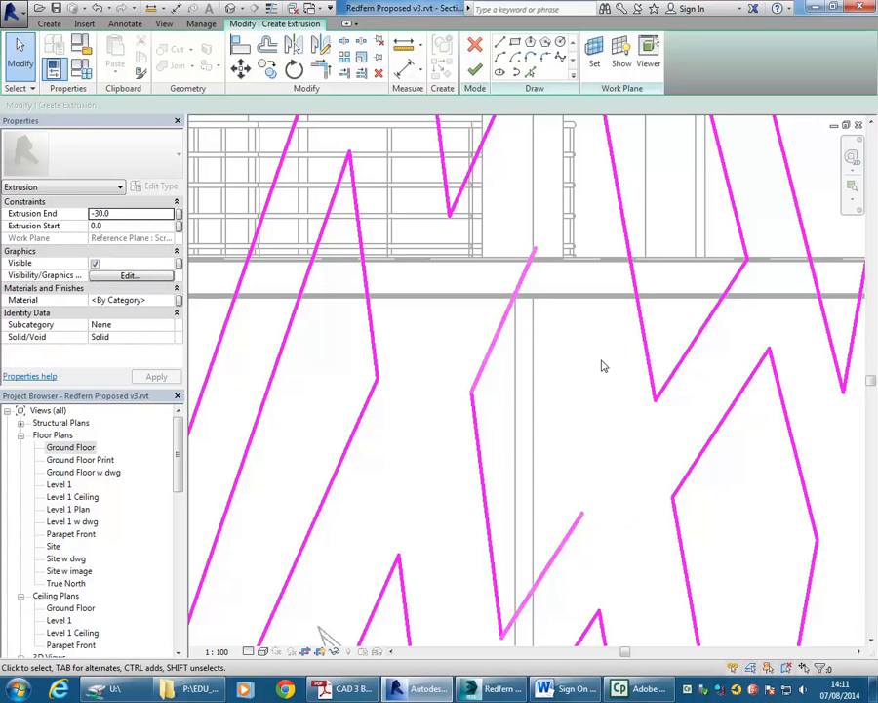
pyautogui.scroll(-5, 516, 318)
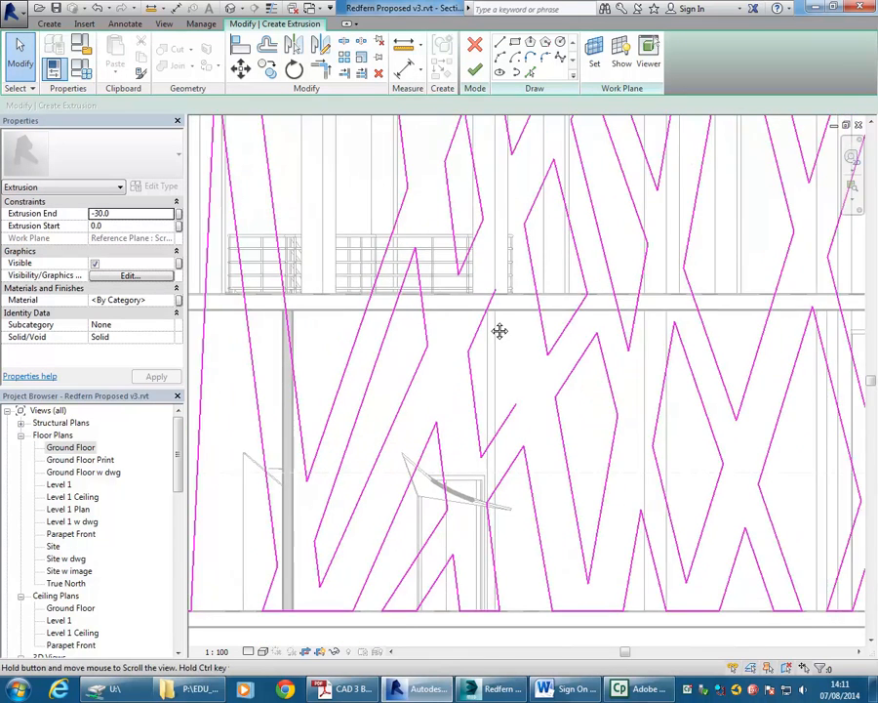
pyautogui.scroll(3, 465, 312)
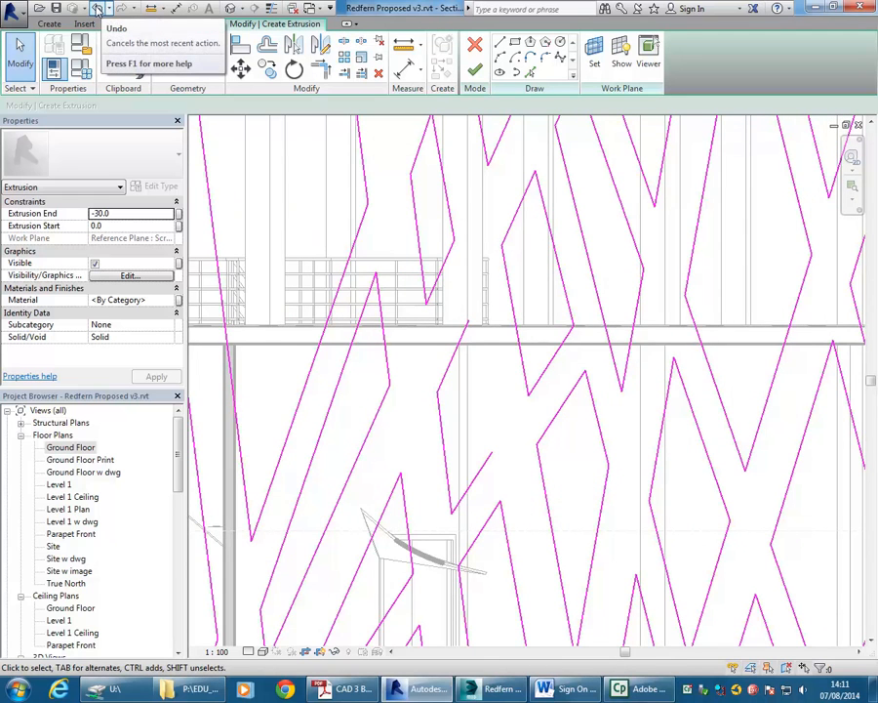
pyautogui.scroll(4, 523, 384)
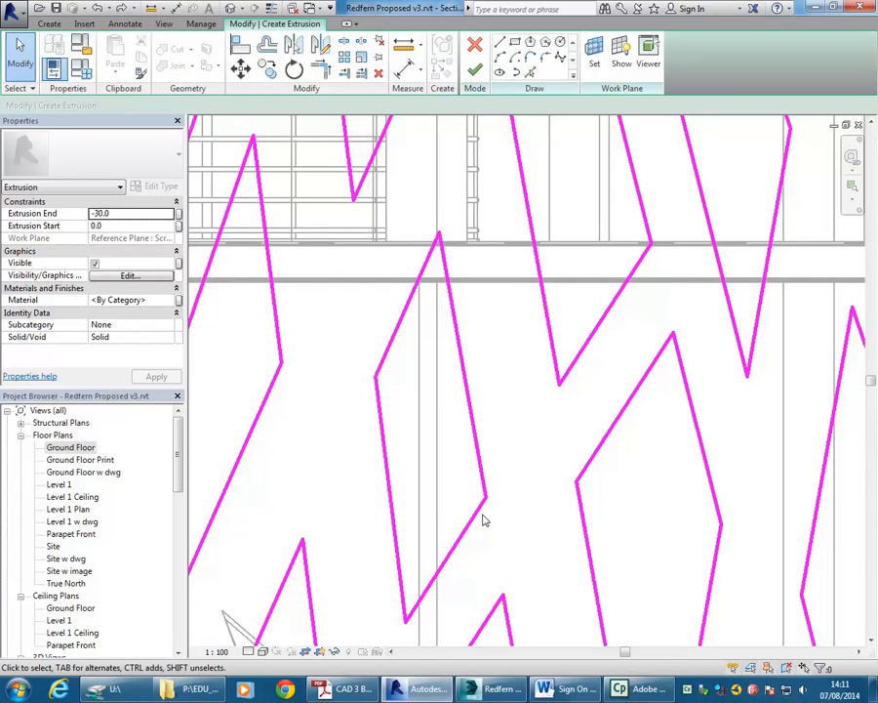
# Check the edges of the closed four-sided loop above the door for overlapping lines and delete the duplicate of its short upper edge.
pyautogui.moveTo(505, 206)
pyautogui.mouseDown()
pyautogui.moveTo(441, 519)
pyautogui.moveTo(425, 527)
pyautogui.mouseUp()
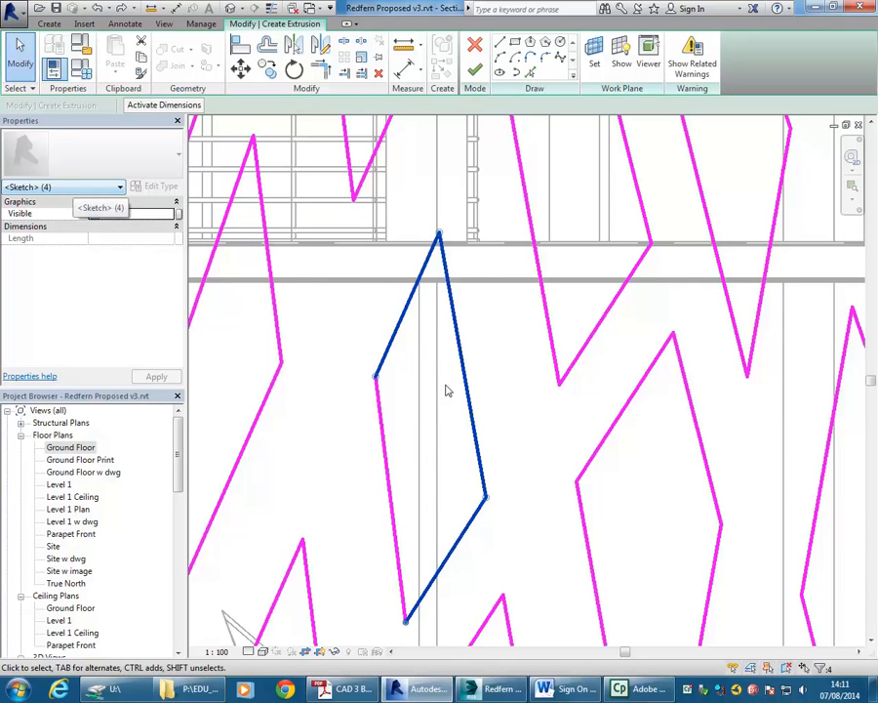
pyautogui.click(499, 385)
pyautogui.moveTo(497, 378); pyautogui.dragTo(447, 427)
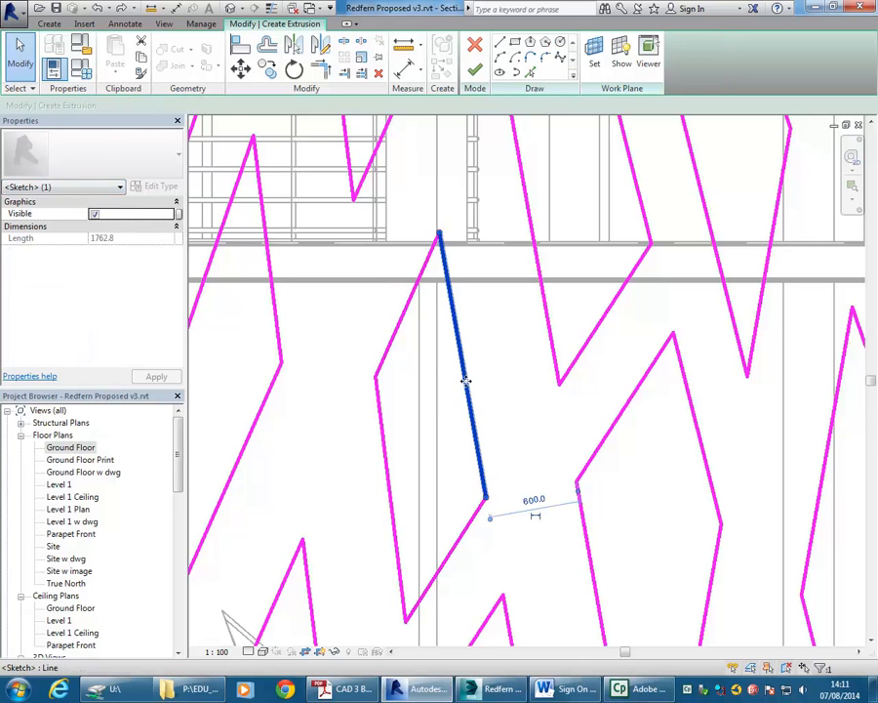
pyautogui.keyDown('ctrl'); pyautogui.moveTo(483, 561); pyautogui.dragTo(441, 500); pyautogui.keyUp('ctrl')
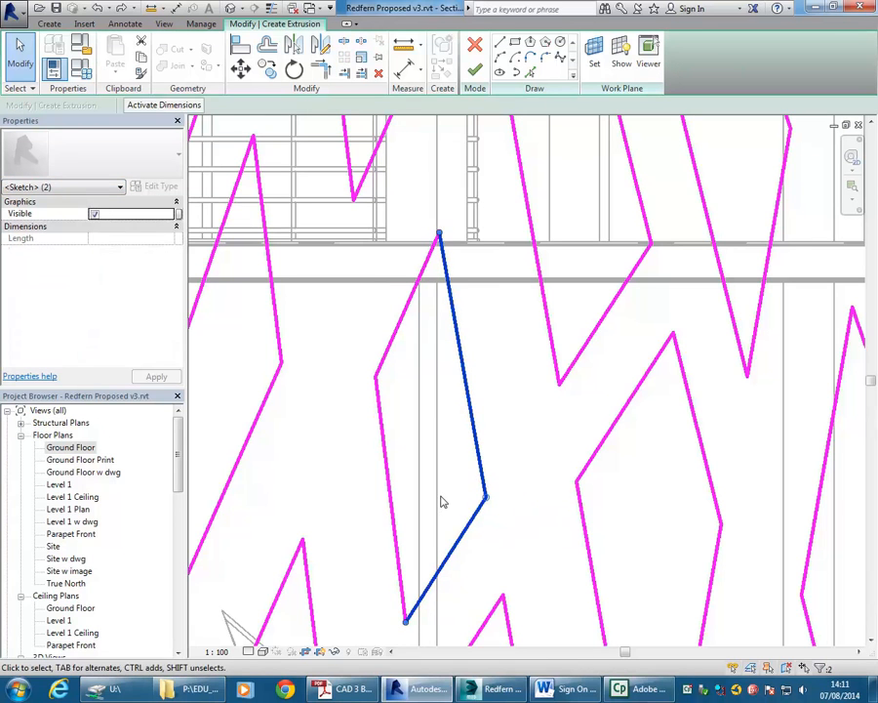
pyautogui.moveTo(484, 568); pyautogui.dragTo(447, 509)
pyautogui.moveTo(419, 361); pyautogui.dragTo(405, 289)
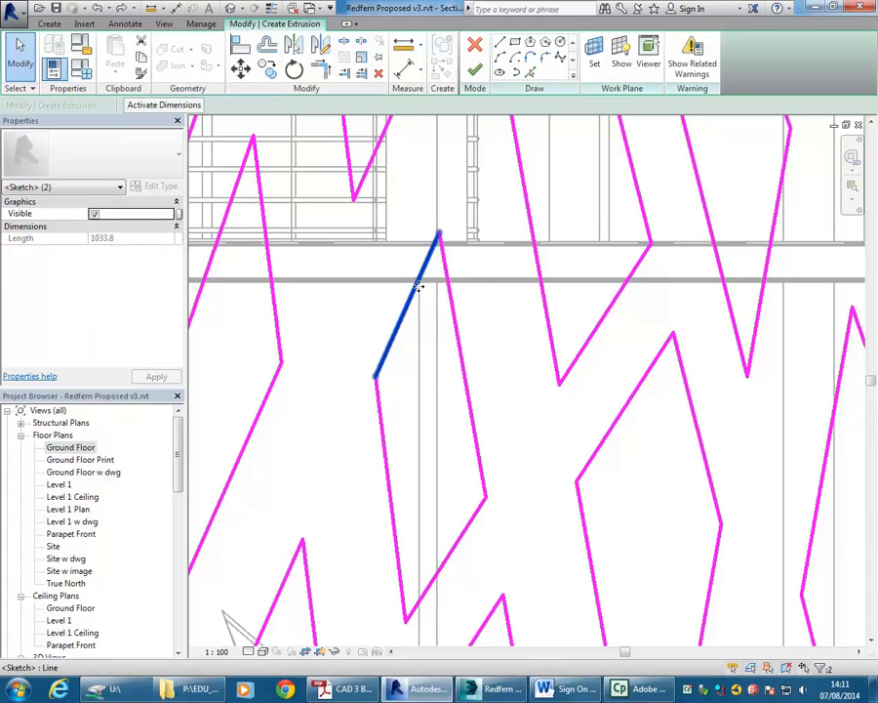
pyautogui.click(424, 387)
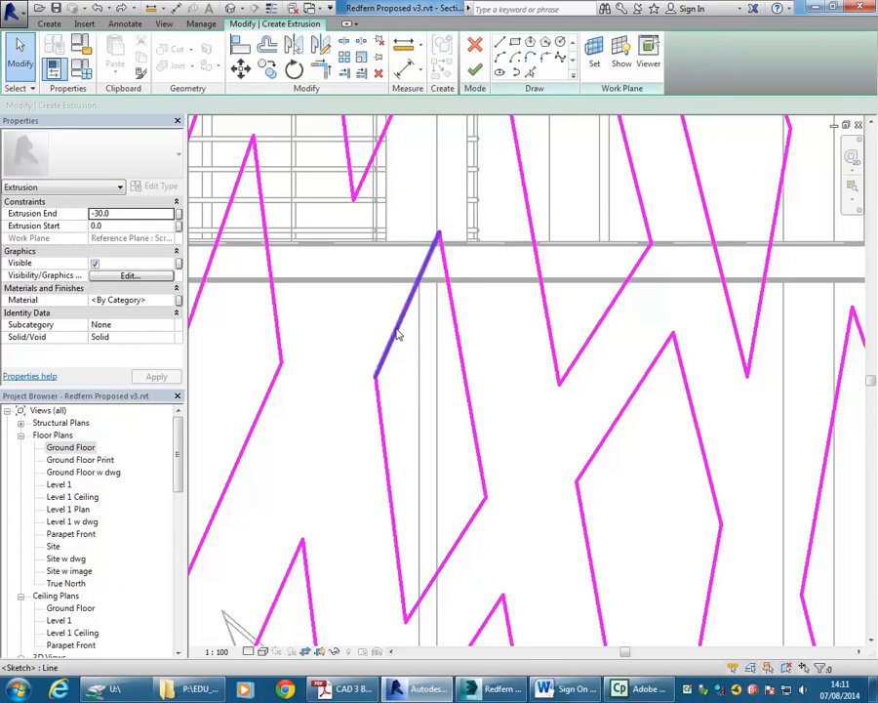
pyautogui.click(396, 333)
pyautogui.click(420, 356)
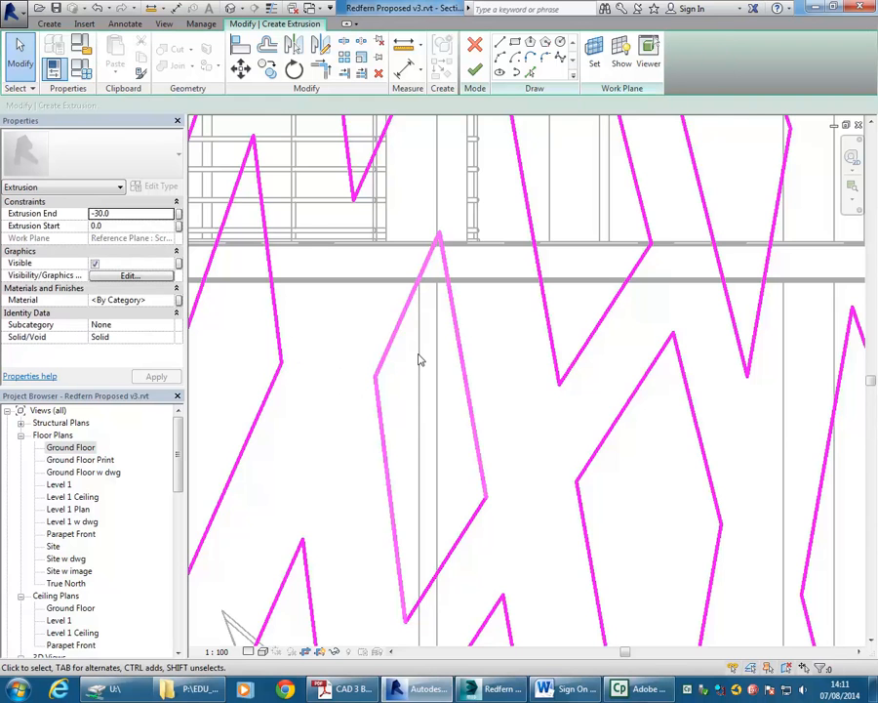
# Finish the extrusion sketch and set the Extrusion End to 300.
pyautogui.scroll(-5, 419, 360)
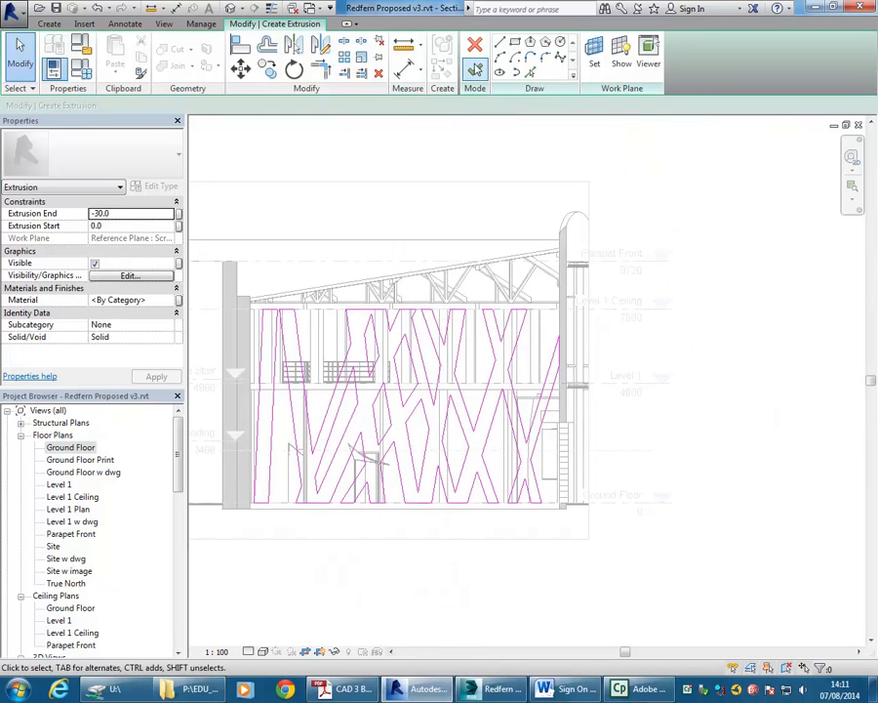
pyautogui.click(474, 70)
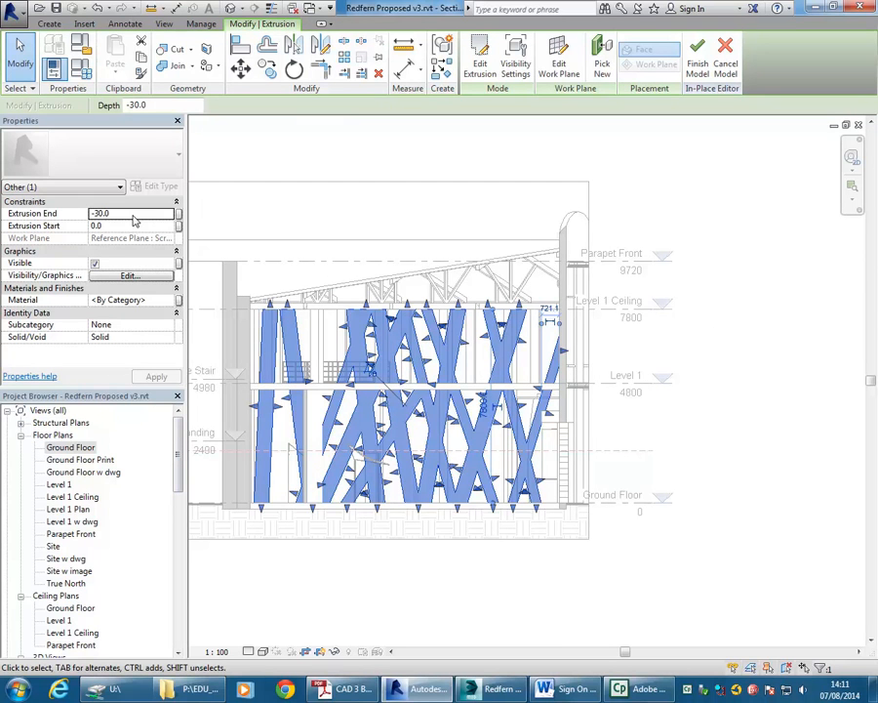
pyautogui.click(133, 213)
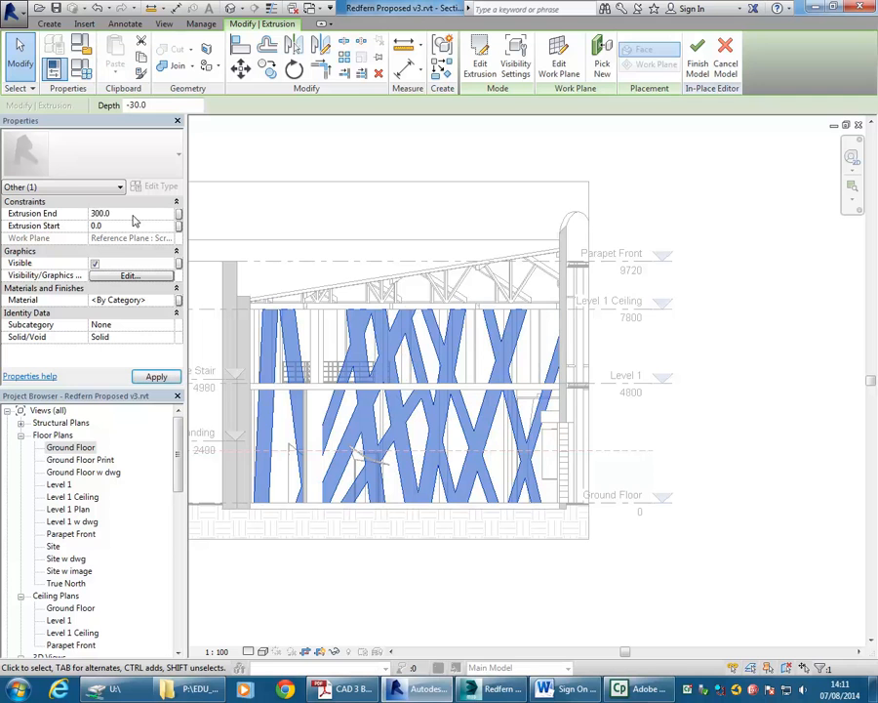
pyautogui.click(445, 580)
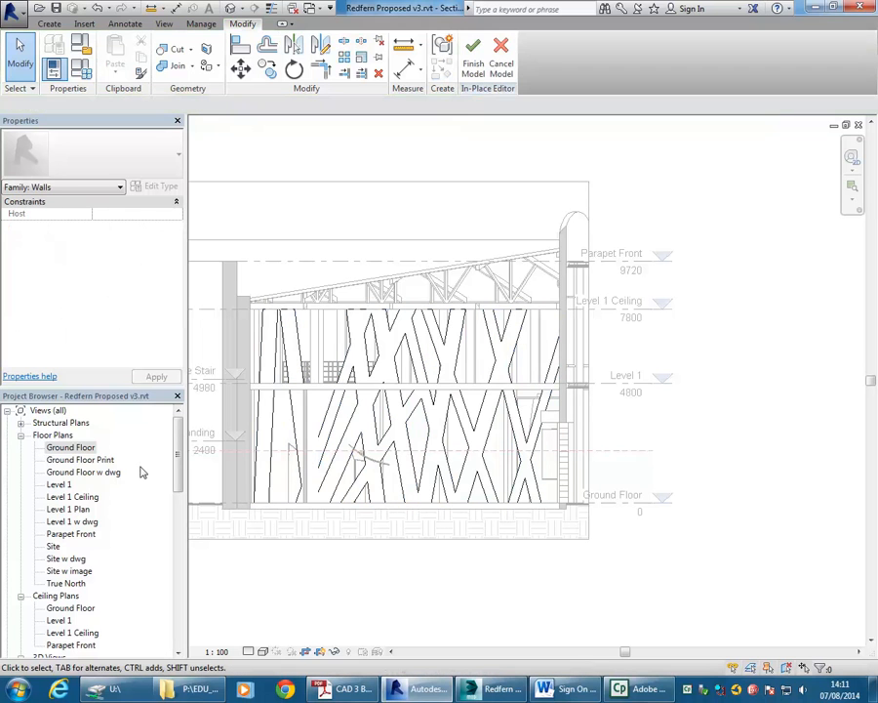
# Open the 3D Cutaway interior view and orbit the model to examine the extruded screen wall.
pyautogui.moveTo(178, 459); pyautogui.dragTo(177, 519)
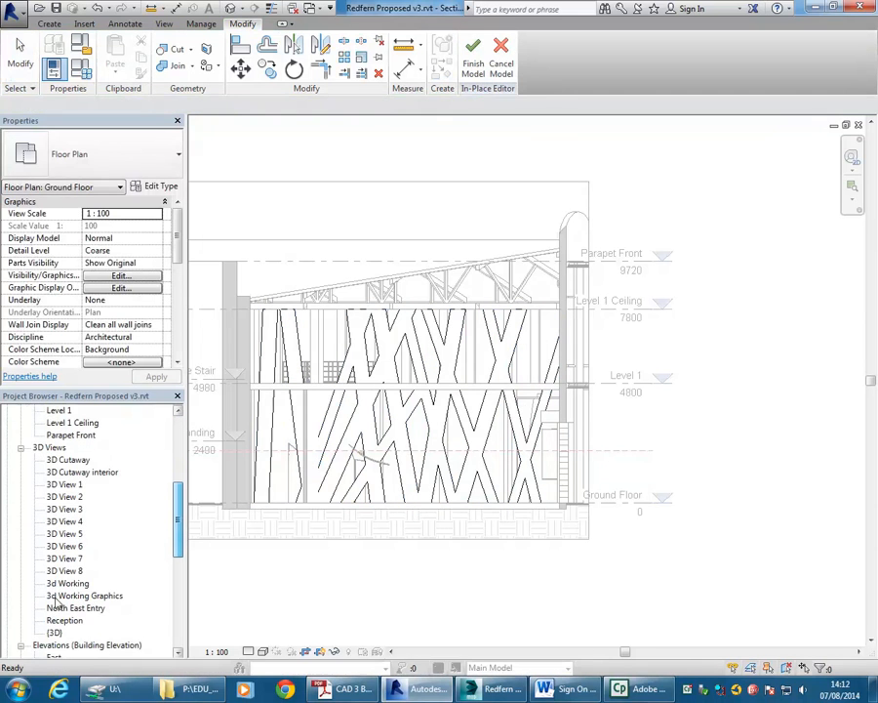
pyautogui.doubleClick(84, 472)
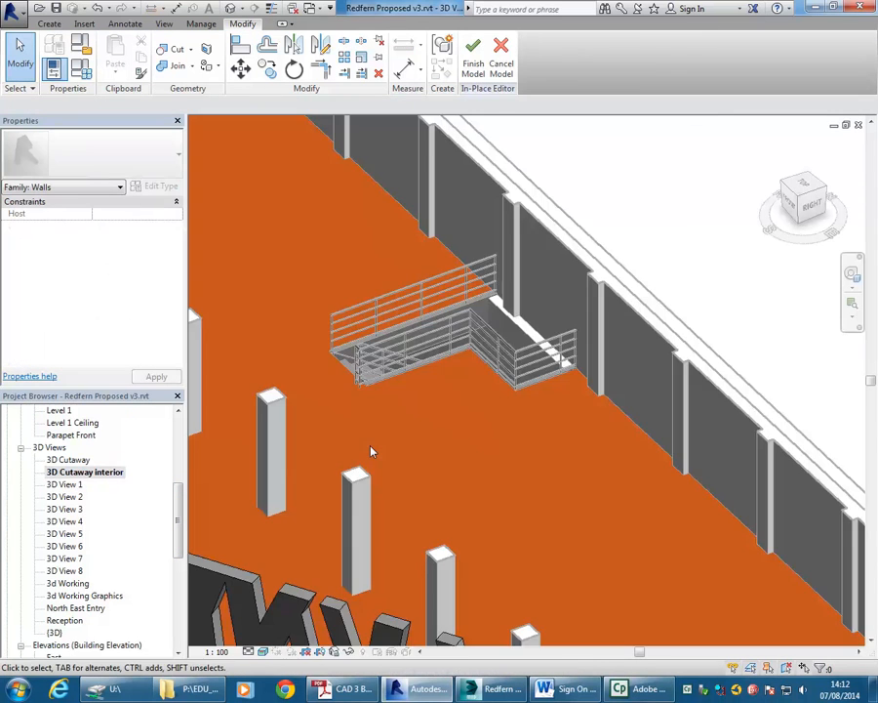
pyautogui.scroll(-4, 399, 446)
pyautogui.keyDown('shift'); pyautogui.moveTo(399, 447); pyautogui.dragTo(551, 458, button='middle'); pyautogui.keyUp('shift')
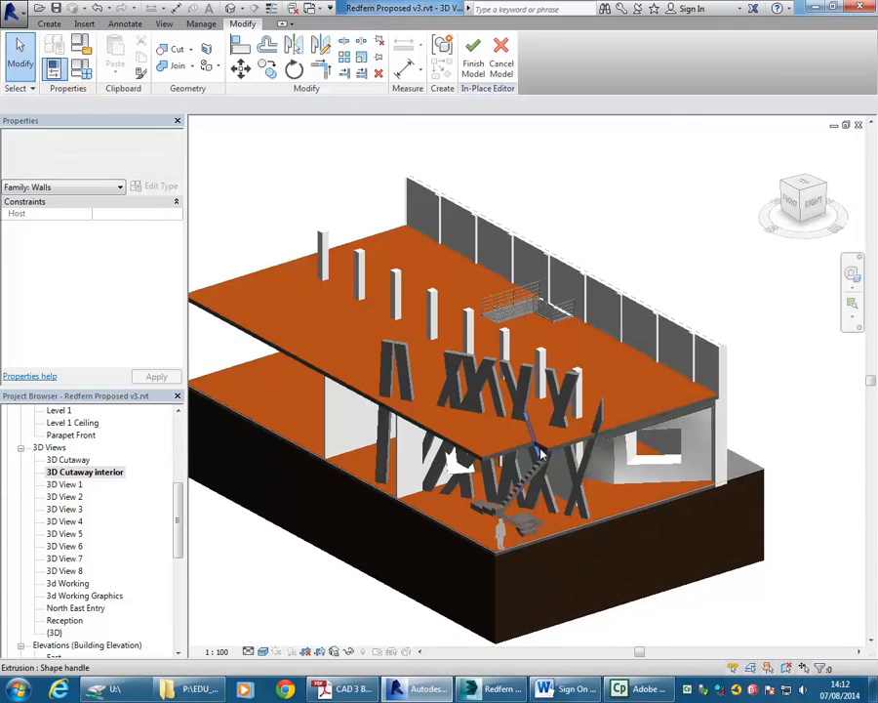
pyautogui.scroll(2, 600, 510)
pyautogui.scroll(-3, 389, 509)
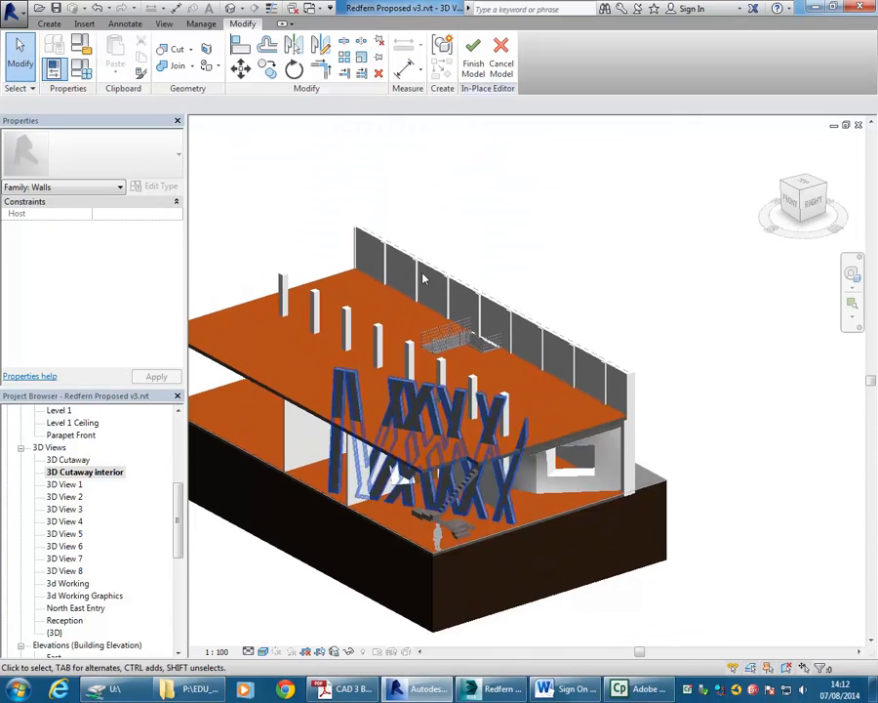
# Finish the in-place screen wall model and save the project.
pyautogui.click(474, 54)
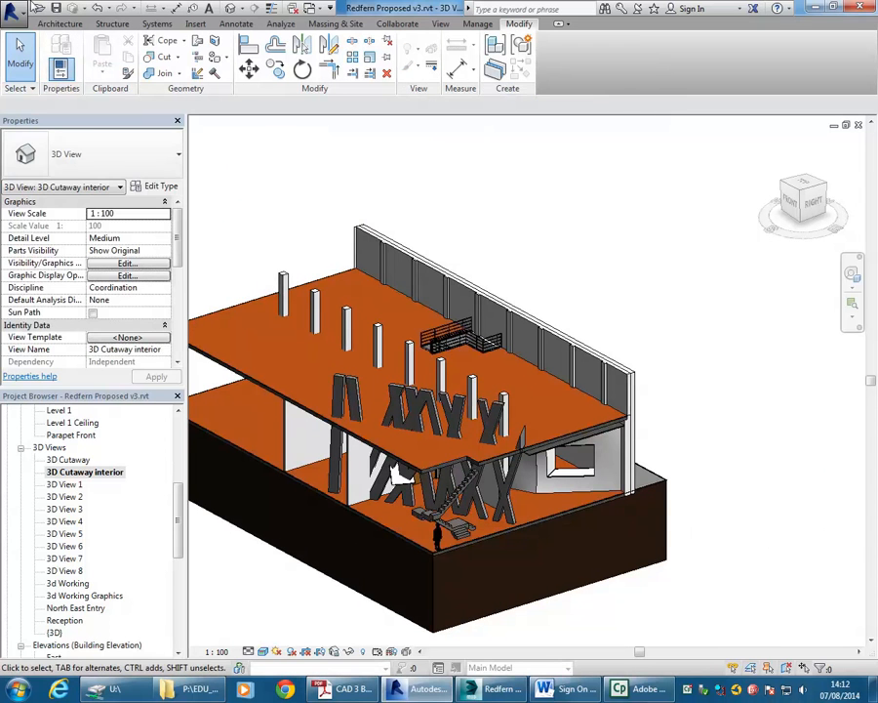
pyautogui.click(7, 10)
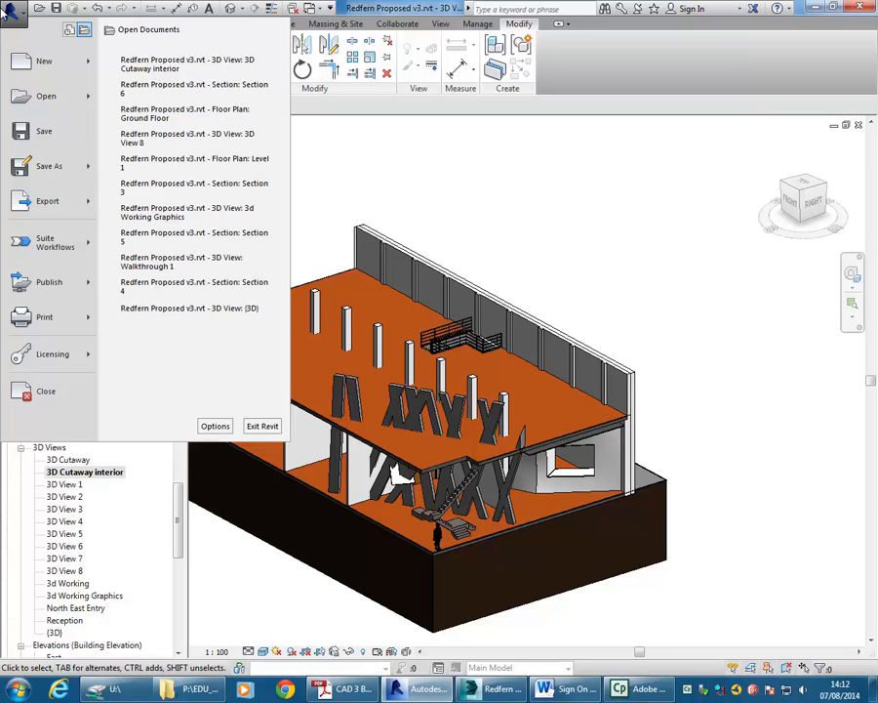
pyautogui.moveTo(37, 166)
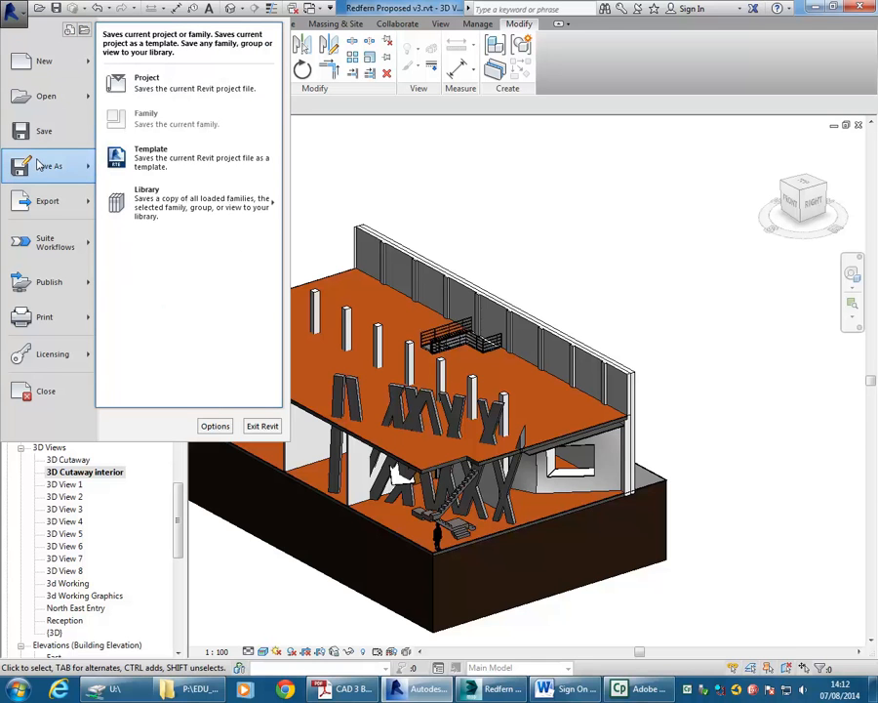
pyautogui.click(39, 132)
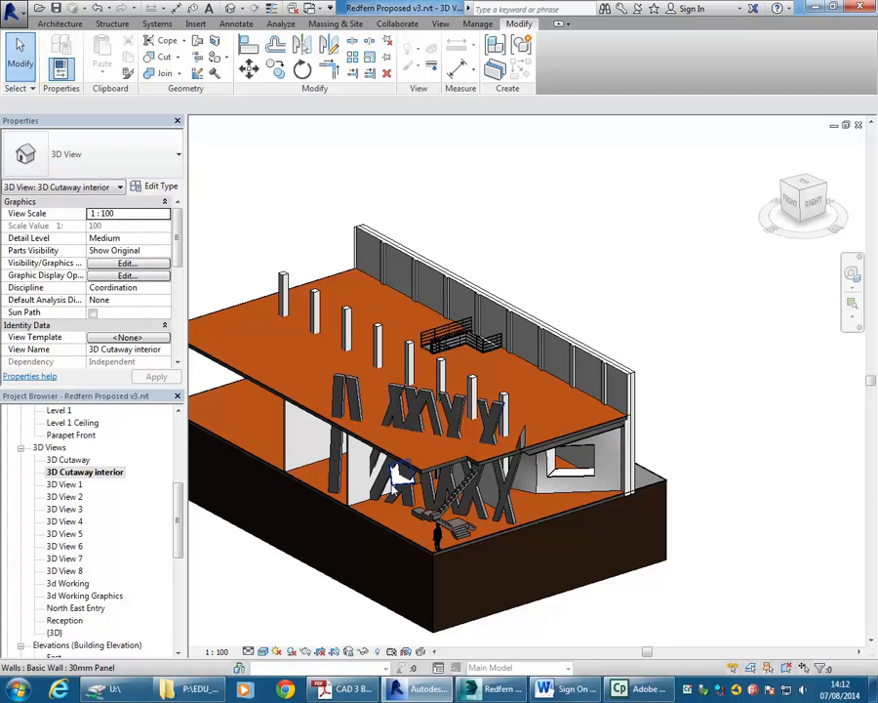
# Open the Ground Floor plan and place a camera near grid C, looking diagonally along the angled screen wall towards grid B.
pyautogui.moveTo(182, 517); pyautogui.dragTo(177, 442)
pyautogui.doubleClick(74, 450)
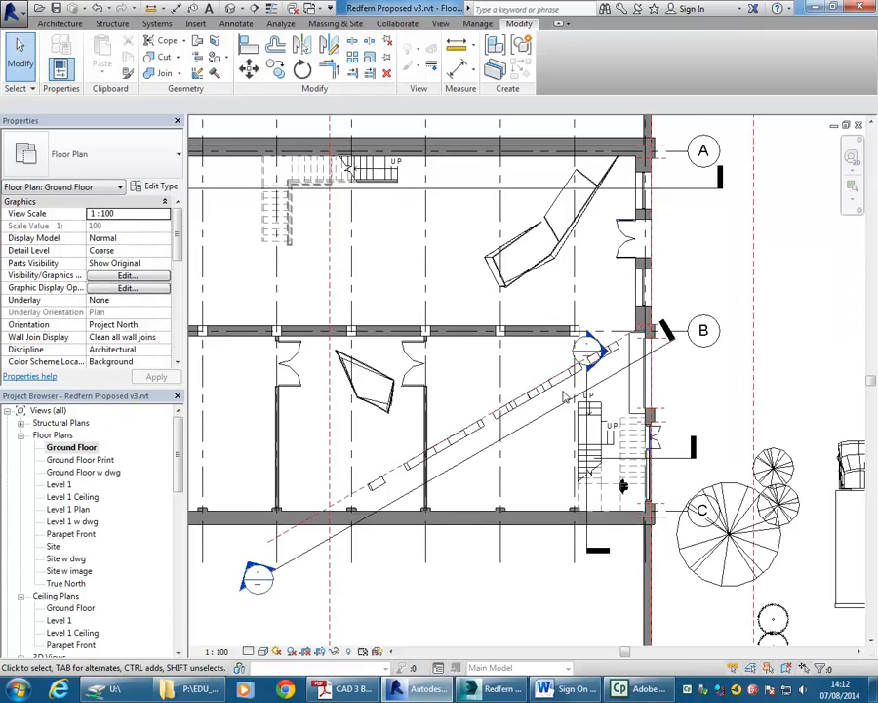
pyautogui.moveTo(532, 384); pyautogui.dragTo(464, 393, button='middle')
pyautogui.scroll(1, 476, 372)
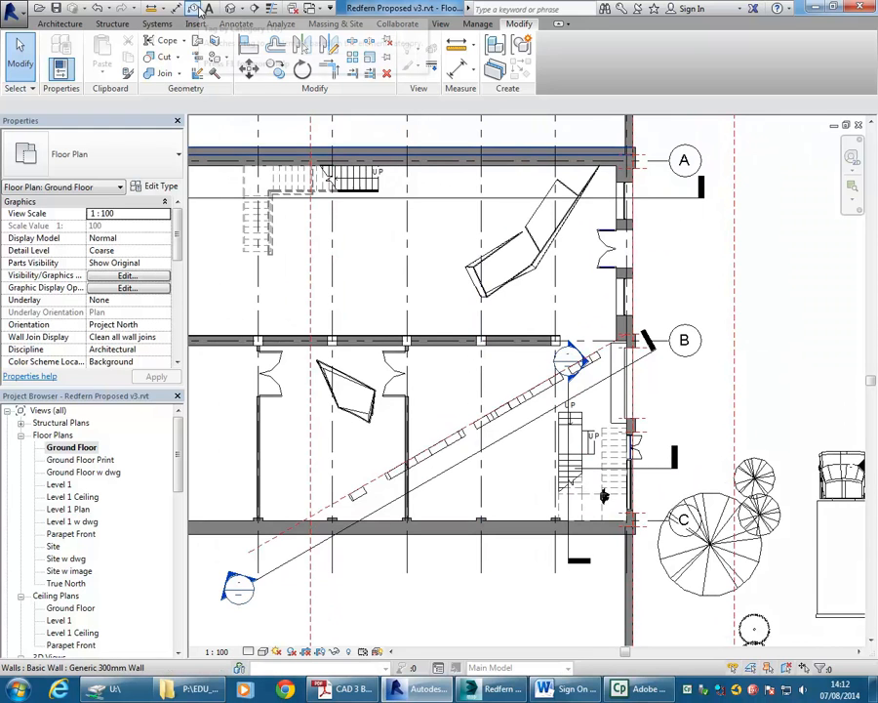
pyautogui.click(246, 8)
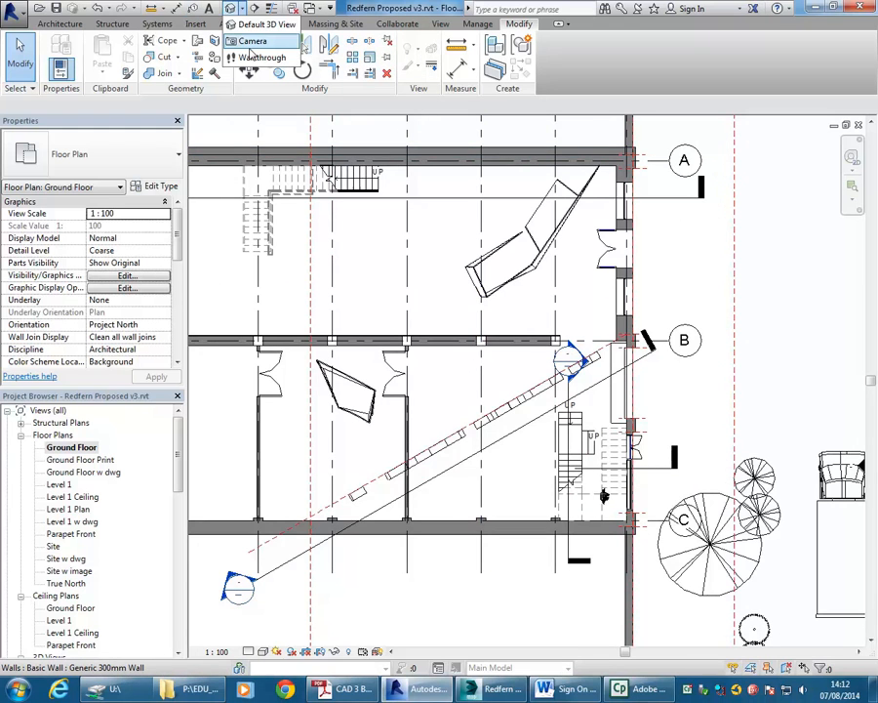
pyautogui.click(250, 37)
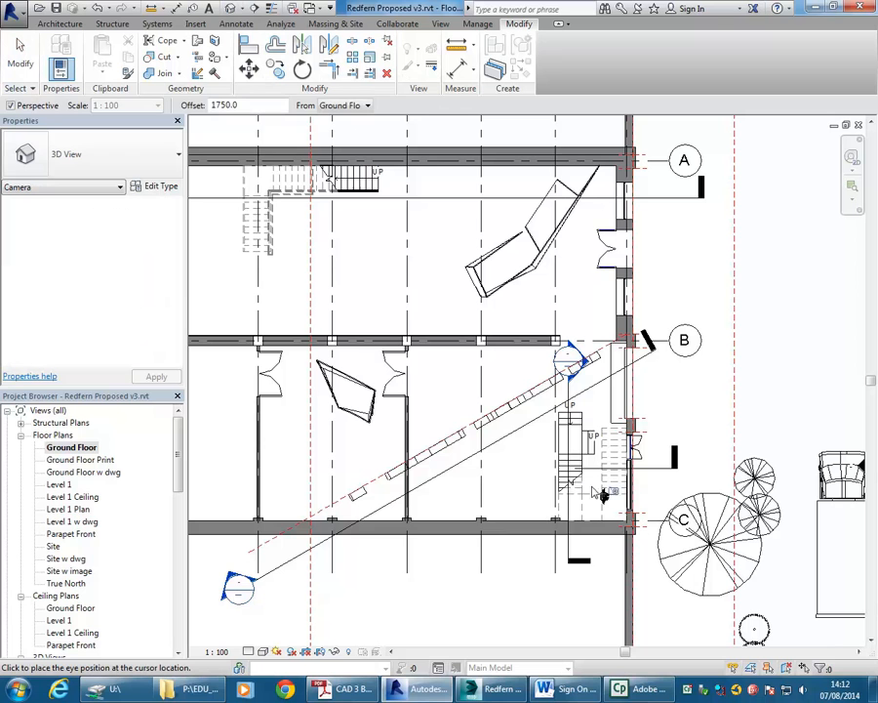
pyautogui.click(424, 507)
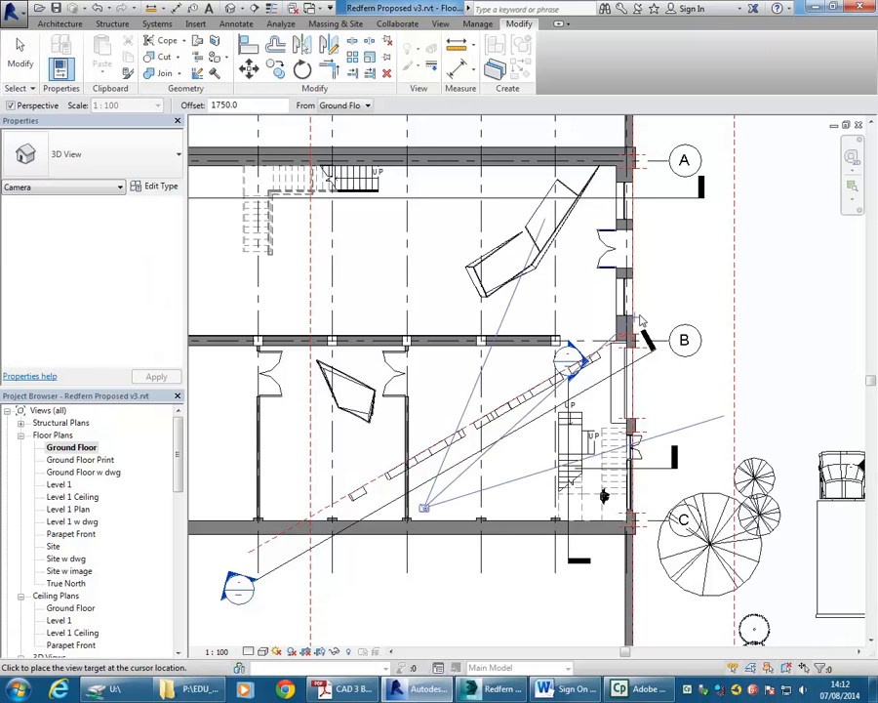
pyautogui.click(660, 304)
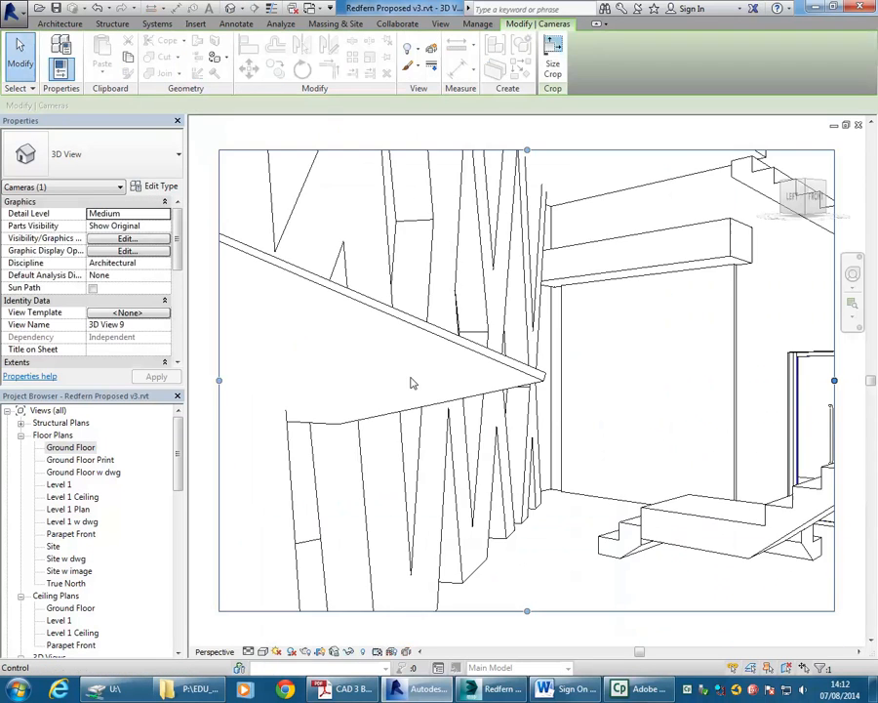
# Extend the camera view's crop region upward and hide the Level 1 timber floor element in this view.
pyautogui.scroll(-1, 420, 397)
pyautogui.moveTo(421, 402); pyautogui.dragTo(400, 455, button='middle')
pyautogui.moveTo(479, 261); pyautogui.dragTo(482, 172)
pyautogui.scroll(-1, 463, 286)
pyautogui.moveTo(464, 286); pyautogui.dragTo(435, 313, button='middle')
pyautogui.click(480, 272)
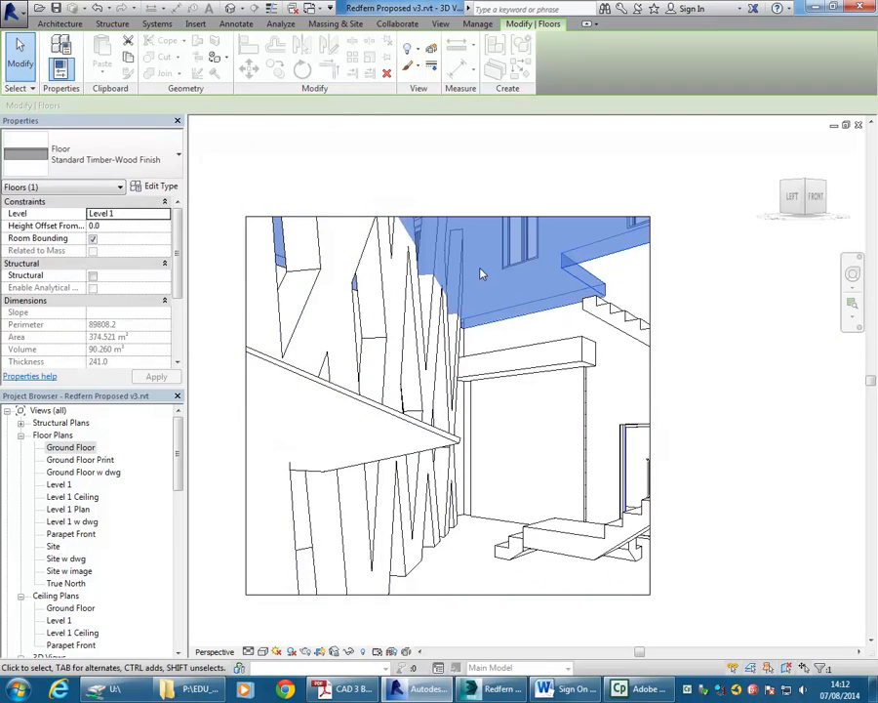
pyautogui.rightClick(480, 272)
pyautogui.moveTo(517, 333)
pyautogui.click(659, 332)
# Reshape the camera view's crop region into a taller, narrower frame and turn the camera towards the screen wall.
pyautogui.moveTo(476, 255); pyautogui.dragTo(480, 276, button='middle')
pyautogui.click(479, 240)
pyautogui.moveTo(450, 242); pyautogui.dragTo(452, 163)
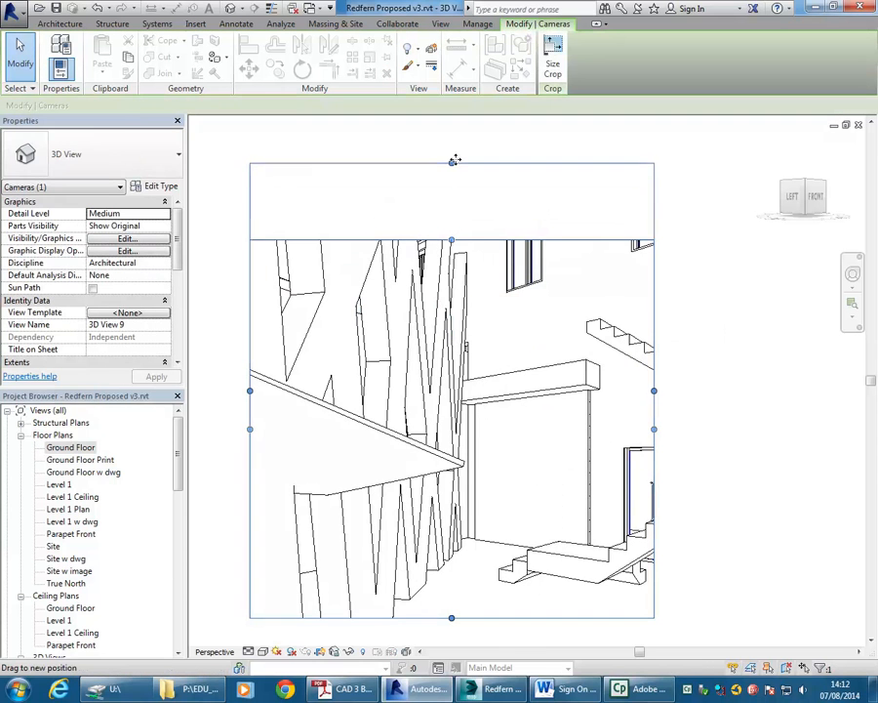
pyautogui.moveTo(652, 391); pyautogui.dragTo(529, 387)
pyautogui.keyDown('shift'); pyautogui.moveTo(500, 336); pyautogui.dragTo(388, 398, button='middle'); pyautogui.keyUp('shift')
pyautogui.scroll(-1, 401, 376)
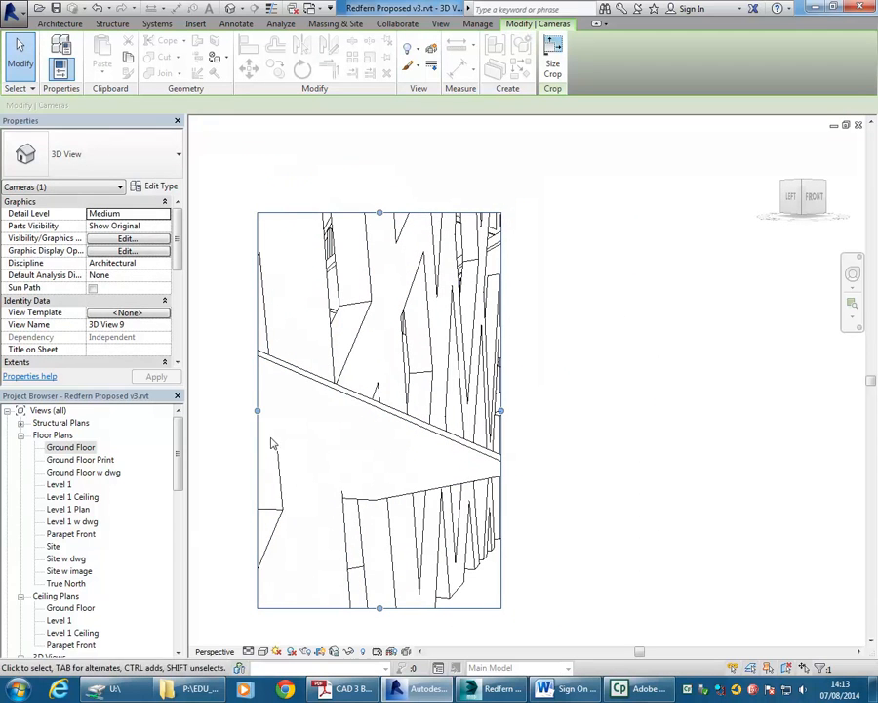
pyautogui.moveTo(250, 410); pyautogui.dragTo(219, 411)
pyautogui.scroll(-2, 238, 417)
pyautogui.moveTo(245, 421); pyautogui.dragTo(344, 458, button='middle')
pyautogui.moveTo(417, 320); pyautogui.dragTo(417, 236)
pyautogui.moveTo(508, 407); pyautogui.dragTo(529, 407)
pyautogui.keyDown('shift'); pyautogui.moveTo(475, 439); pyautogui.dragTo(448, 449, button='middle'); pyautogui.keyUp('shift')
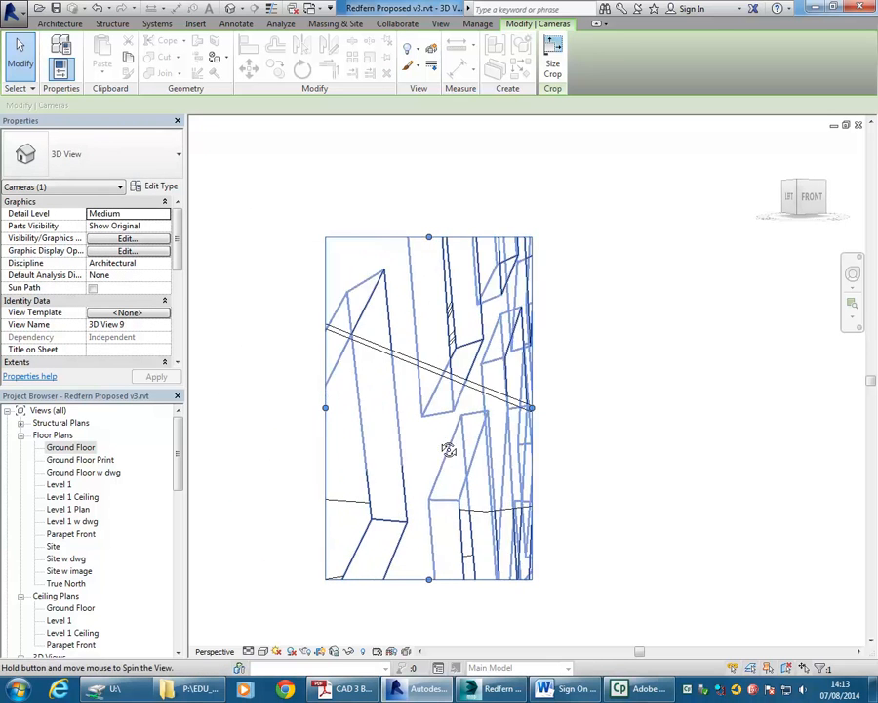
# Widen the crop region on the stair side and hide the 30mm Panel wall element in the camera view.
pyautogui.click(582, 406)
pyautogui.click(532, 428)
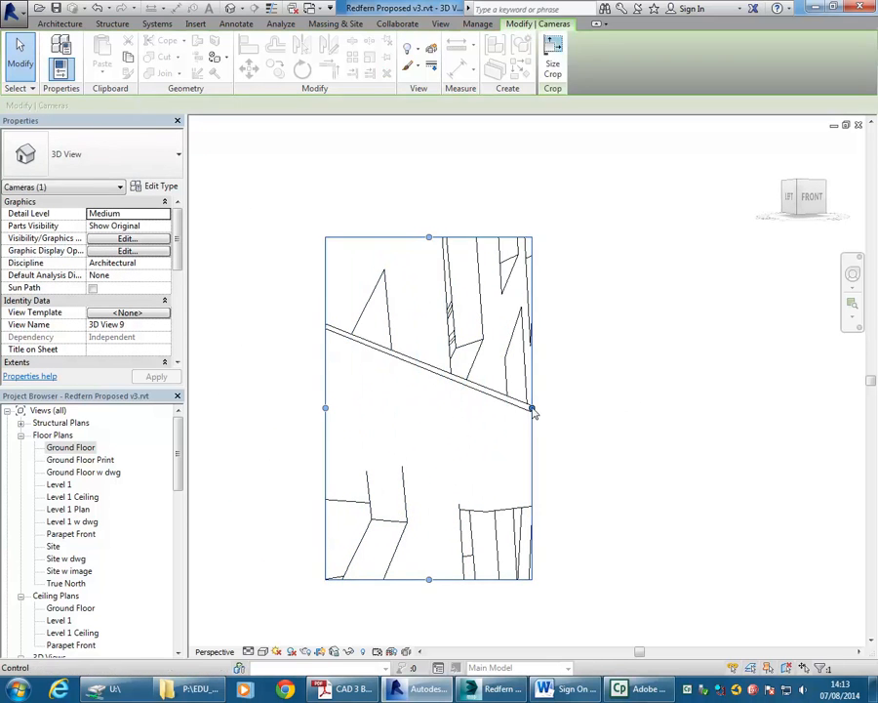
pyautogui.moveTo(533, 409); pyautogui.dragTo(616, 408)
pyautogui.scroll(-1, 522, 444)
pyautogui.moveTo(521, 447); pyautogui.dragTo(505, 479, button='middle')
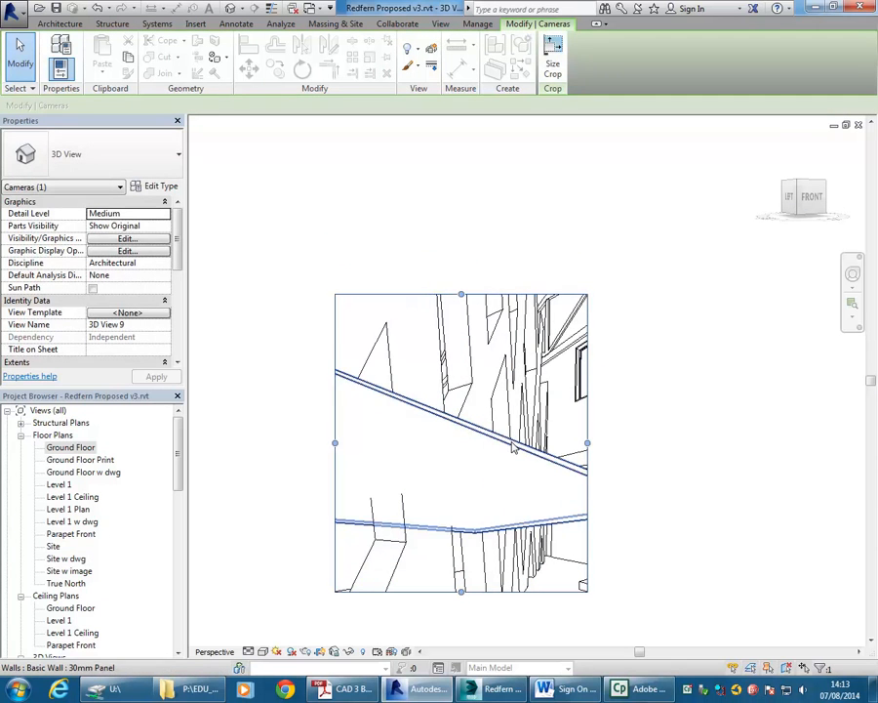
pyautogui.click(513, 444)
pyautogui.rightClick(446, 473)
pyautogui.moveTo(479, 290)
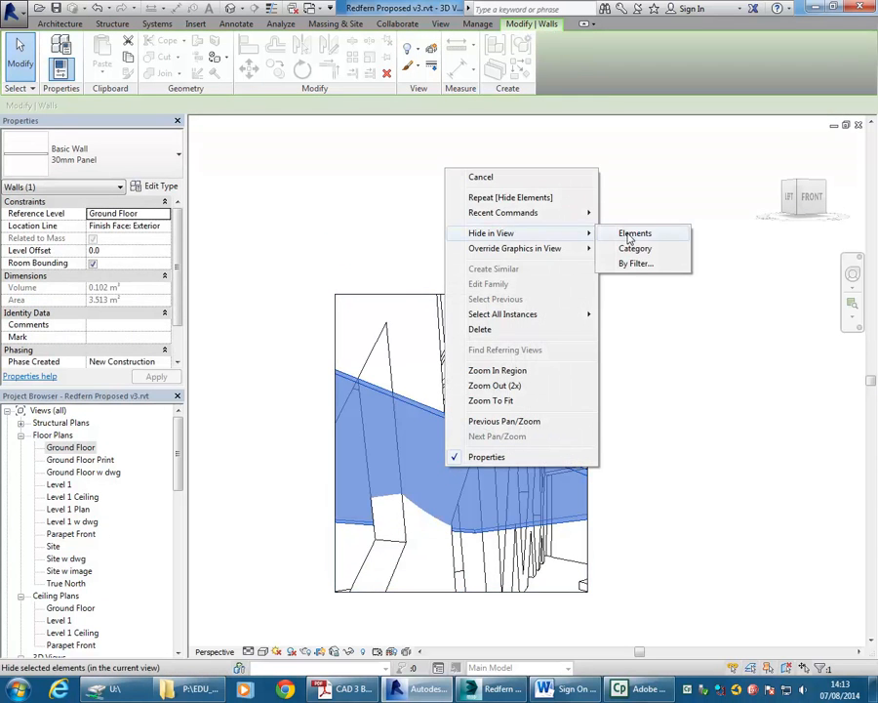
pyautogui.click(621, 231)
# Tilt the camera view along the screen wall and raise the upper edge of its crop region.
pyautogui.keyDown('shift'); pyautogui.moveTo(495, 466); pyautogui.dragTo(493, 371, button='middle'); pyautogui.keyUp('shift')
pyautogui.click(461, 294)
pyautogui.moveTo(460, 294); pyautogui.dragTo(461, 238)
pyautogui.click(636, 432)
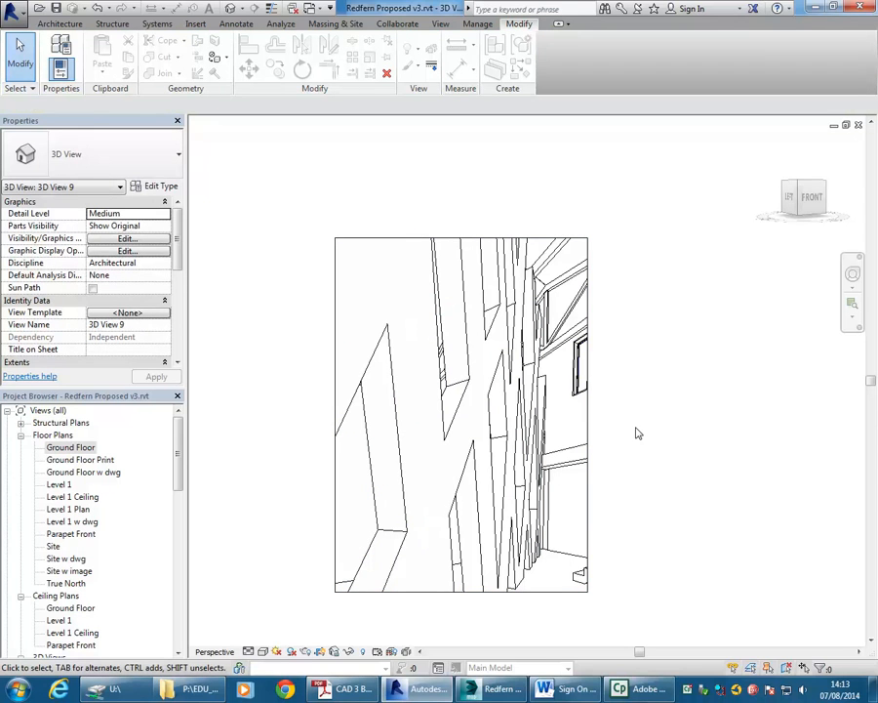
# Return to the Ground Floor plan and locate the open hall area between grids 1 and 5.
pyautogui.doubleClick(71, 447)
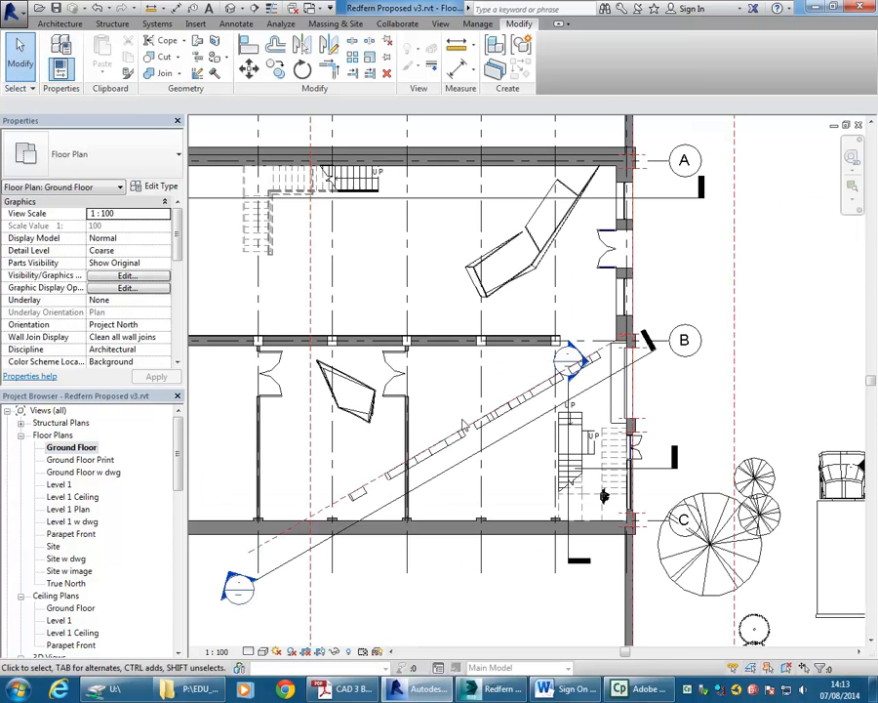
pyautogui.scroll(-1, 429, 372)
pyautogui.moveTo(439, 380); pyautogui.dragTo(470, 414, button='middle')
pyautogui.moveTo(460, 343); pyautogui.dragTo(492, 380, button='middle')
pyautogui.scroll(-1, 460, 380)
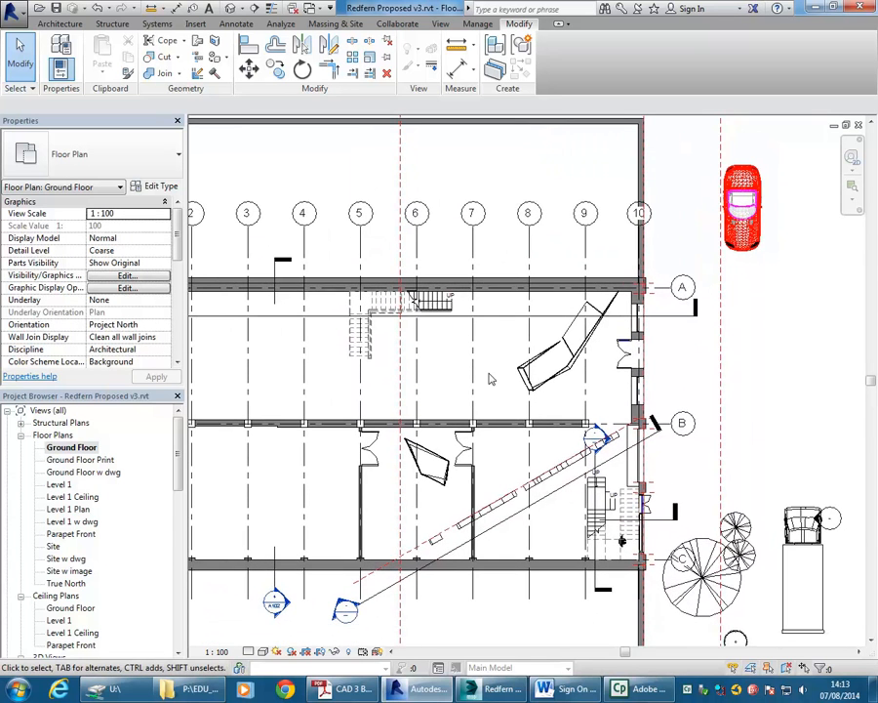
pyautogui.scroll(1, 481, 368)
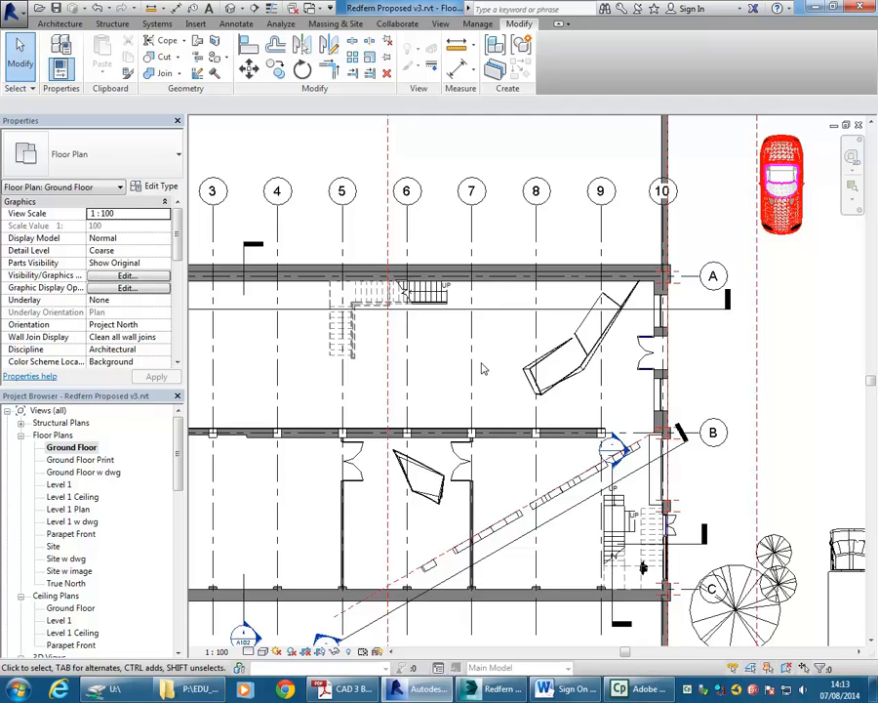
pyautogui.scroll(-1, 481, 368)
pyautogui.moveTo(492, 373); pyautogui.dragTo(524, 374, button='middle')
pyautogui.scroll(1, 516, 370)
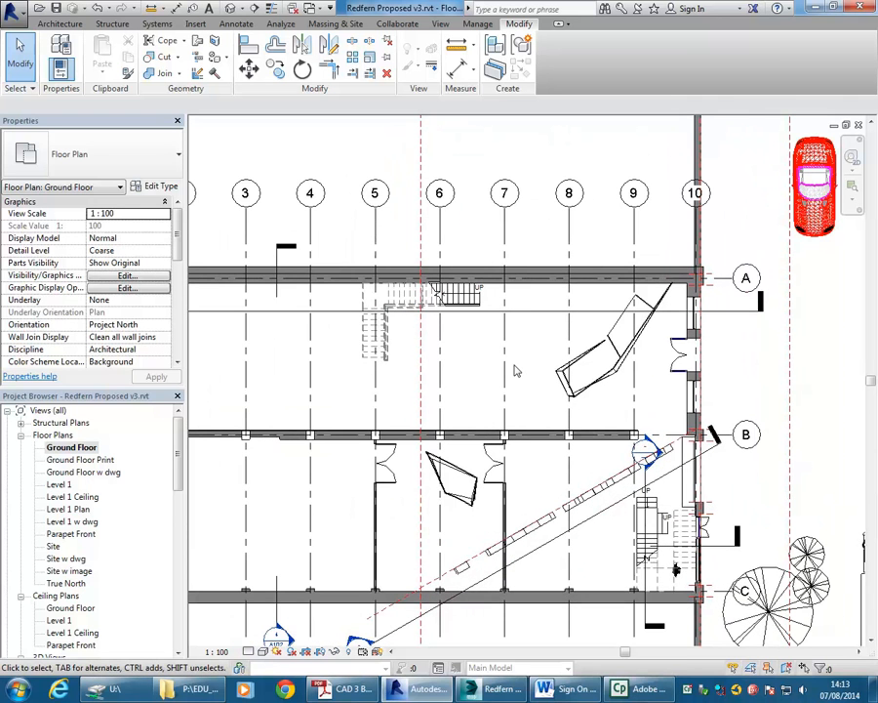
pyautogui.moveTo(437, 366); pyautogui.dragTo(645, 465, button='middle')
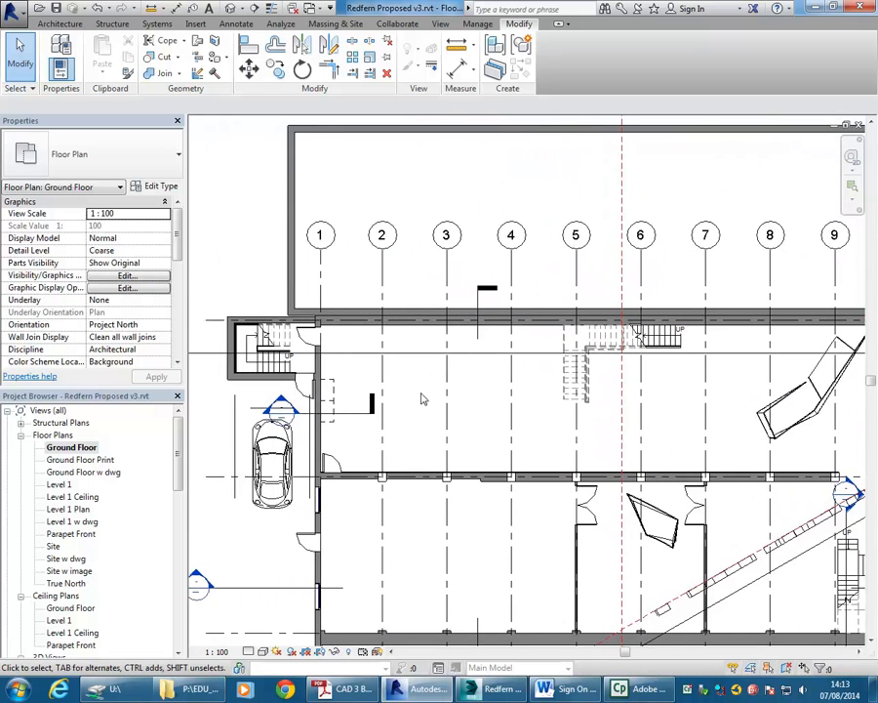
pyautogui.scroll(1, 429, 398)
# Create a new in-place model in the Walls category and name it Angled Wall.
pyautogui.click(65, 25)
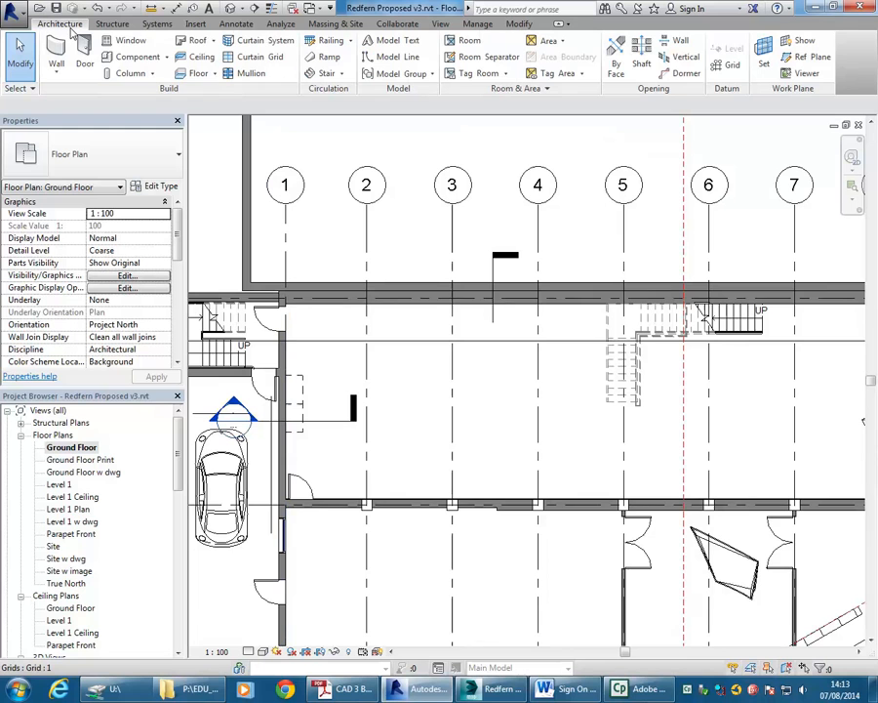
pyautogui.click(121, 57)
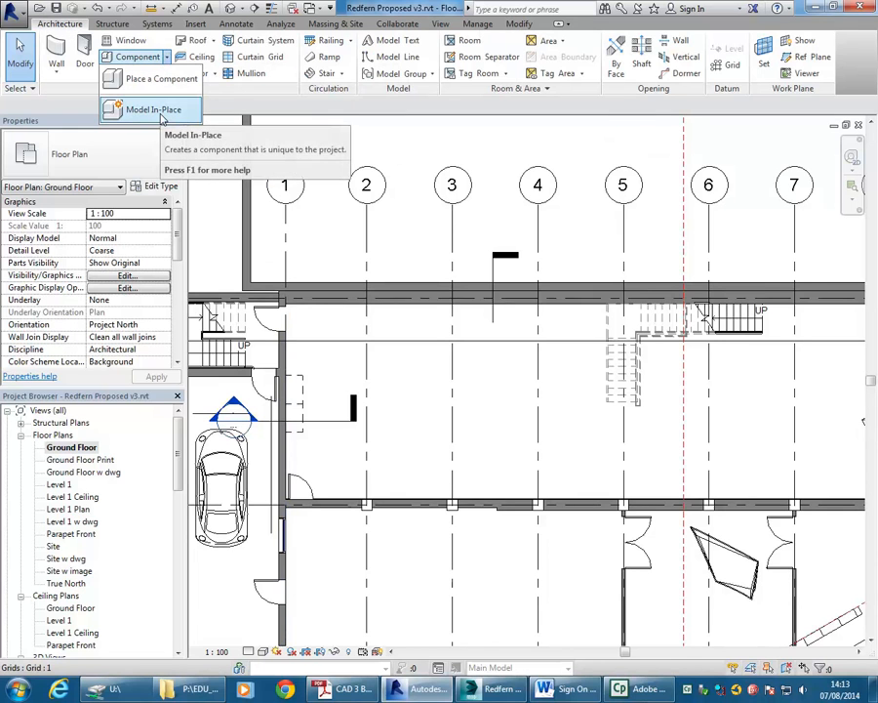
pyautogui.click(162, 114)
pyautogui.moveTo(591, 166); pyautogui.dragTo(585, 251)
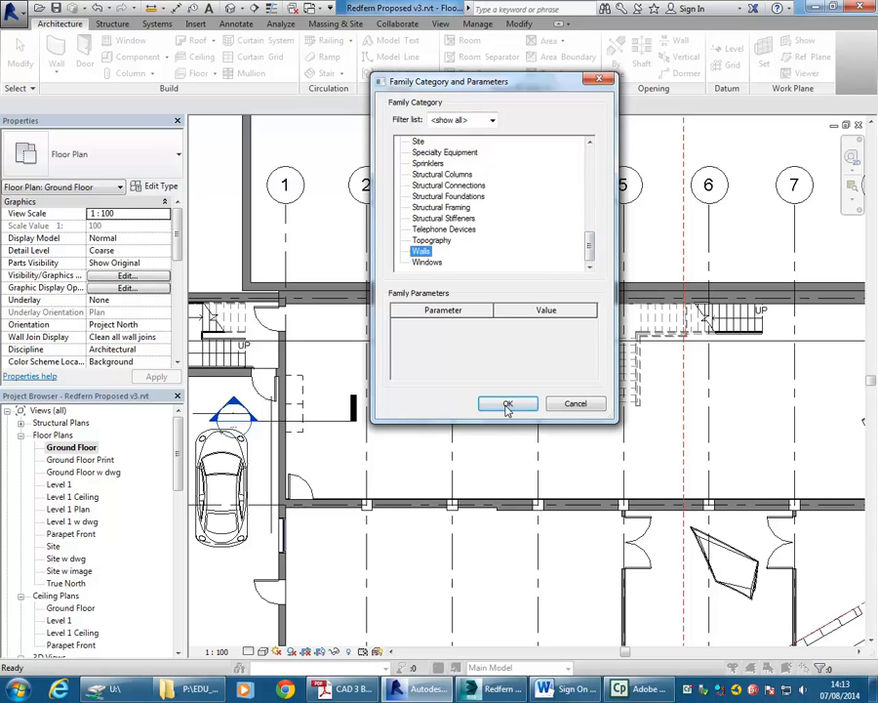
pyautogui.click(506, 403)
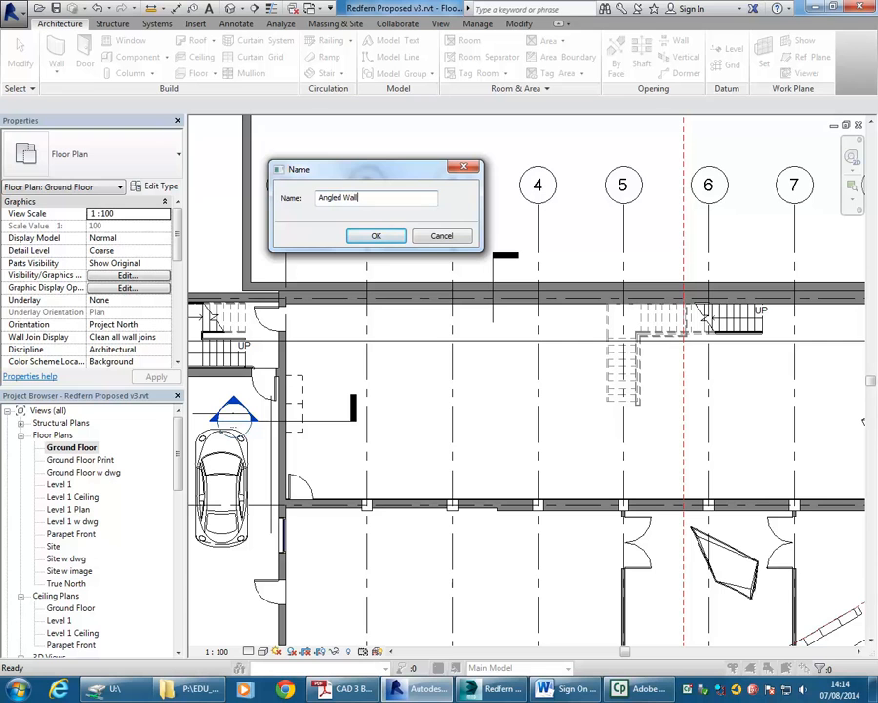
pyautogui.click(376, 239)
# Start a Blend and sketch a closed triangular base boundary with one side about 8900 mm long against the wall on grid A.
pyautogui.scroll(4, 426, 407)
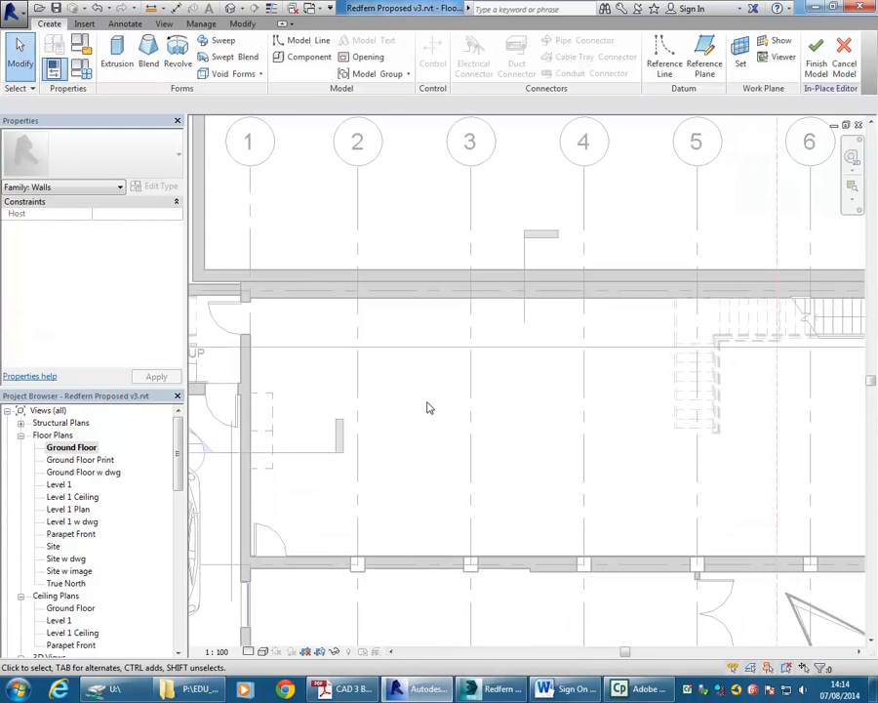
pyautogui.click(147, 63)
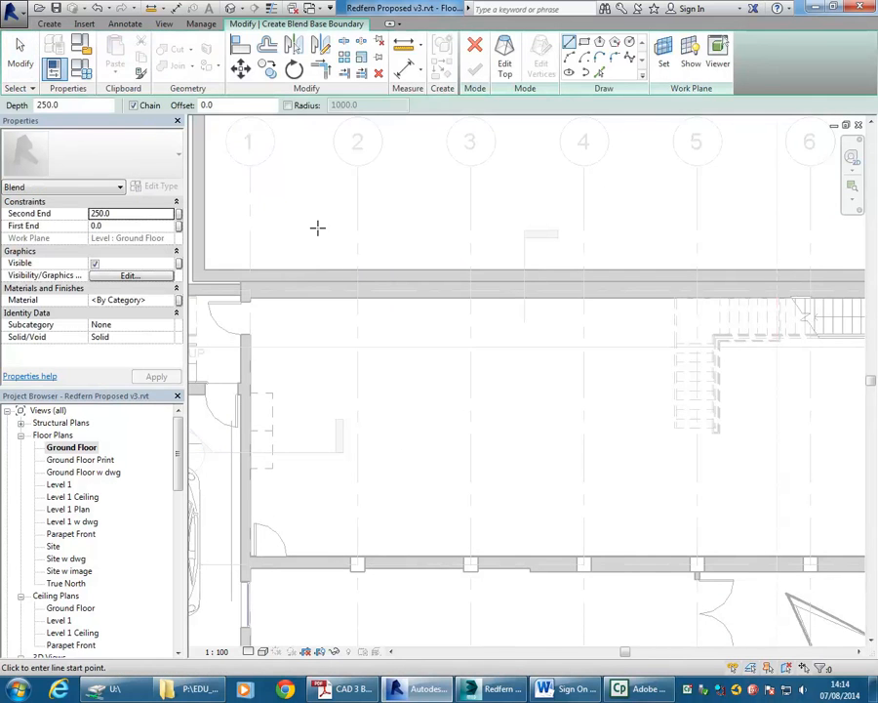
pyautogui.click(325, 287)
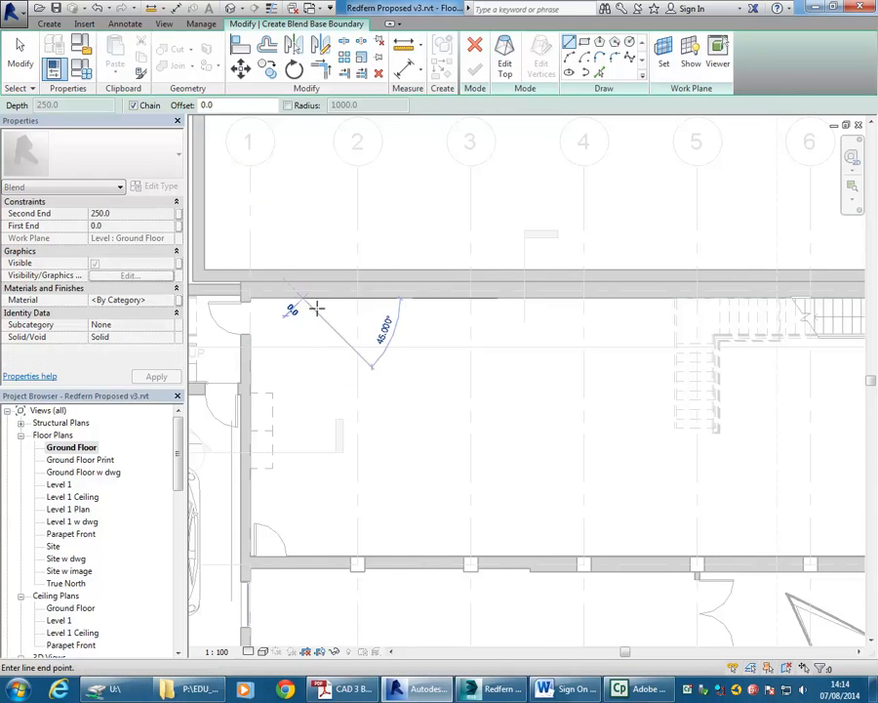
pyautogui.click(411, 503)
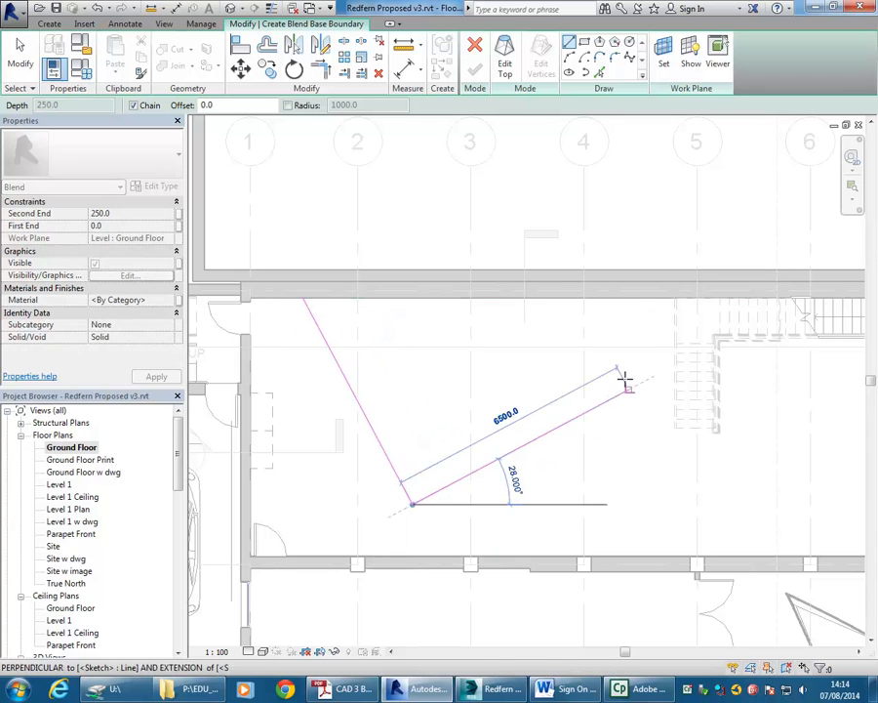
pyautogui.click(648, 298)
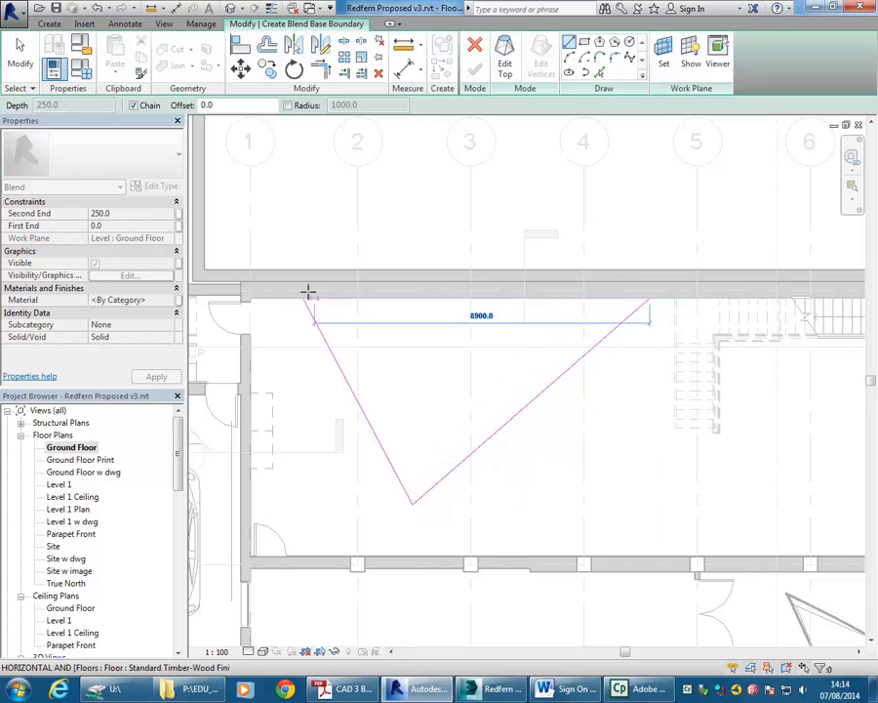
pyautogui.click(304, 298)
pyautogui.rightClick(223, 230)
pyautogui.click(249, 237)
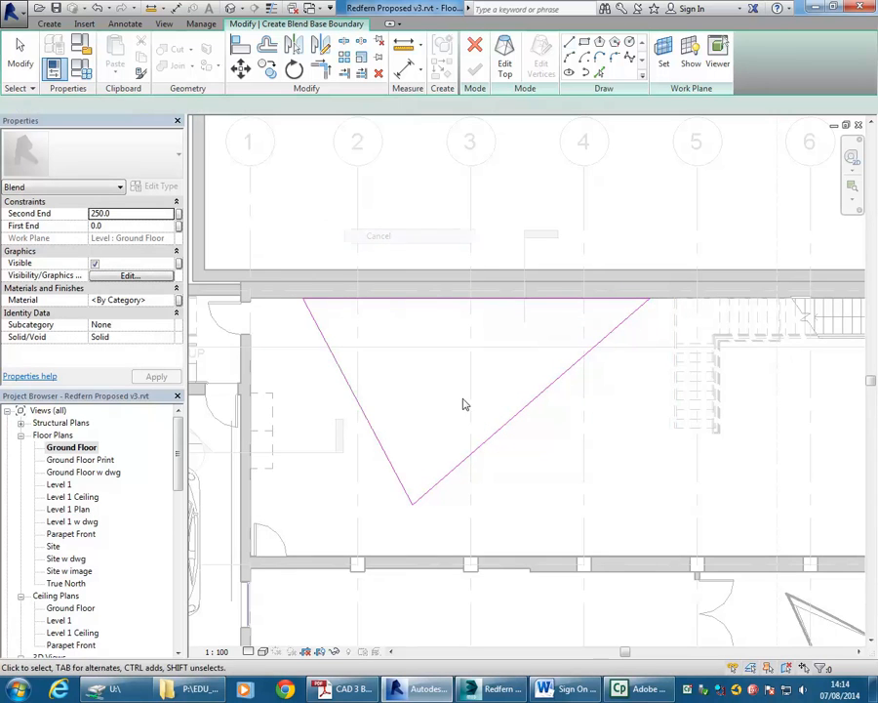
# Nudge the longer slanted side of the triangular base boundary inward, towards grid 1.
pyautogui.click(483, 446)
pyautogui.press('Left')
pyautogui.press('Left')
pyautogui.press('Left')
pyautogui.press('Left')
pyautogui.press('Left')
pyautogui.press('Left')
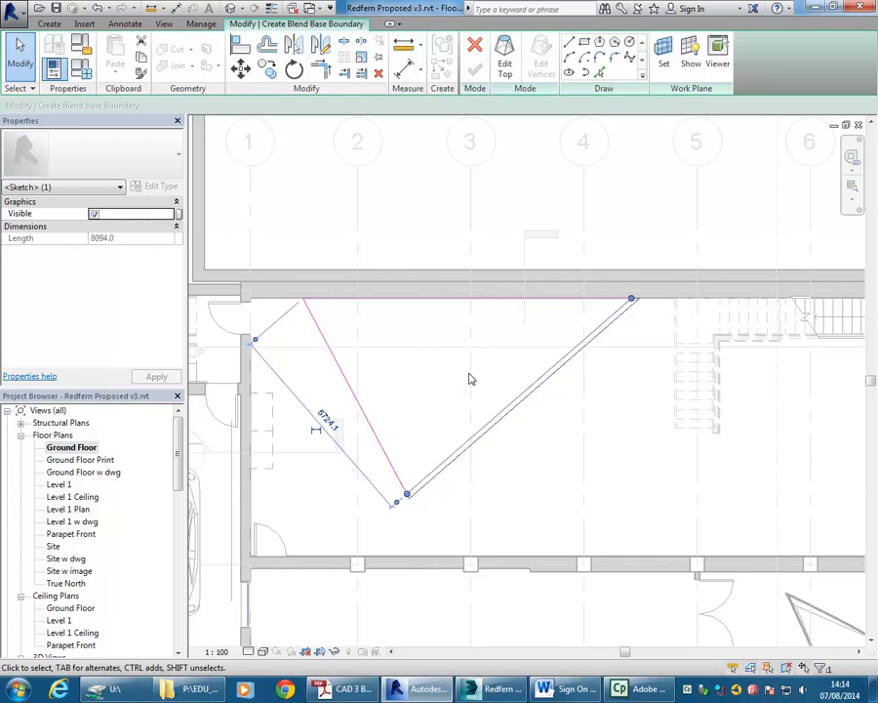
# Nudge the shorter slanted side of the triangular base boundary inward, away from grid 1.
pyautogui.click(379, 442)
pyautogui.press('Right')
pyautogui.press('Right')
pyautogui.press('Right')
pyautogui.press('Right')
pyautogui.press('Right')
pyautogui.press('Right')
pyautogui.press('Right')
pyautogui.press('Right')
pyautogui.press('Right')
pyautogui.press('Right')
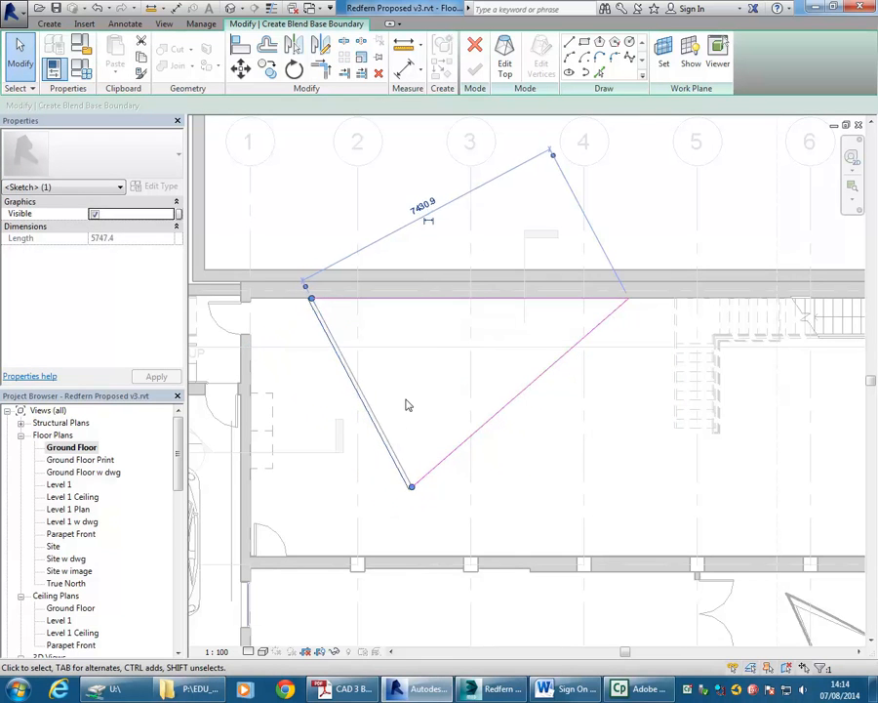
# Shift the base triangle's shorter slanted side further inward until its wall corner sits at grid 2.
pyautogui.press('Right')
pyautogui.press('Right')
pyautogui.press('Right')
pyautogui.press('Right')
pyautogui.press('Right')
pyautogui.press('Right')
pyautogui.press('Right')
pyautogui.press('Right')
pyautogui.press('Right')
pyautogui.press('Right')
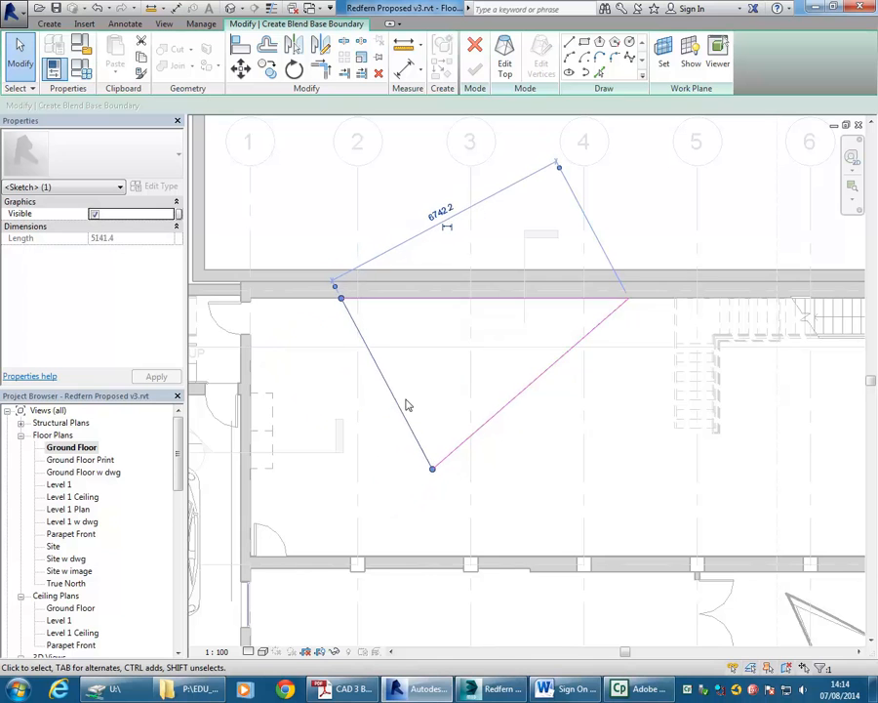
pyautogui.press('Right')
pyautogui.press('Right')
pyautogui.press('Right')
pyautogui.press('Right')
pyautogui.press('Right')
pyautogui.press('Right')
pyautogui.press('Right')
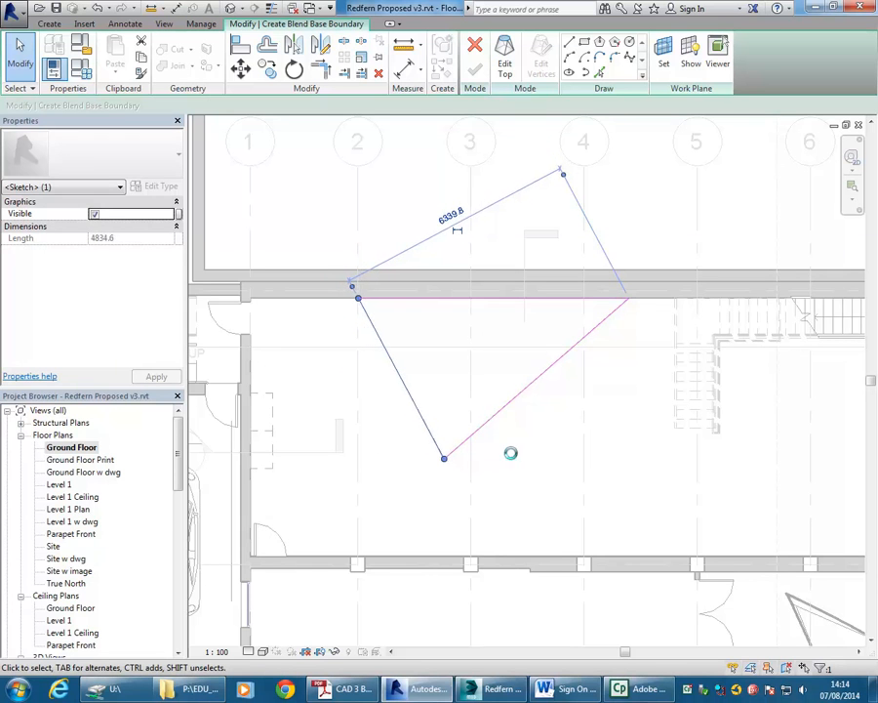
# Nudge the longer slanted side of the base triangle inward, away from grid 5, and deselect it.
pyautogui.click(499, 413)
pyautogui.press('Left')
pyautogui.press('Left')
pyautogui.press('Left')
pyautogui.press('Left')
pyautogui.press('Left')
pyautogui.press('Left')
pyautogui.press('Left')
pyautogui.press('Right')
pyautogui.press('Right')
pyautogui.press('Right')
pyautogui.press('Right')
pyautogui.press('Left')
pyautogui.press('Left')
pyautogui.press('Left')
pyautogui.press('Left')
pyautogui.press('Left')
pyautogui.press('Escape')
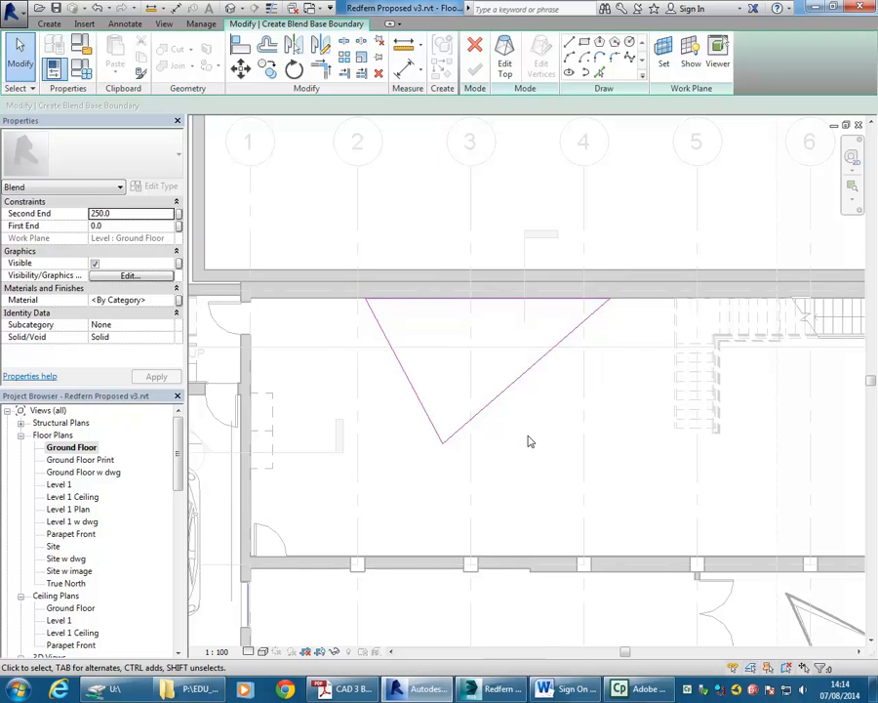
# Sketch a larger closed triangular top boundary around the base, against the wall on grid A, and finish the blend with Second End 3000.
pyautogui.click(504, 64)
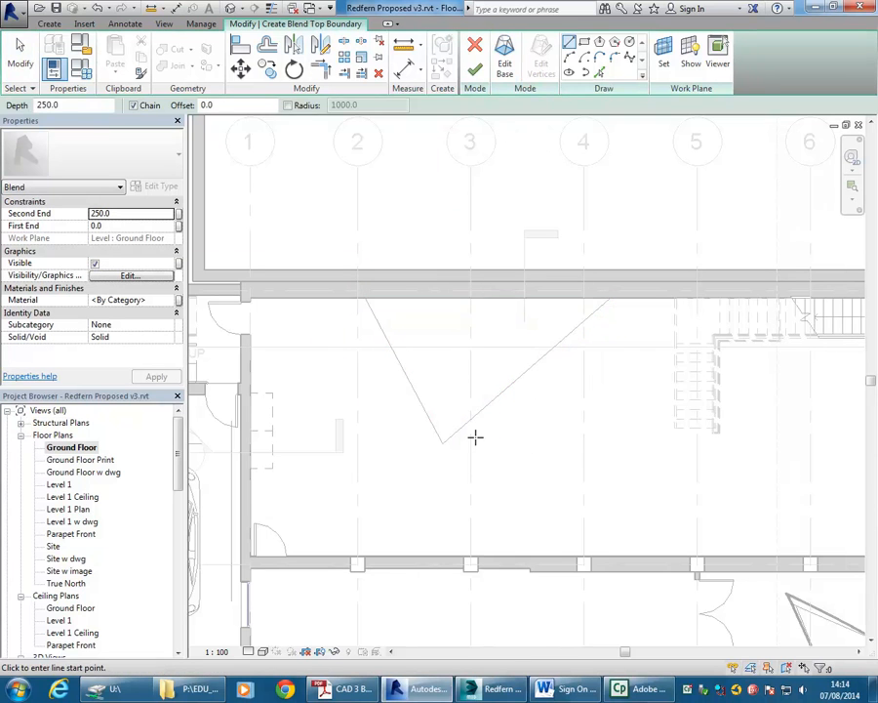
pyautogui.click(318, 287)
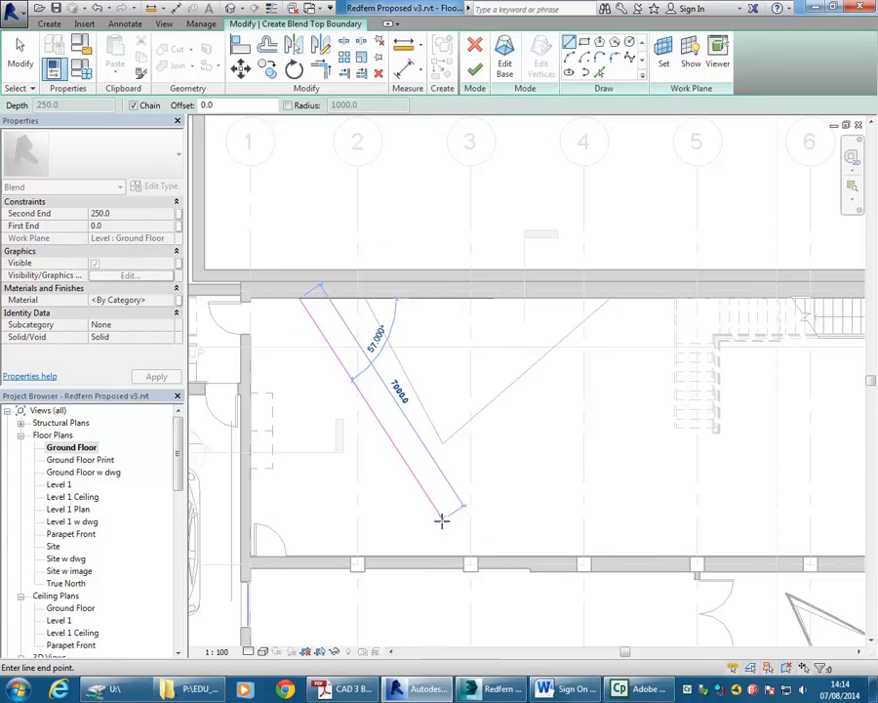
pyautogui.click(457, 521)
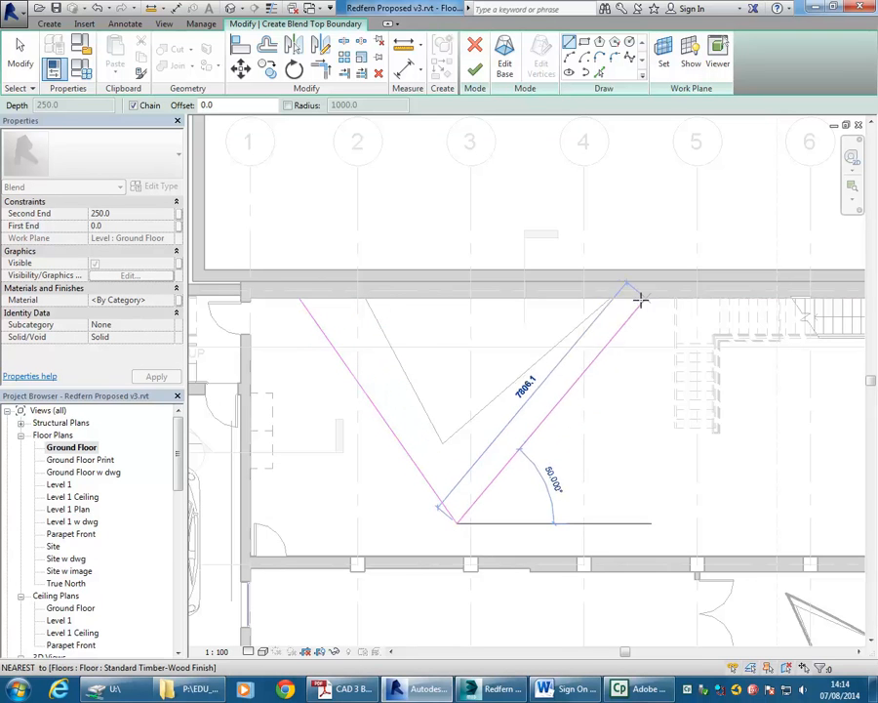
pyautogui.click(657, 298)
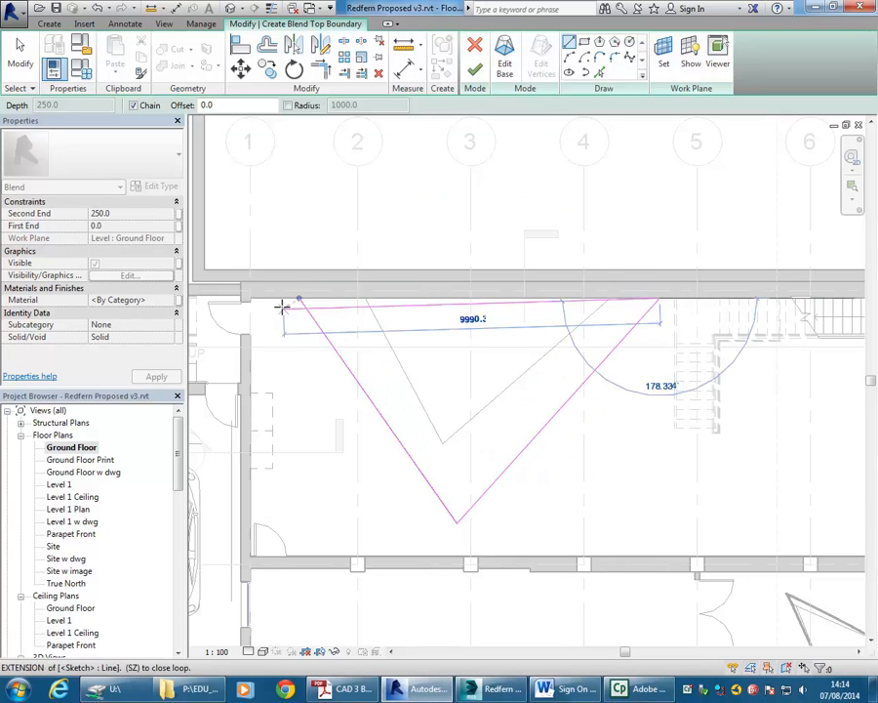
pyautogui.click(298, 297)
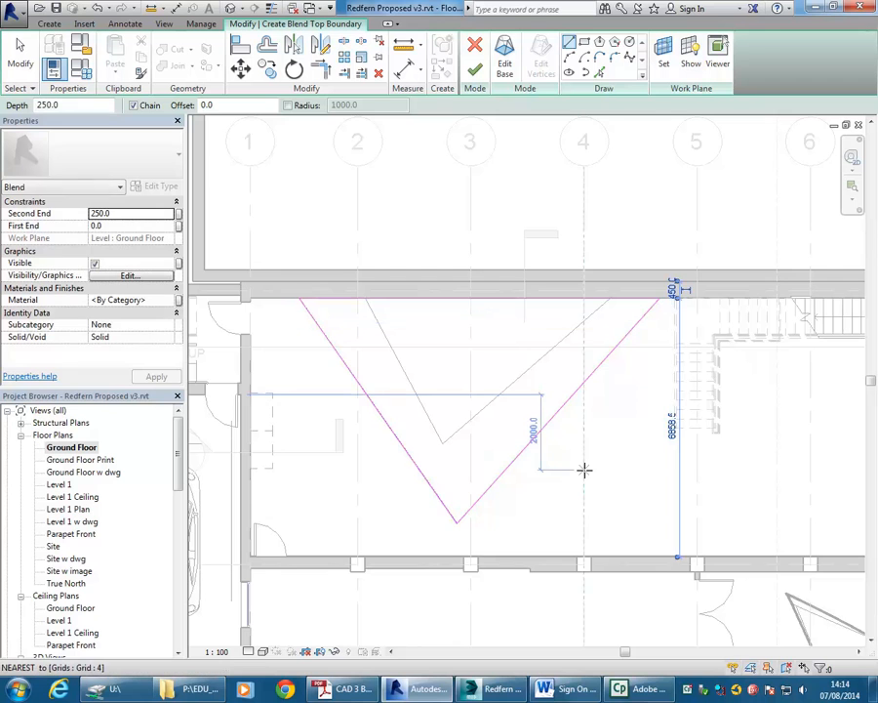
pyautogui.rightClick(444, 220)
pyautogui.click(459, 227)
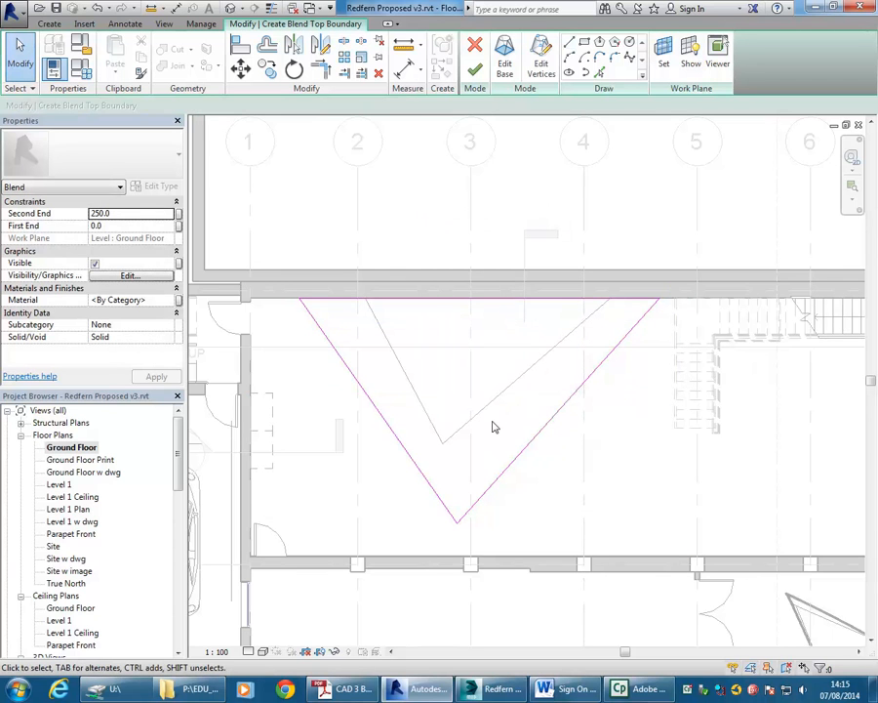
pyautogui.click(131, 212)
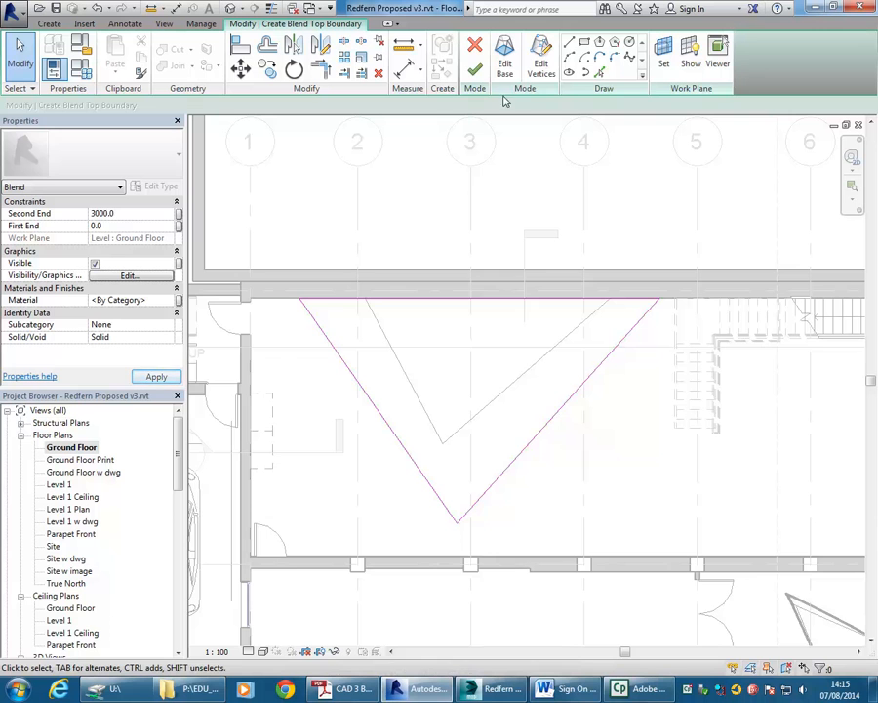
pyautogui.click(474, 69)
# In the cross section through grids A to C, stretch the blend's top up to the ceiling, at a Second End of 4200.
pyautogui.scroll(-5, 435, 383)
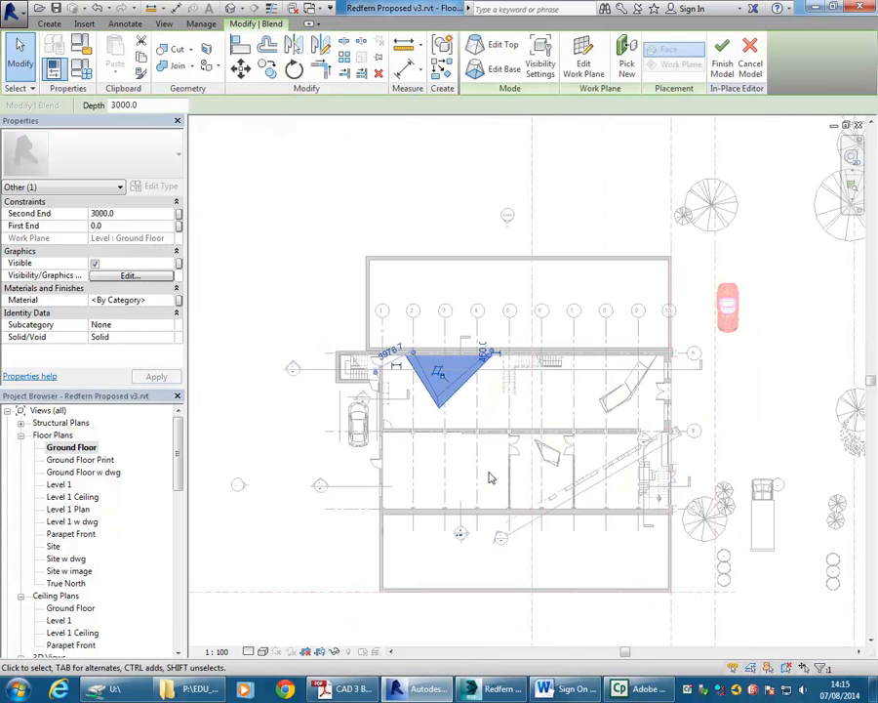
pyautogui.doubleClick(467, 538)
pyautogui.scroll(4, 400, 454)
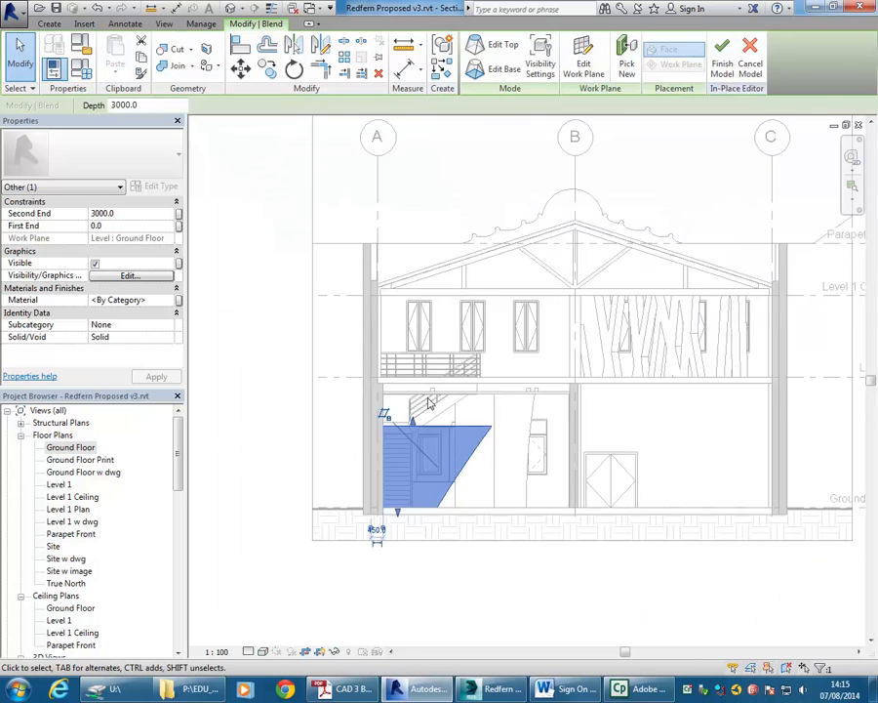
pyautogui.moveTo(399, 454); pyautogui.dragTo(401, 369)
pyautogui.scroll(-2, 482, 417)
pyautogui.moveTo(482, 411); pyautogui.dragTo(479, 409, button='middle')
pyautogui.click(499, 455)
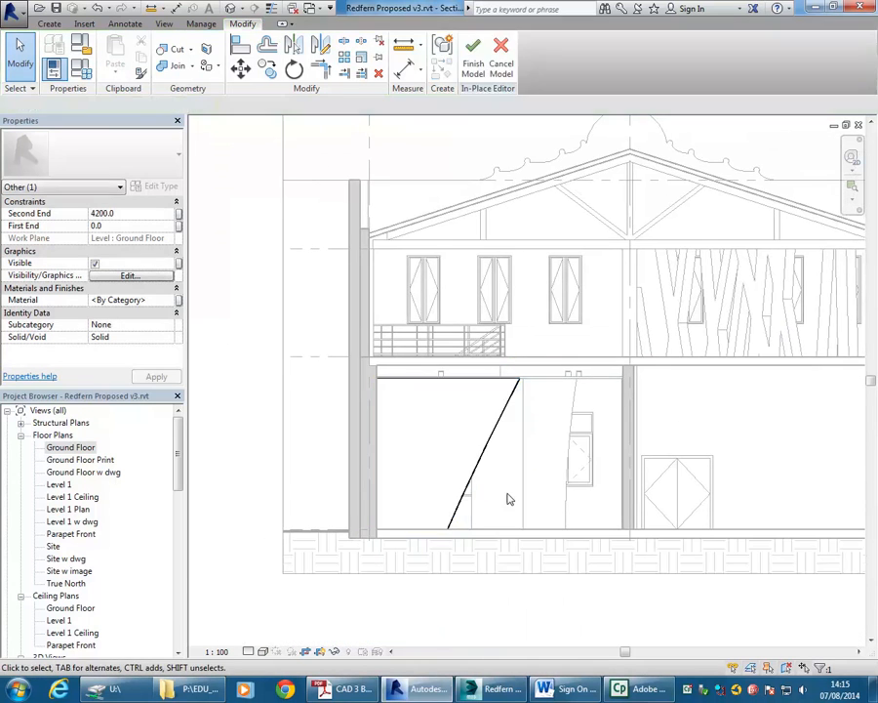
# From the Ground Floor plan, place a perspective camera near grid 5 above grid B, aimed through the blend towards grid 1.
pyautogui.doubleClick(70, 447)
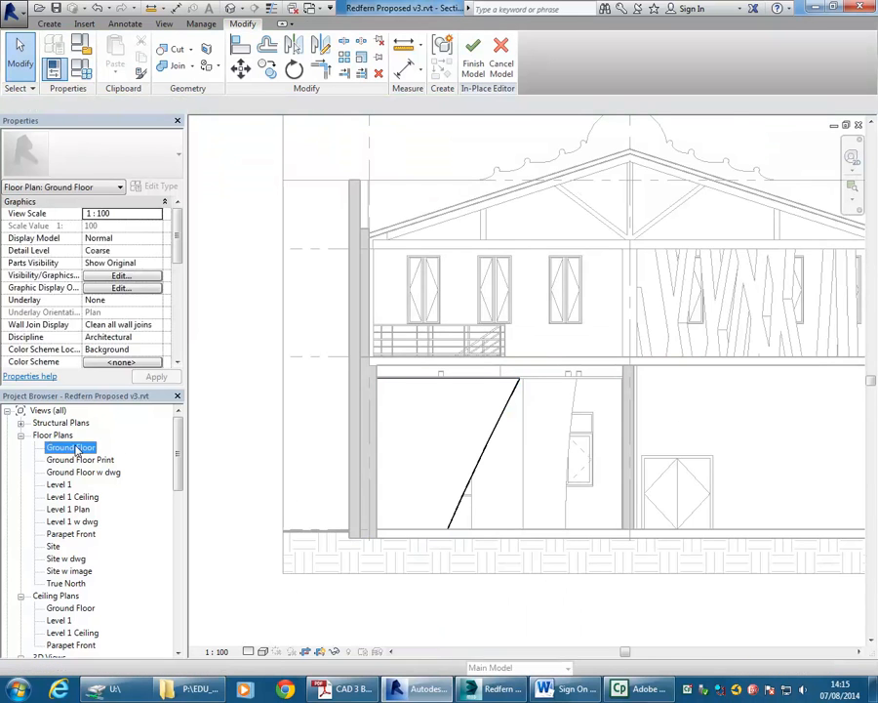
pyautogui.scroll(2, 492, 361)
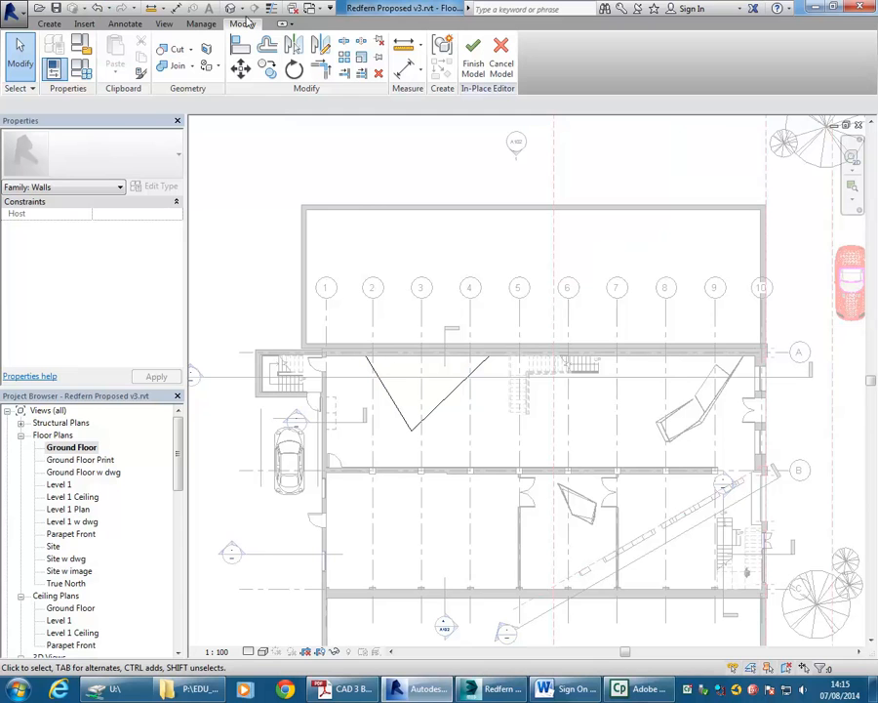
pyautogui.click(241, 9)
pyautogui.click(252, 42)
pyautogui.click(523, 448)
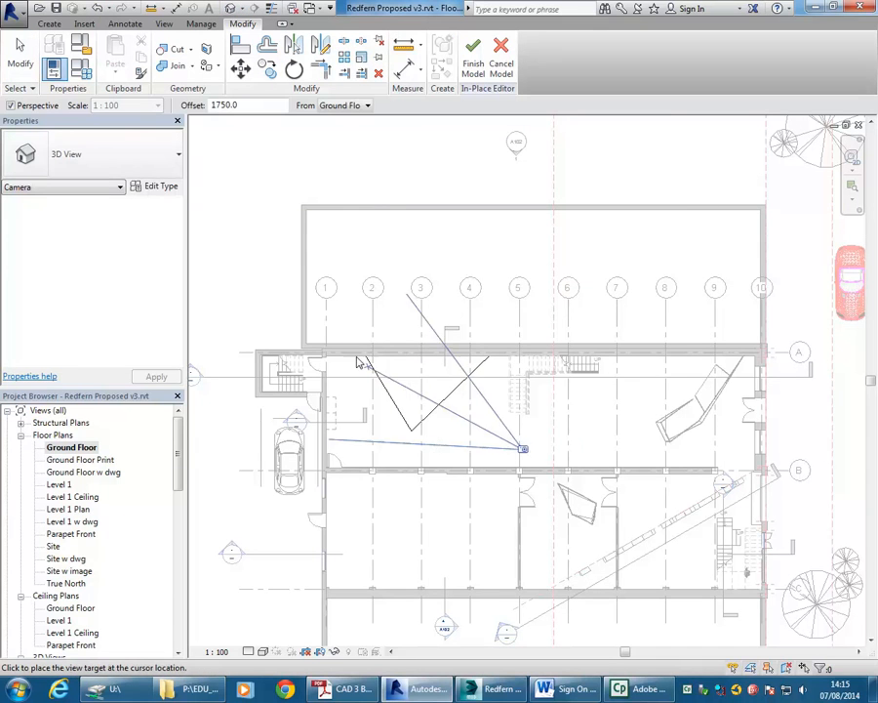
pyautogui.click(337, 297)
pyautogui.scroll(-5, 444, 396)
pyautogui.moveTo(443, 395); pyautogui.dragTo(433, 414, button='middle')
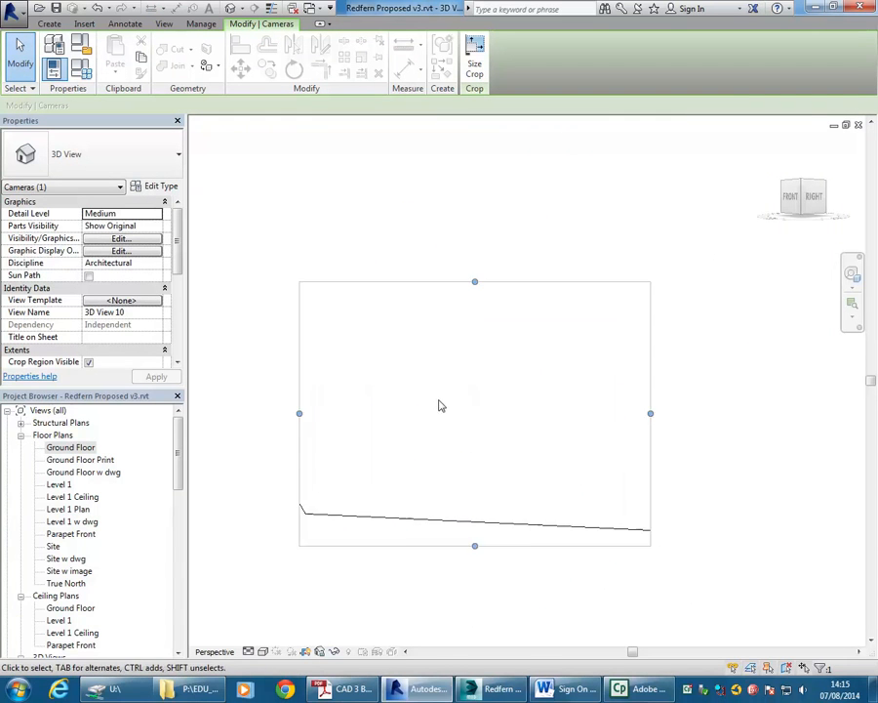
pyautogui.scroll(2, 431, 415)
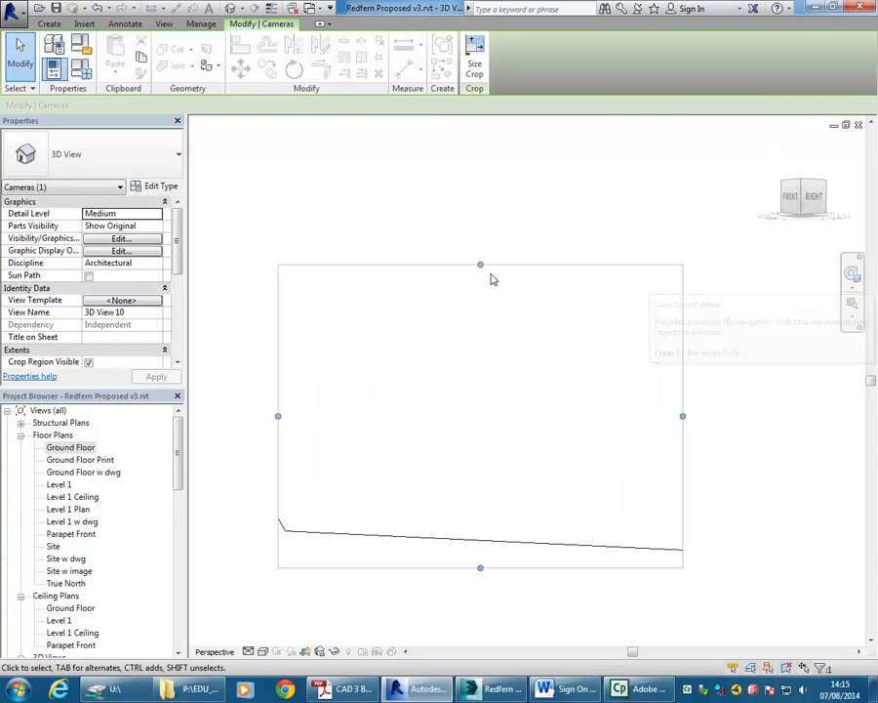
# Enlarge the new camera view's crop region on all sides to frame the whole angled wall.
pyautogui.moveTo(481, 264); pyautogui.dragTo(481, 183)
pyautogui.moveTo(337, 405); pyautogui.dragTo(238, 411)
pyautogui.moveTo(433, 509); pyautogui.dragTo(434, 528)
pyautogui.moveTo(595, 422); pyautogui.dragTo(666, 420)
pyautogui.moveTo(469, 317); pyautogui.dragTo(470, 291)
pyautogui.moveTo(667, 410); pyautogui.dragTo(710, 410)
pyautogui.click(535, 399)
pyautogui.scroll(1, 535, 394)
pyautogui.moveTo(535, 394); pyautogui.dragTo(547, 395, button='middle')
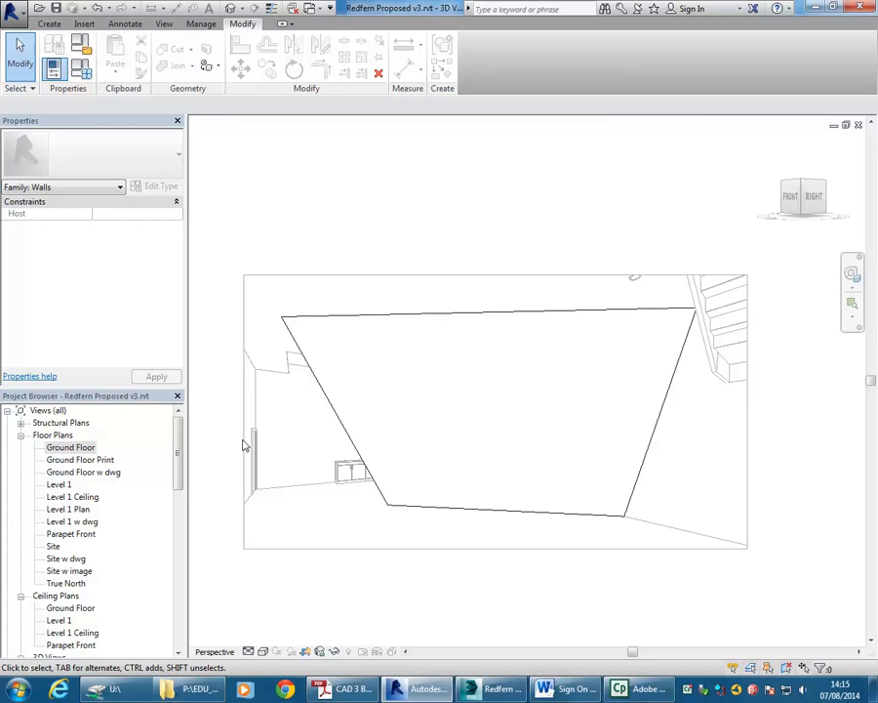
# Return to the Ground Floor plan and finish the in-place wall model.
pyautogui.doubleClick(84, 447)
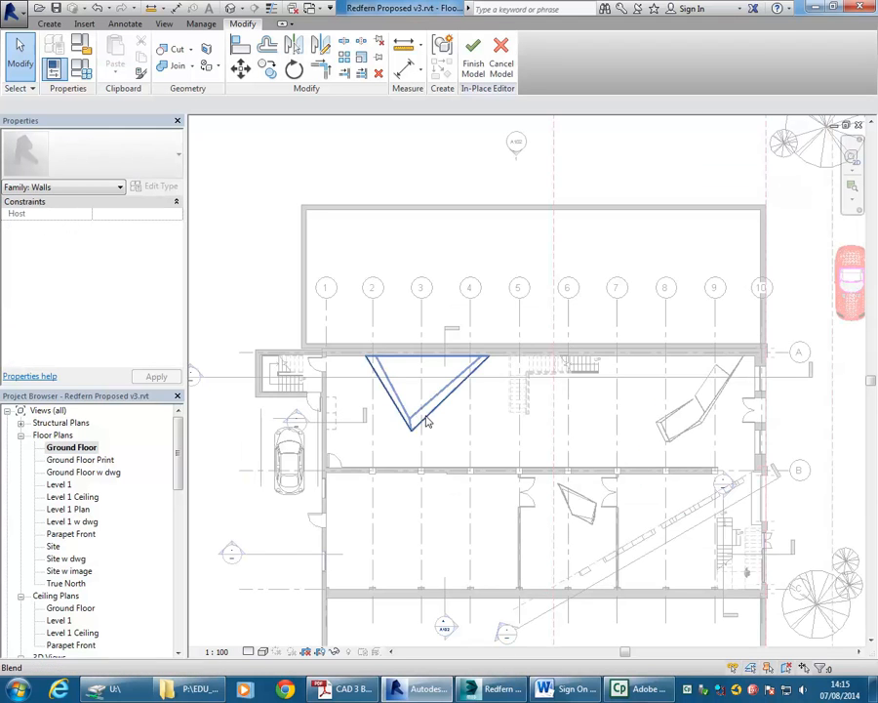
pyautogui.scroll(3, 426, 414)
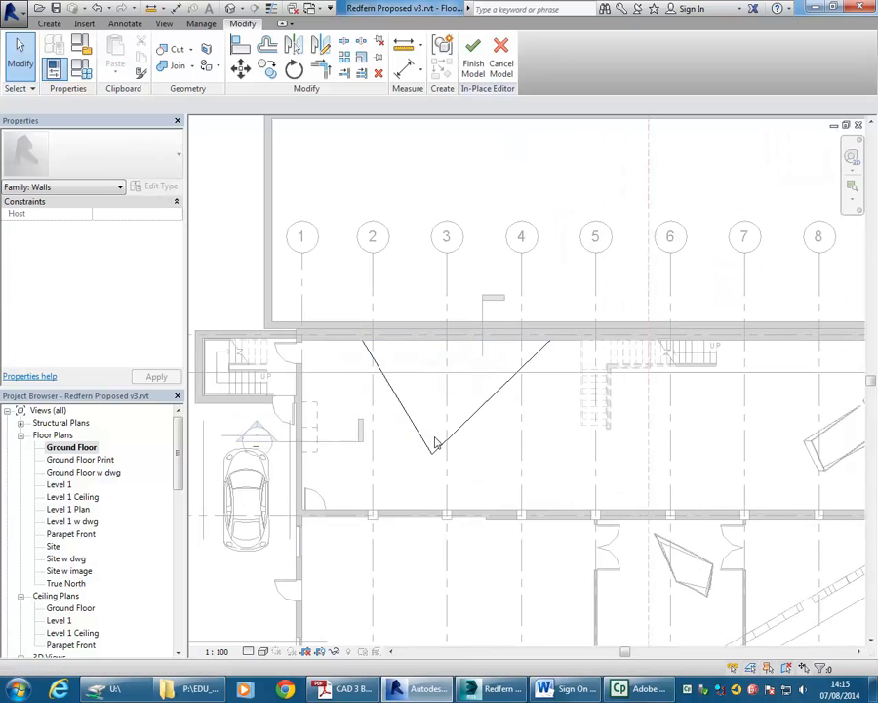
pyautogui.moveTo(493, 457); pyautogui.dragTo(478, 463, button='middle')
pyautogui.click(49, 23)
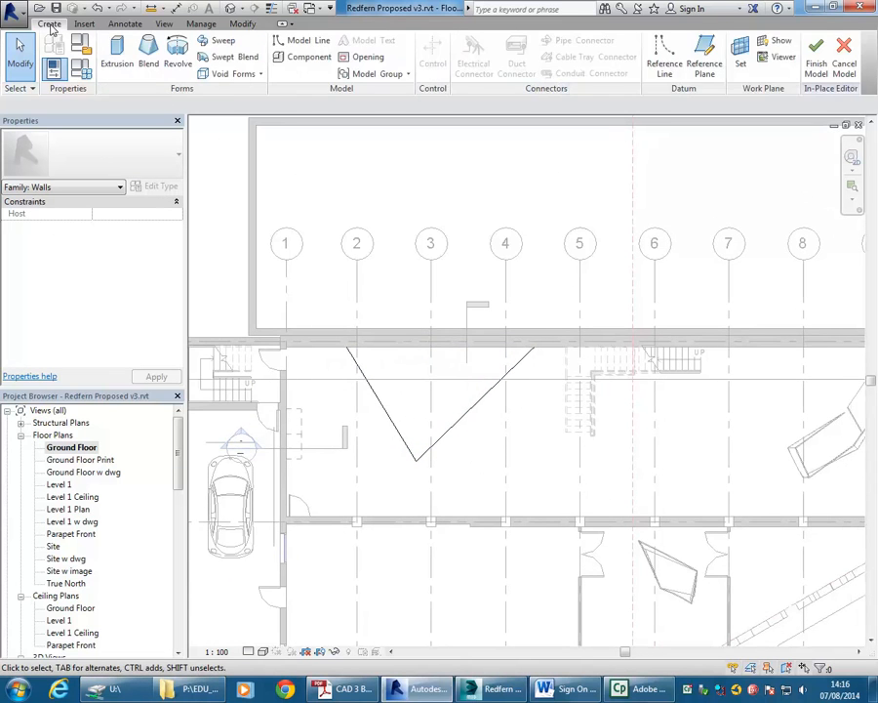
pyautogui.click(817, 61)
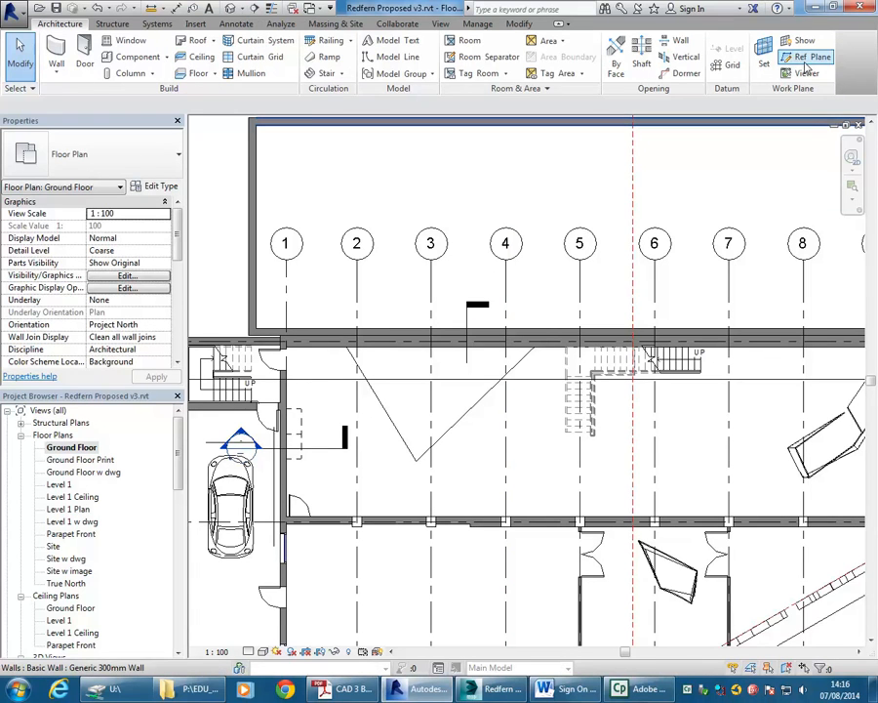
# Draw a reference plane at 45° alongside the blend's longer slanted face, from below grid B to beyond the wall on grid A.
pyautogui.click(810, 59)
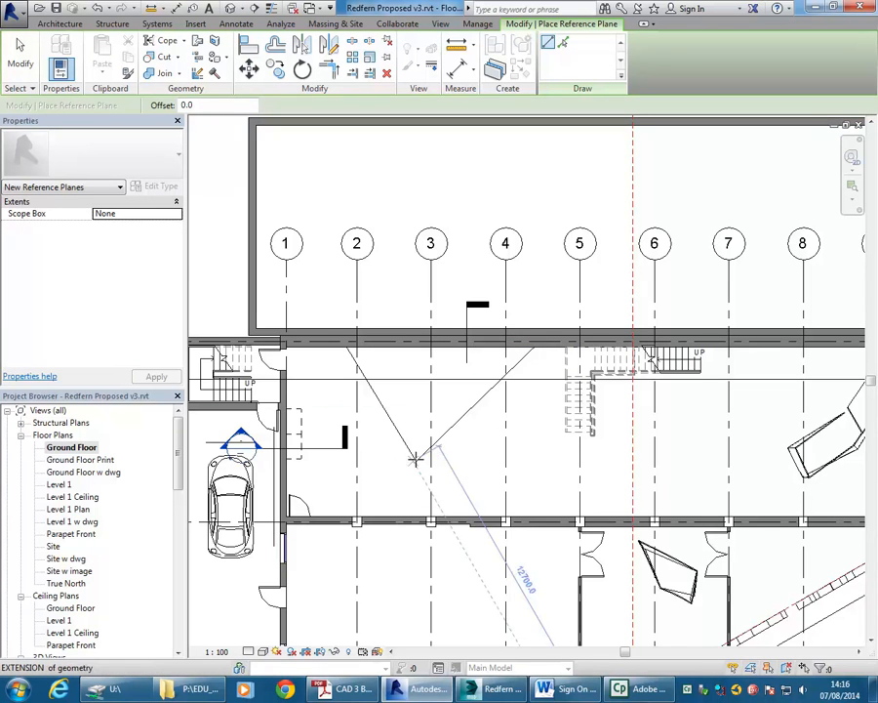
pyautogui.scroll(2, 415, 460)
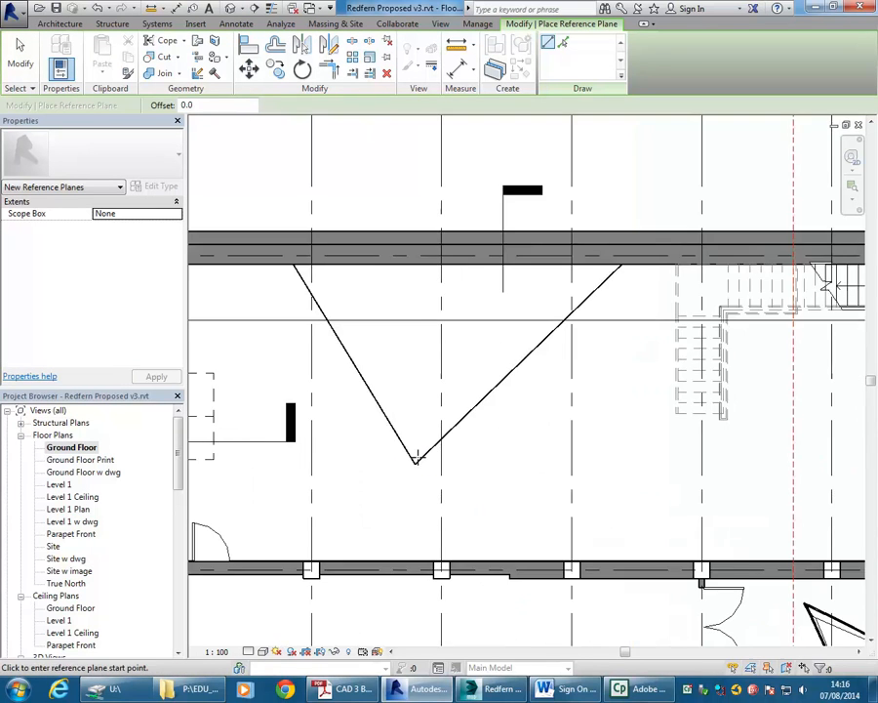
pyautogui.click(563, 44)
pyautogui.click(547, 43)
pyautogui.moveTo(436, 442); pyautogui.dragTo(413, 453, button='middle')
pyautogui.scroll(-1, 350, 559)
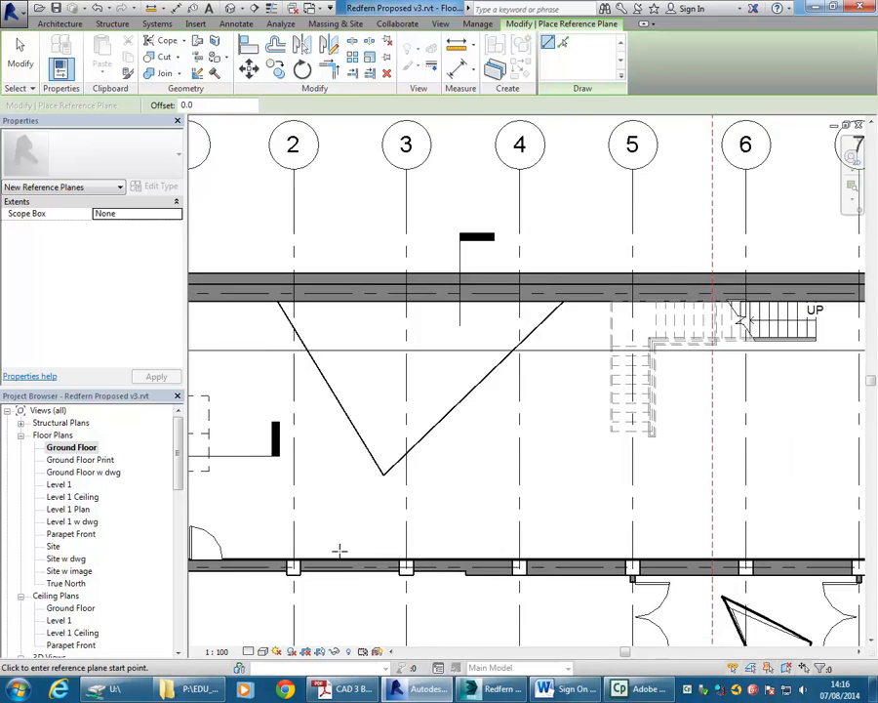
pyautogui.click(406, 569)
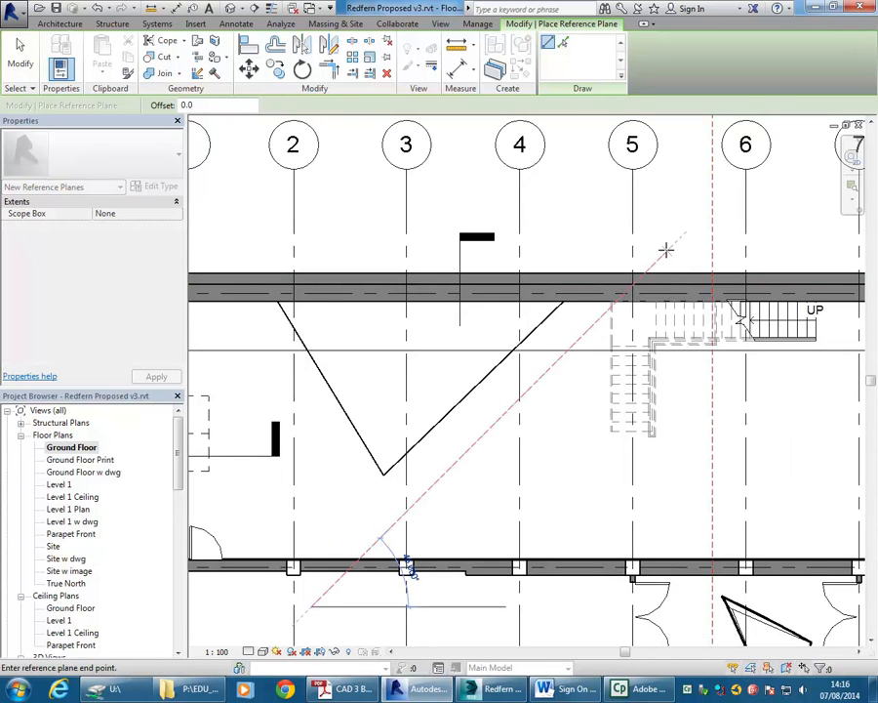
pyautogui.click(666, 251)
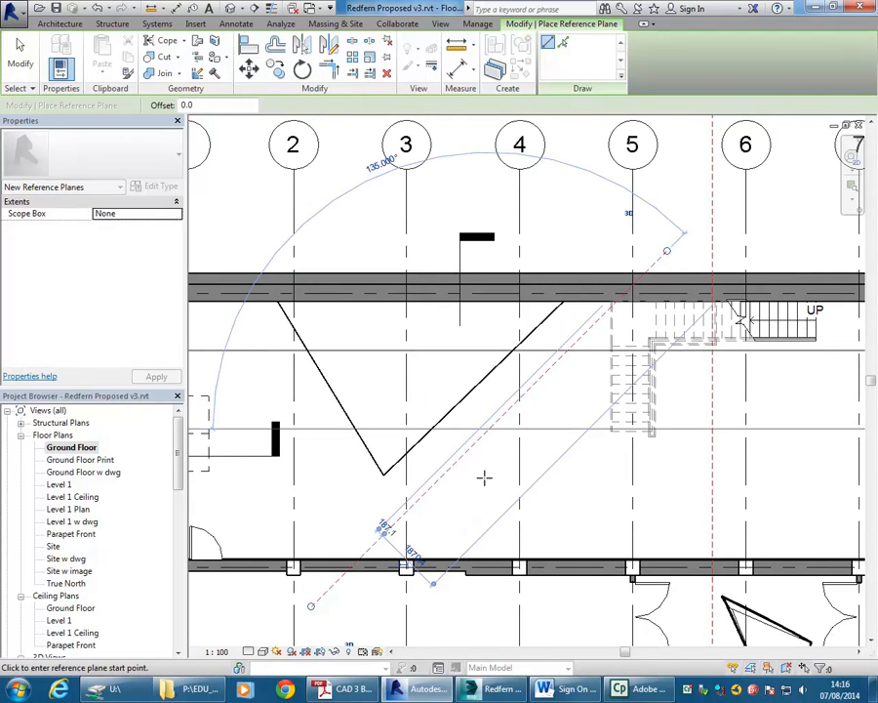
pyautogui.rightClick(344, 239)
pyautogui.click(354, 246)
pyautogui.rightClick(354, 243)
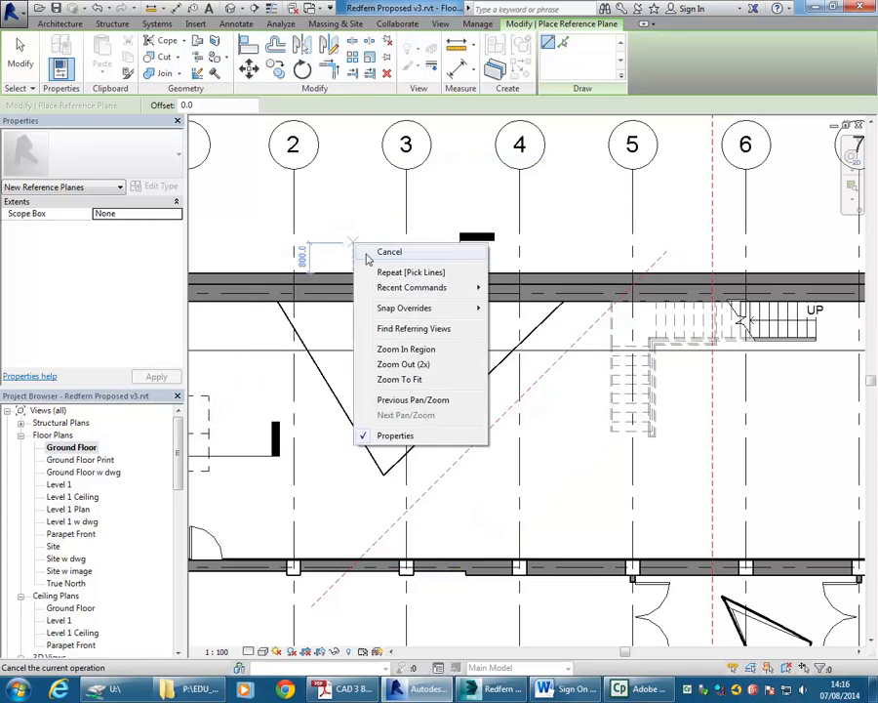
pyautogui.click(366, 253)
# Name the new diagonal reference plane Void Plane.
pyautogui.scroll(-2, 383, 342)
pyautogui.click(411, 427)
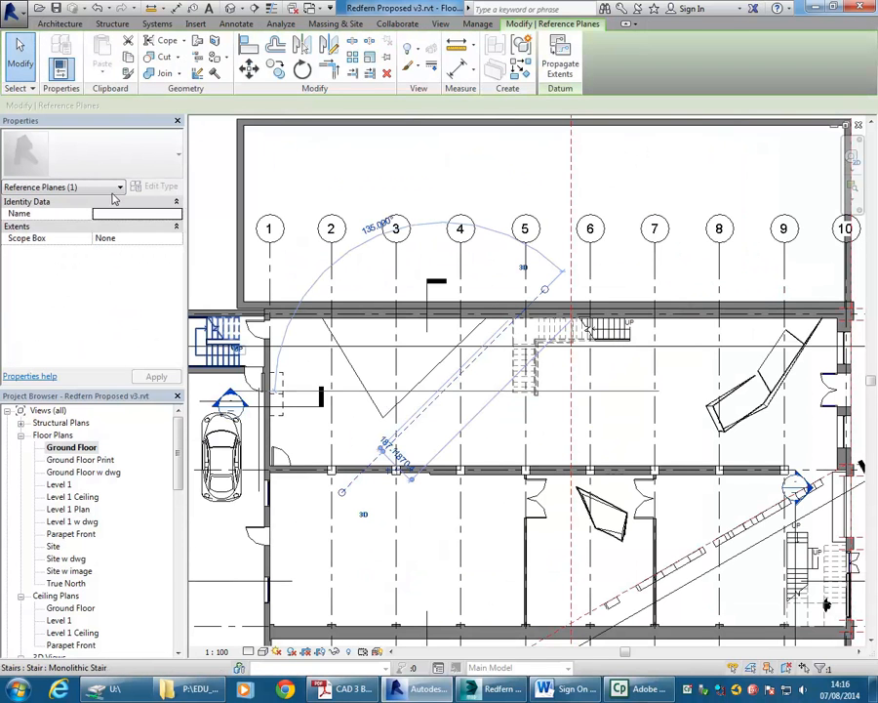
pyautogui.click(113, 202)
pyautogui.click(117, 204)
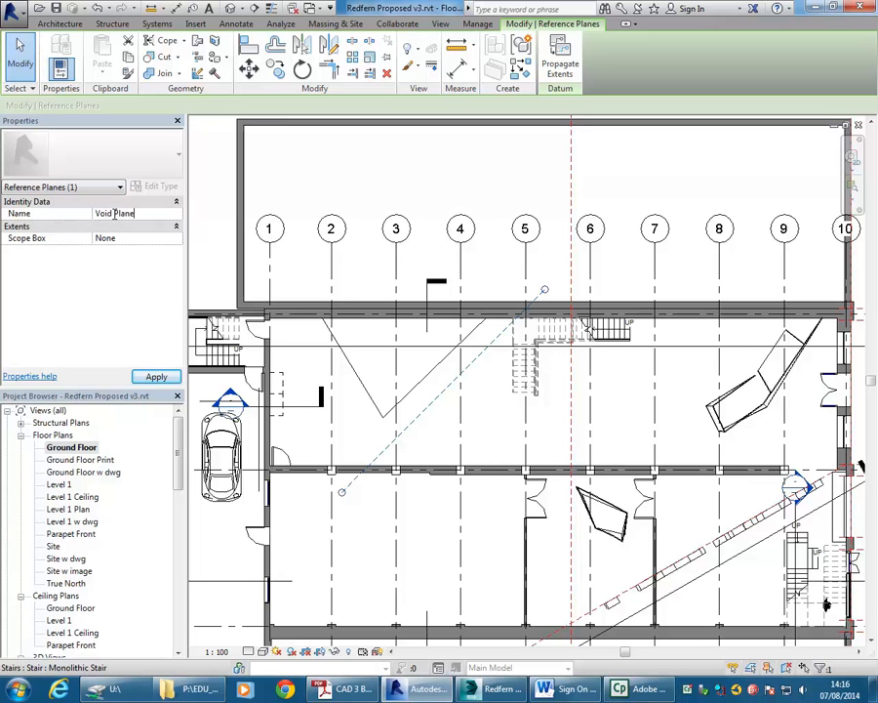
pyautogui.click(442, 186)
# Place a building section along the diagonal reference plane, from below grid B near grid 2 to beyond grid A, facing the angled wall.
pyautogui.scroll(-1, 445, 166)
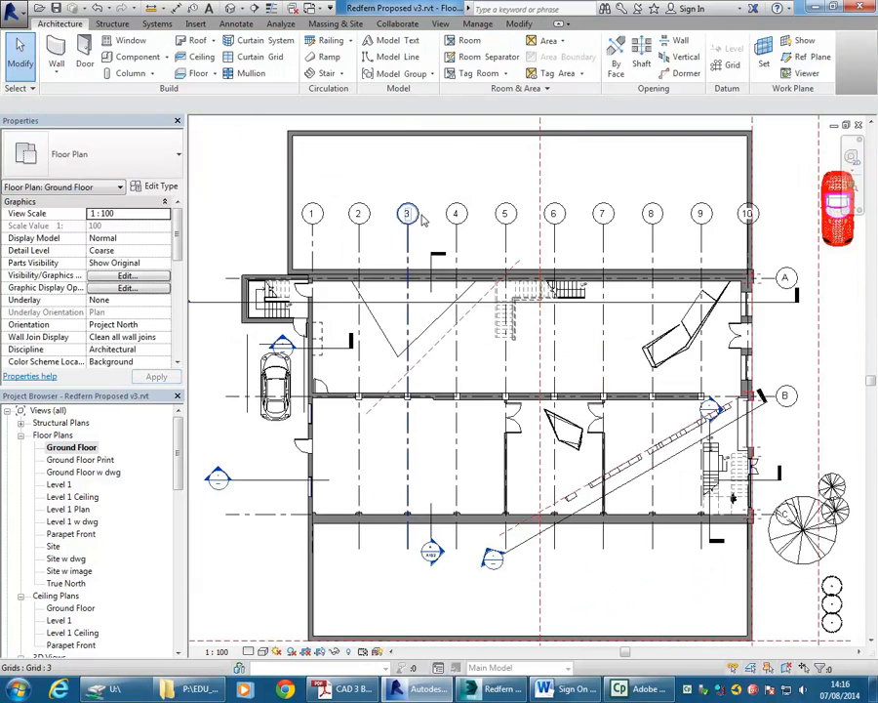
pyautogui.scroll(1, 421, 211)
pyautogui.click(253, 8)
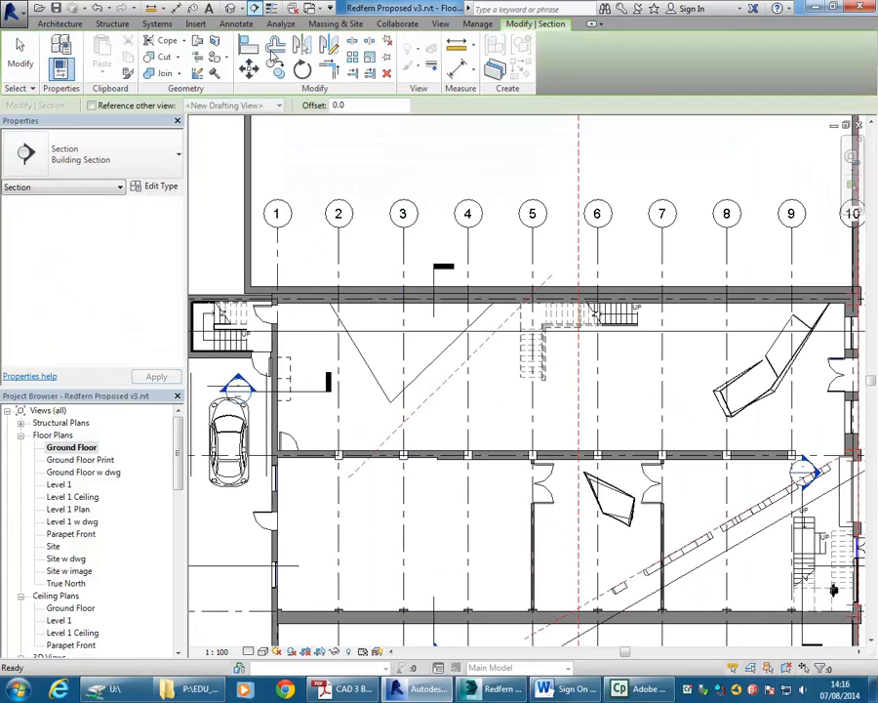
pyautogui.click(339, 485)
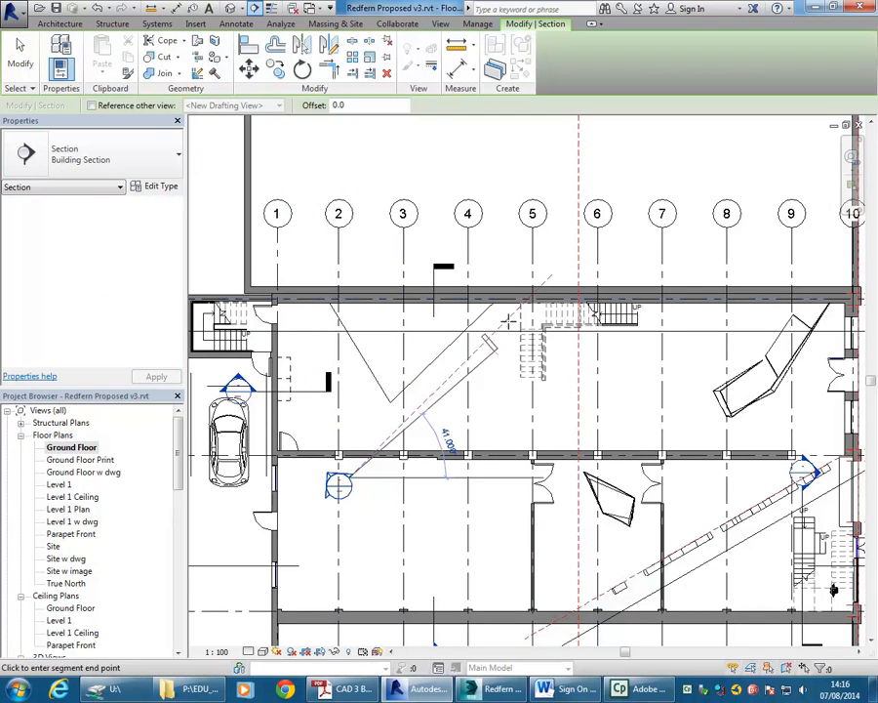
pyautogui.click(551, 277)
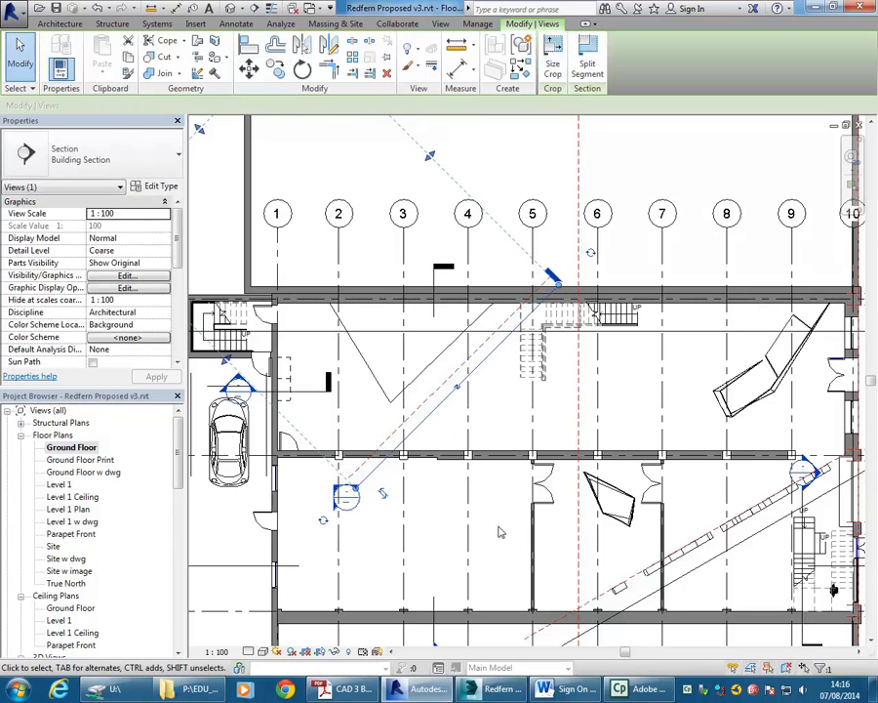
# Open the new diagonal section's view and start editing the angled wall in place.
pyautogui.press('Escape')
pyautogui.scroll(3, 445, 474)
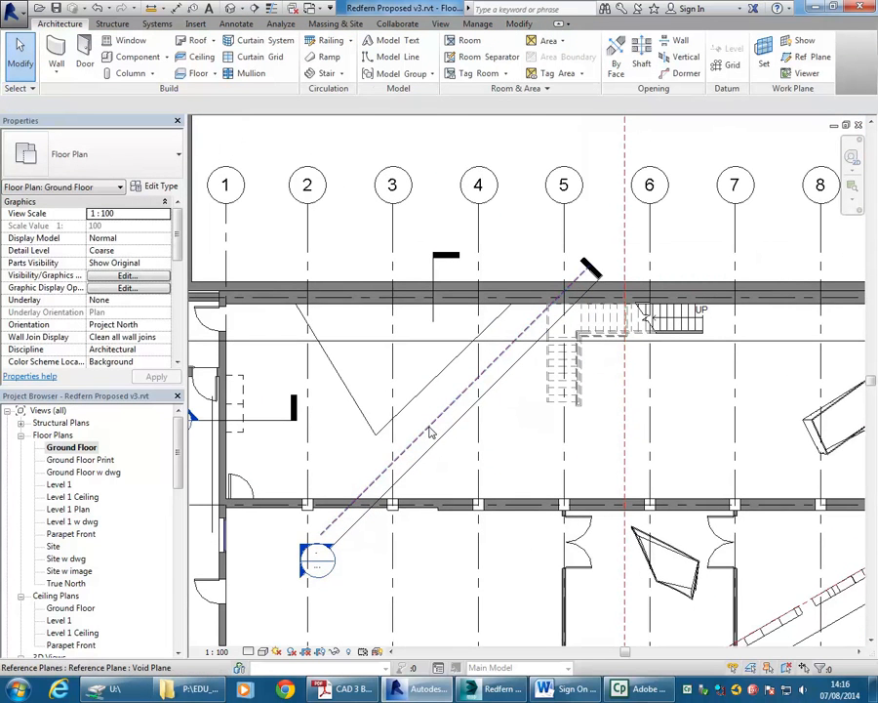
pyautogui.scroll(2, 365, 293)
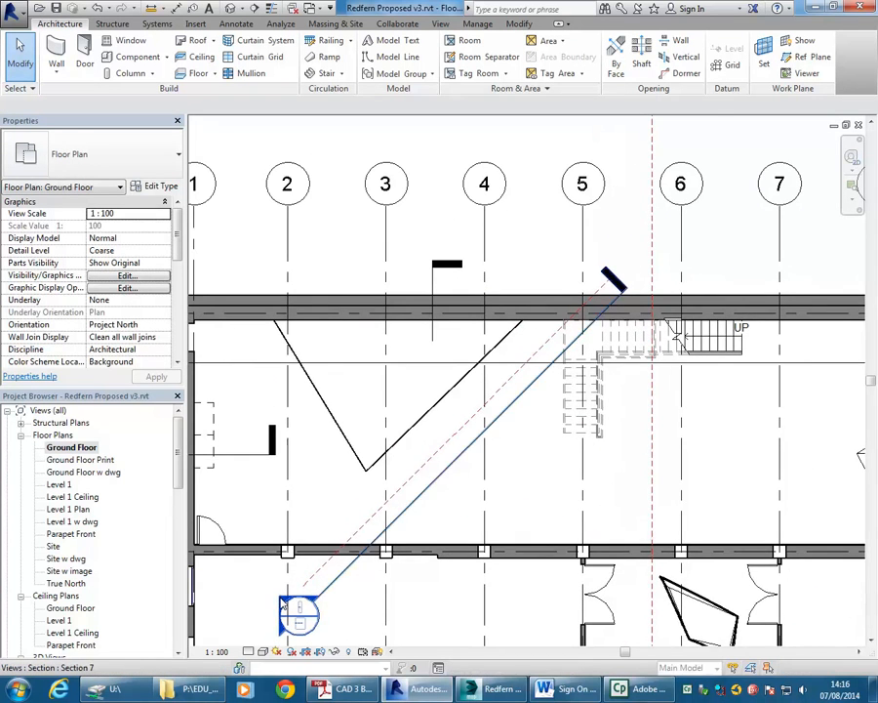
pyautogui.doubleClick(284, 607)
pyautogui.scroll(2, 449, 517)
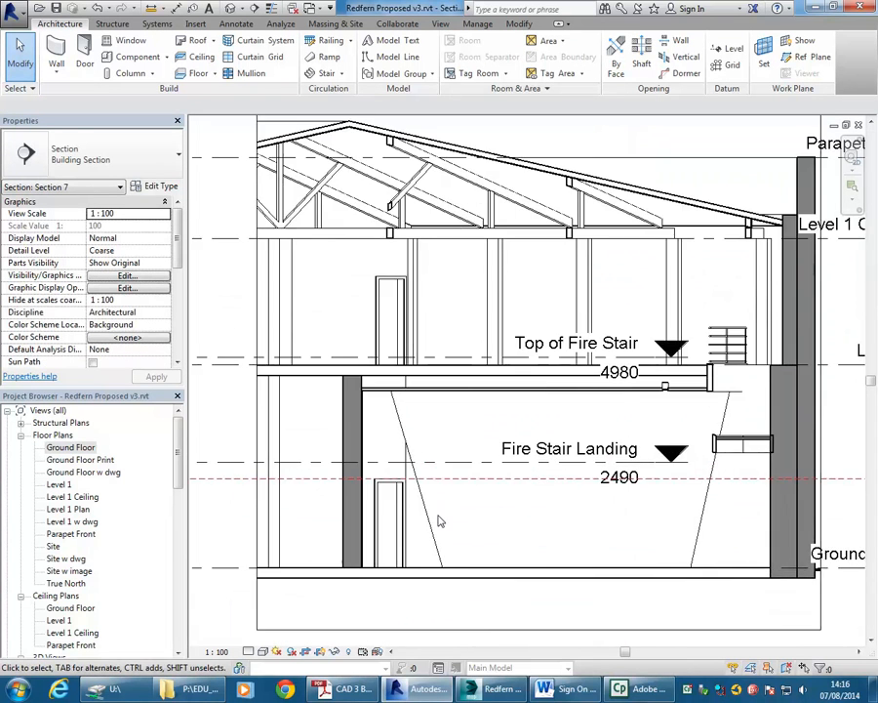
pyautogui.scroll(1, 430, 527)
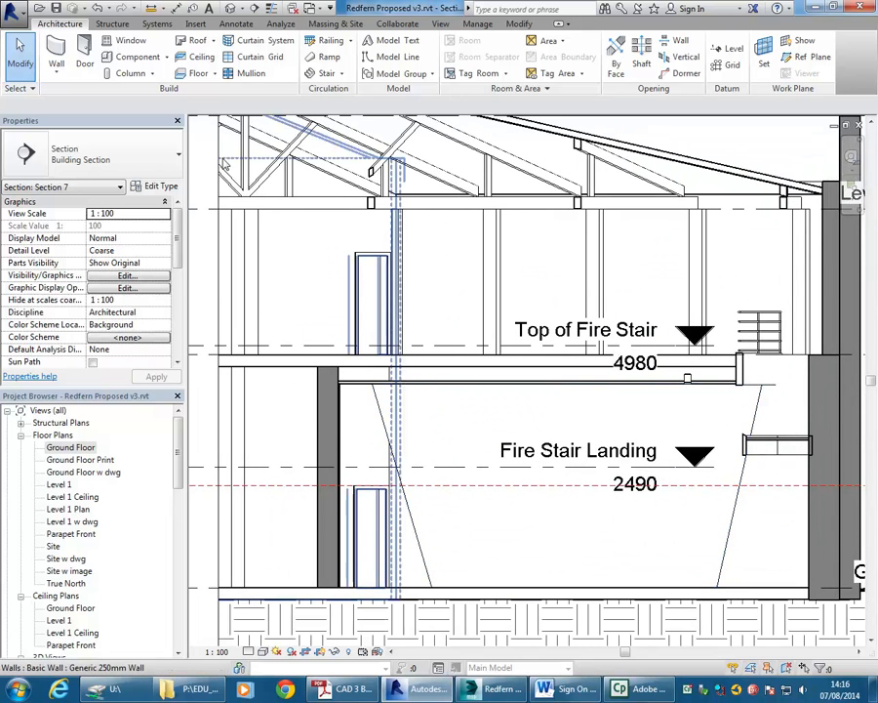
pyautogui.click(418, 534)
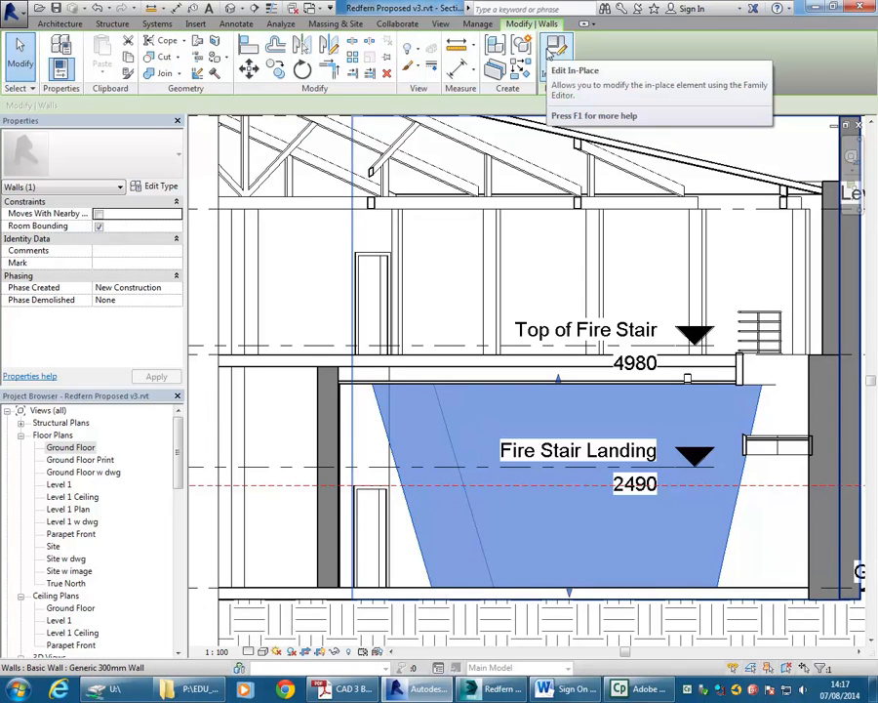
pyautogui.click(553, 49)
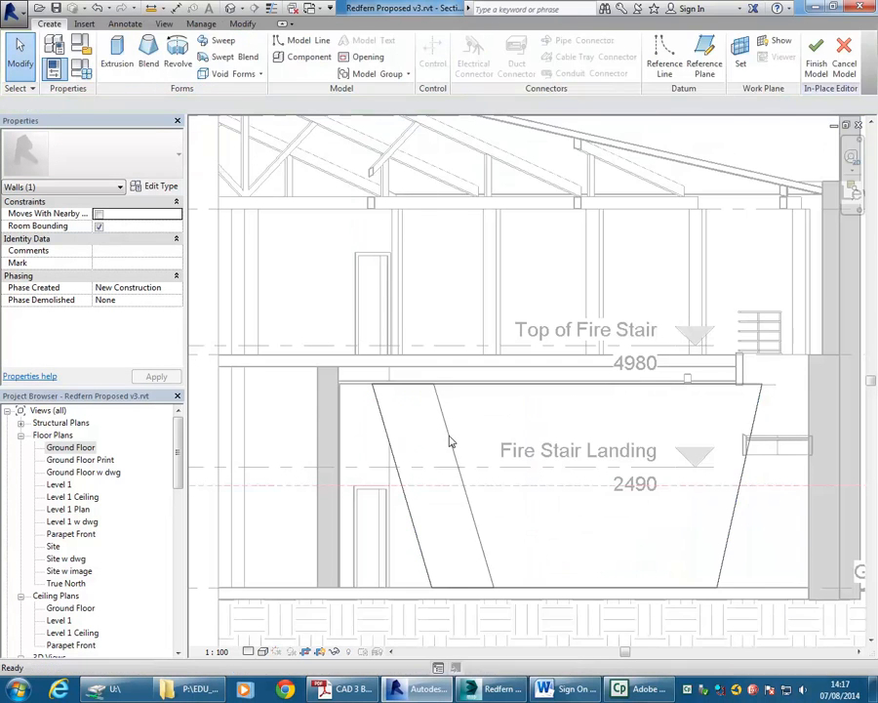
# Start a void extrusion with the Void Plane reference plane as its work plane.
pyautogui.click(260, 75)
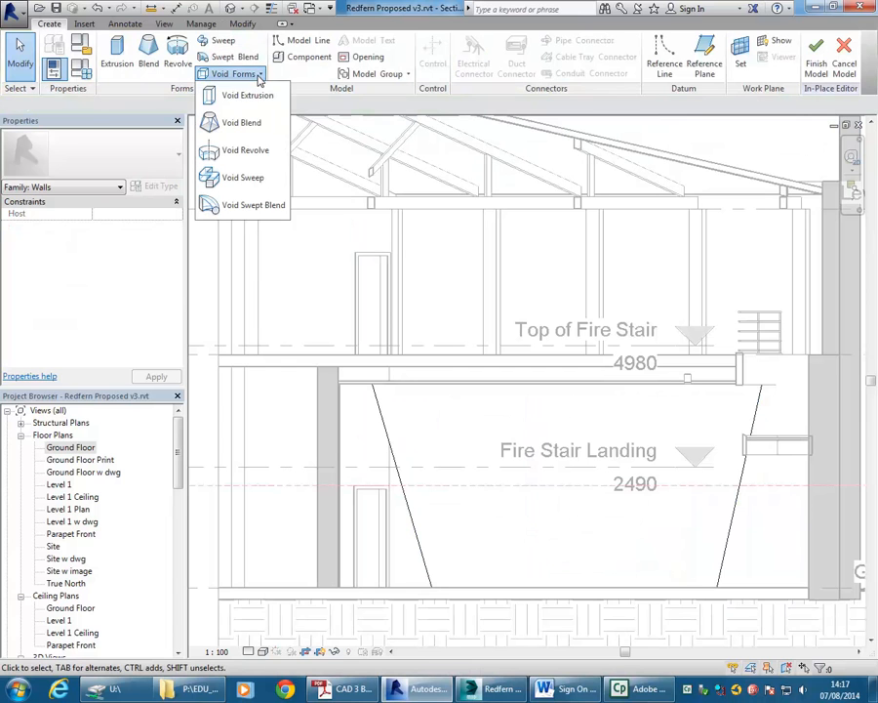
pyautogui.click(242, 96)
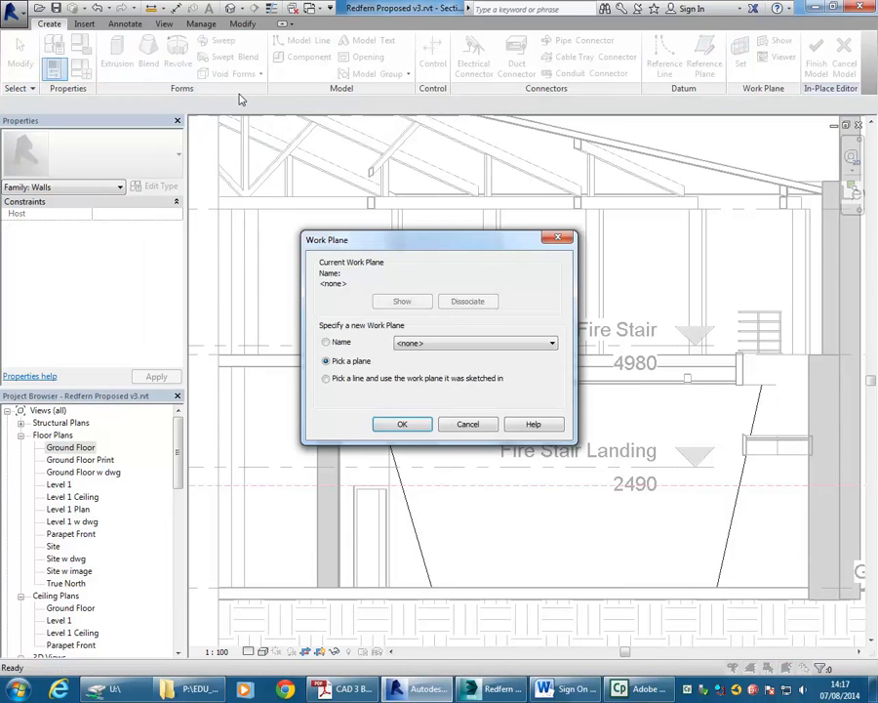
pyautogui.click(444, 341)
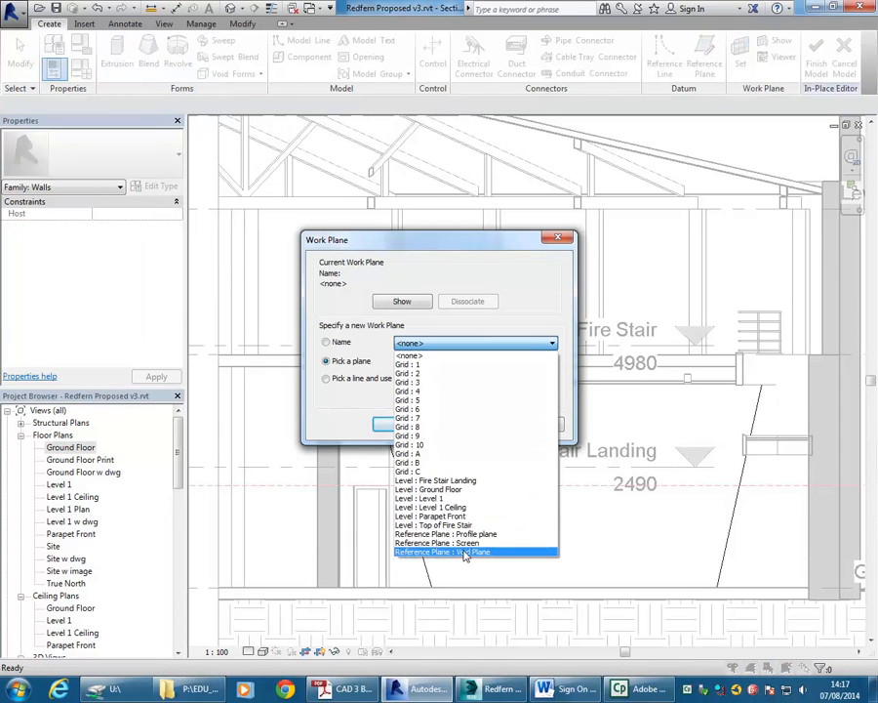
pyautogui.click(493, 552)
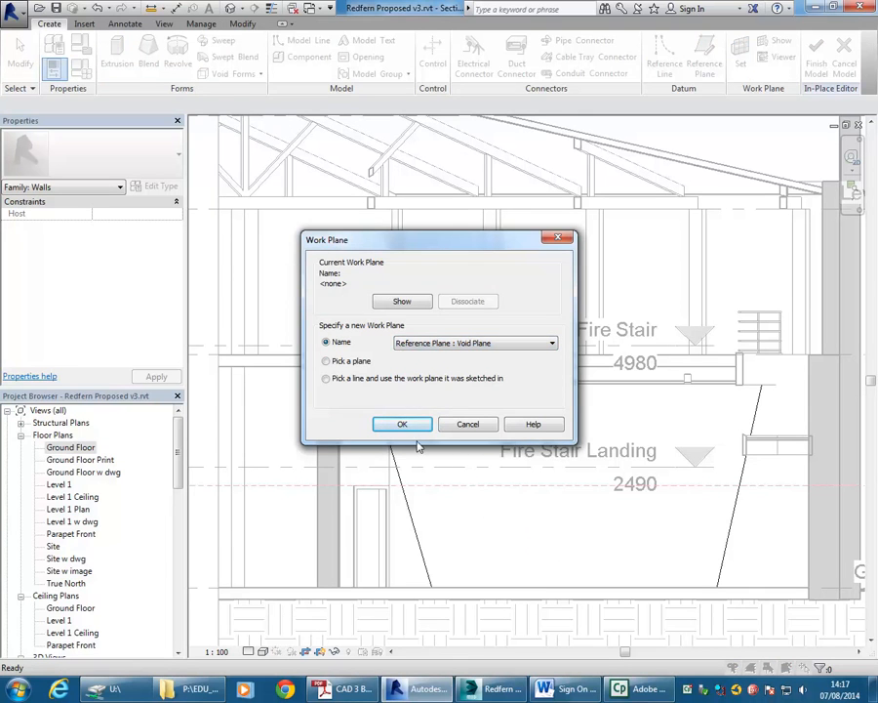
pyautogui.click(402, 425)
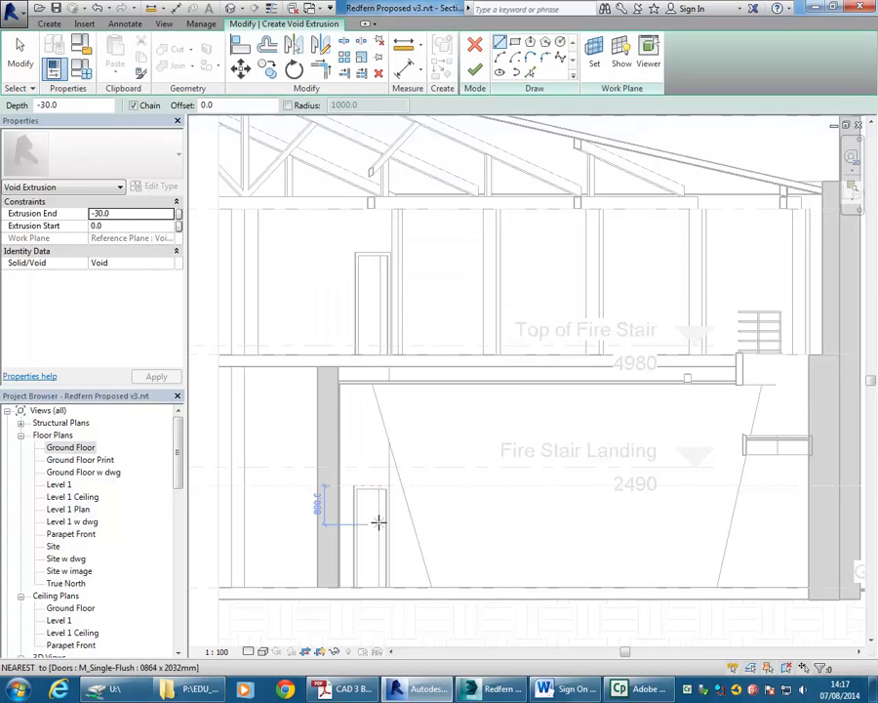
# Sketch a triangle with a floor-level base about 3778 mm long across the wall's lower door-side corner, and extrude the void to an end of 2000 mm.
pyautogui.click(365, 450)
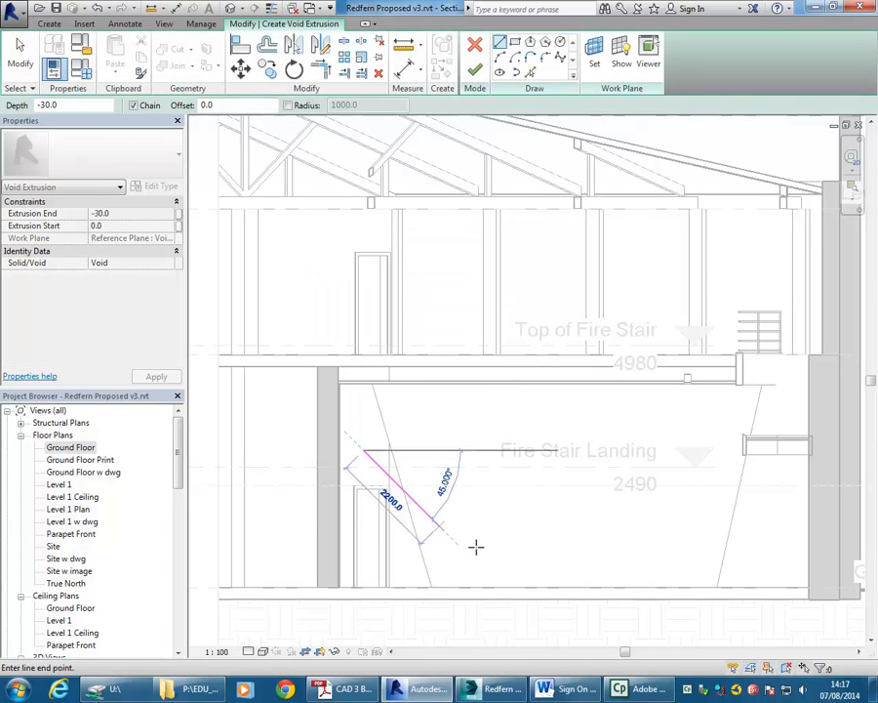
pyautogui.click(533, 585)
pyautogui.click(349, 585)
pyautogui.click(363, 450)
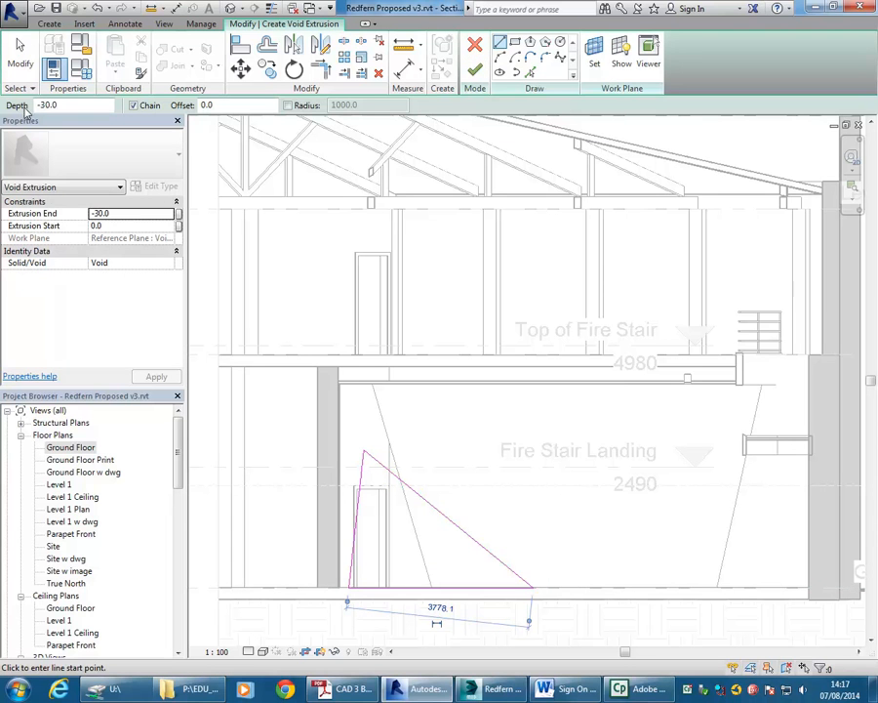
pyautogui.click(131, 215)
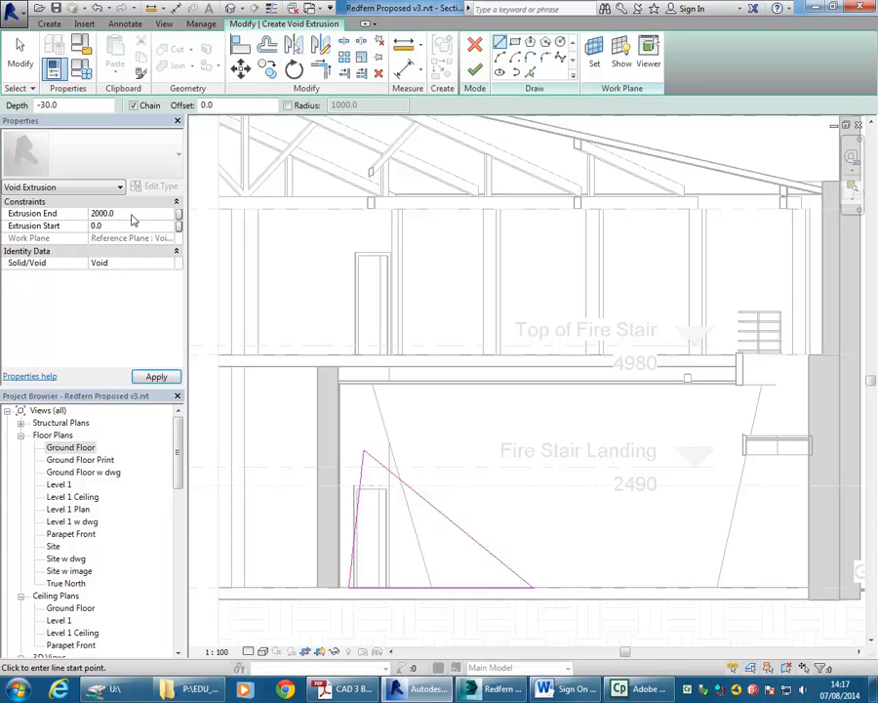
pyautogui.click(474, 70)
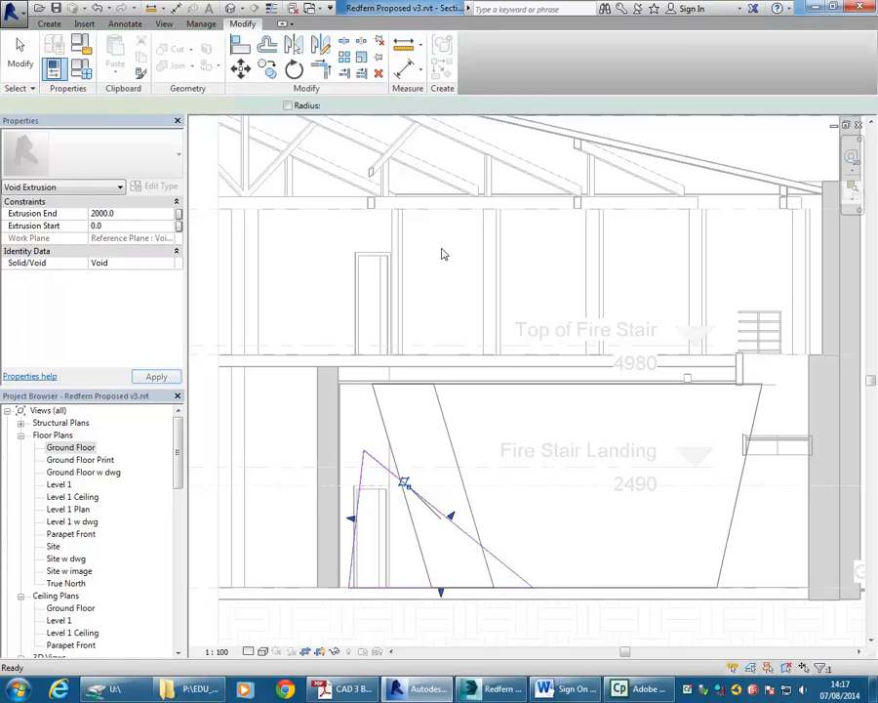
# Open the 3D Cutaway interior view and examine the void's cut through the angled wall's corner.
pyautogui.moveTo(180, 462); pyautogui.dragTo(179, 534)
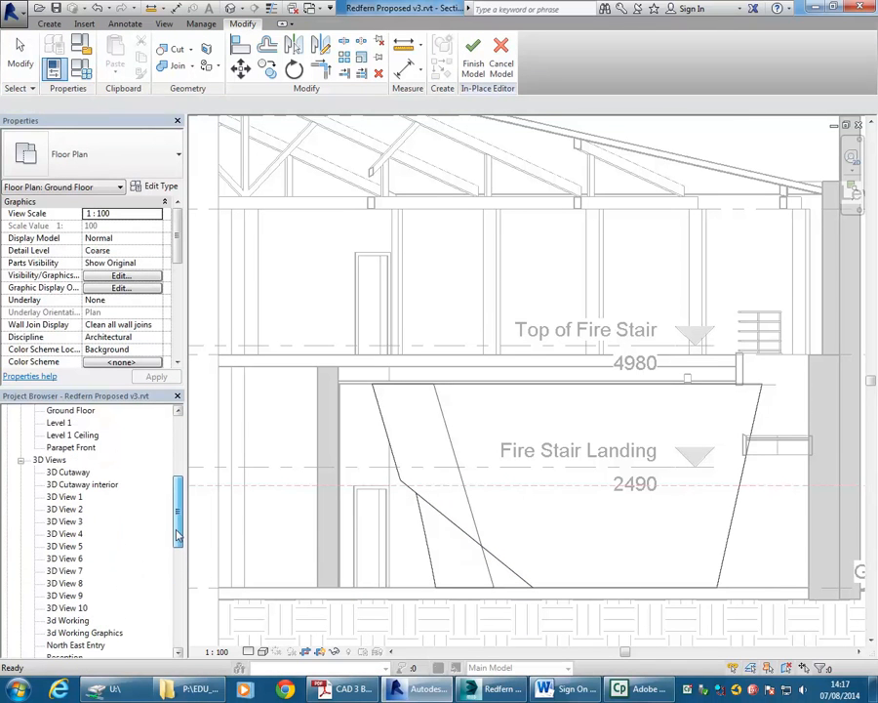
pyautogui.doubleClick(104, 486)
pyautogui.keyDown('shift'); pyautogui.moveTo(276, 432); pyautogui.dragTo(349, 365, button='middle'); pyautogui.keyUp('shift')
pyautogui.scroll(4, 353, 392)
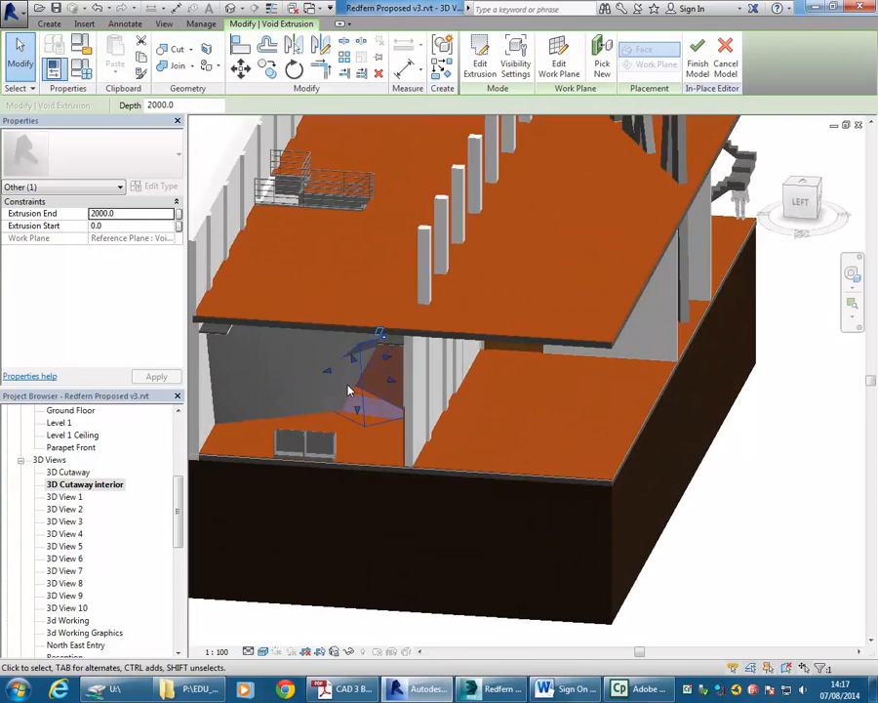
pyautogui.keyDown('shift'); pyautogui.moveTo(369, 442); pyautogui.dragTo(386, 430, button='middle'); pyautogui.keyUp('shift')
pyautogui.click(493, 413)
pyautogui.scroll(4, 349, 397)
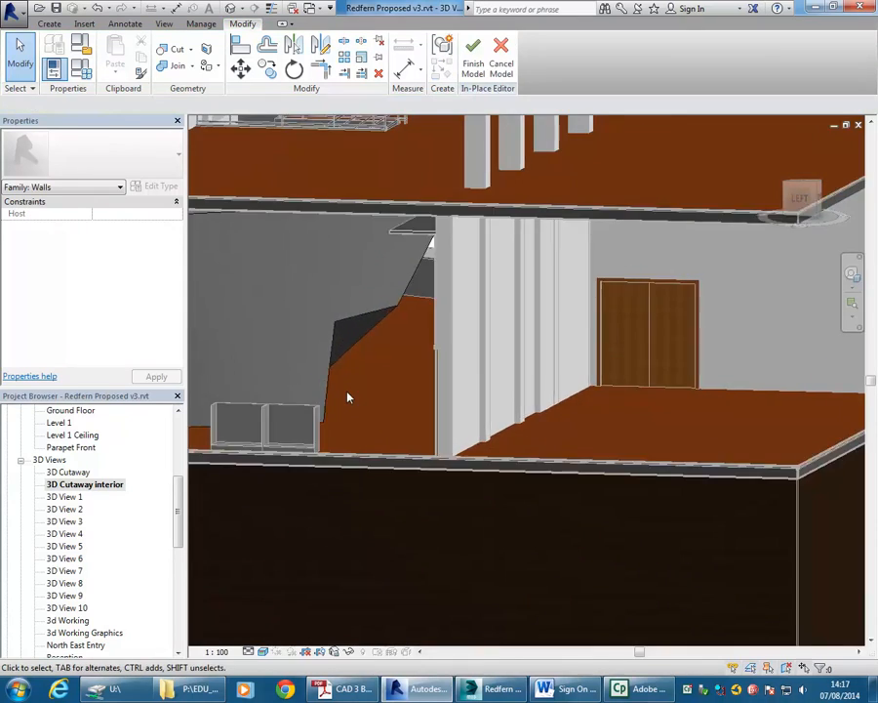
pyautogui.scroll(-3, 348, 396)
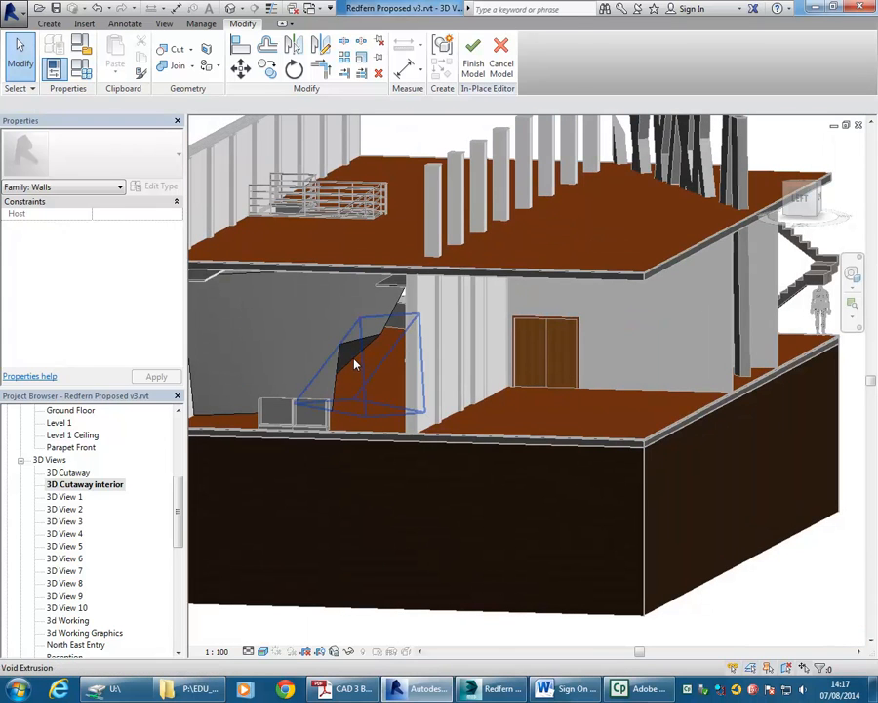
# Stretch the void extrusion's faces to a start of about -770.6 mm and an end of about 2333.6 mm.
pyautogui.click(358, 362)
pyautogui.keyDown('shift'); pyautogui.moveTo(407, 406); pyautogui.dragTo(416, 445, button='middle'); pyautogui.keyUp('shift')
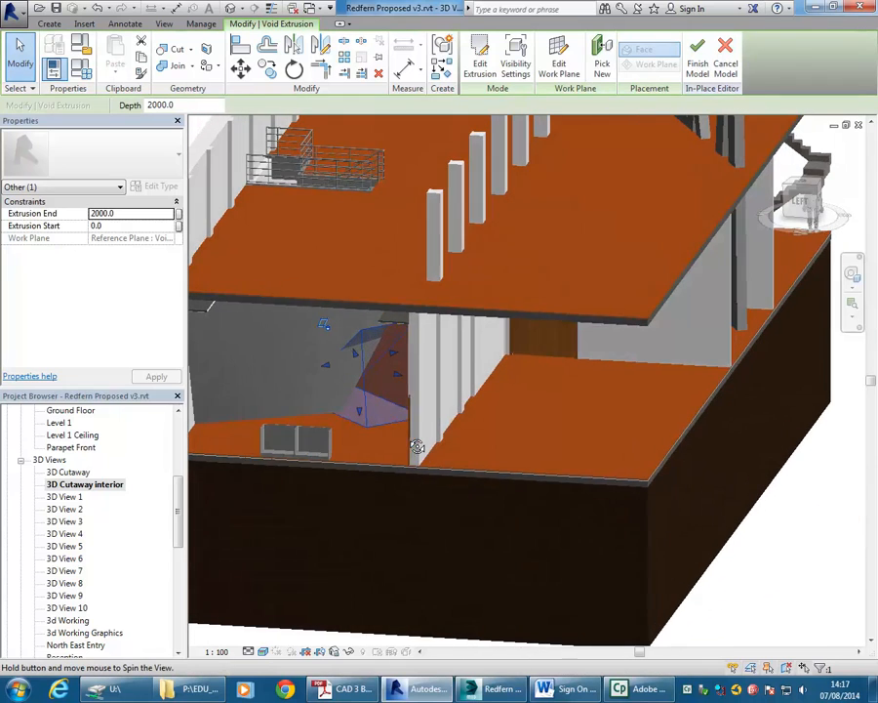
pyautogui.moveTo(394, 358); pyautogui.dragTo(417, 348)
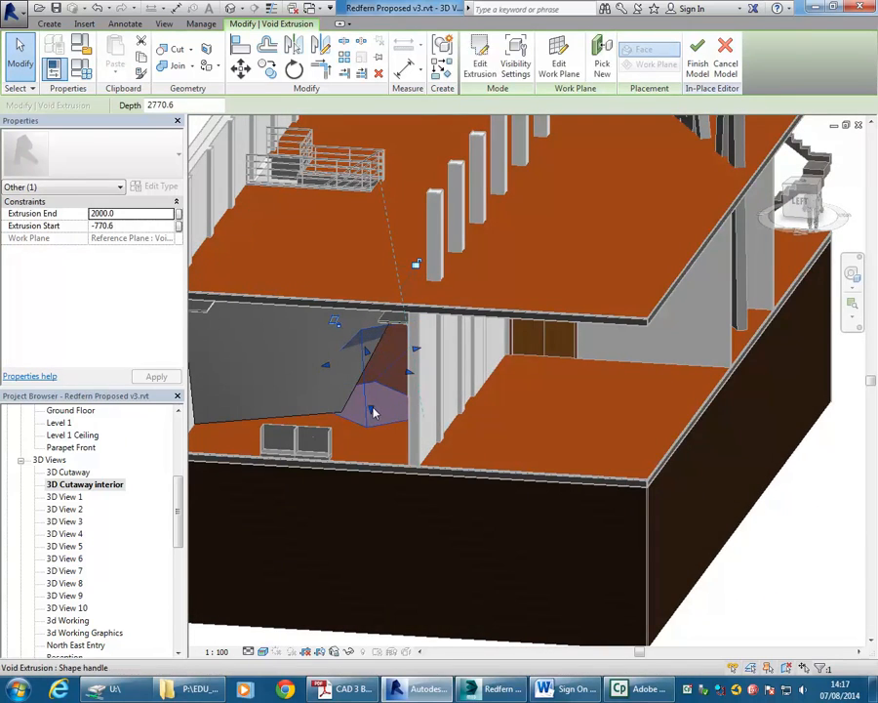
pyautogui.moveTo(327, 367)
pyautogui.mouseDown()
pyautogui.moveTo(272, 387)
pyautogui.moveTo(329, 365)
pyautogui.mouseUp()
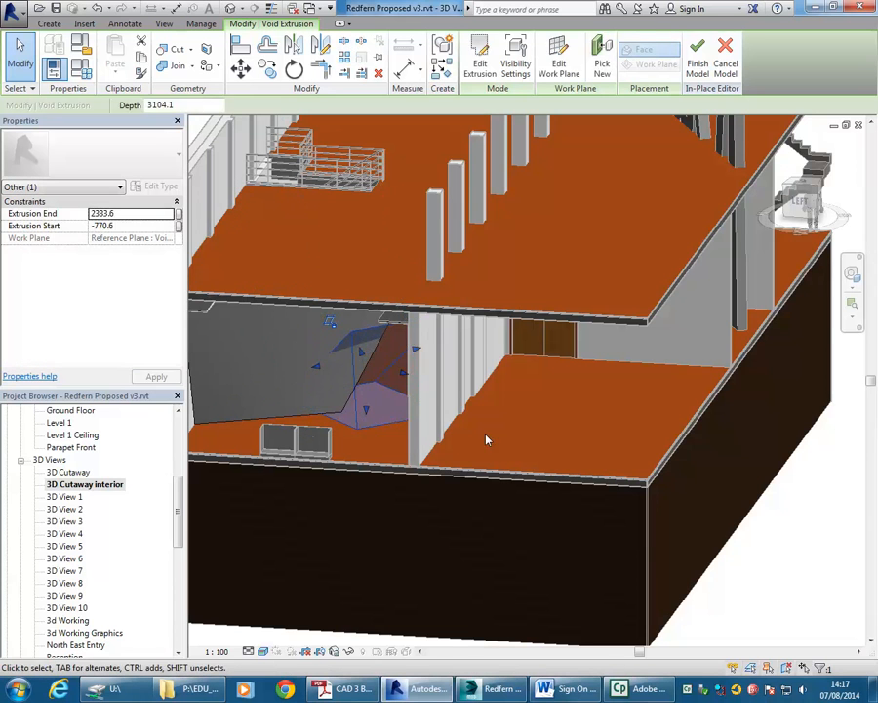
pyautogui.click(483, 432)
pyautogui.scroll(1, 330, 379)
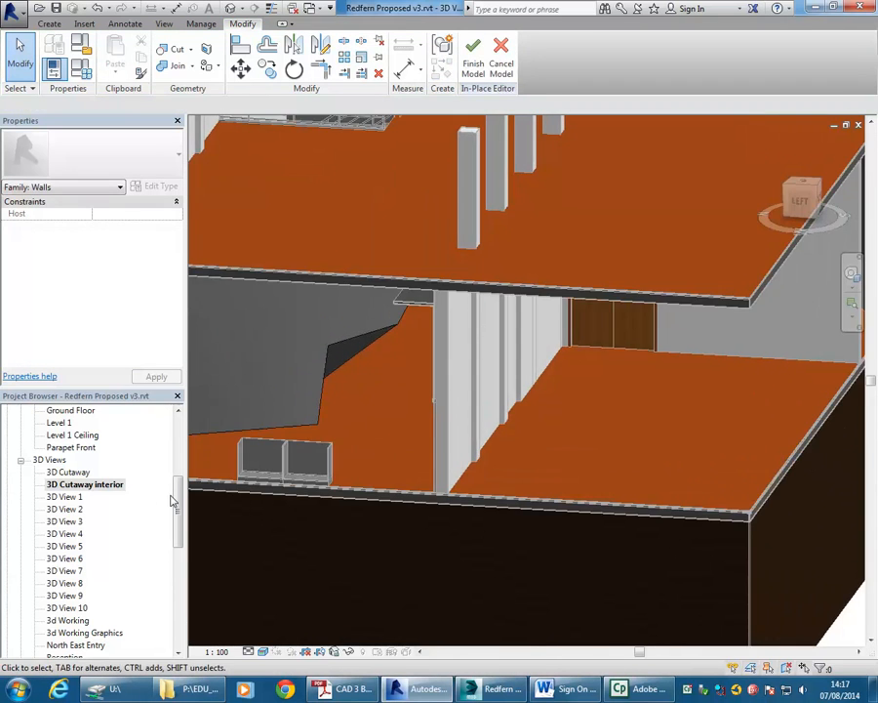
# Open perspective 3D View 10 and examine the angled wall and its cut corner from inside the room.
pyautogui.scroll(-1, 178, 502)
pyautogui.doubleClick(65, 594)
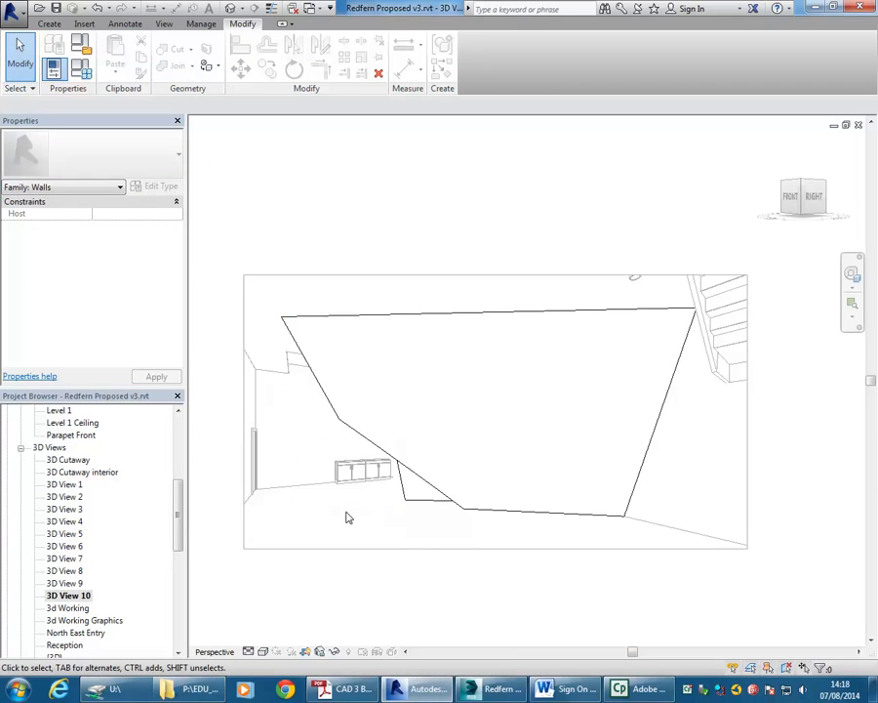
pyautogui.click(400, 467)
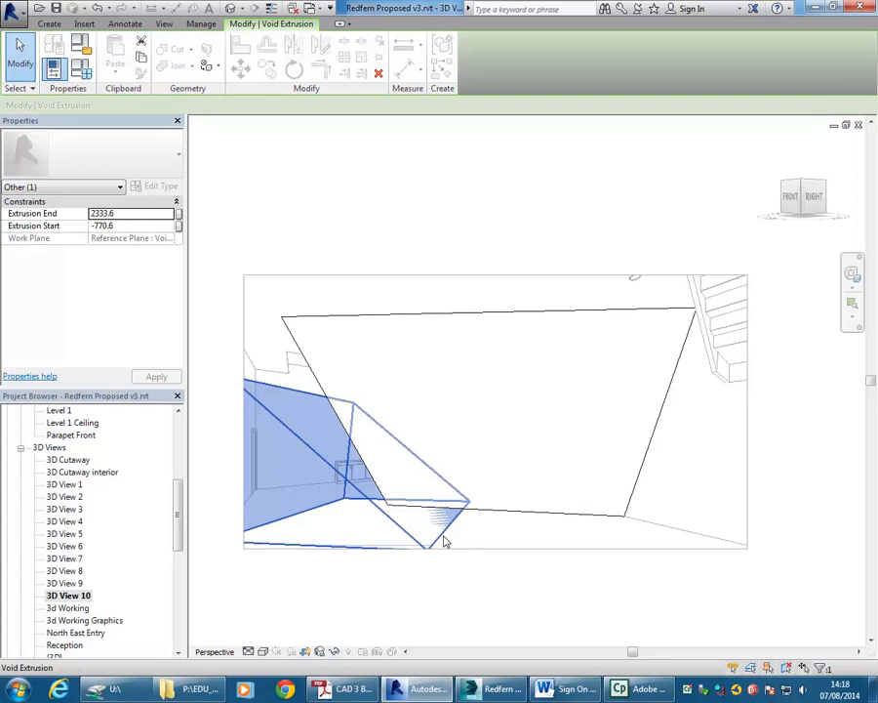
pyautogui.press('Escape')
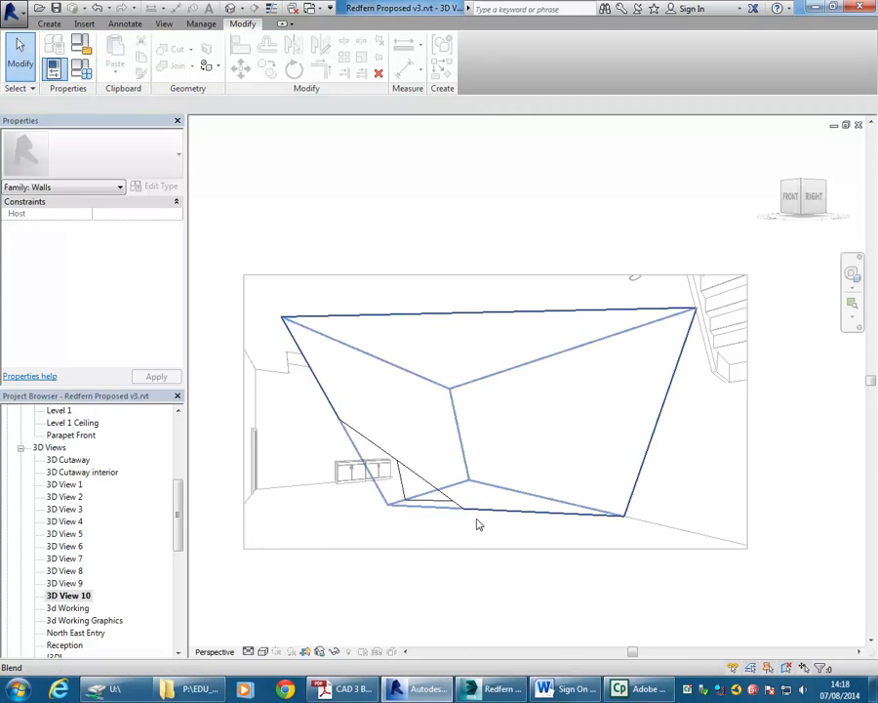
pyautogui.keyDown('shift'); pyautogui.moveTo(486, 556); pyautogui.dragTo(431, 506, button='middle'); pyautogui.keyUp('shift')
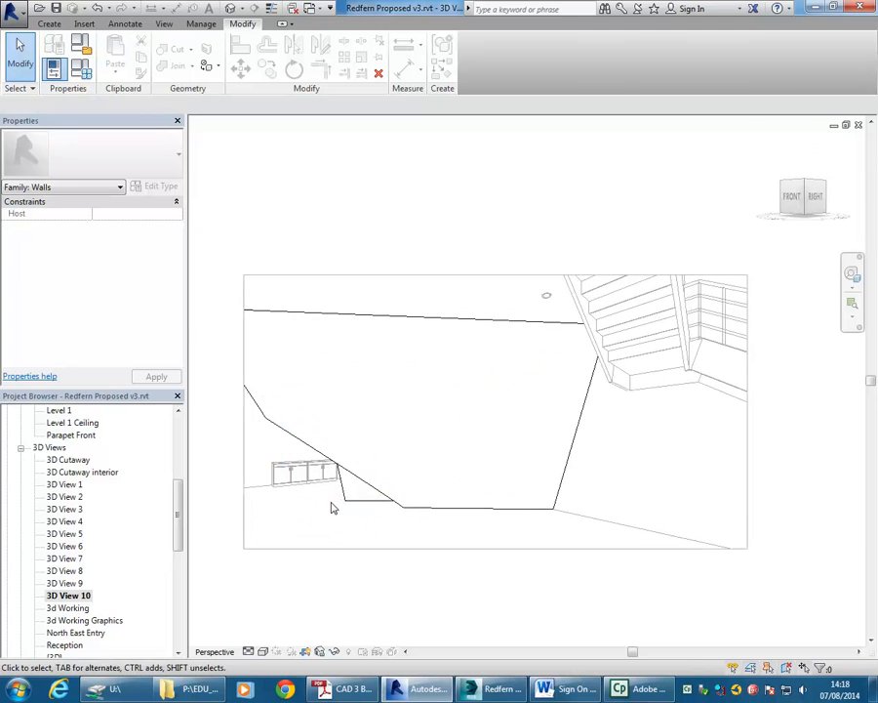
pyautogui.scroll(2, 337, 503)
pyautogui.scroll(-3, 464, 425)
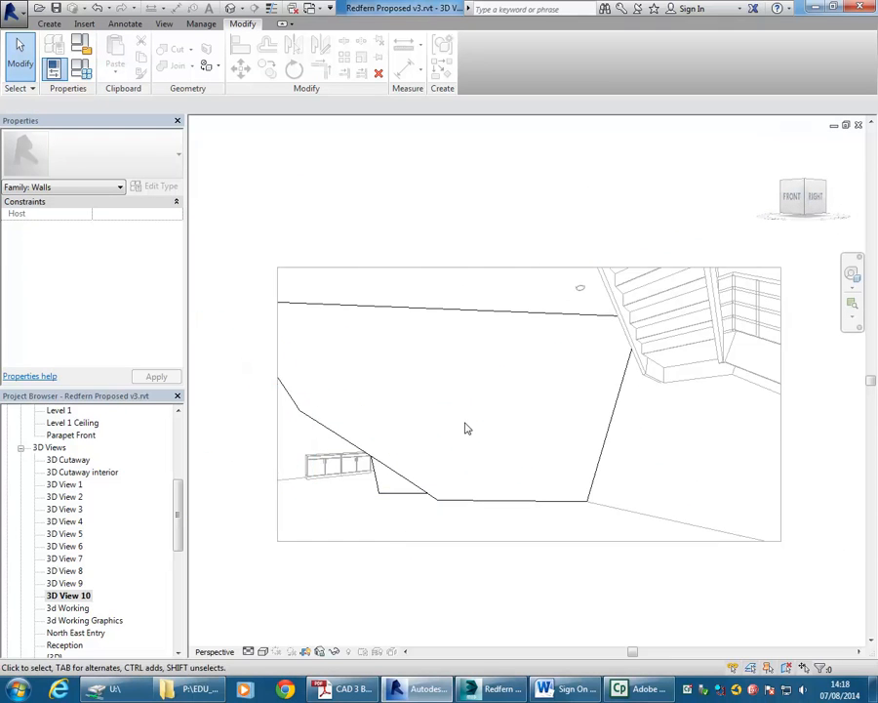
pyautogui.scroll(1, 464, 444)
pyautogui.scroll(-1, 463, 454)
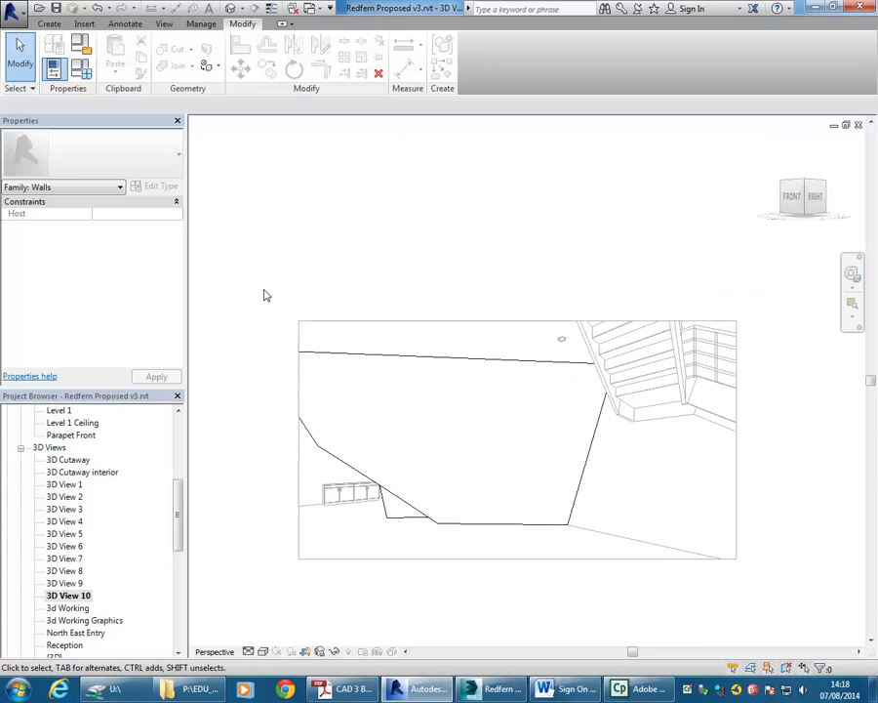
# Return to the 3D Cutaway interior view and finish the in-place wall model.
pyautogui.click(49, 23)
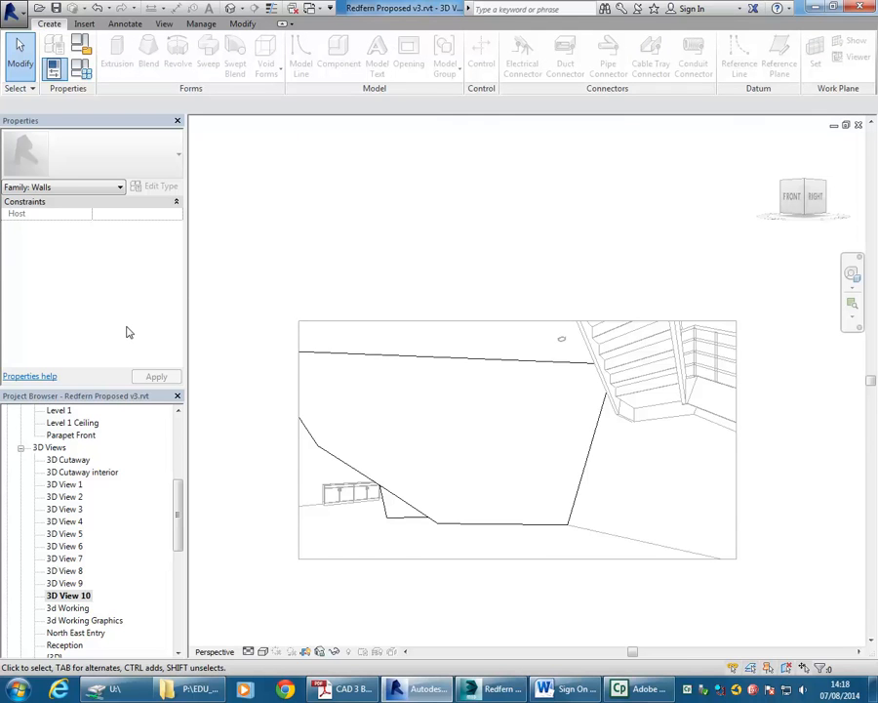
pyautogui.moveTo(177, 517); pyautogui.dragTo(178, 540)
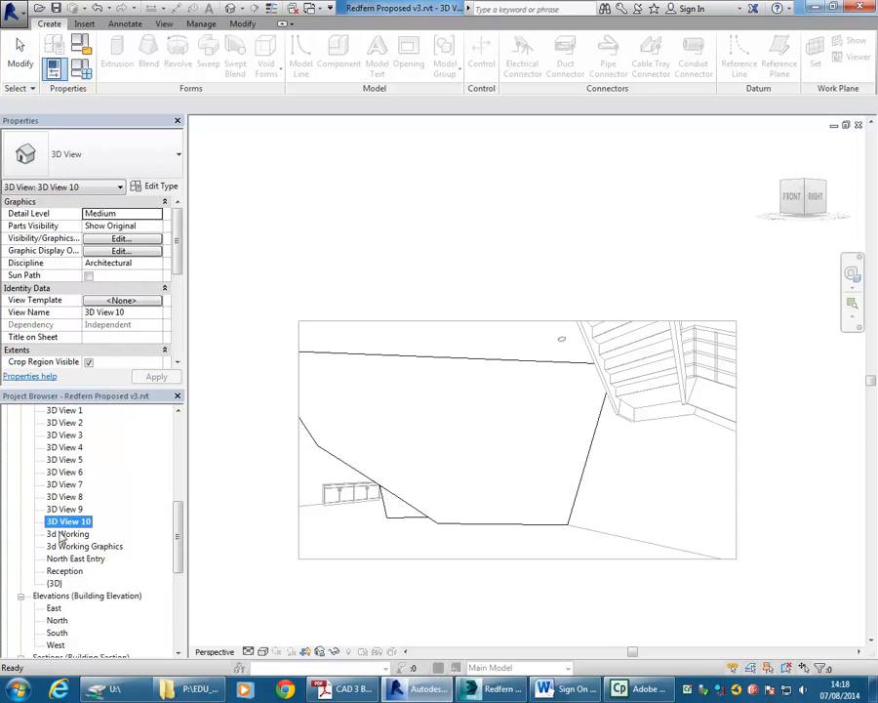
pyautogui.moveTo(167, 543); pyautogui.dragTo(73, 513)
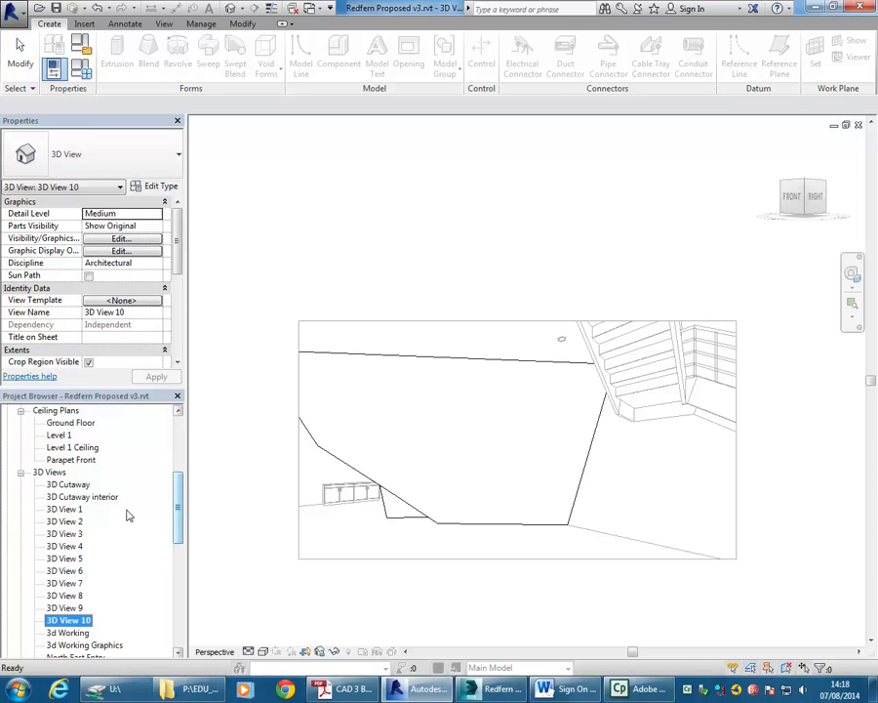
pyautogui.doubleClick(83, 498)
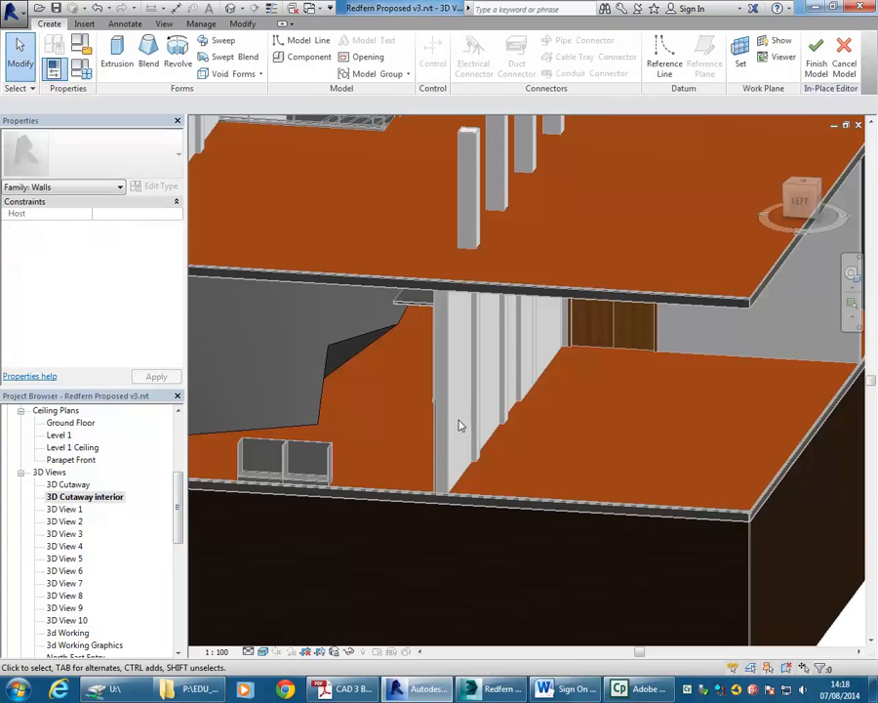
pyautogui.moveTo(416, 403); pyautogui.dragTo(453, 387, button='middle')
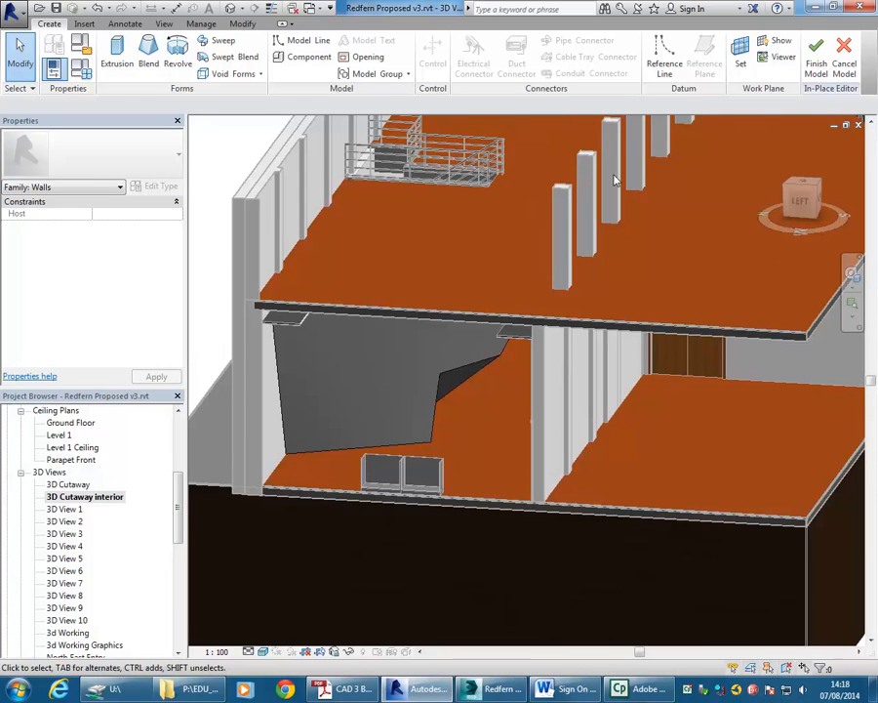
pyautogui.click(816, 61)
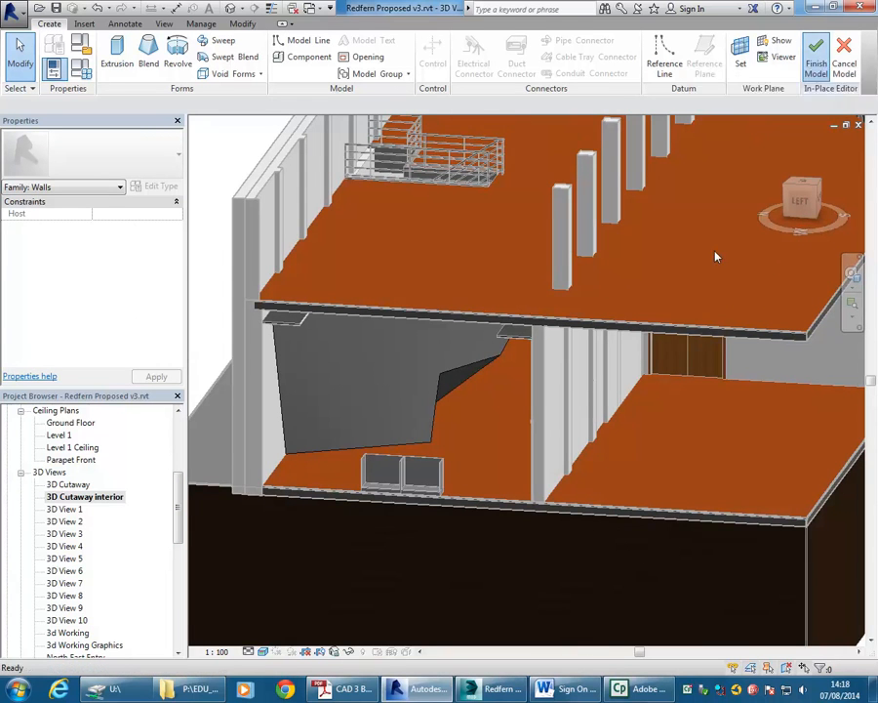
# Open perspective 3D View 10 and widen its crop region on the left side to take in the angled wall's upper corner.
pyautogui.doubleClick(65, 620)
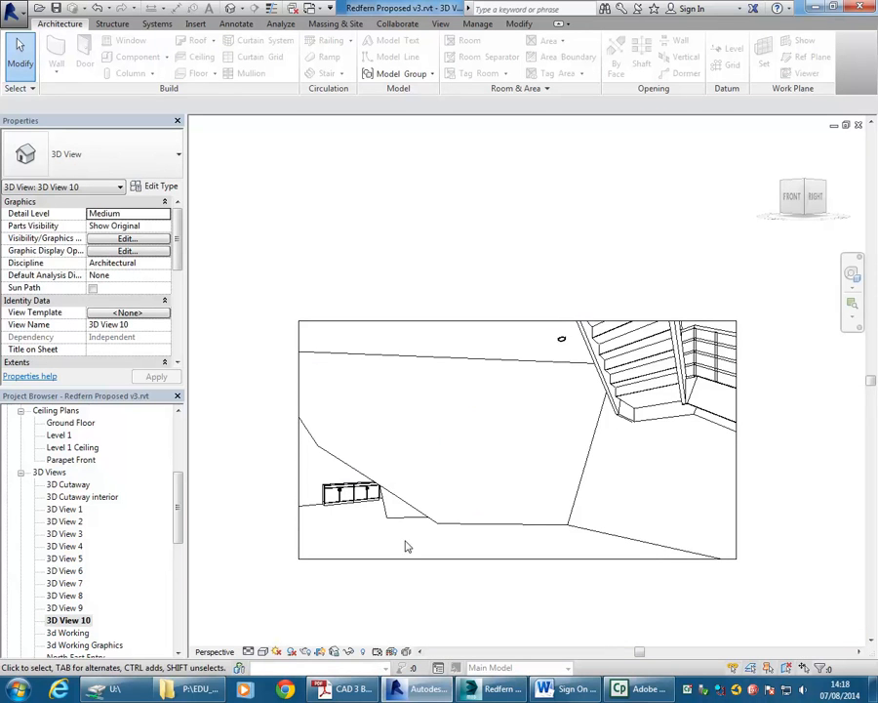
pyautogui.click(300, 488)
pyautogui.moveTo(298, 445); pyautogui.dragTo(238, 439)
pyautogui.click(275, 467)
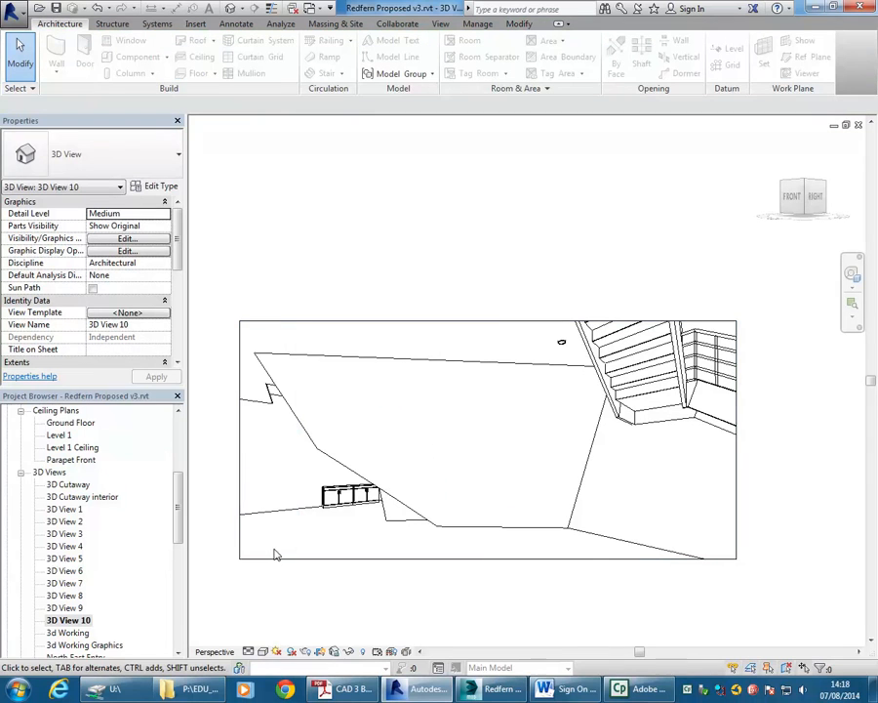
# Set the visual style of 3D View 10 to Consistent Colors and examine the angled wall up close.
pyautogui.click(262, 651)
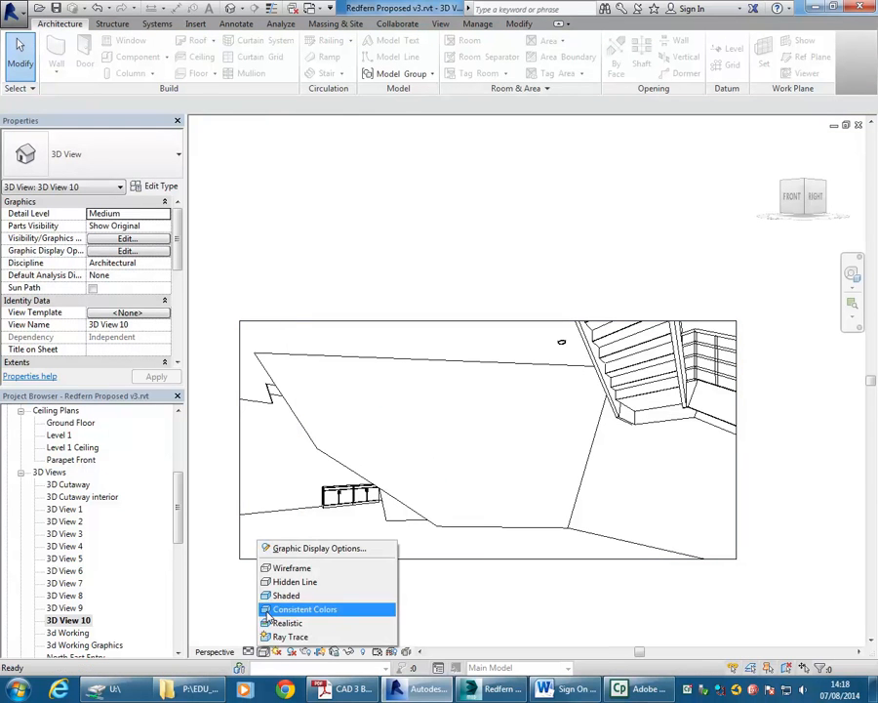
pyautogui.click(269, 611)
pyautogui.scroll(4, 285, 501)
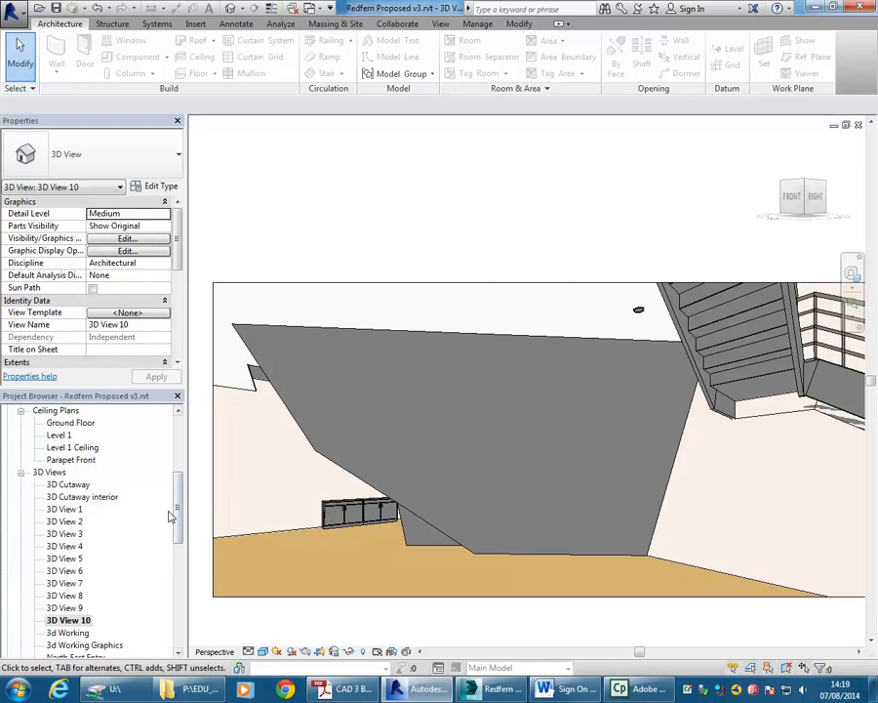
# Open the Ground Floor plan and examine the angled wall's outline between grid lines 2 and 5.
pyautogui.scroll(3, 112, 472)
pyautogui.scroll(3, 178, 483)
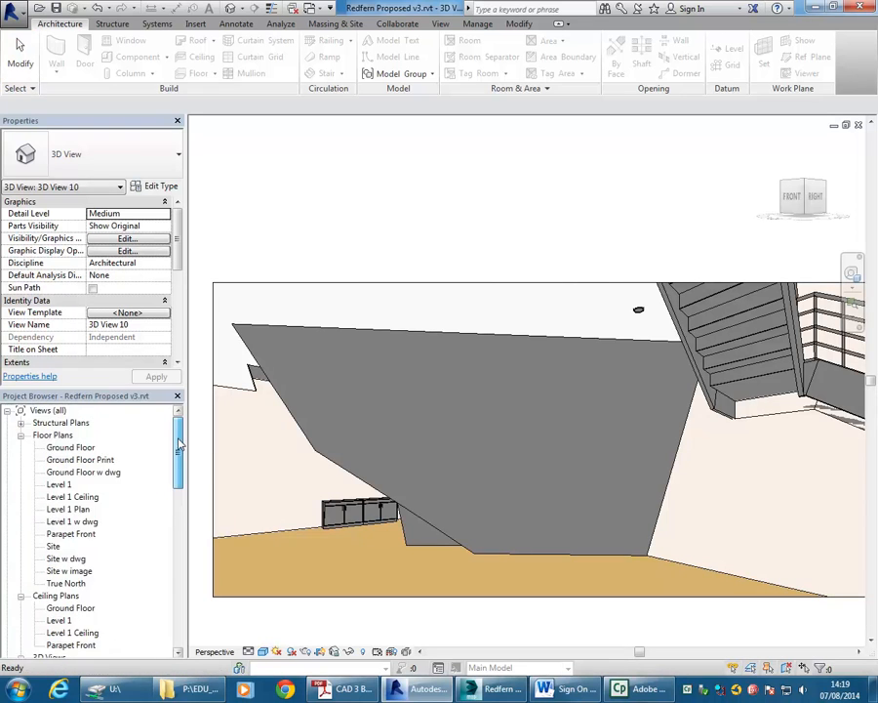
pyautogui.doubleClick(82, 448)
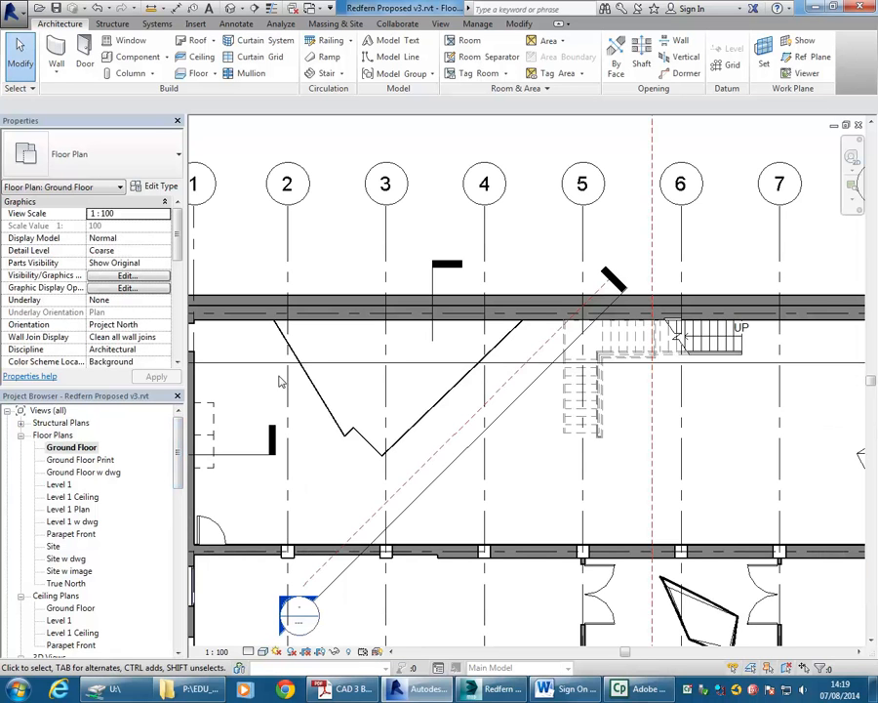
pyautogui.scroll(3, 400, 464)
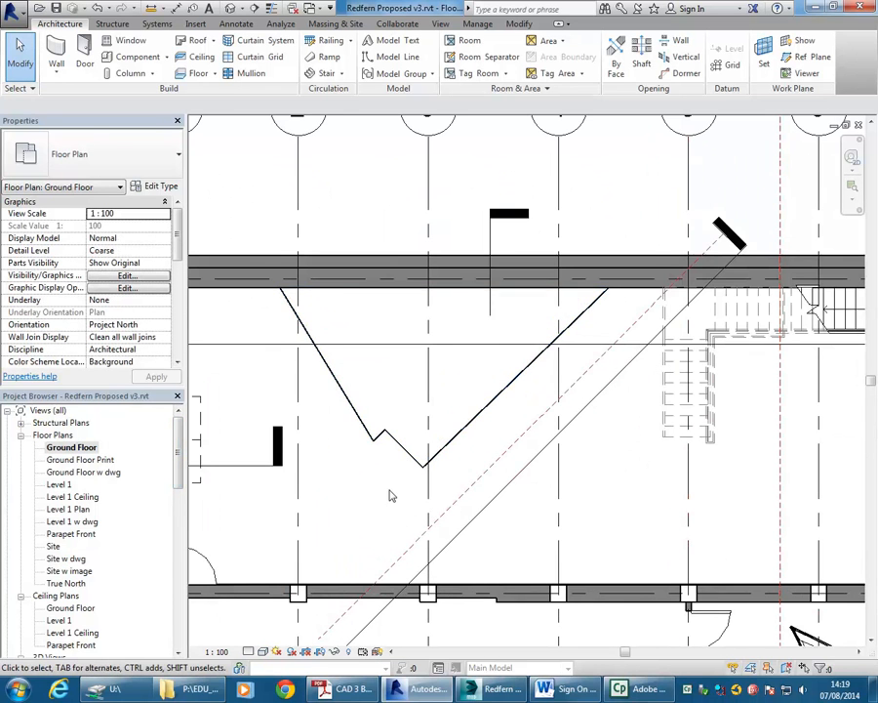
pyautogui.scroll(-1, 371, 494)
pyautogui.scroll(-2, 357, 461)
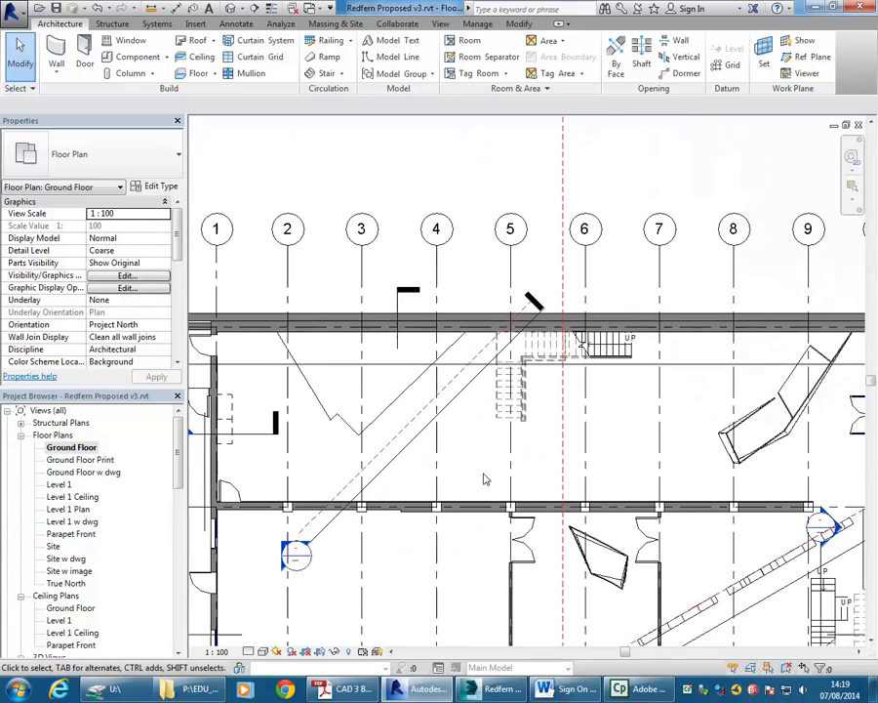
pyautogui.moveTo(486, 476); pyautogui.dragTo(441, 441, button='middle')
pyautogui.click(169, 57)
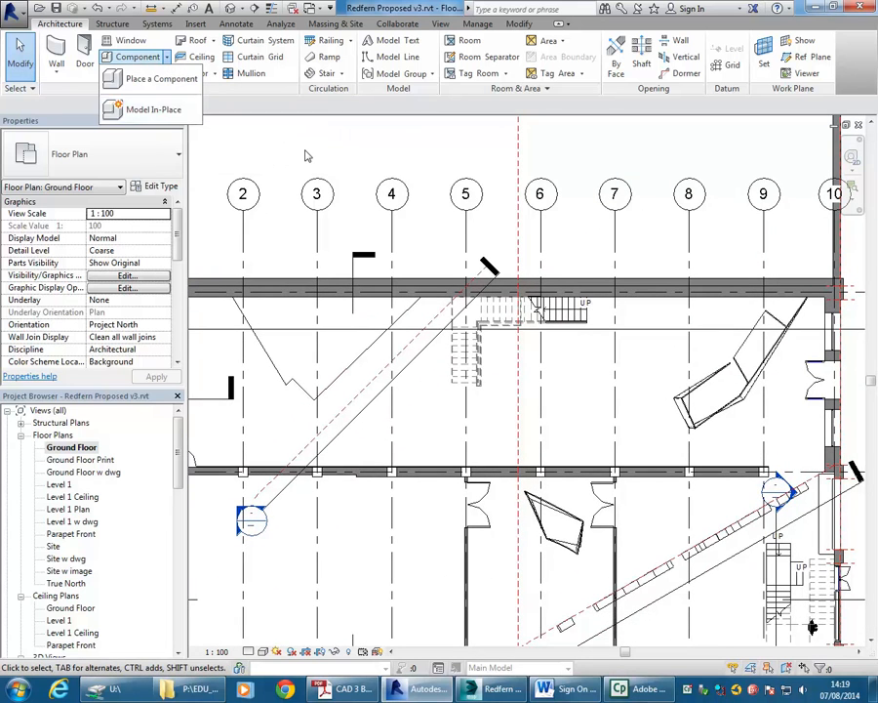
pyautogui.click(304, 152)
pyautogui.moveTo(304, 153); pyautogui.dragTo(288, 163, button='middle')
pyautogui.click(12, 9)
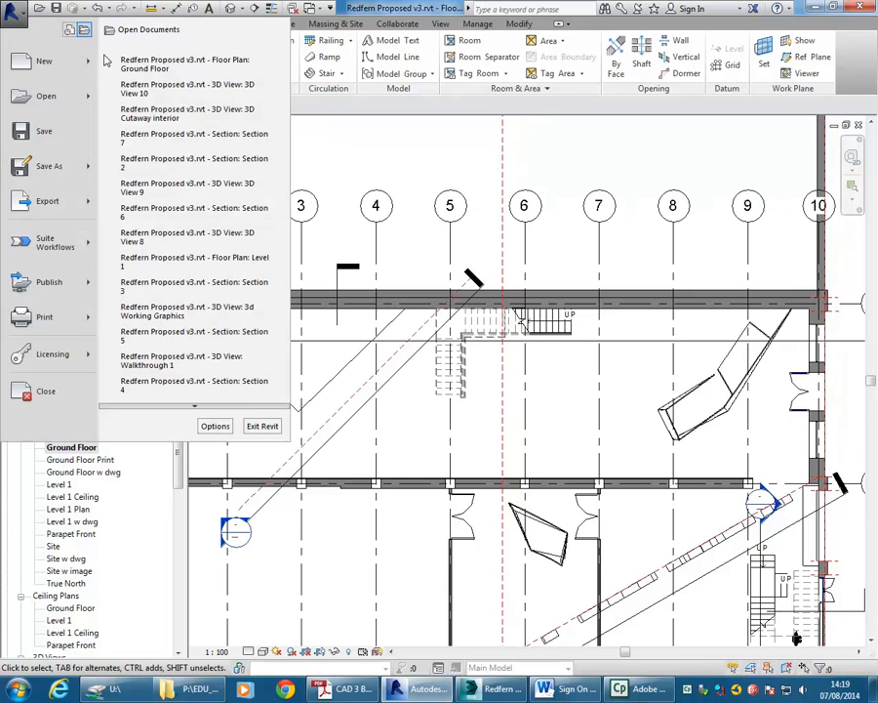
pyautogui.moveTo(72, 49)
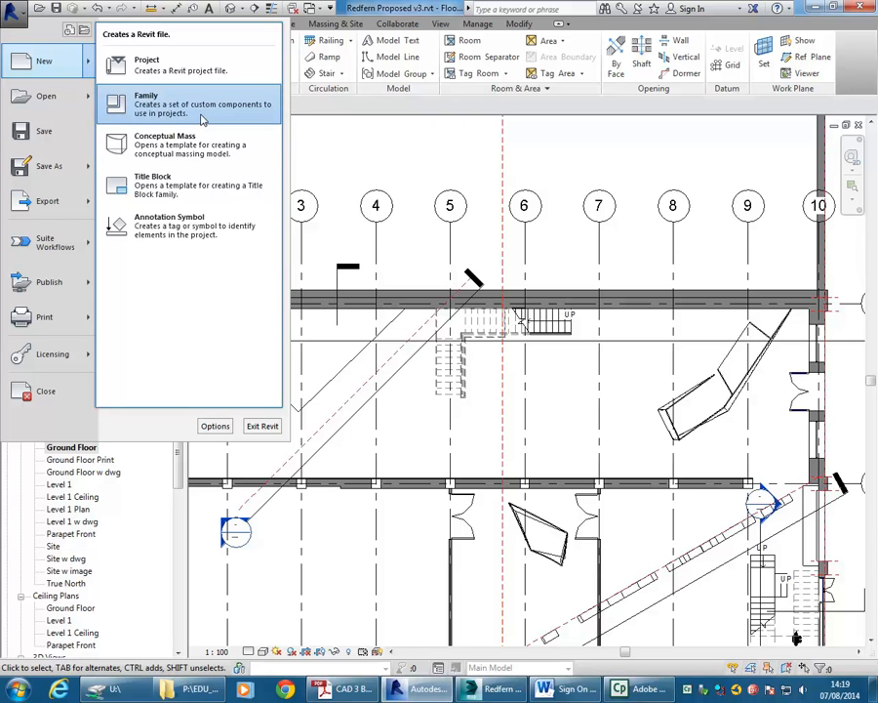
pyautogui.click(386, 168)
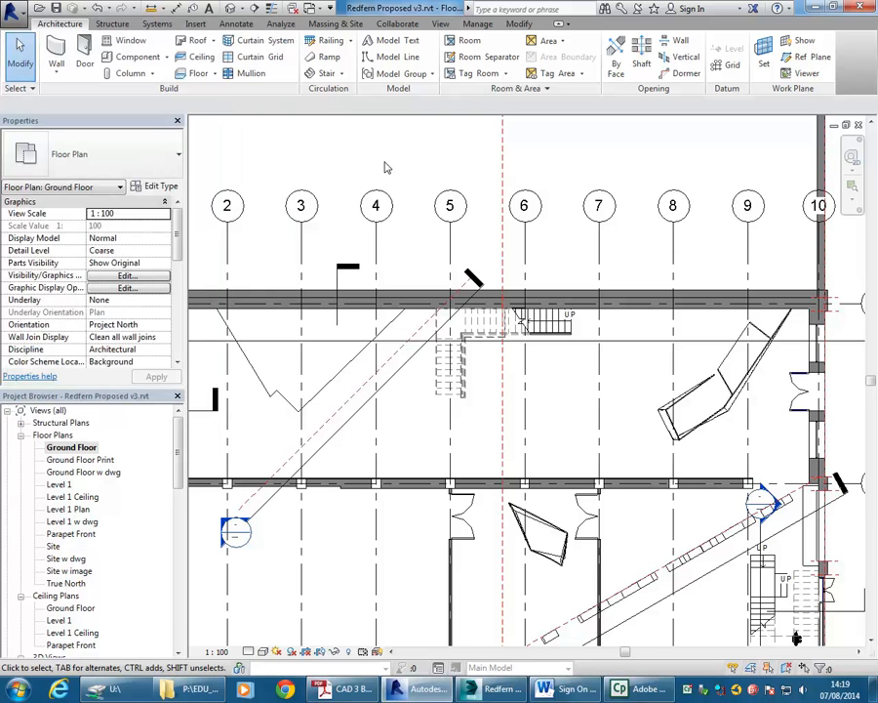
pyautogui.scroll(-2, 387, 172)
pyautogui.moveTo(388, 172); pyautogui.dragTo(450, 205, button='middle')
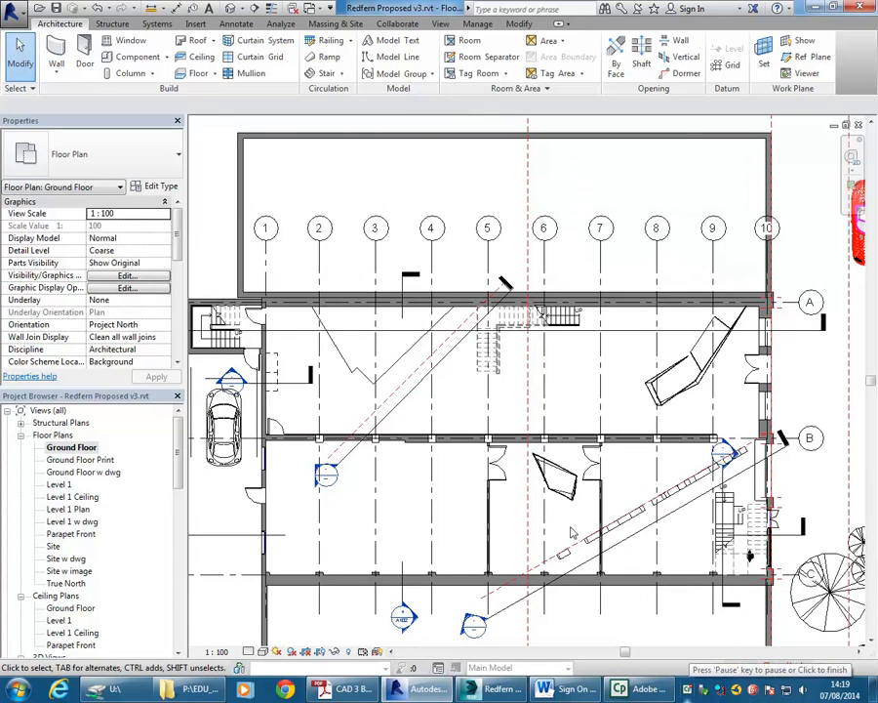
pyautogui.moveTo(422, 349); pyautogui.dragTo(457, 360, button='middle')
pyautogui.scroll(-1, 458, 479)
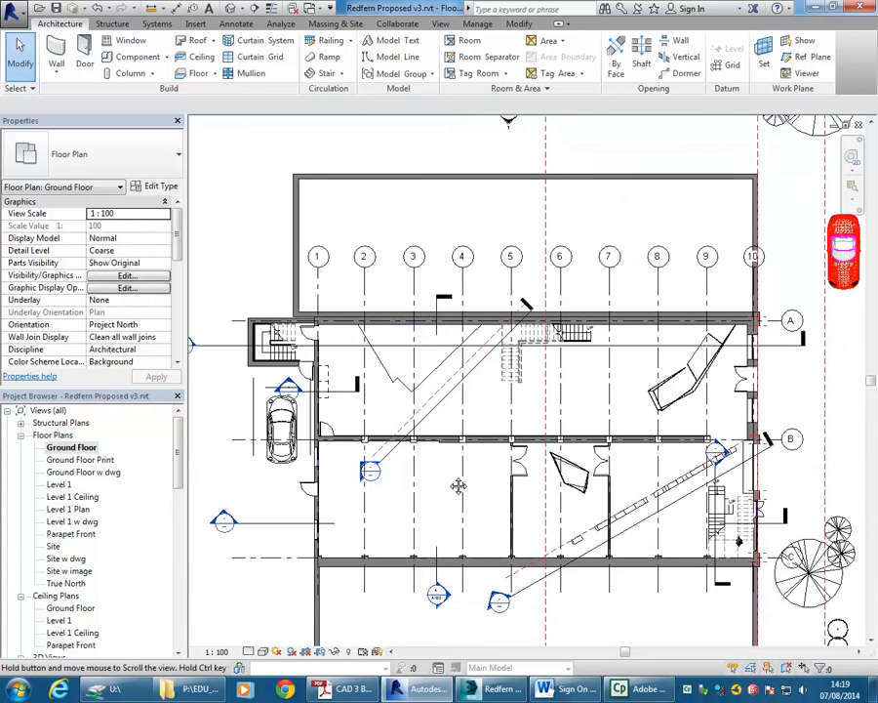